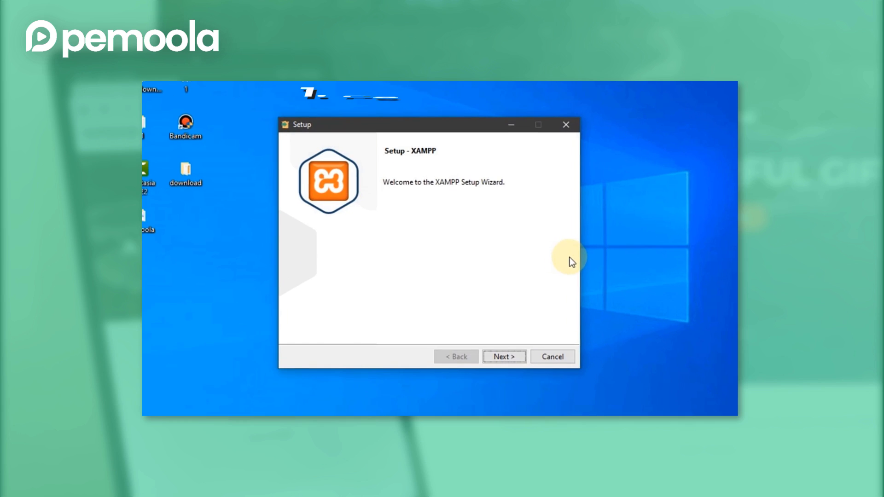
Click through the XAMPP installer with default components, C:\xampp folder and English
click(507, 358)
click(510, 355)
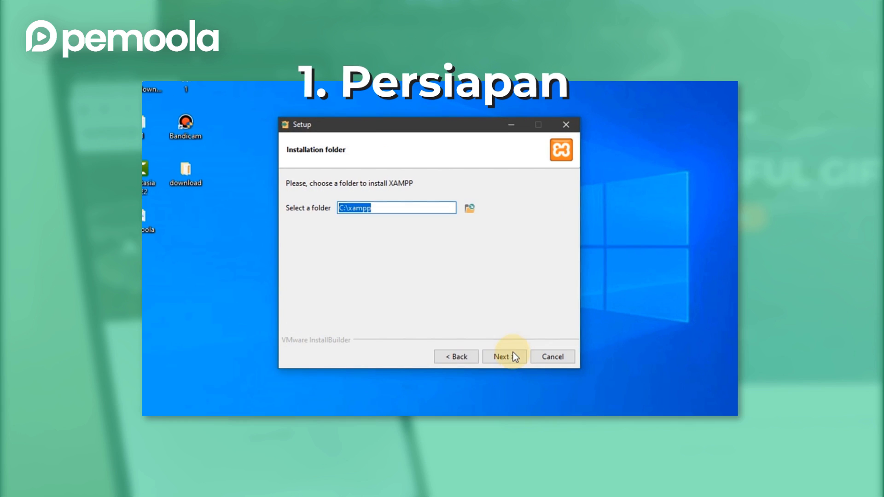
click(381, 205)
click(501, 355)
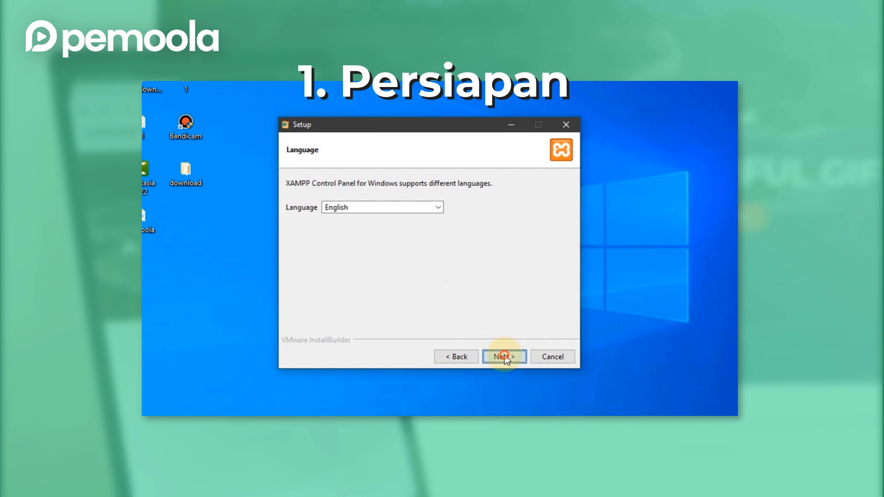
click(498, 355)
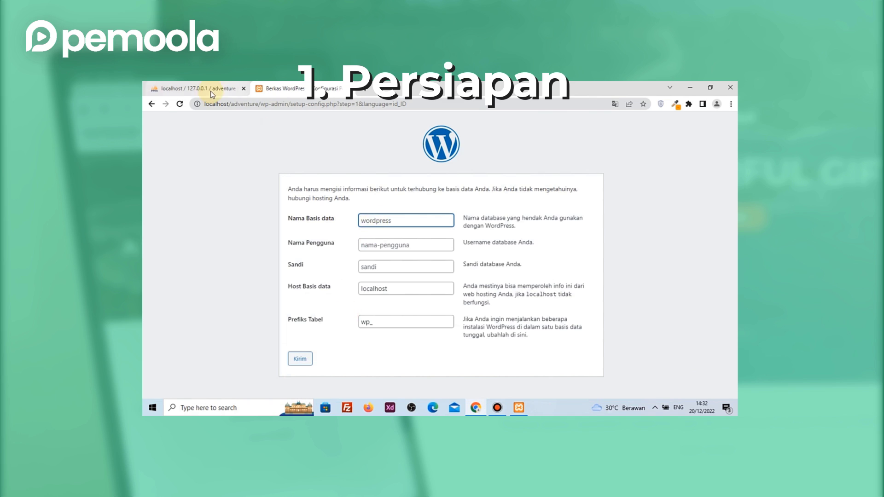
Enter the database name, type 'Wisata Bali', pick a header button colour and publish the page
click(376, 220)
text(adventure)
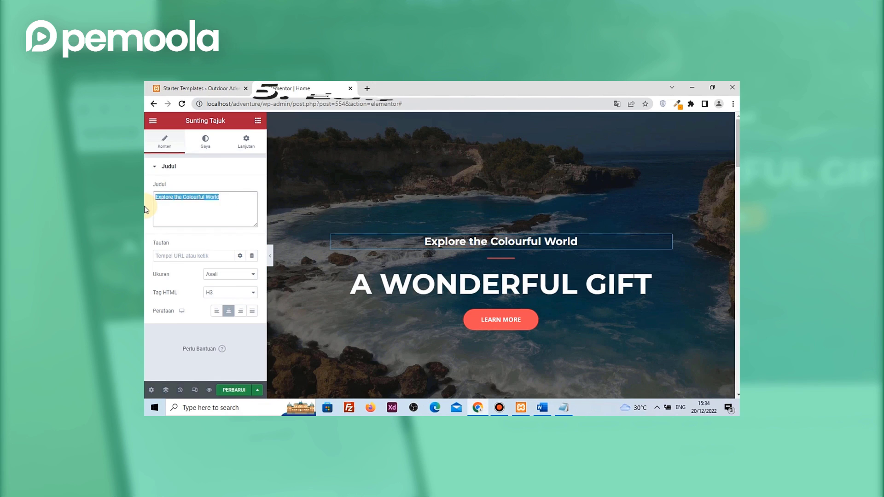
text(Wisata Bali)
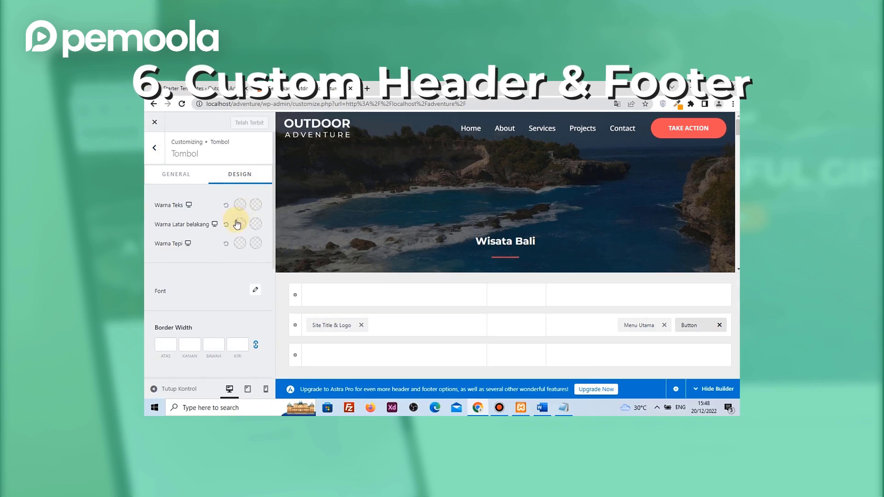
click(239, 223)
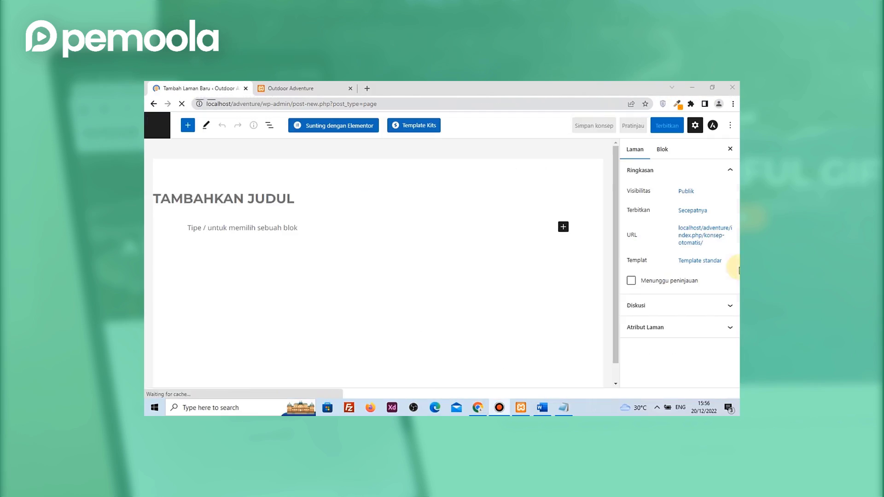
click(592, 122)
click(648, 122)
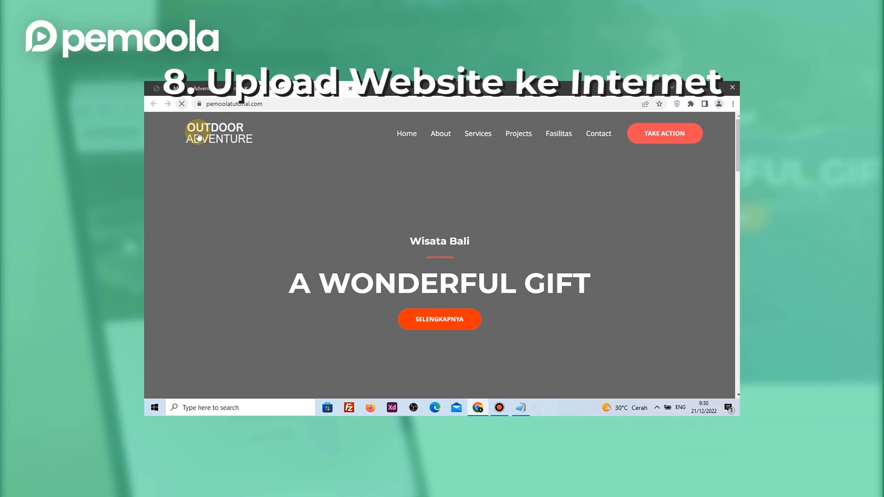
scroll(181, 195, down, 10)
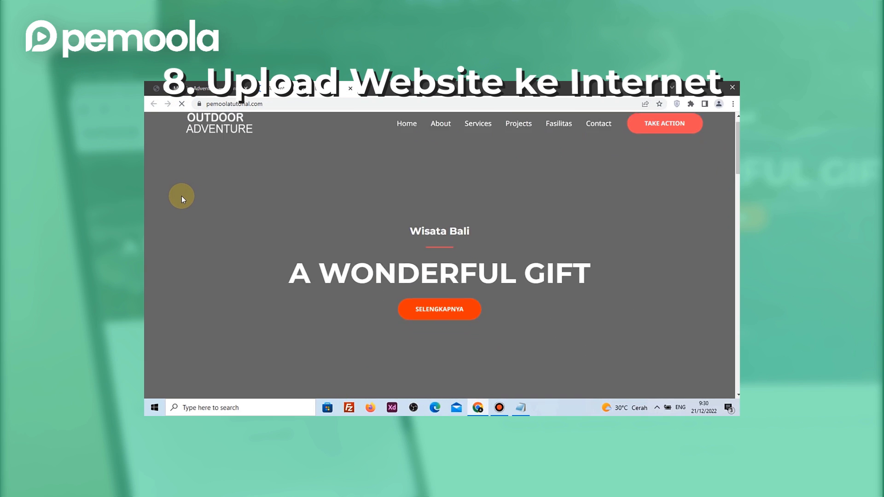
scroll(182, 199, up, 10)
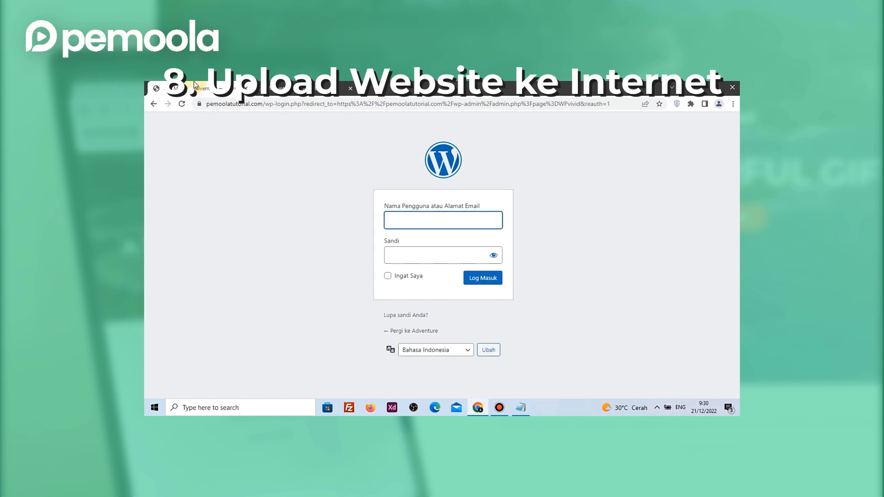
Log in with the saved username and password, then return to the Adventure – Wisata Bali tab
click(476, 225)
click(444, 244)
click(443, 253)
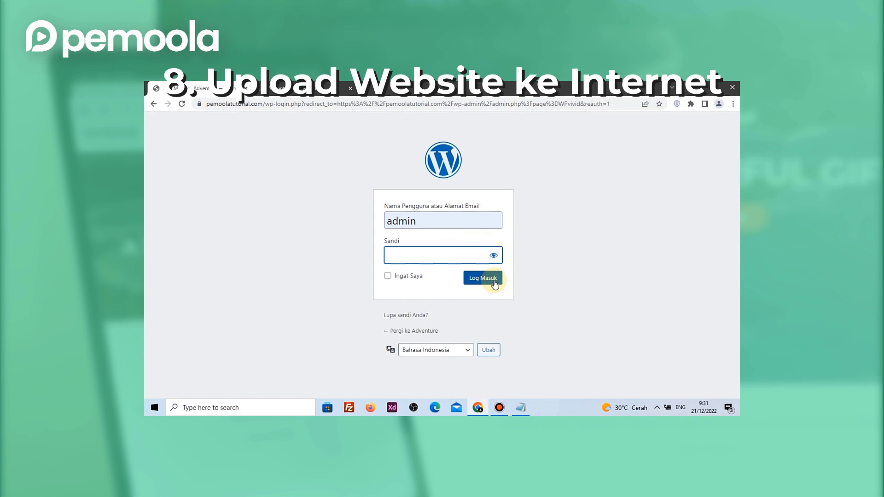
text(••••••••••••••••)
click(489, 276)
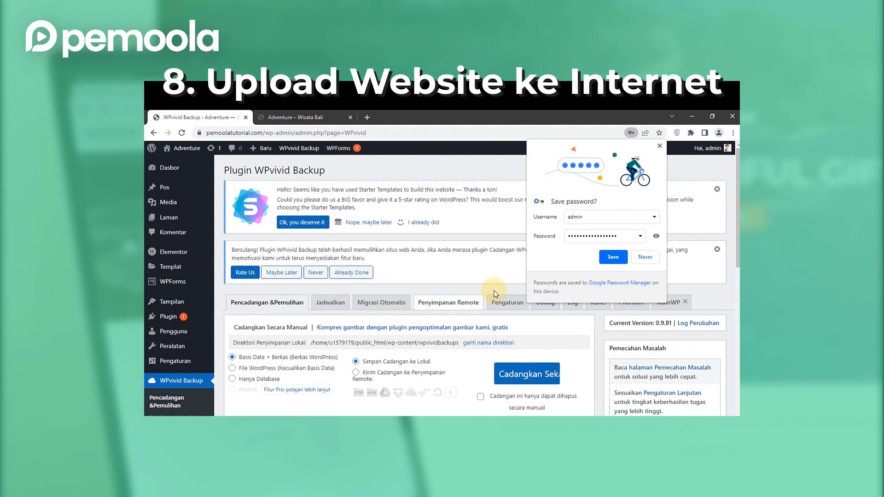
click(299, 117)
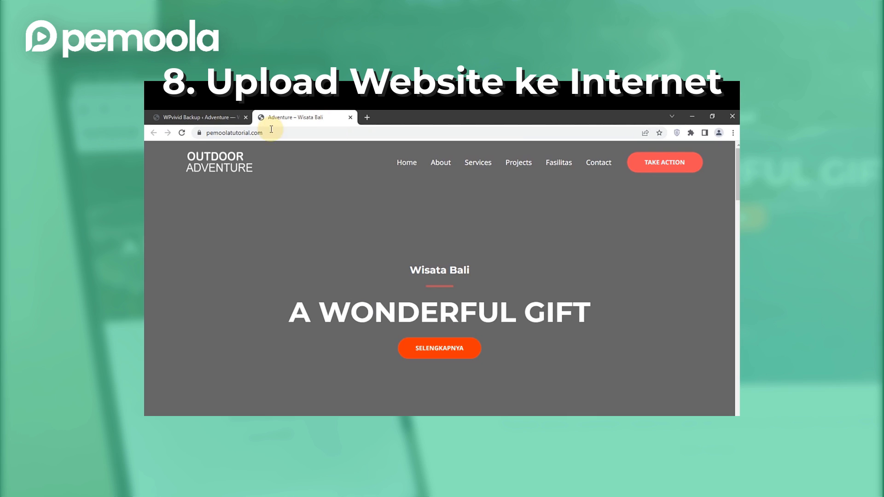
click(182, 132)
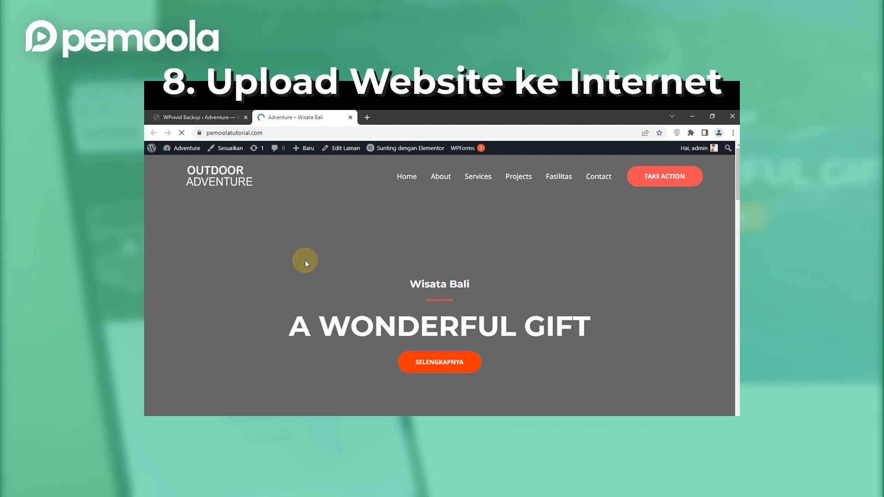
right_click(389, 148)
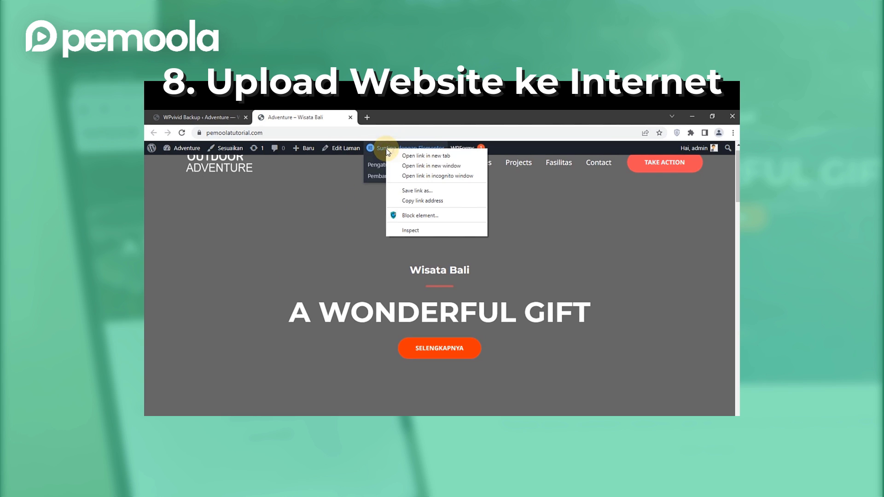
Open the homepage's Elementor editor in a new tab
click(399, 153)
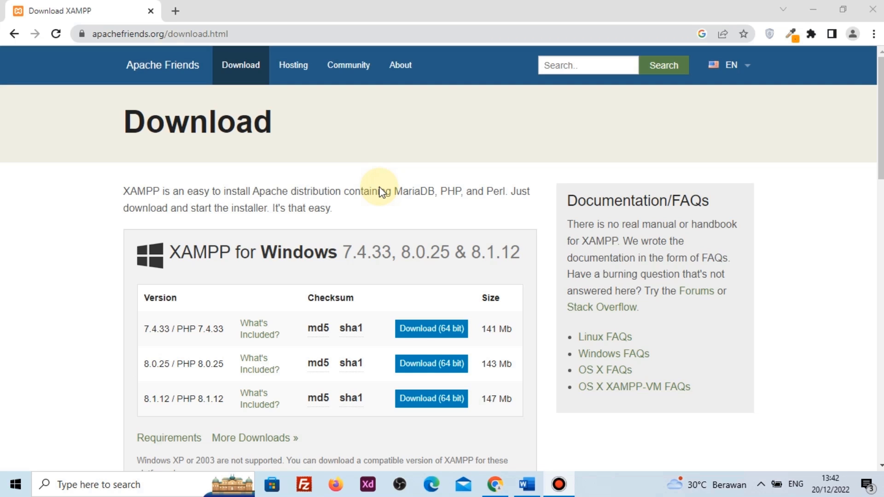
Download the XAMPP 8.1.12 64-bit Windows installer and launch it
scroll(379, 192, down, 2)
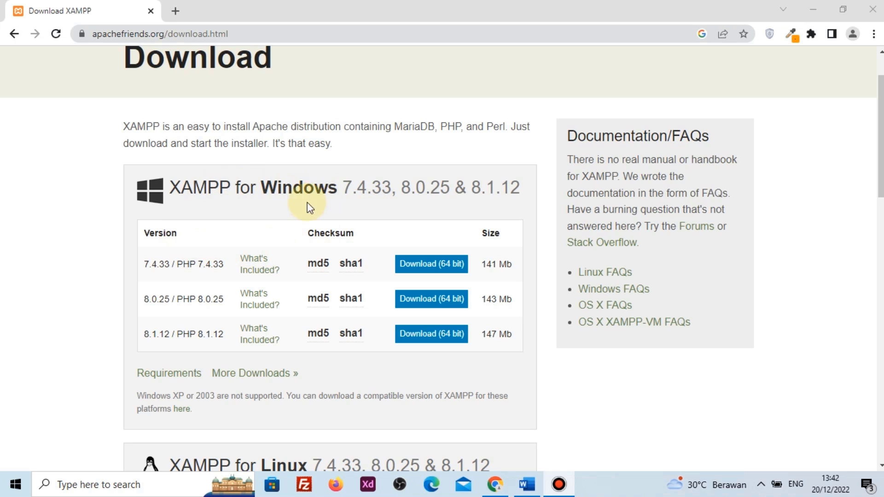
drag(145, 334, 190, 335)
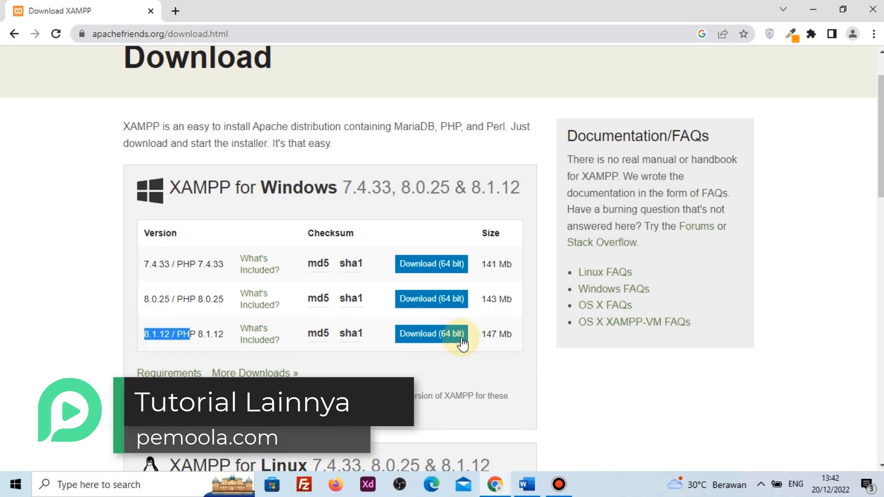
click(437, 335)
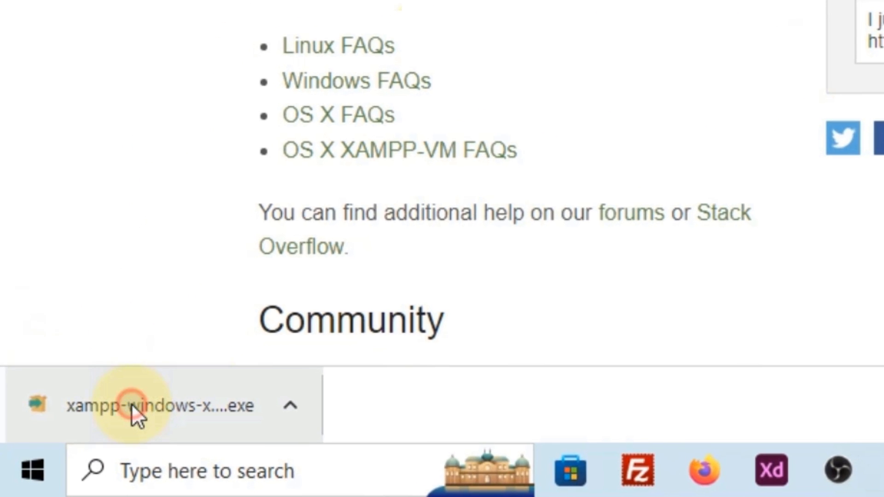
click(61, 453)
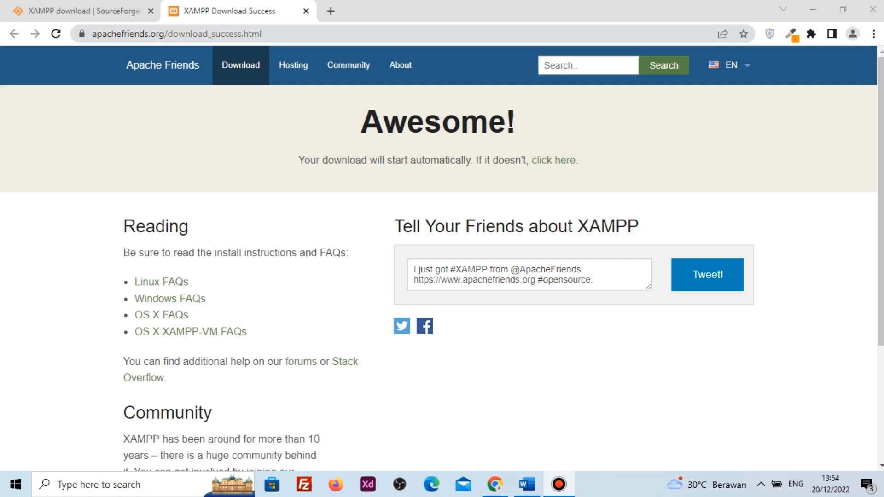
Acknowledge the UAC warning and accept the welcome page and default components
click(813, 9)
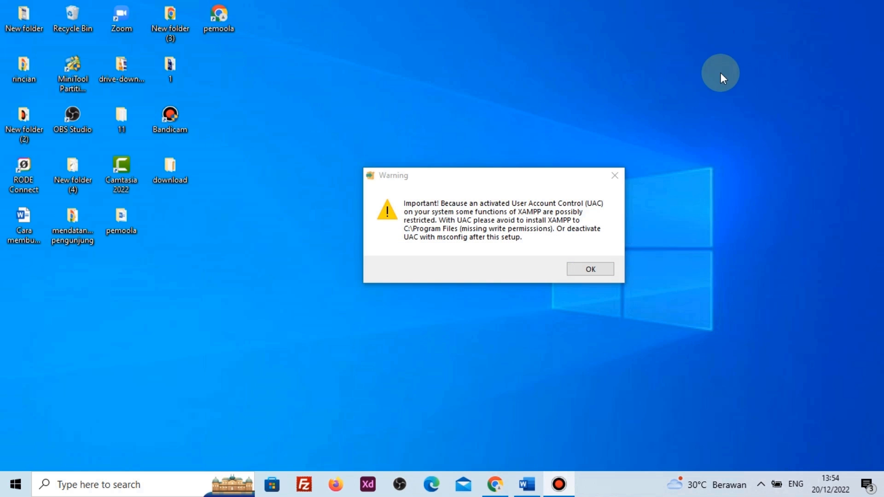
drag(529, 175, 529, 166)
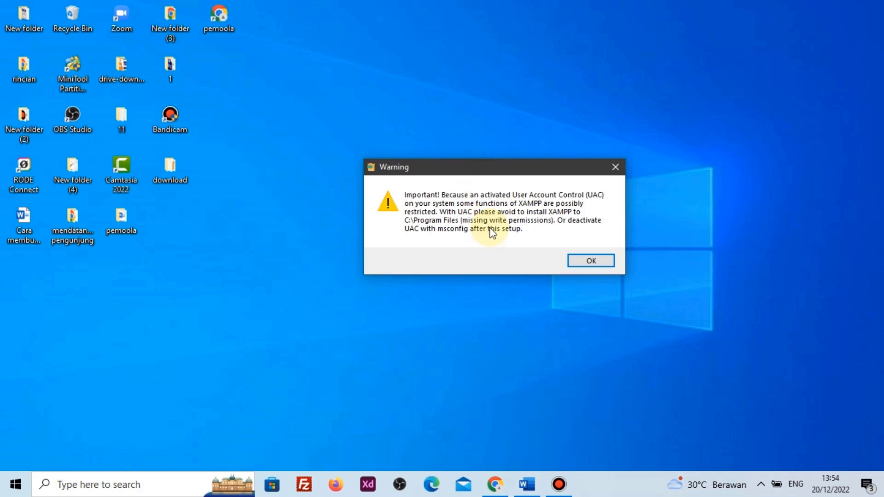
click(584, 261)
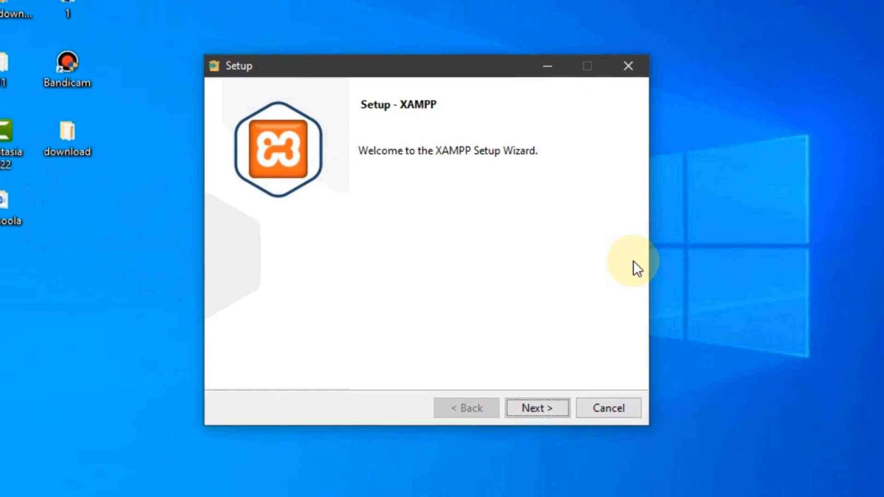
click(549, 414)
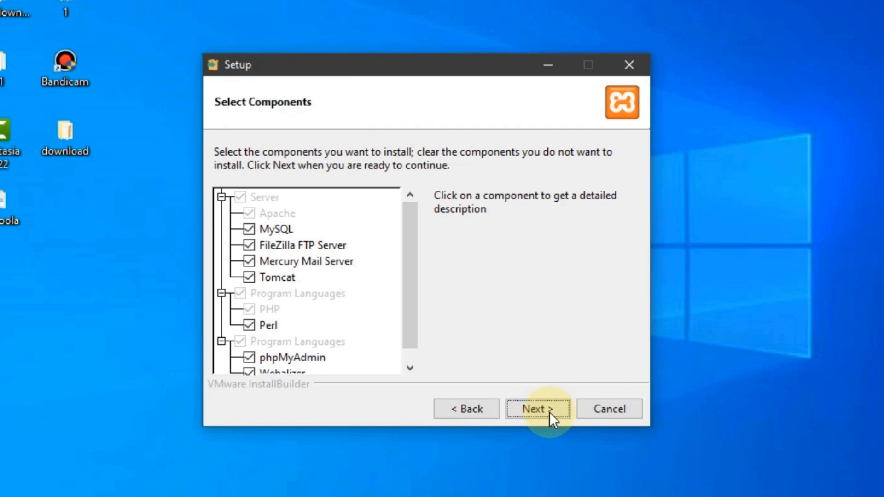
click(548, 408)
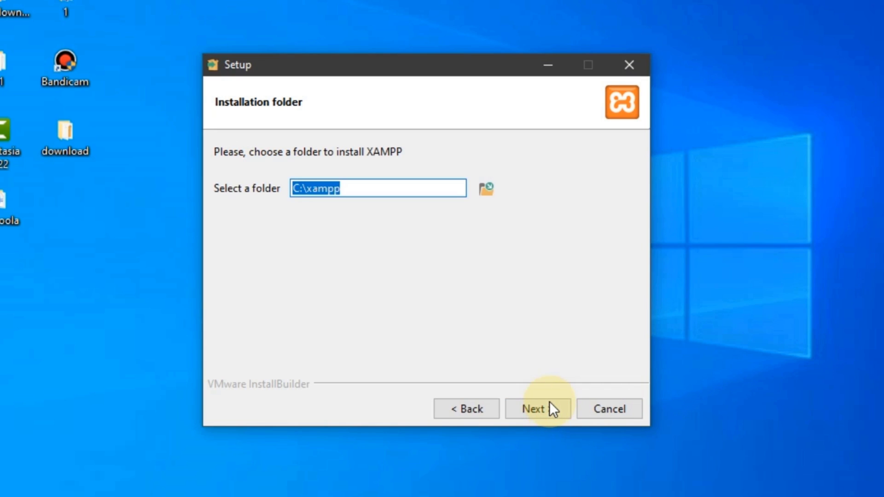
click(393, 308)
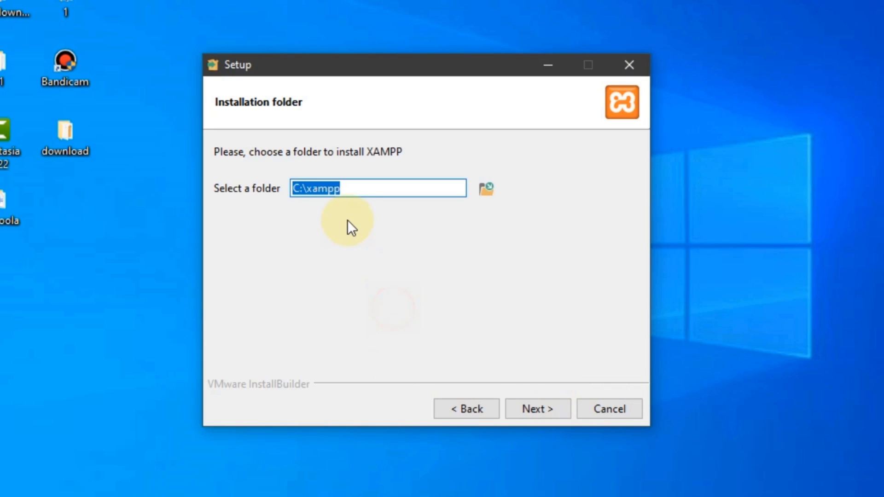
Install XAMPP into C:\xampp in English, finishing without launching the Control Panel
click(357, 185)
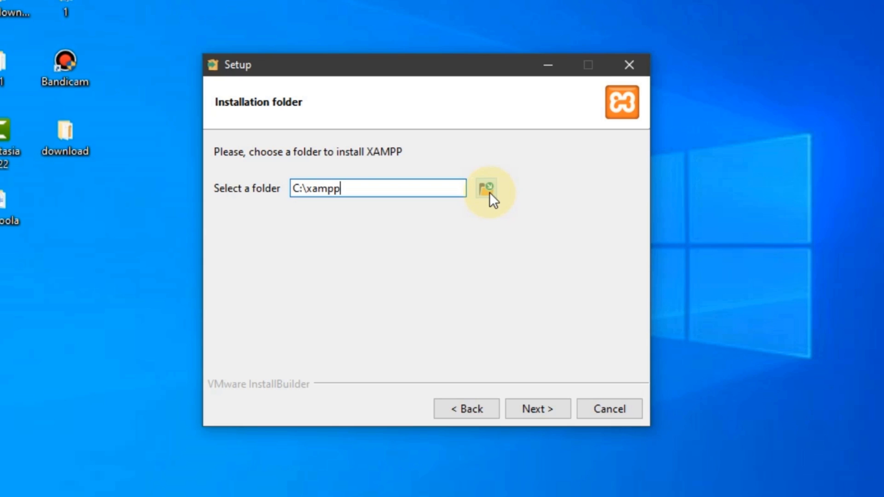
click(533, 407)
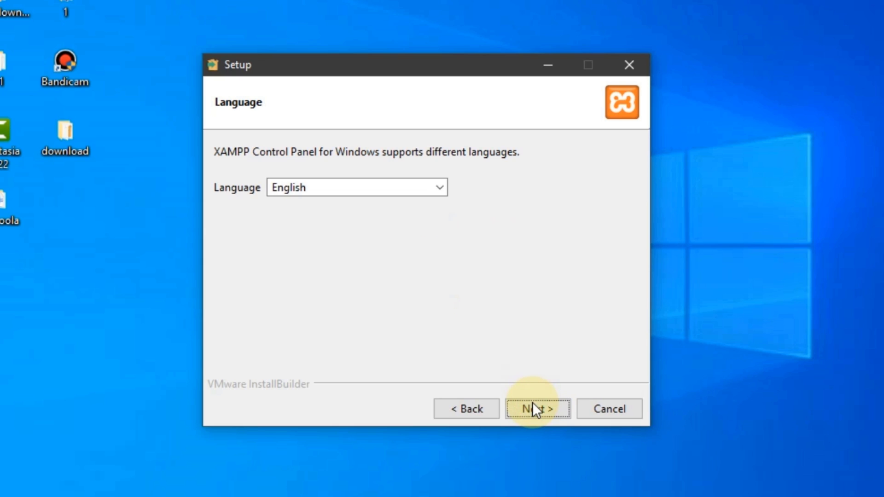
click(538, 409)
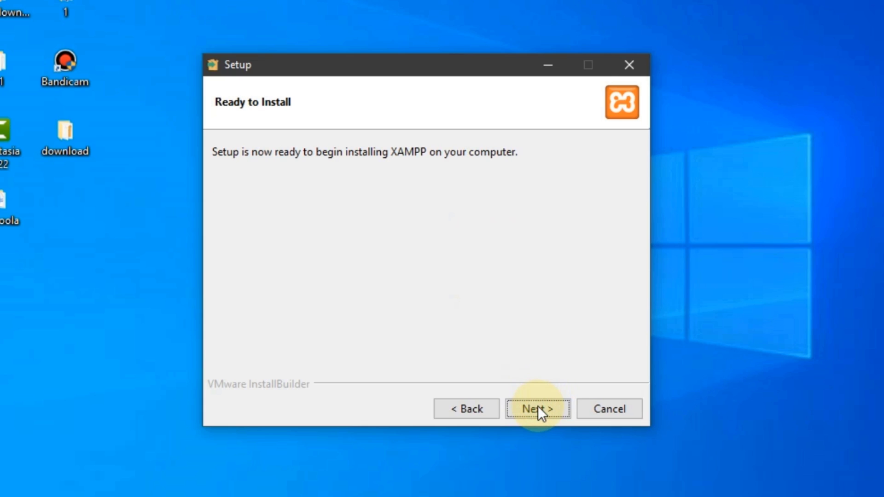
click(526, 404)
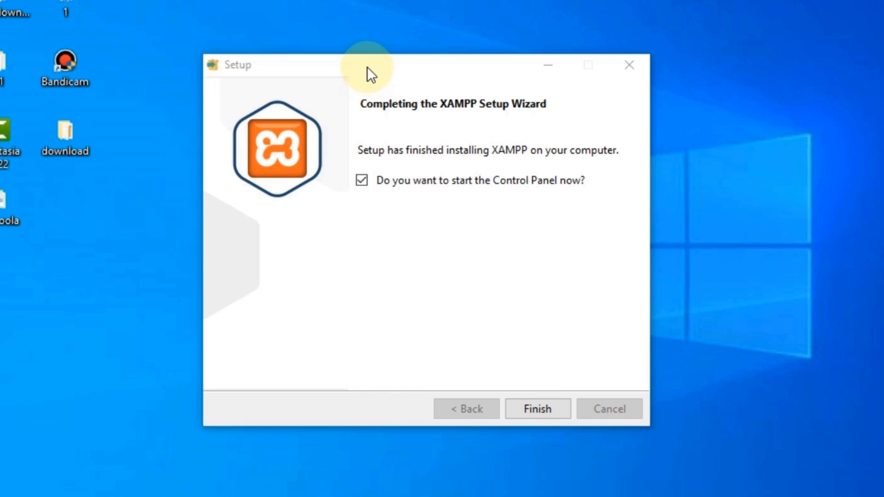
click(363, 181)
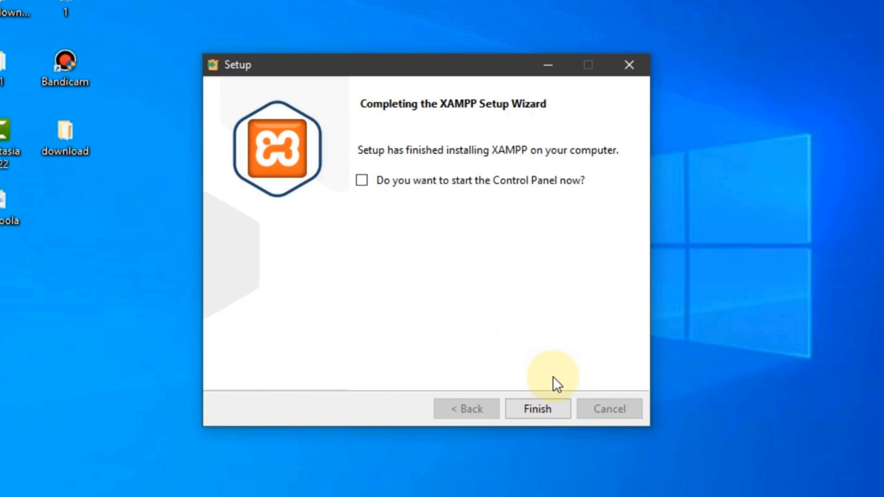
click(540, 407)
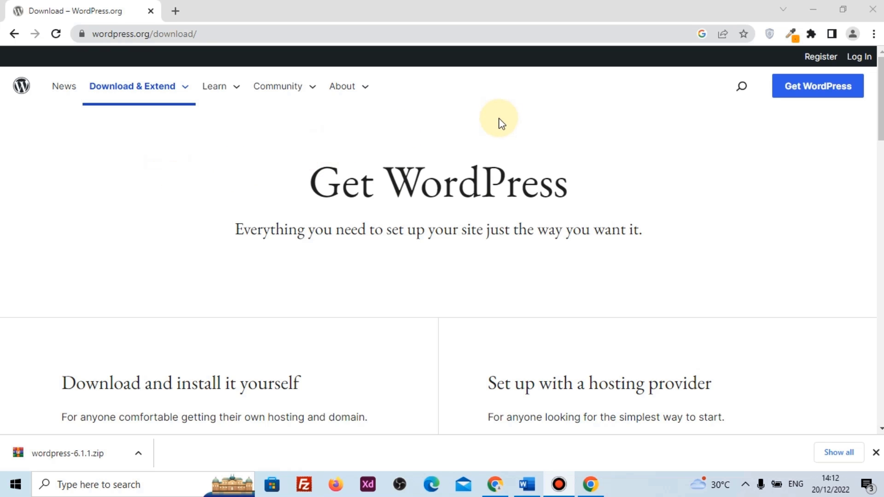
Download wordpress-6.1.1.zip from WordPress.org and show it in its folder
click(185, 87)
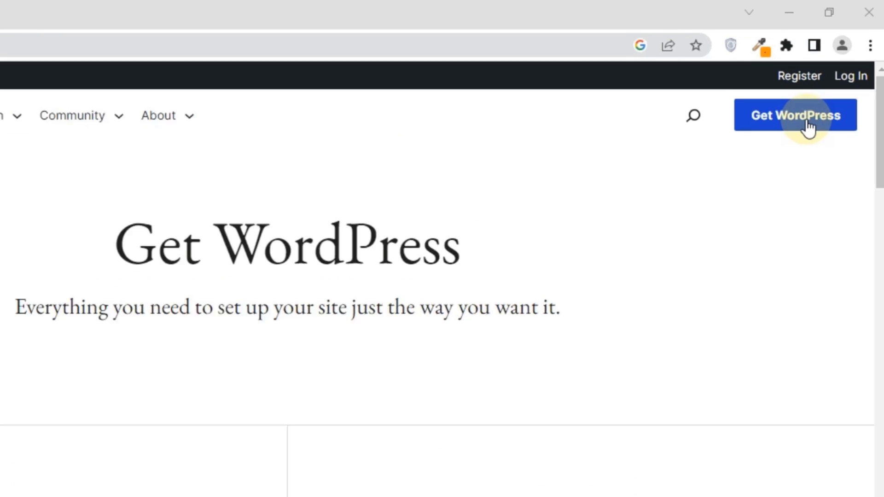
click(805, 89)
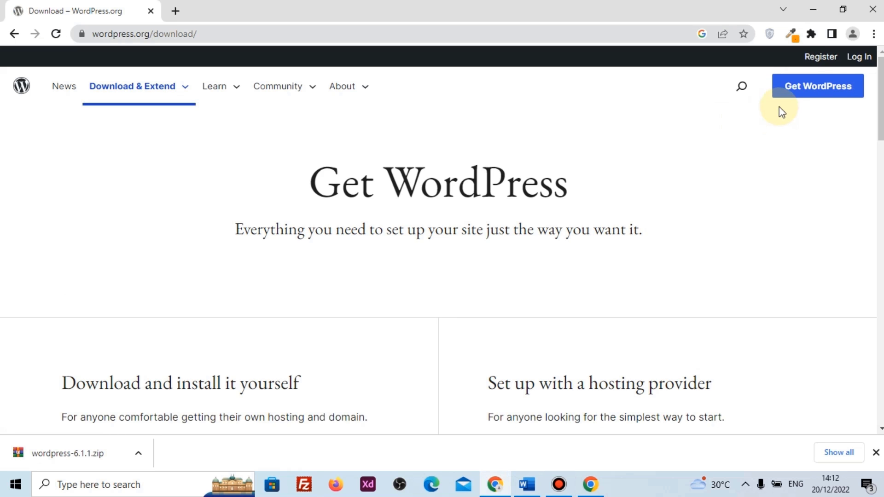
scroll(292, 258, down, 5)
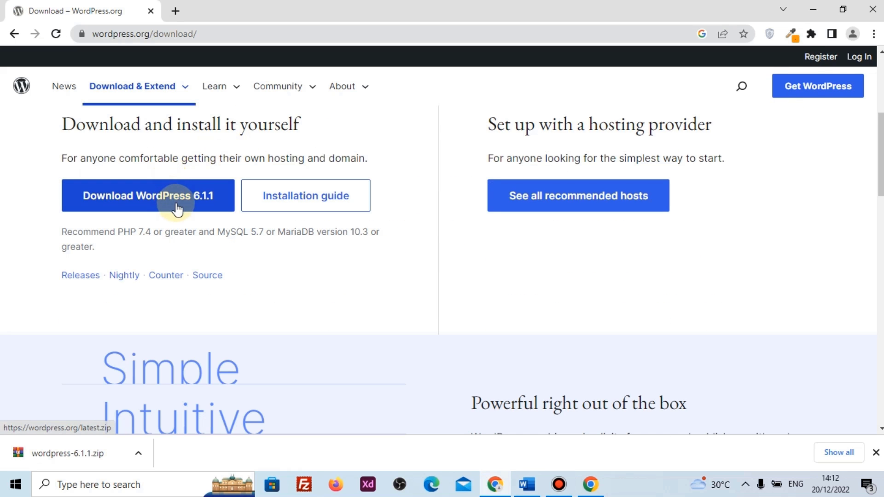
scroll(173, 216, up, 1)
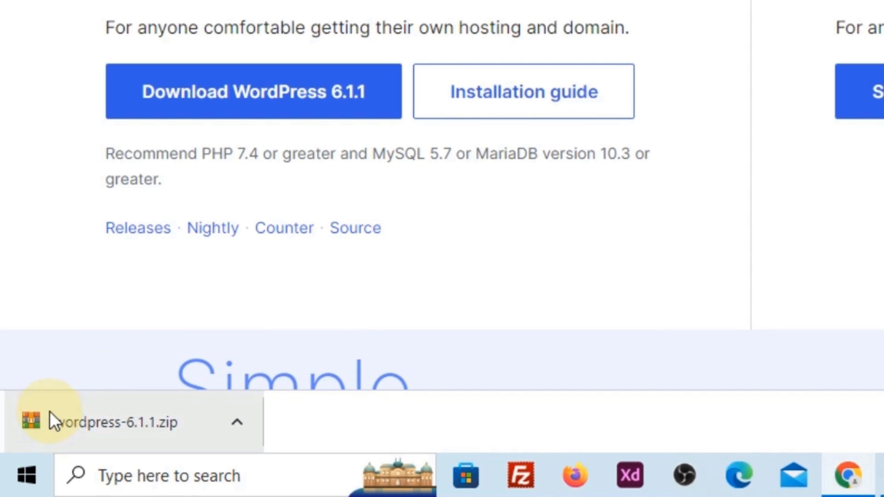
click(237, 420)
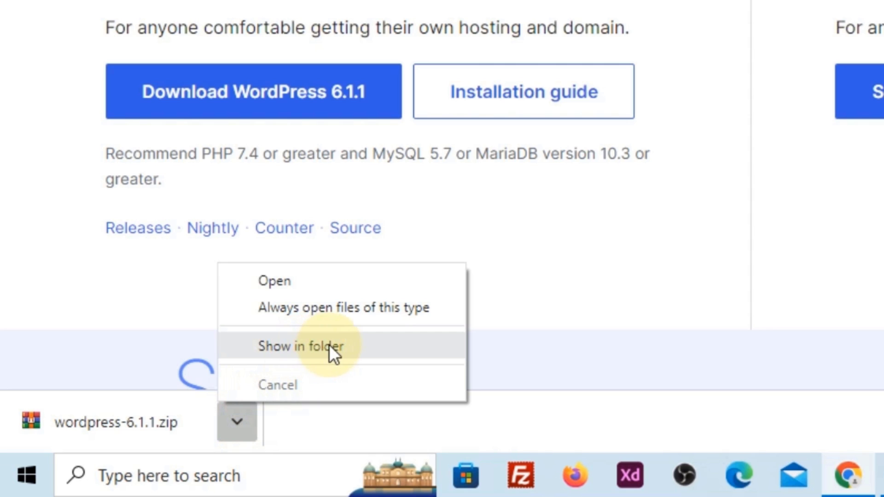
click(329, 347)
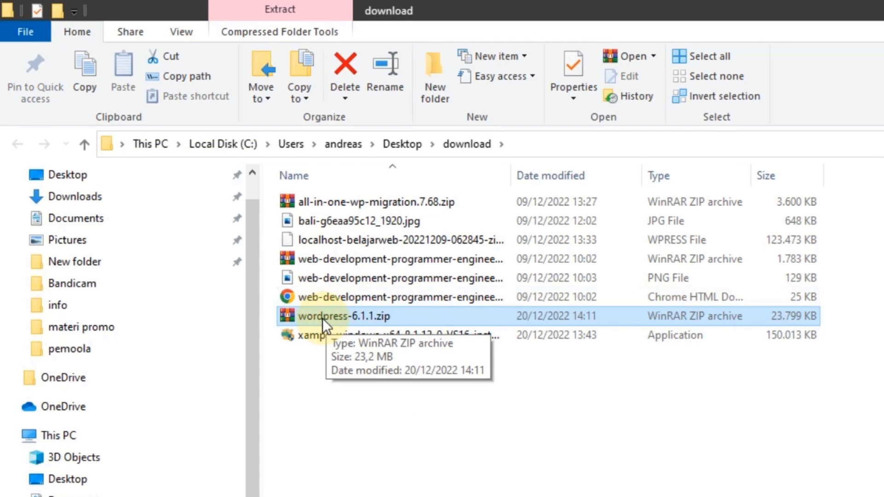
Move the WordPress zip into C:\xampp\htdocs
right_click(322, 319)
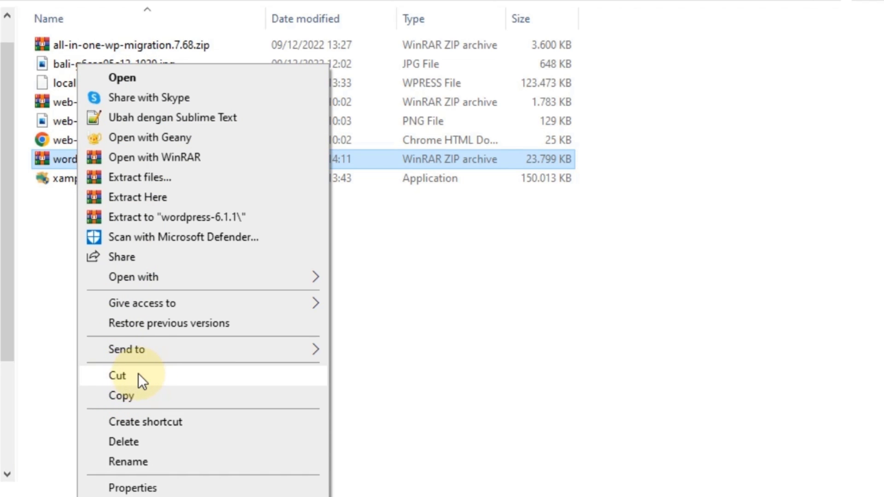
click(138, 374)
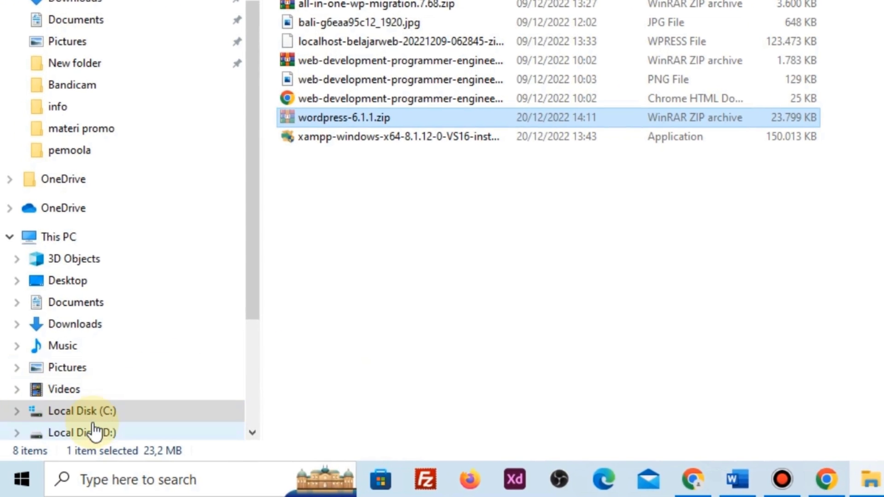
click(121, 411)
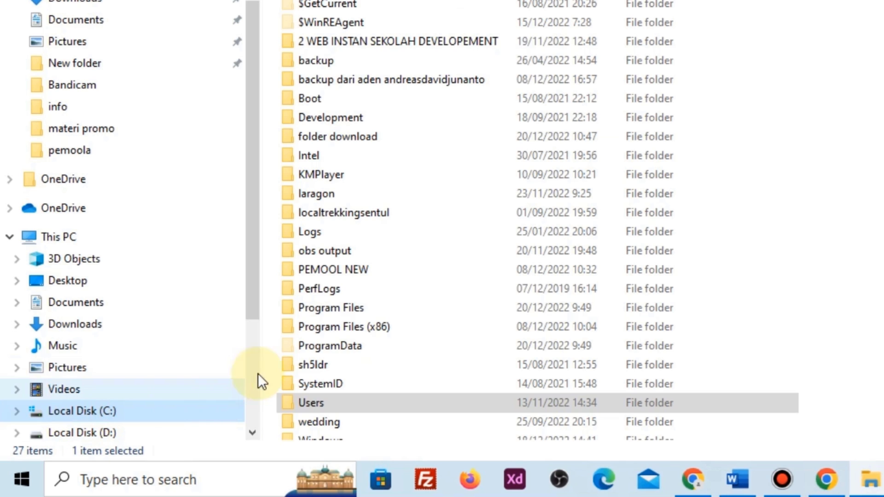
scroll(368, 364, down, 2)
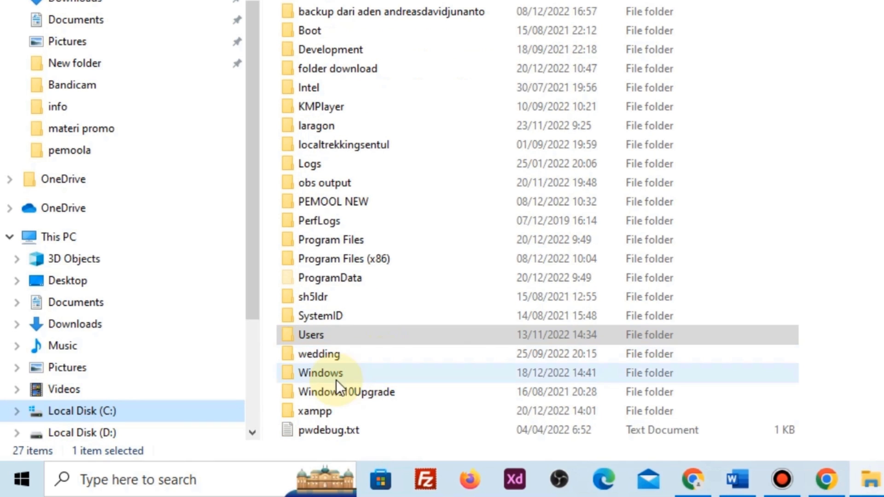
click(325, 410)
double_click(325, 410)
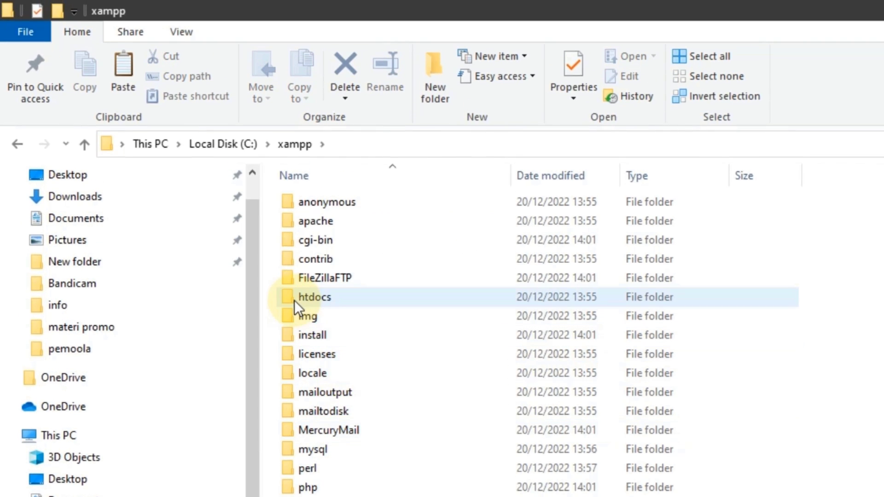
double_click(329, 295)
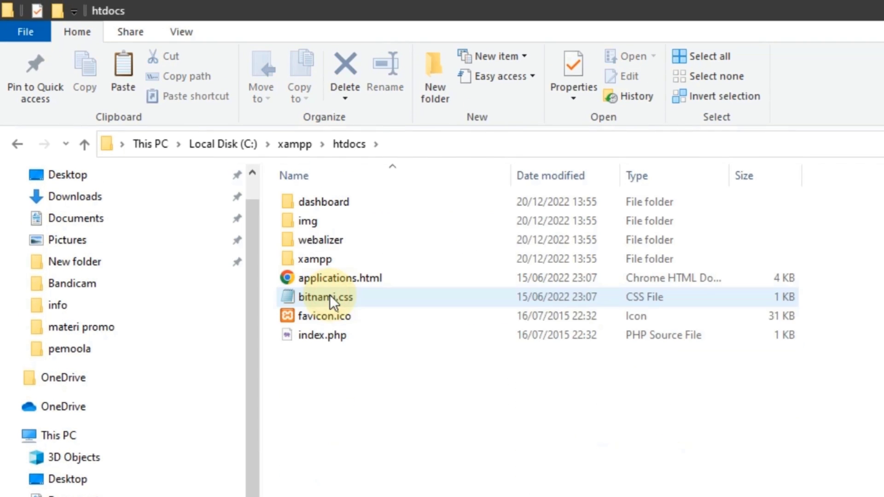
right_click(401, 430)
mouse_move(441, 357)
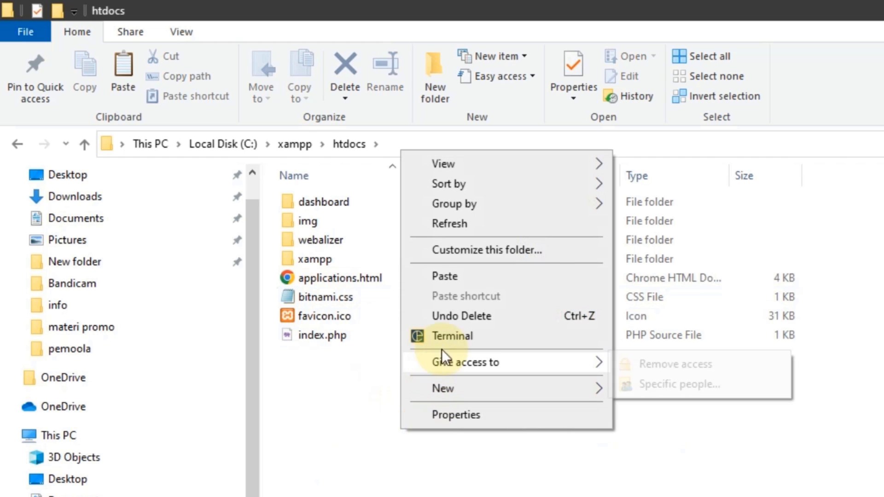
click(462, 276)
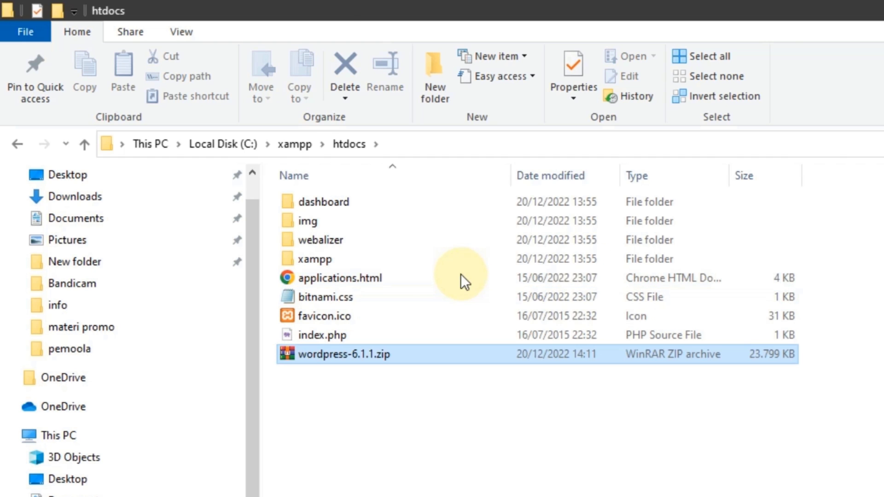
Extract the zip in htdocs to produce the wordpress folder
click(485, 362)
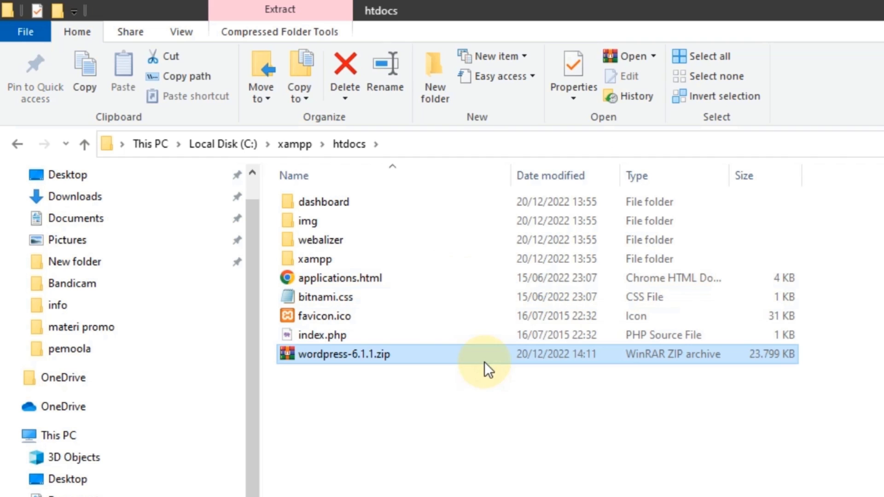
right_click(402, 359)
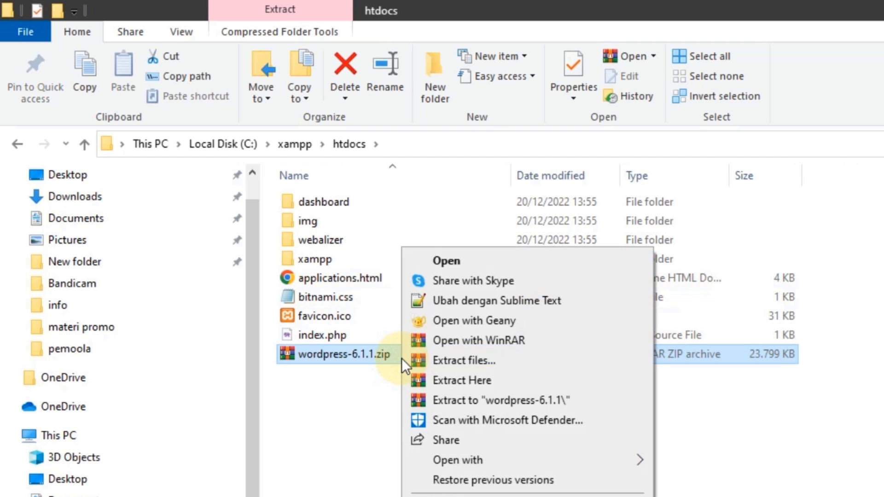
click(467, 379)
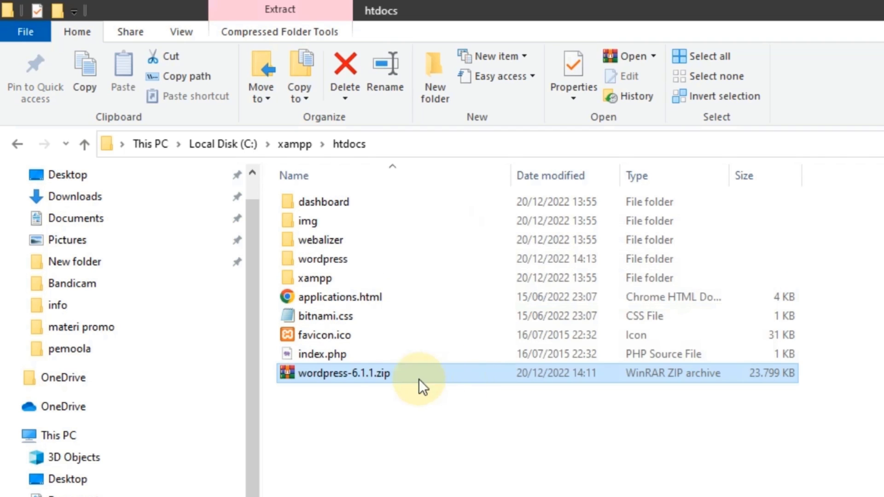
click(395, 427)
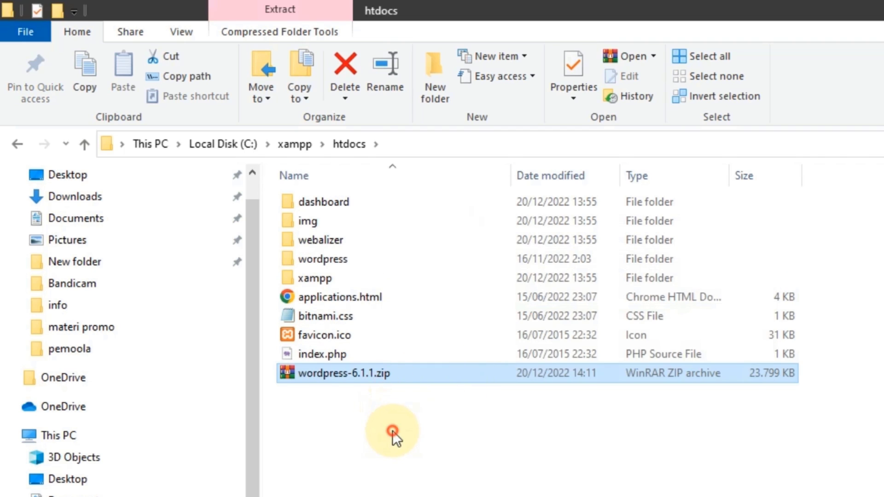
Rename the wordpress folder in htdocs to 'adventure'
right_click(316, 259)
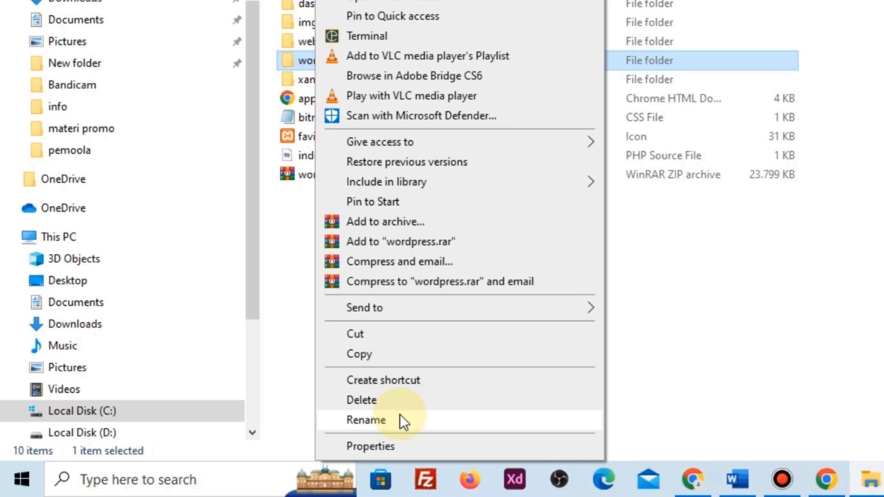
click(400, 414)
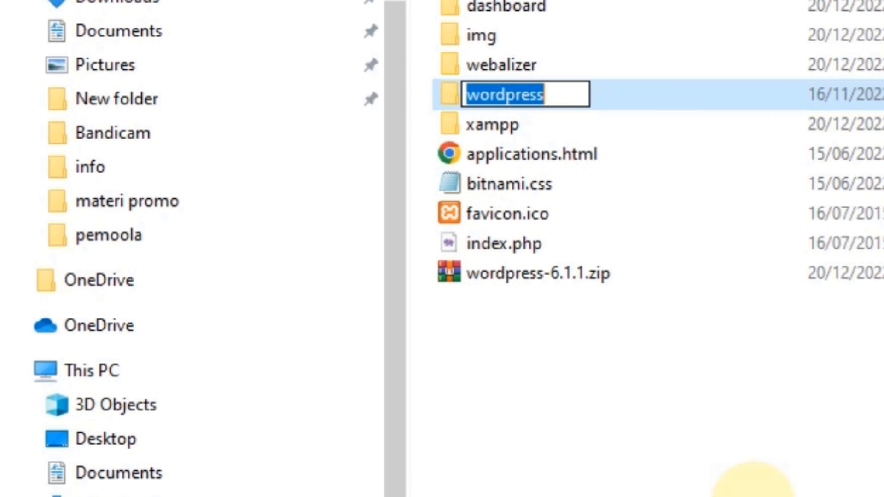
text(ad)
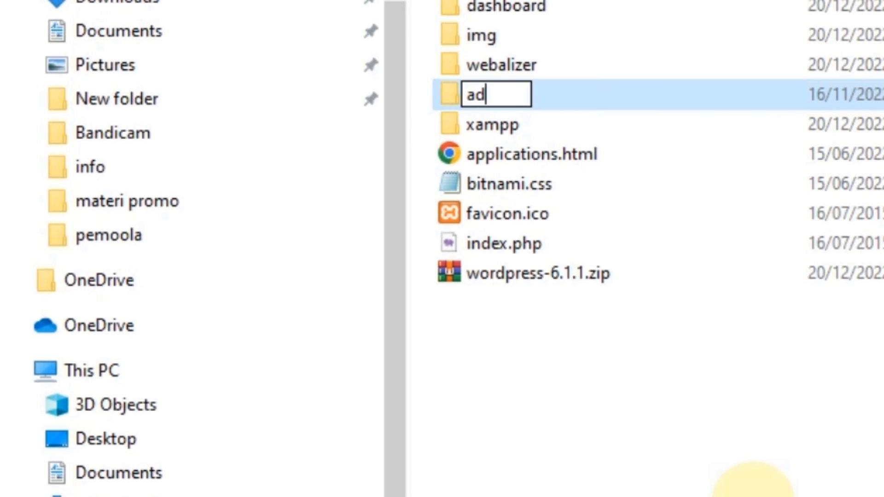
text(venture)
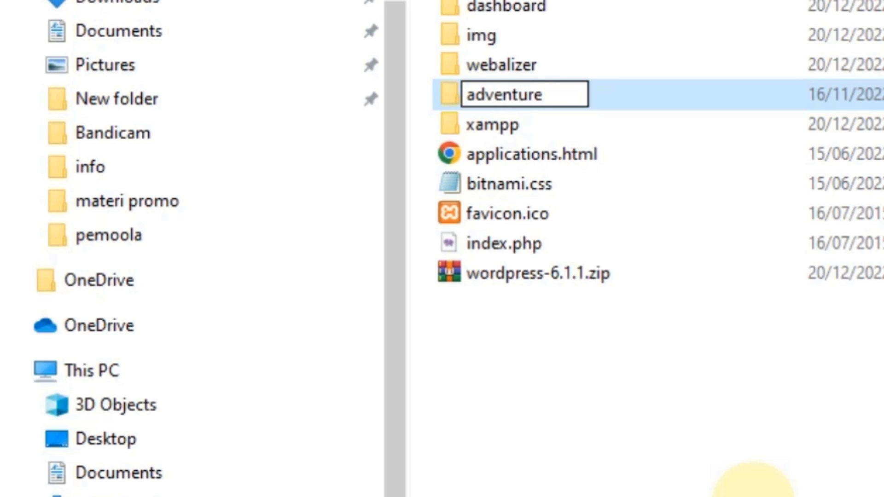
click(752, 493)
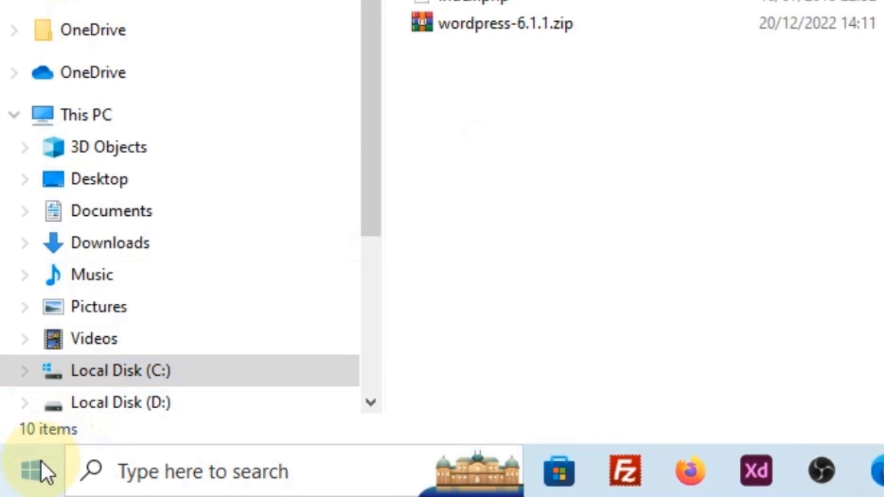
Launch xampp-control.exe from the C:\xampp folder
click(39, 475)
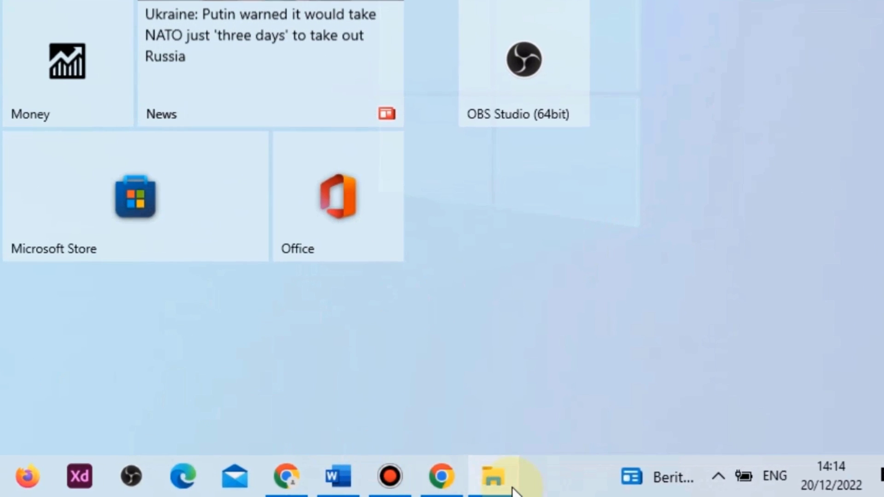
click(594, 484)
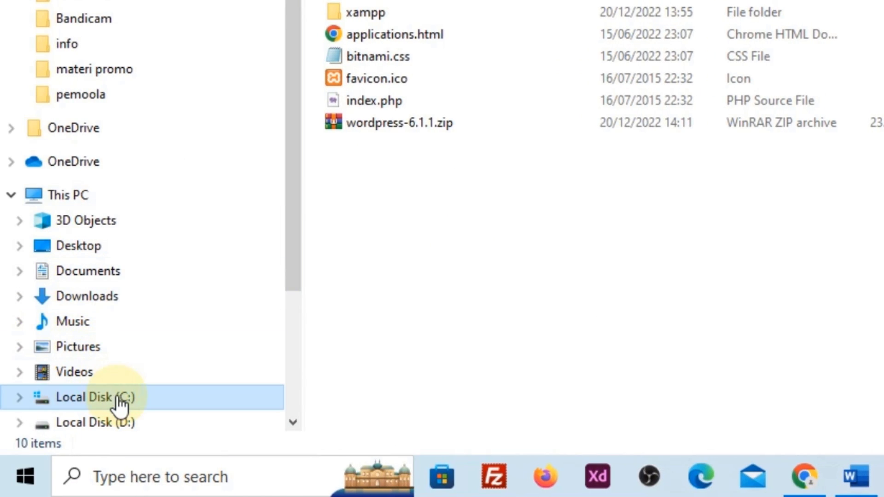
click(131, 398)
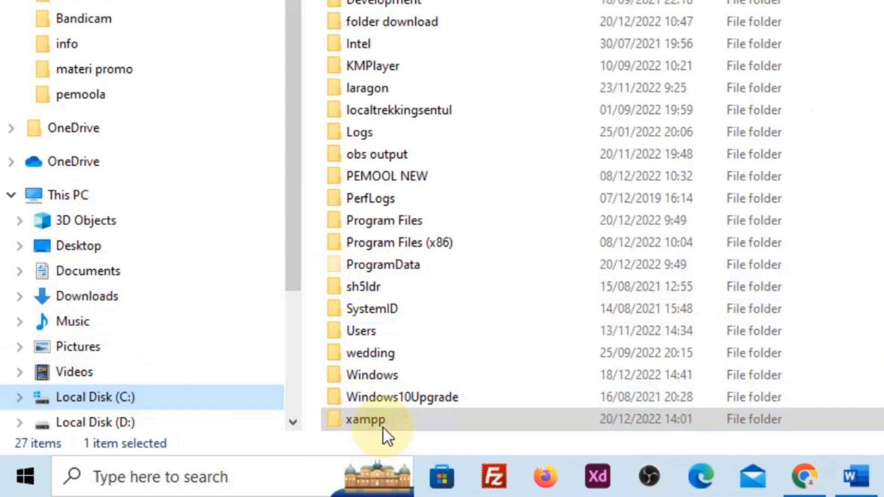
double_click(383, 427)
scroll(616, 55, down, 5)
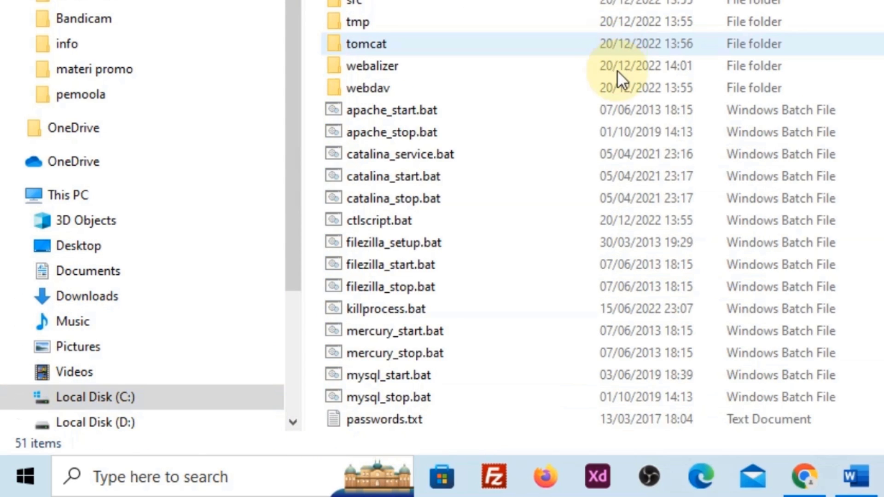
scroll(617, 70, down, 5)
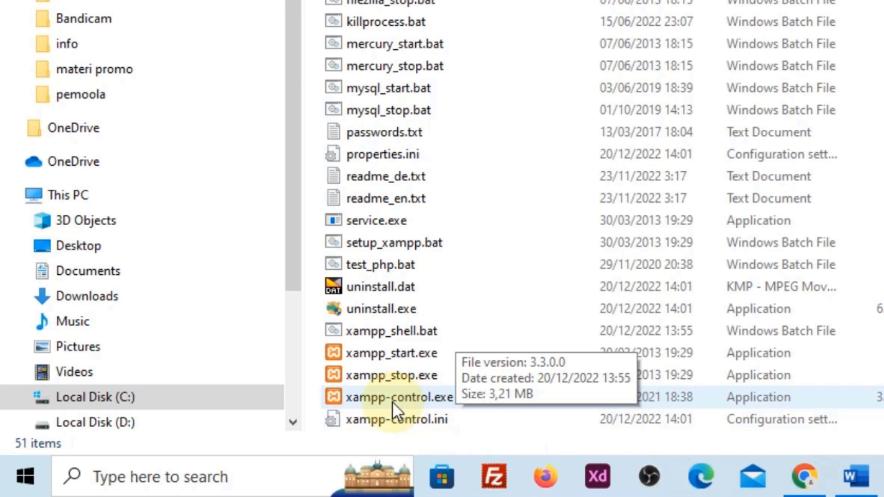
click(385, 399)
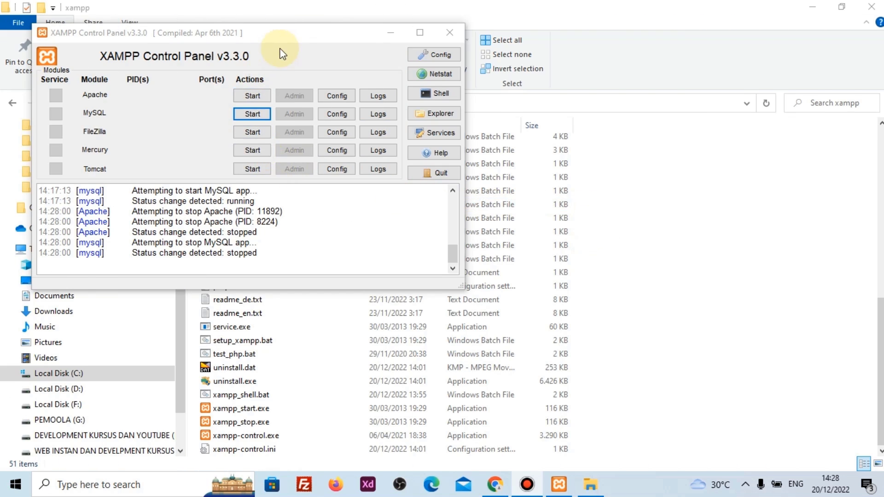
Start the Apache and MySQL servers and close File Explorer
drag(277, 38, 269, 40)
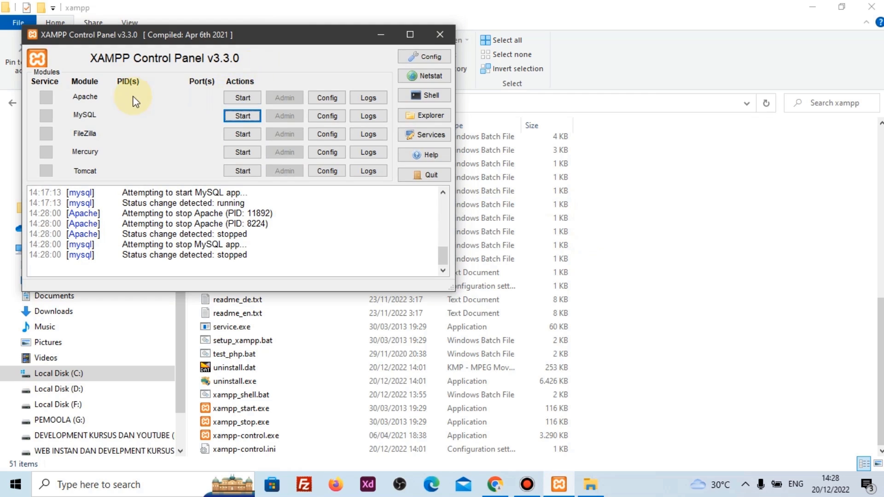
click(247, 101)
click(244, 116)
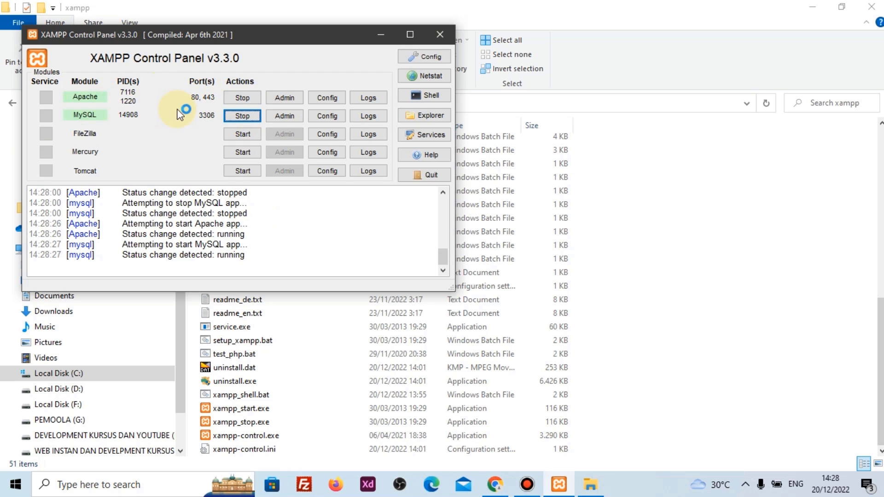
click(872, 10)
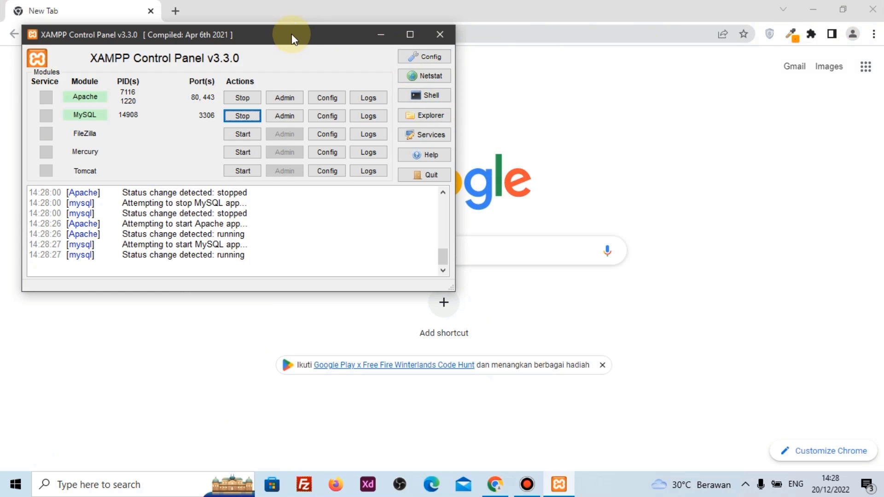
drag(291, 34, 357, 61)
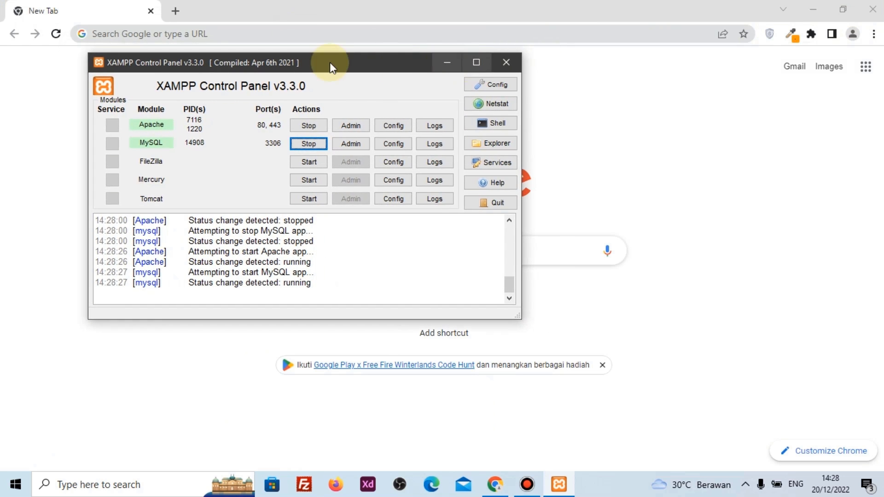
Go to localhost/phpmyadmin and create a new database called 'adventure'
click(569, 11)
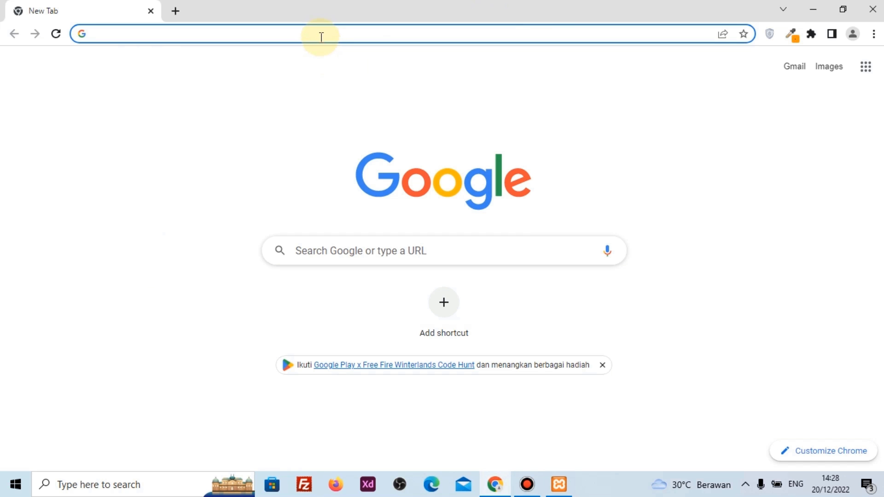
click(322, 37)
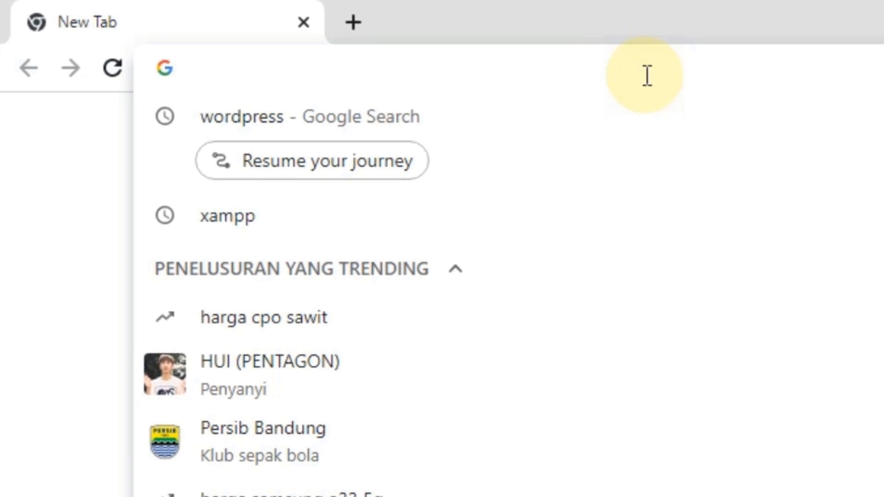
text(localhost)
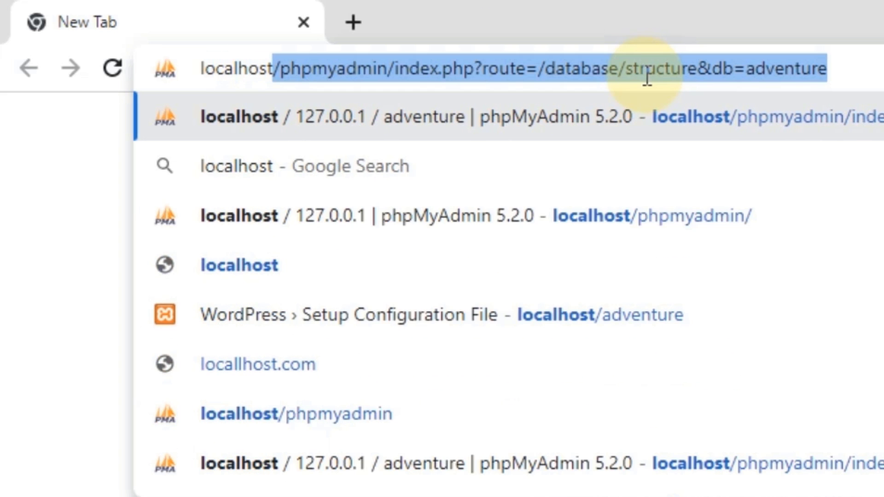
text(/php)
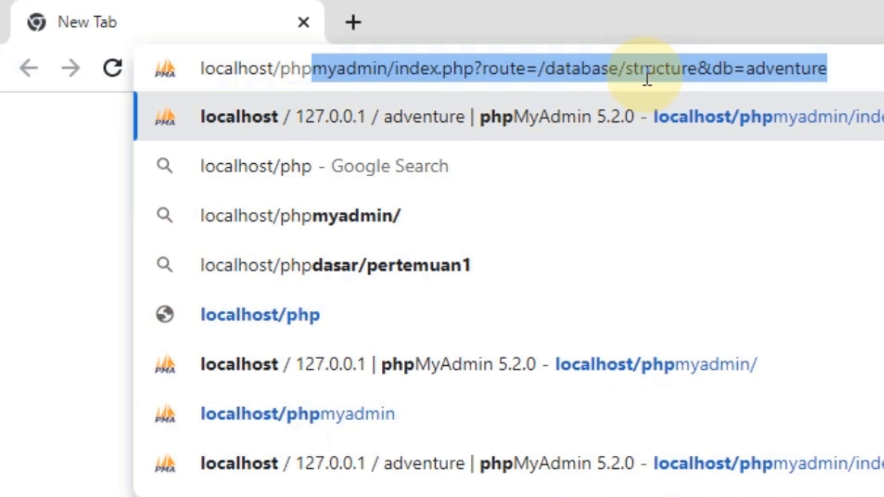
text(myadmin)
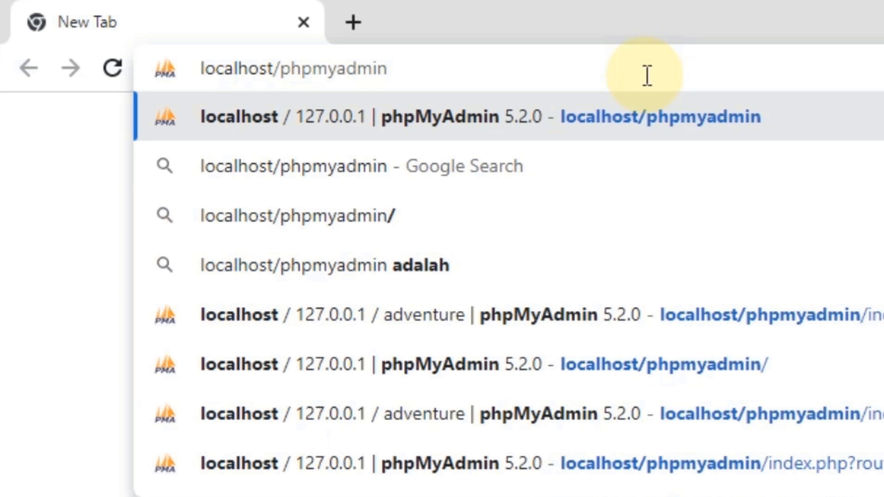
key(Return)
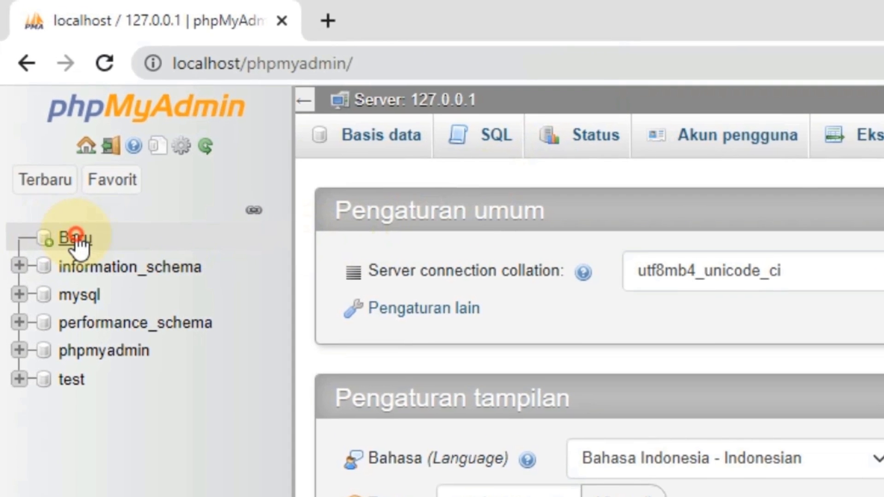
click(76, 239)
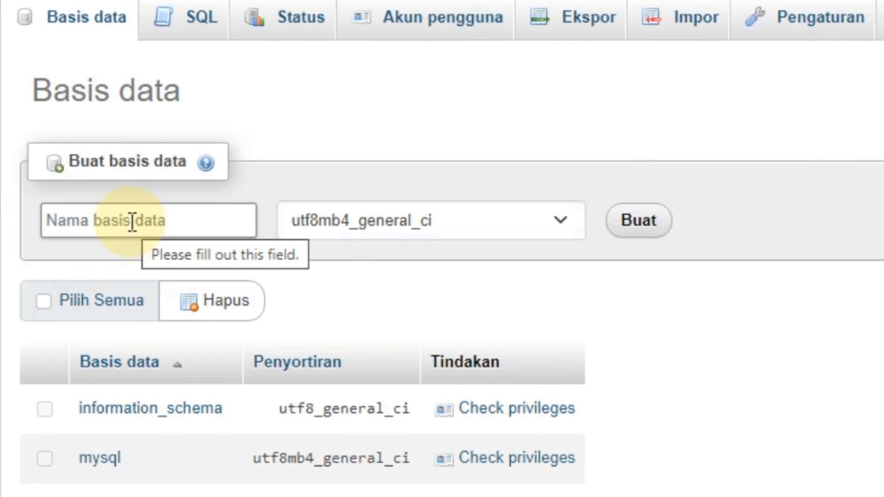
click(132, 222)
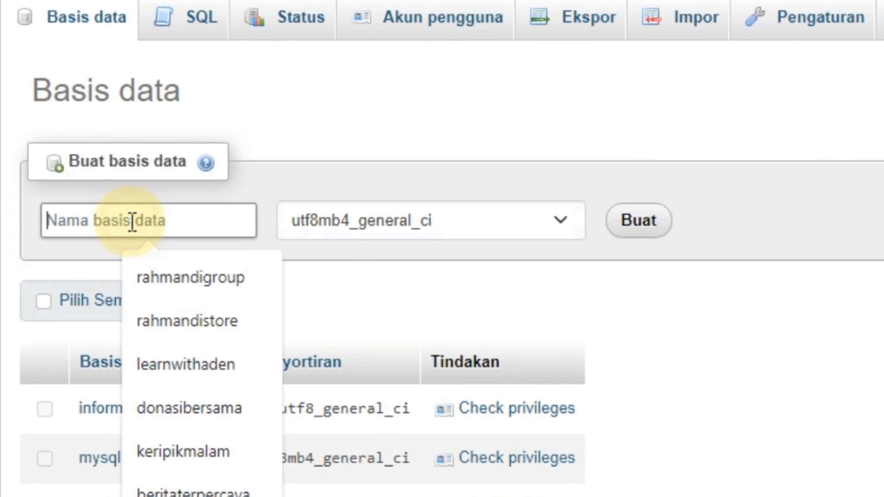
text(ad)
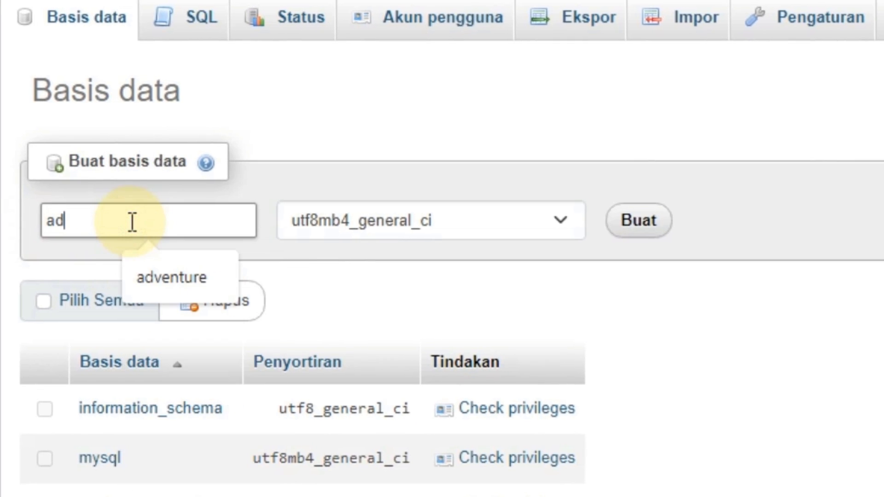
text(ventur)
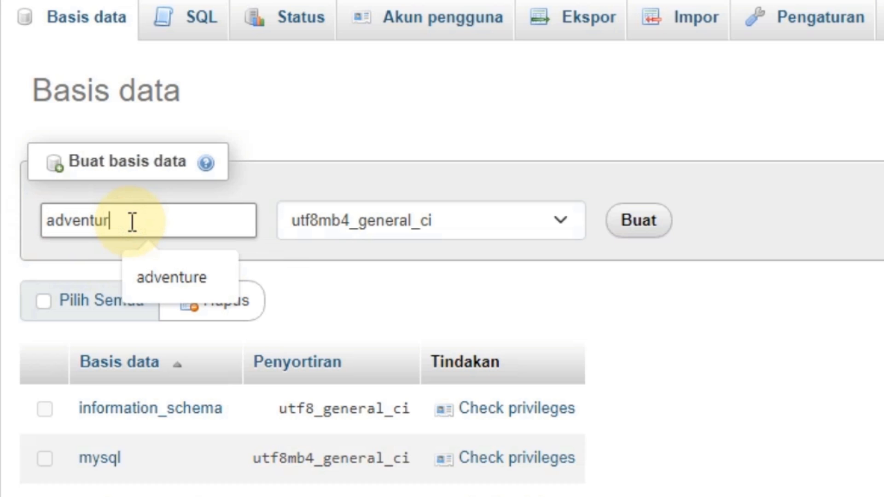
text(e)
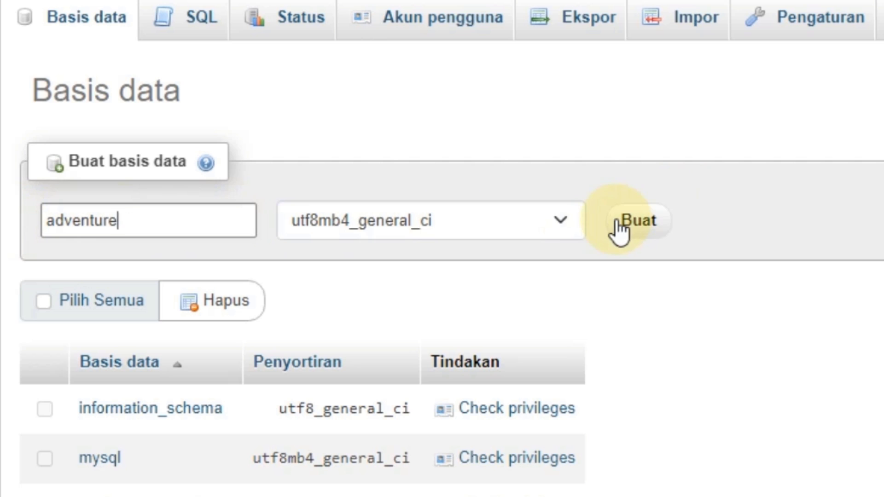
click(641, 221)
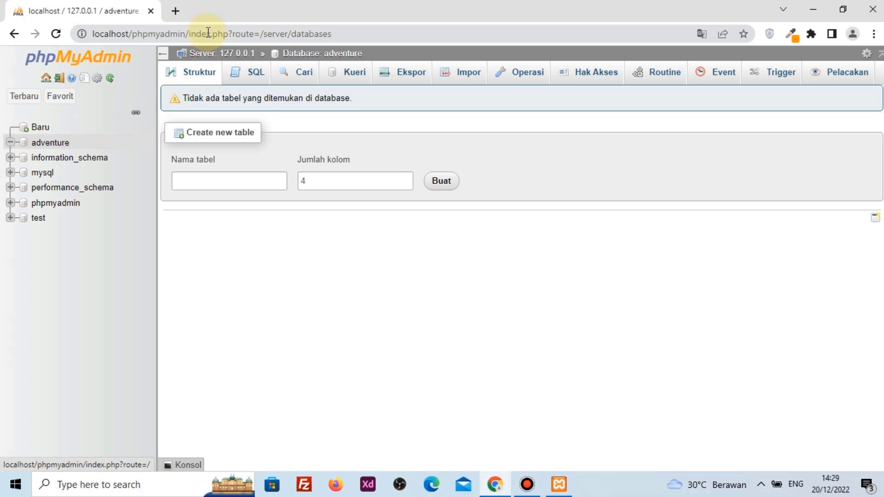
Load localhost/adventure in a new browser tab
click(180, 15)
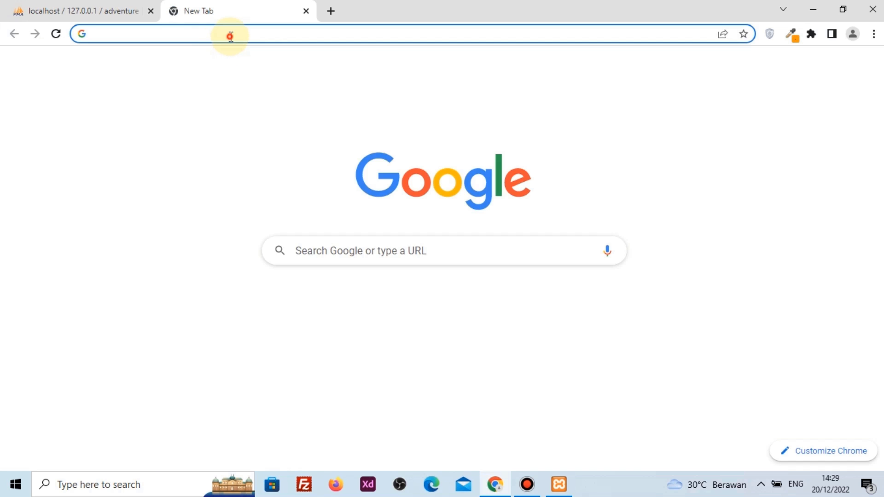
click(231, 35)
text(localhost)
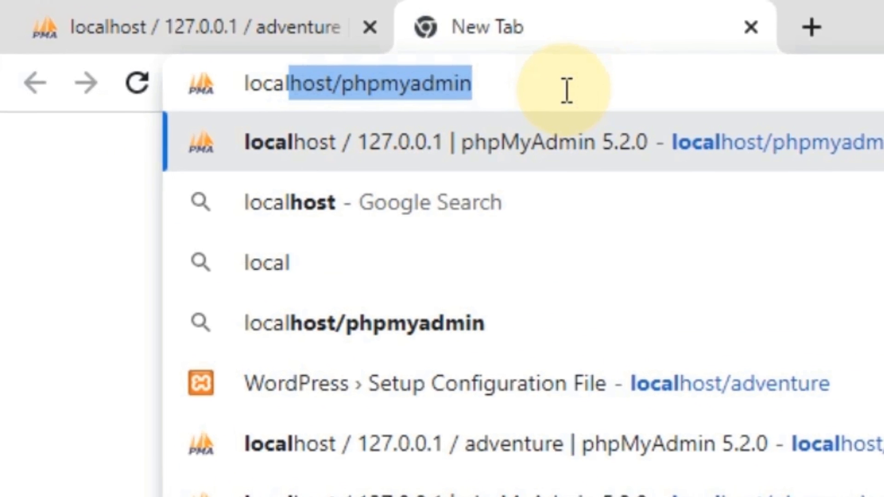
text(/)
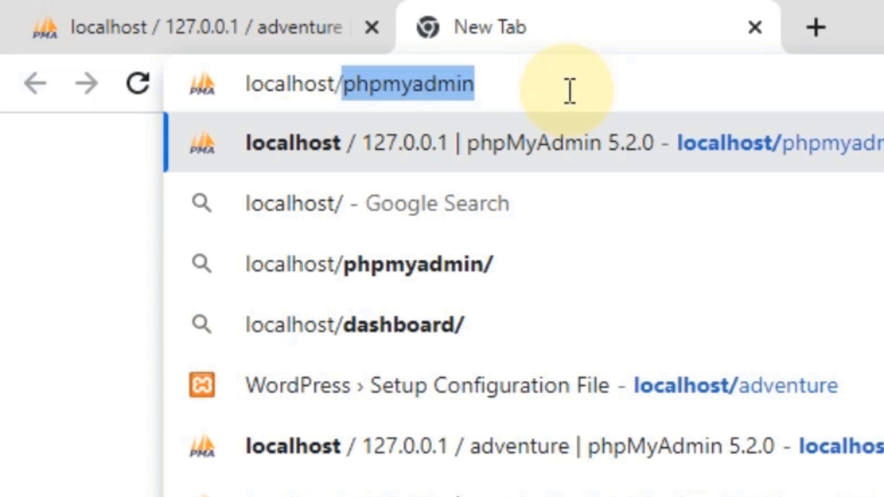
key(BackSpace)
text(a)
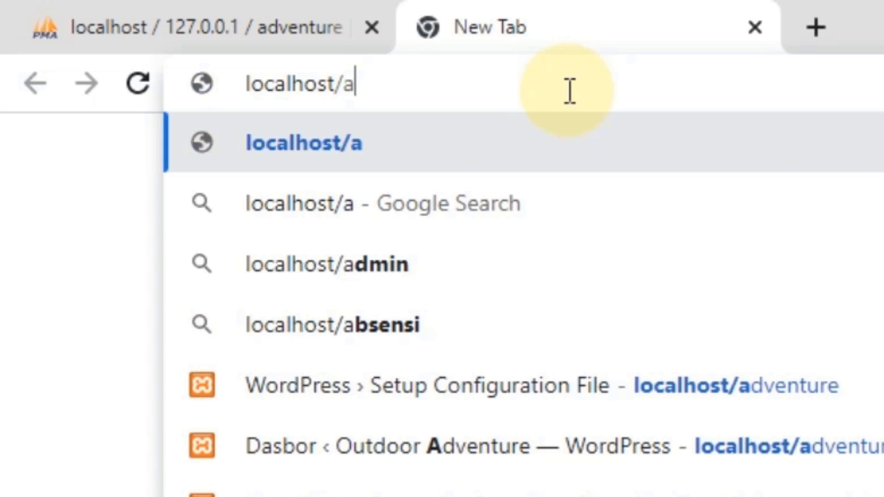
text(dventure)
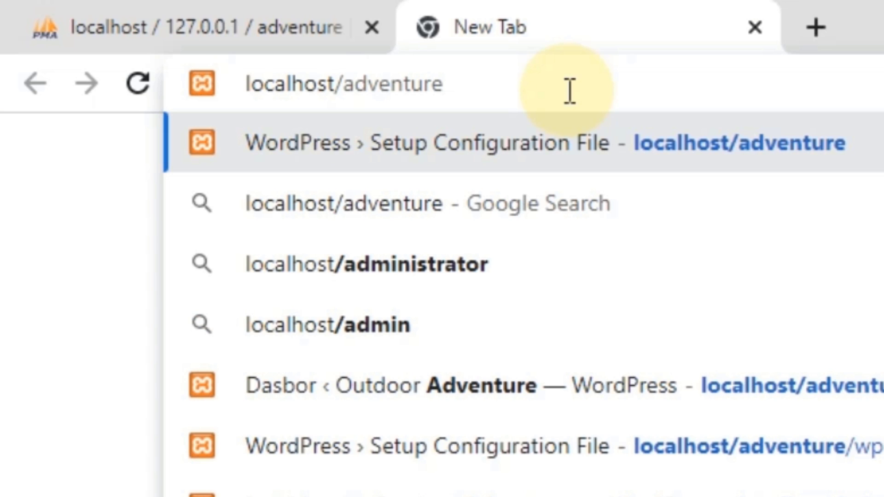
key(Return)
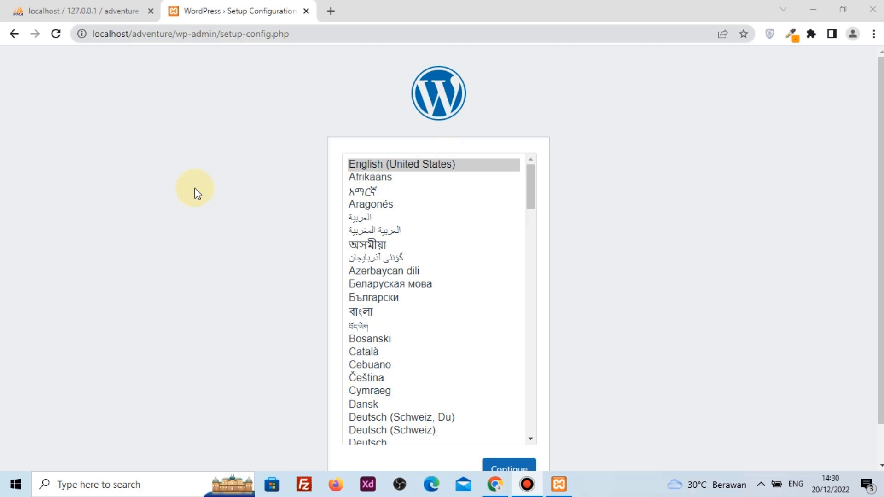
Choose Bahasa Indonesia as the setup language and continue
scroll(197, 192, down, 1)
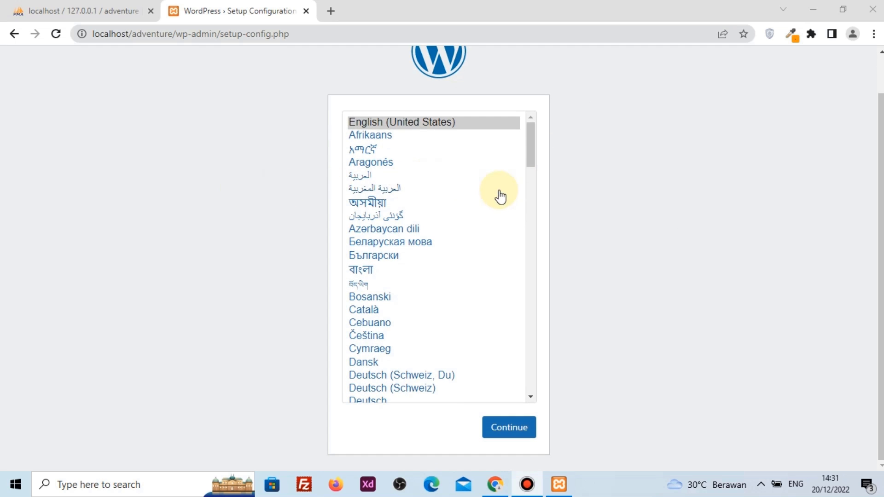
click(530, 209)
click(530, 210)
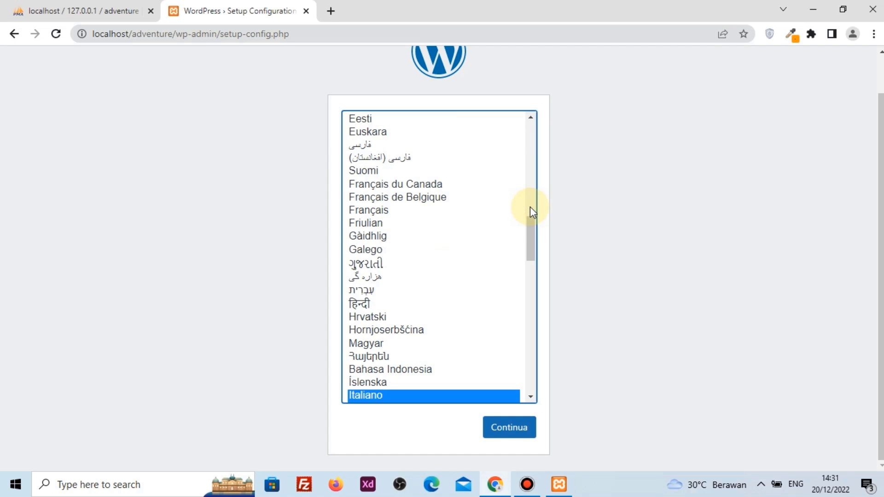
click(438, 370)
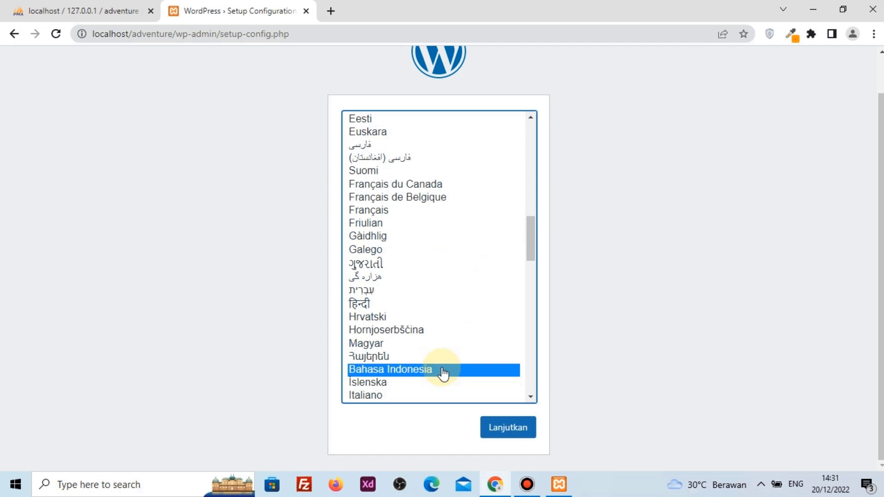
click(509, 429)
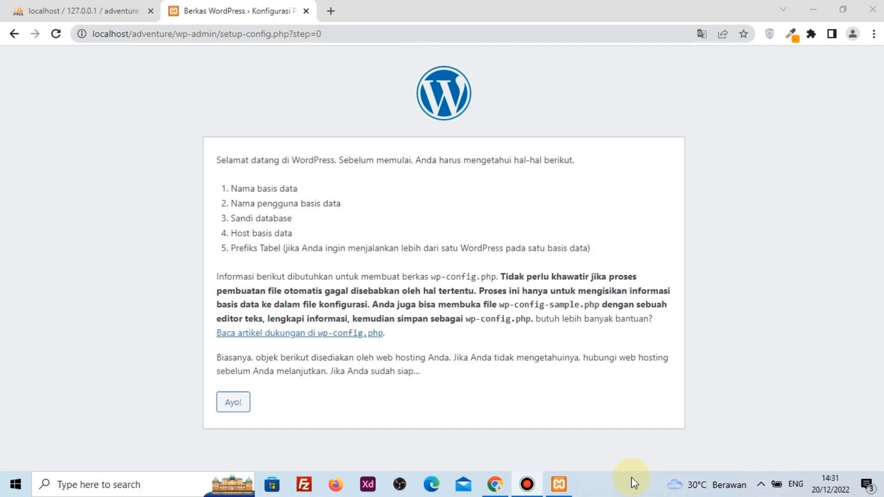
Enter 'adventure' as the database name on the connection form, checking it in phpMyAdmin
click(246, 402)
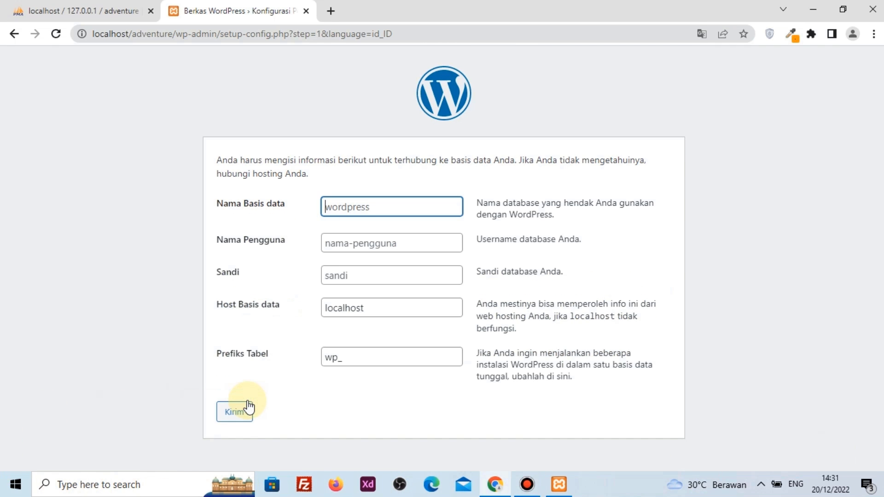
click(346, 208)
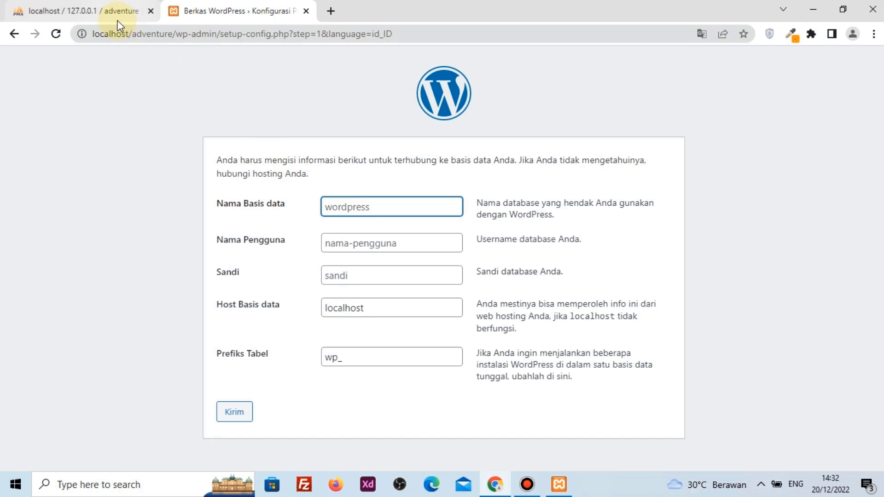
click(78, 11)
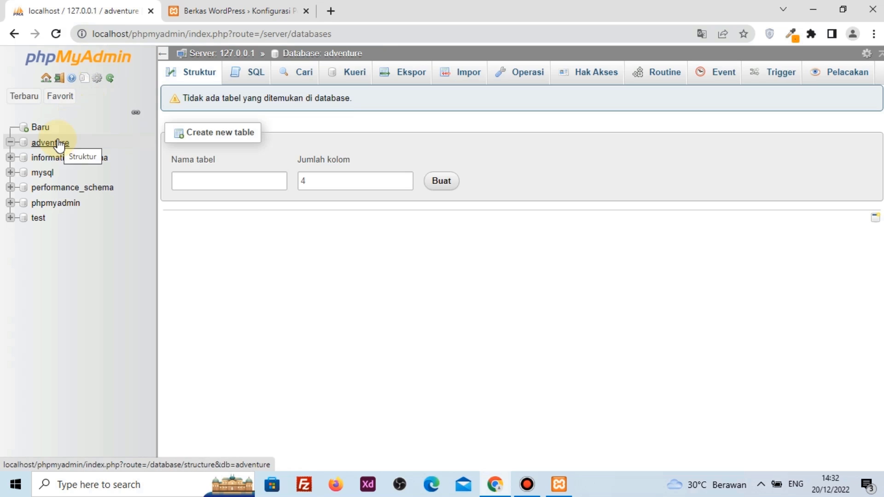
click(198, 18)
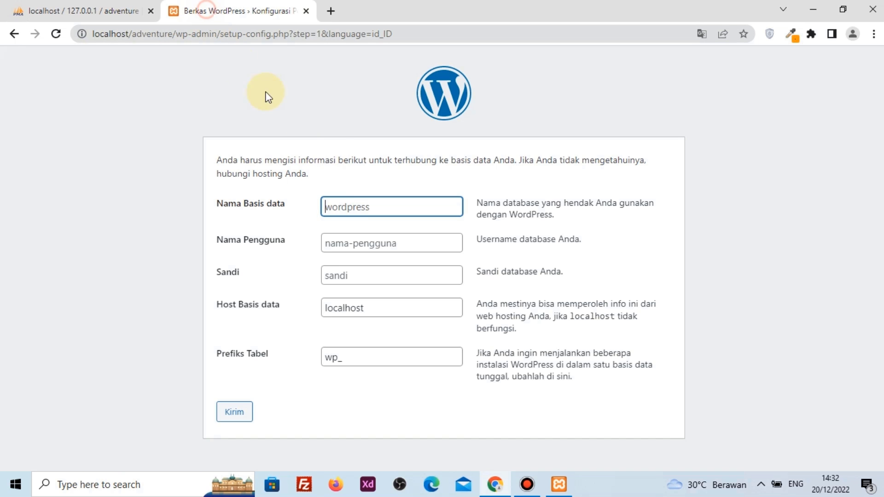
click(347, 203)
text(adventure)
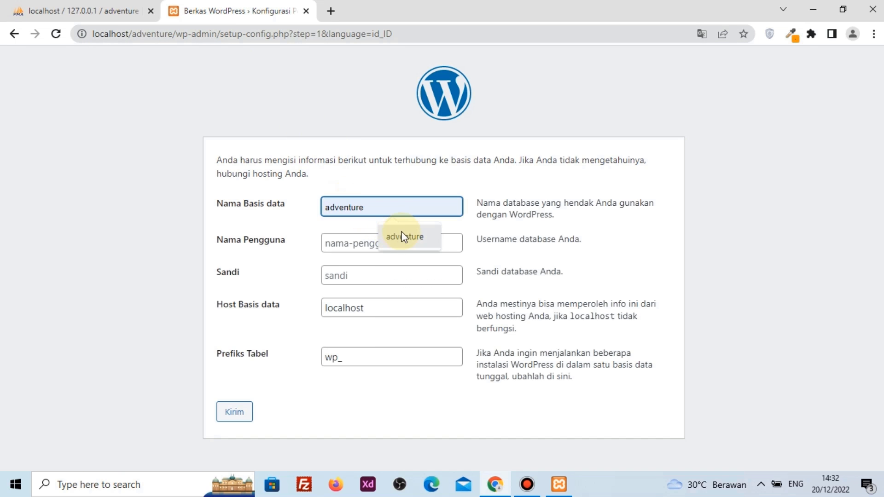
click(404, 236)
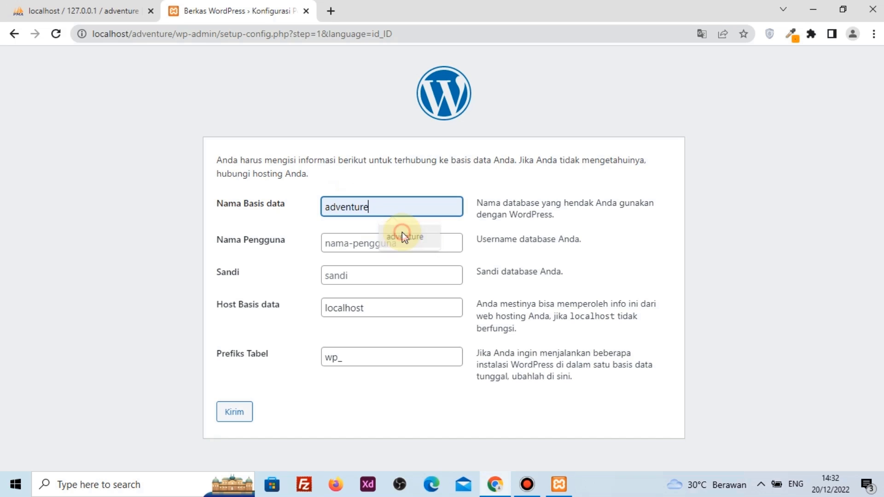
Set user root with host localhost and prefix wp_, submit, and launch the installation
click(353, 247)
text(root)
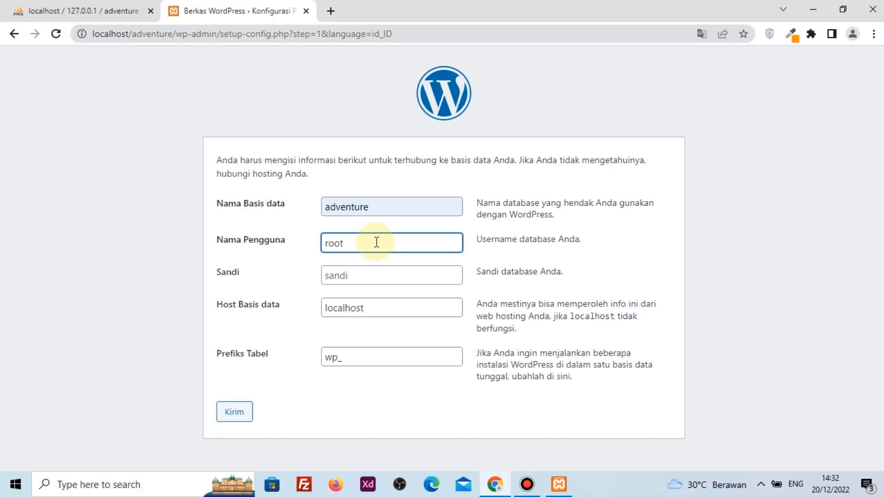
click(376, 274)
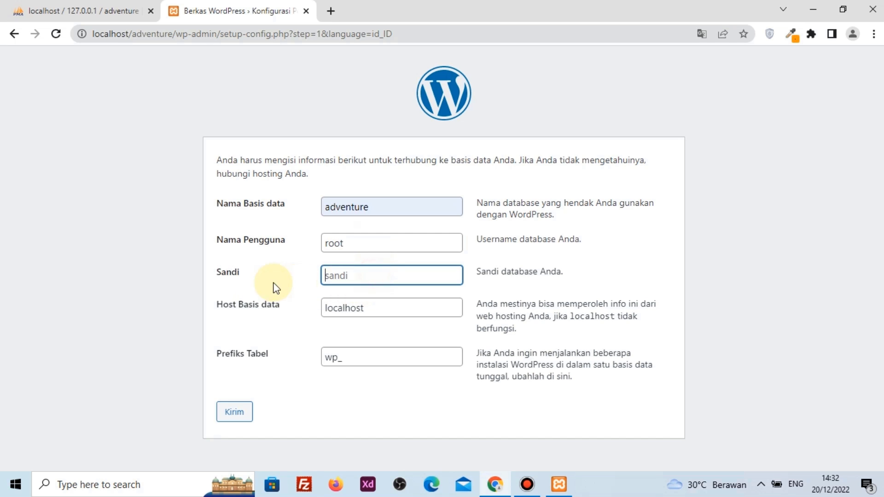
click(310, 311)
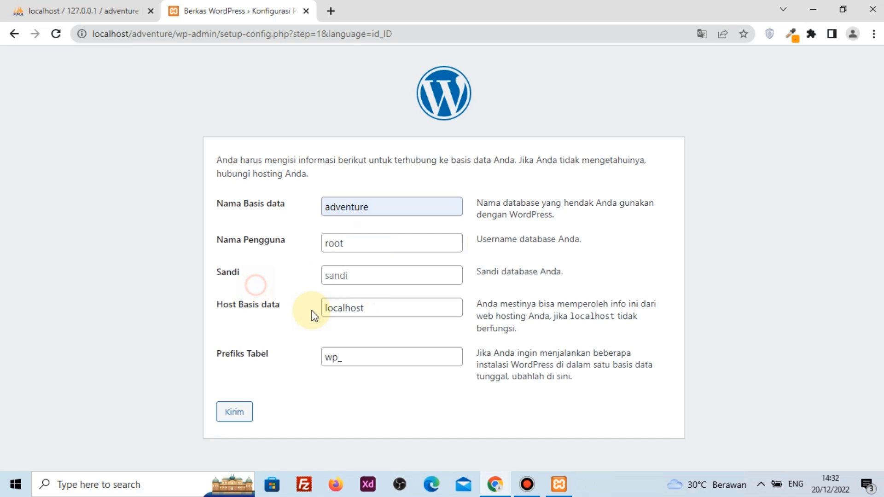
click(369, 309)
click(366, 350)
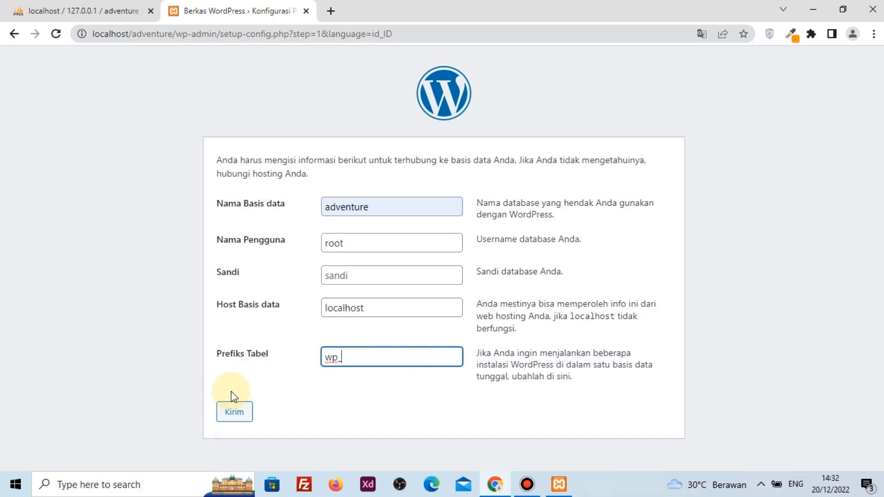
click(230, 412)
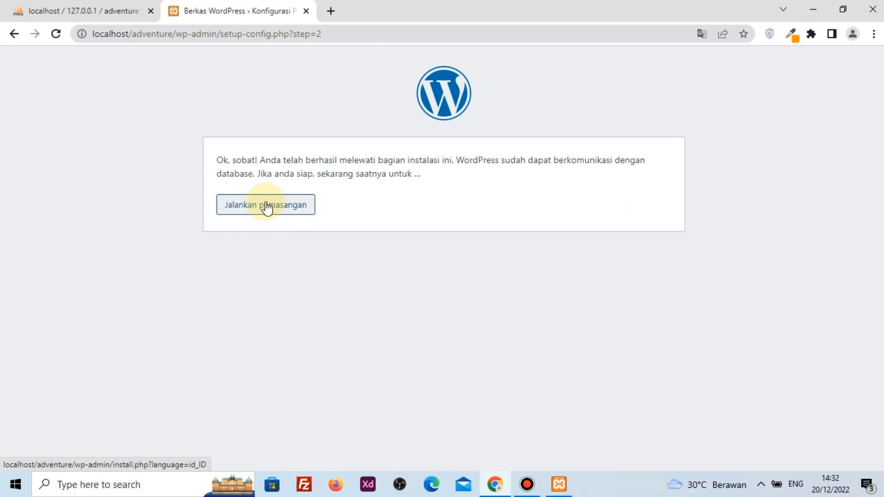
click(266, 204)
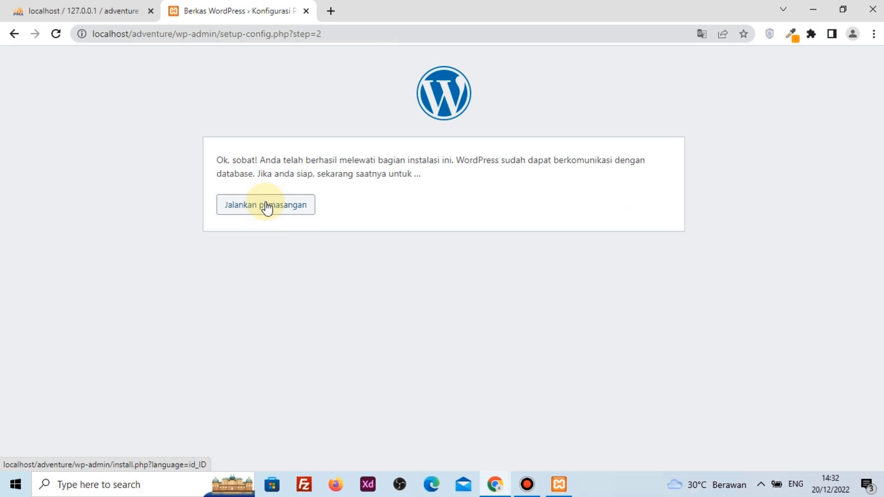
Set the site title to 'Outdoor Adventure' and the username to admin
scroll(137, 250, down, 1)
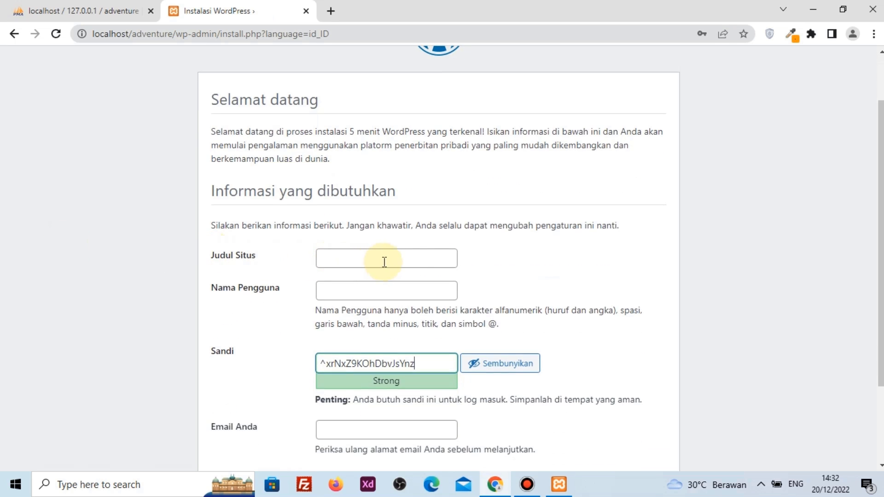
click(410, 259)
text(oor Adventure)
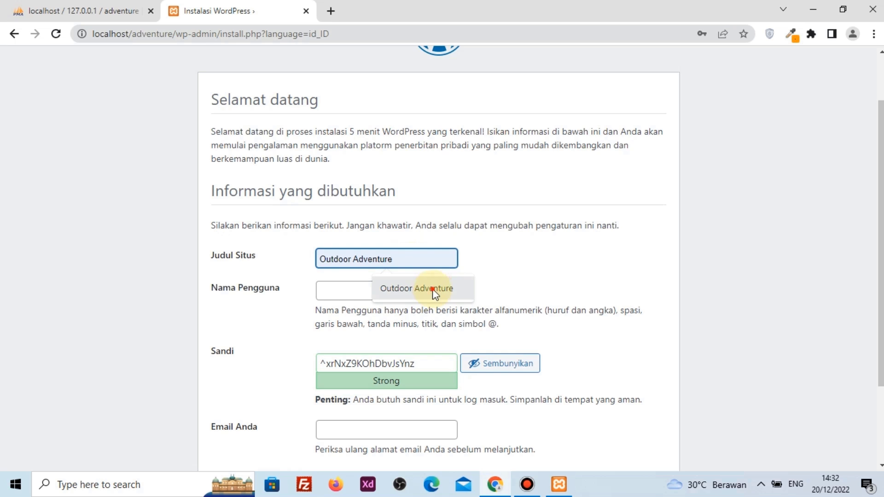
click(432, 289)
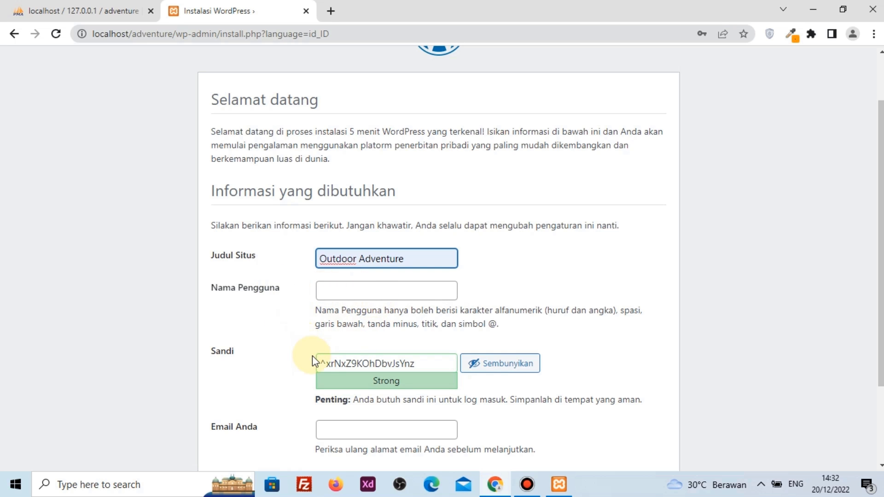
click(329, 298)
click(388, 319)
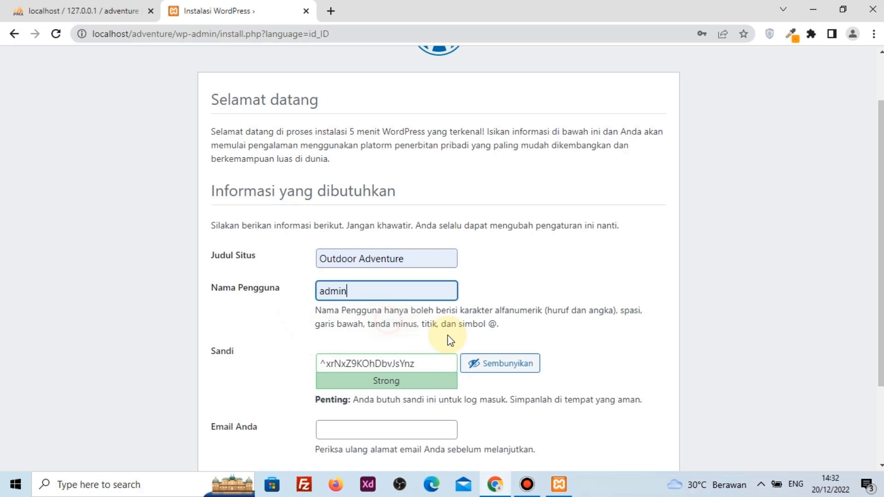
Replace the suggested password with a new one, pick the admin e-mail from autofill, and install
click(509, 364)
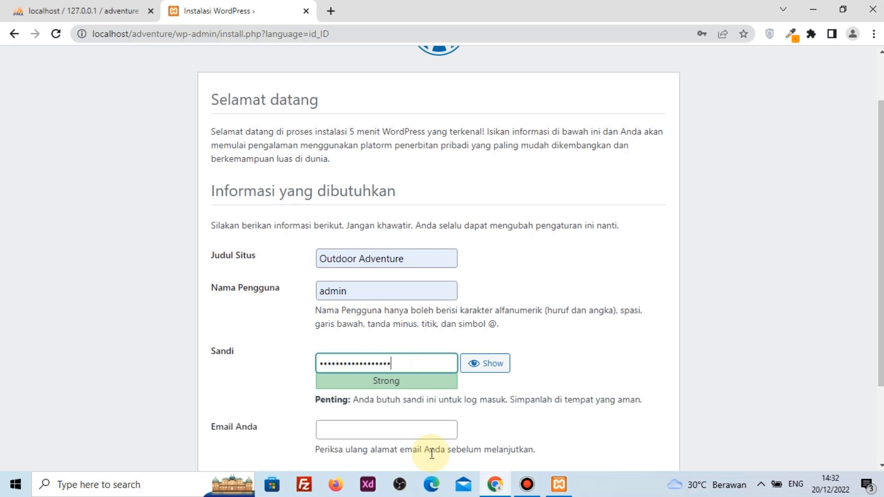
key(ctrl+a)
text(admin123)
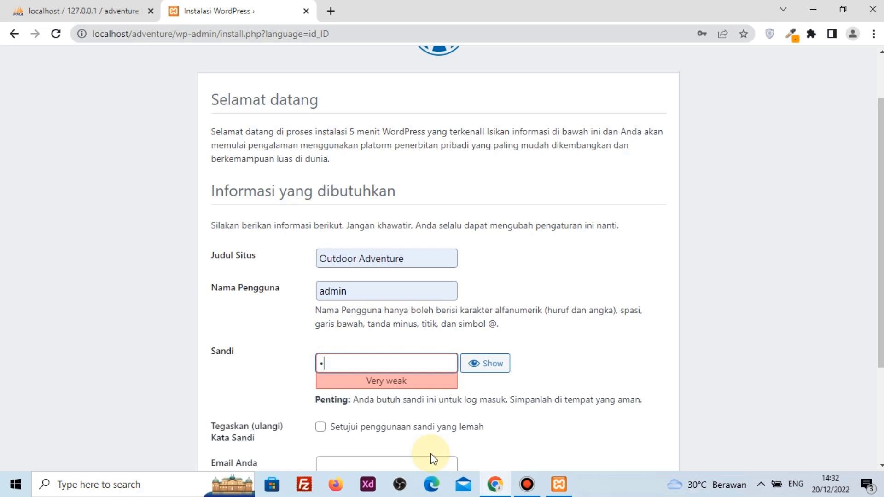
text(admin123!)
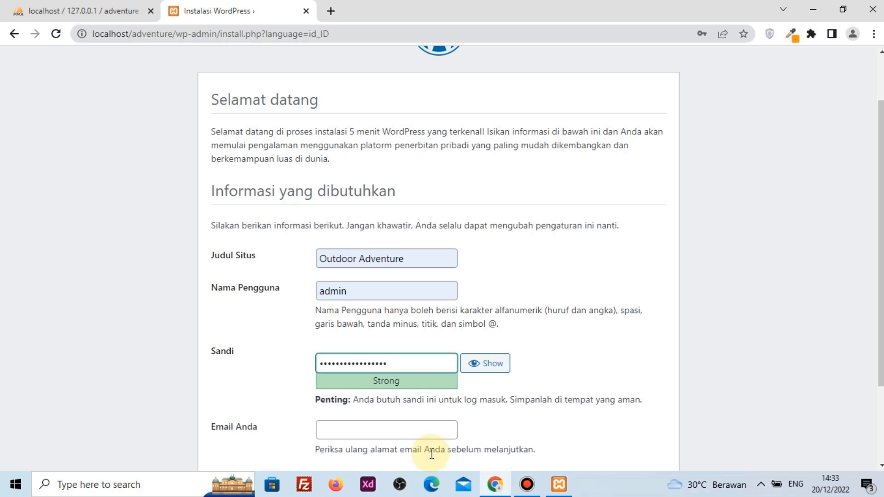
scroll(432, 454, down, 1)
click(381, 364)
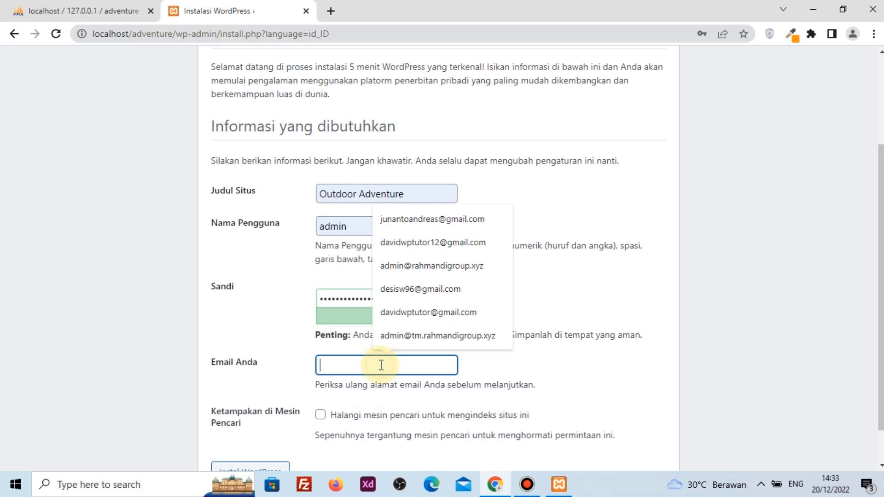
click(423, 220)
scroll(400, 250, down, 1)
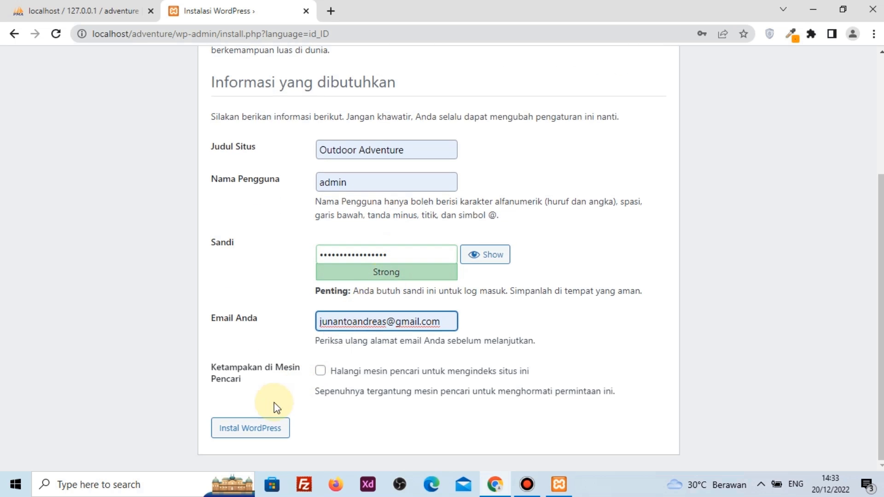
click(261, 433)
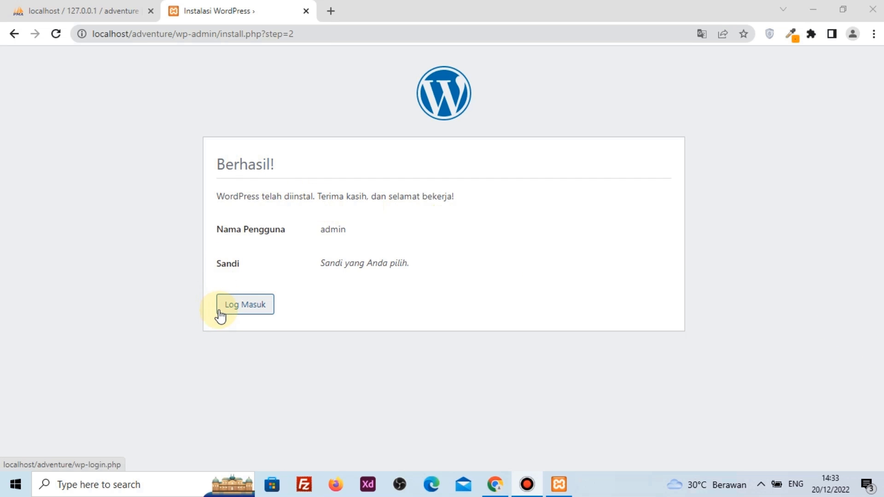
Log in to the Outdoor Adventure dashboard, then log out from the Hai, admin menu and close the tab
click(263, 311)
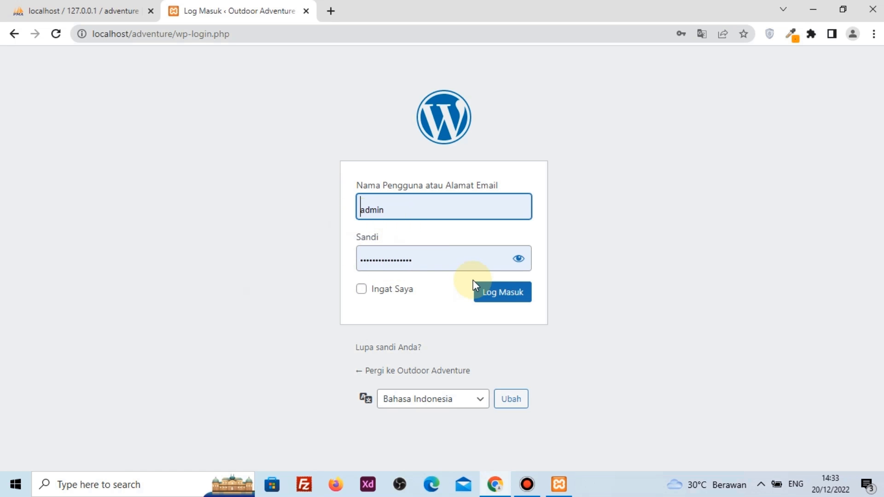
click(520, 296)
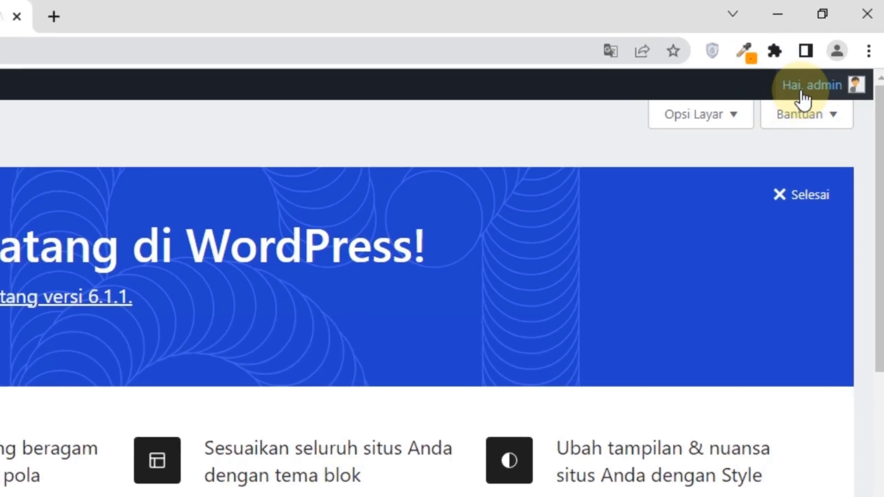
mouse_move(836, 56)
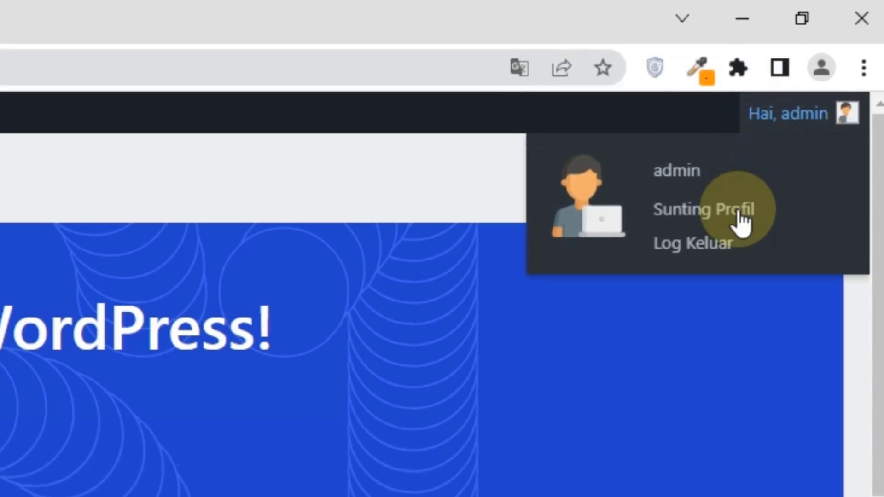
click(715, 258)
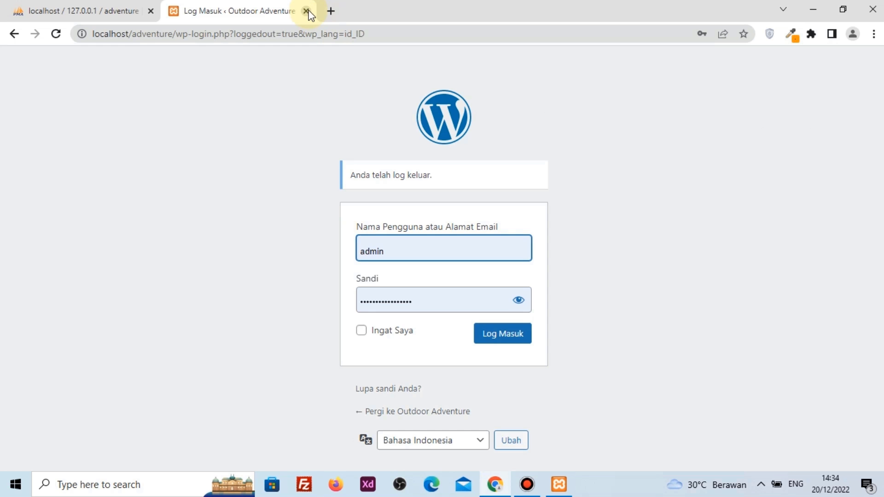
click(308, 12)
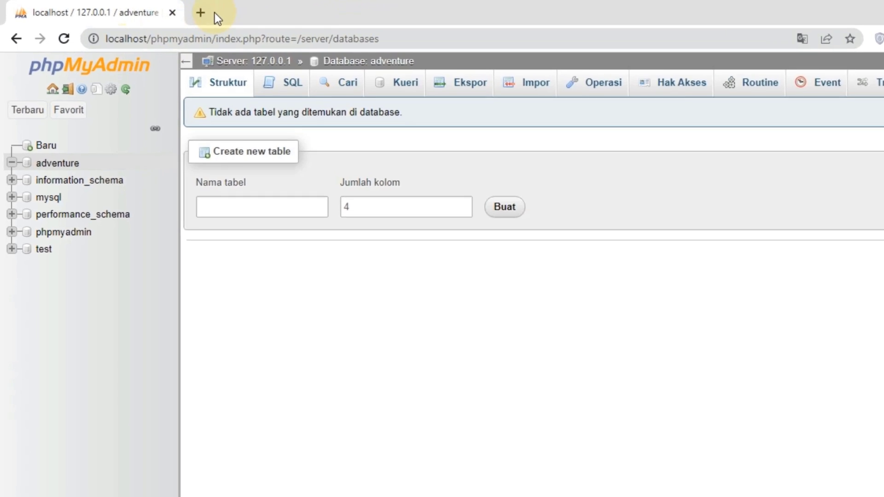
Open a new tab, close the phpMyAdmin tab, and check the XAMPP control panel
click(202, 13)
click(117, 8)
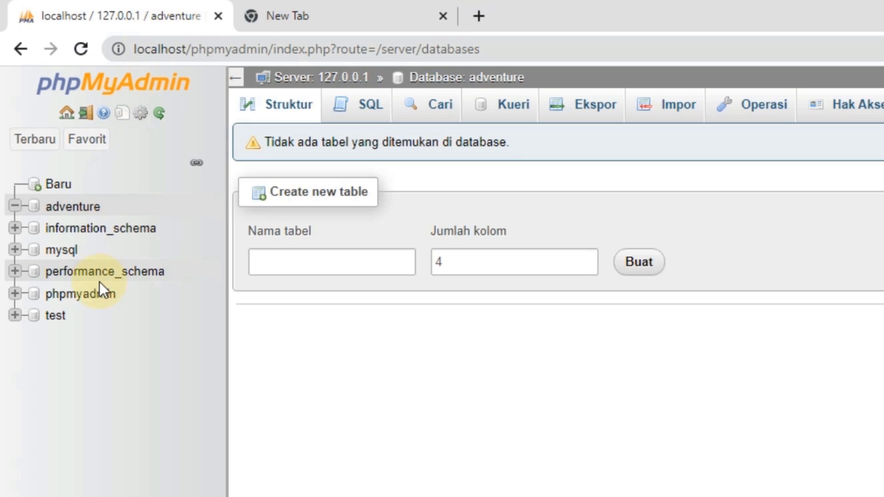
click(218, 15)
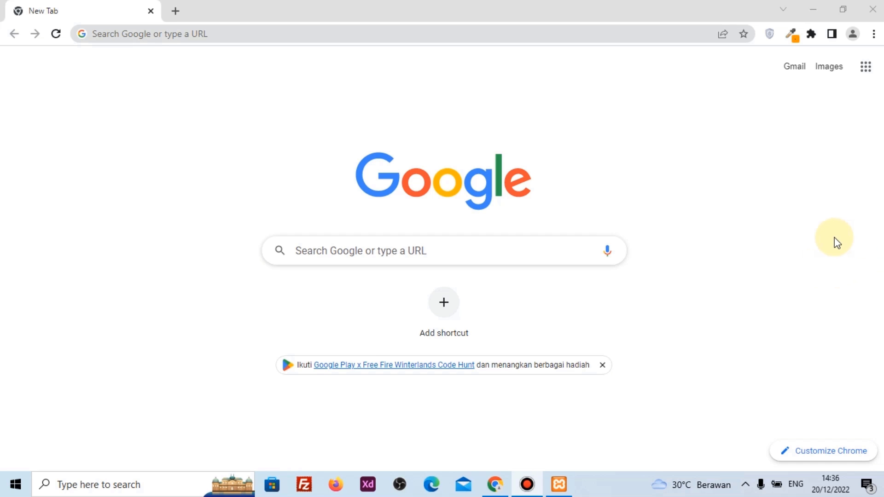
click(559, 484)
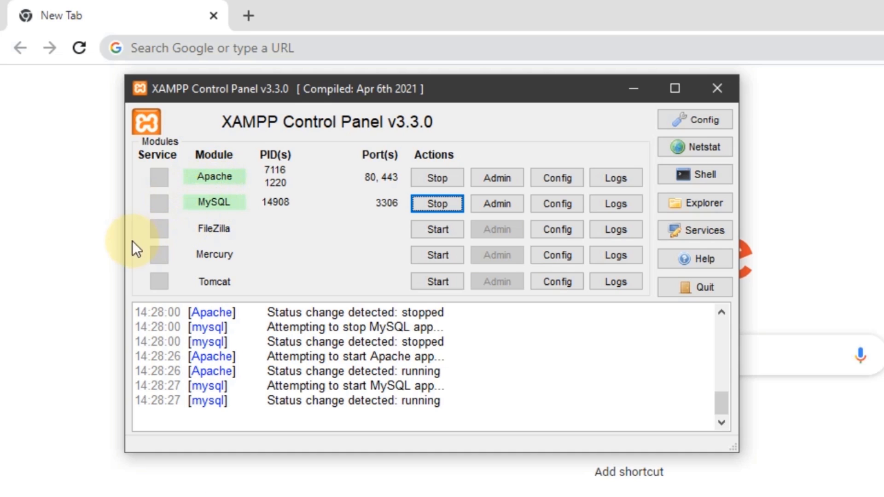
click(73, 250)
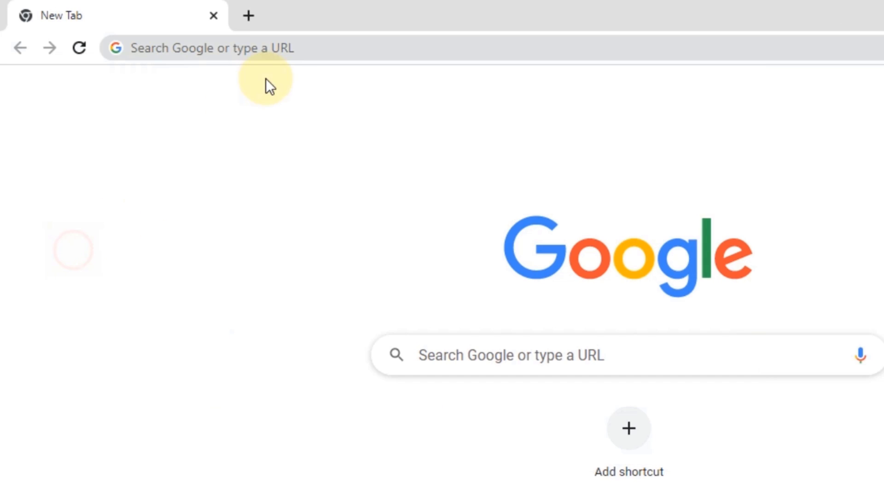
Load localhost/adventure/wp-admin to reach the site's login page
click(300, 48)
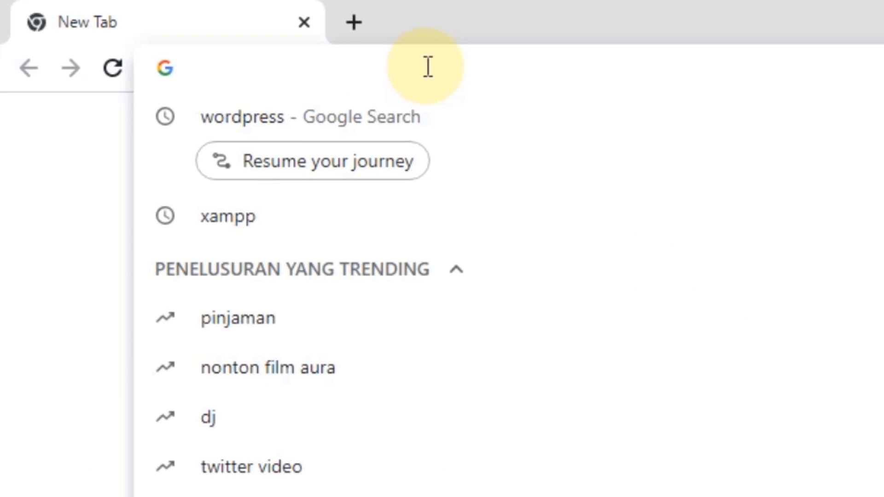
text(loca)
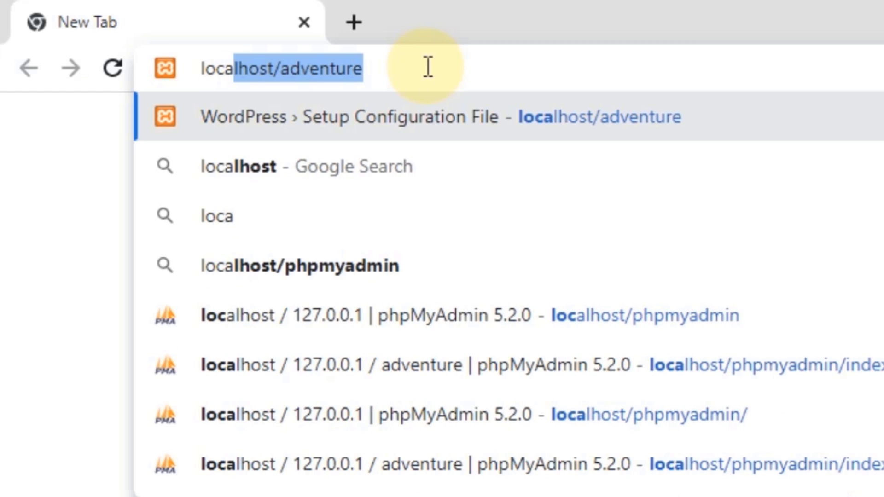
text(l)
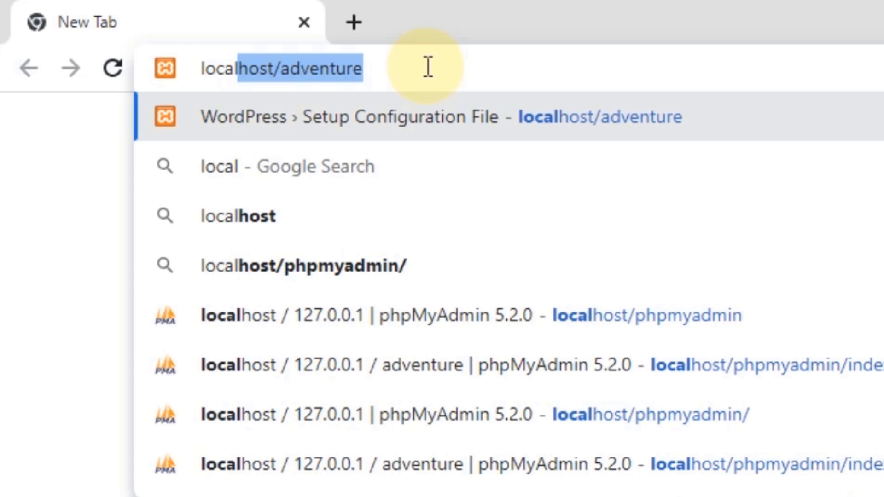
key(Right)
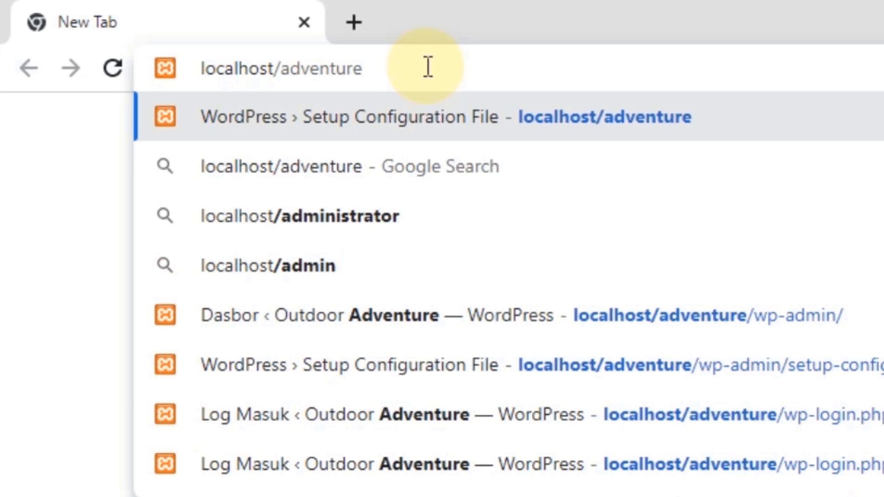
text(/wp)
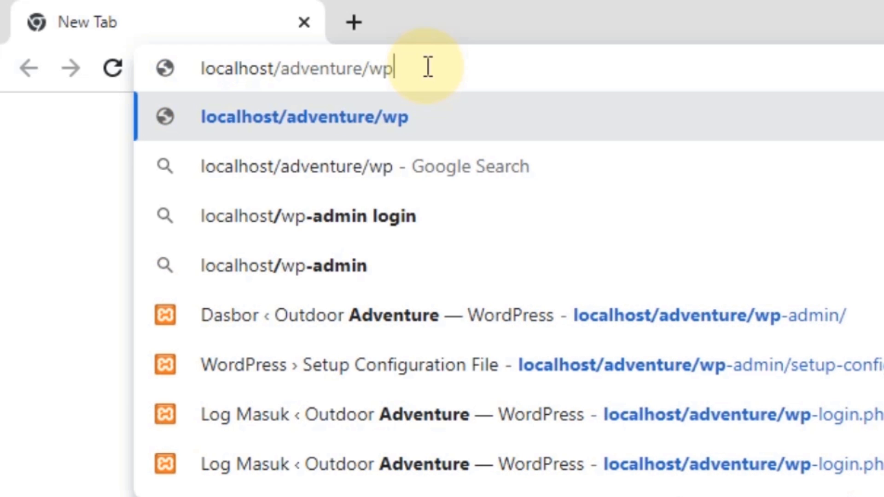
text(-ad)
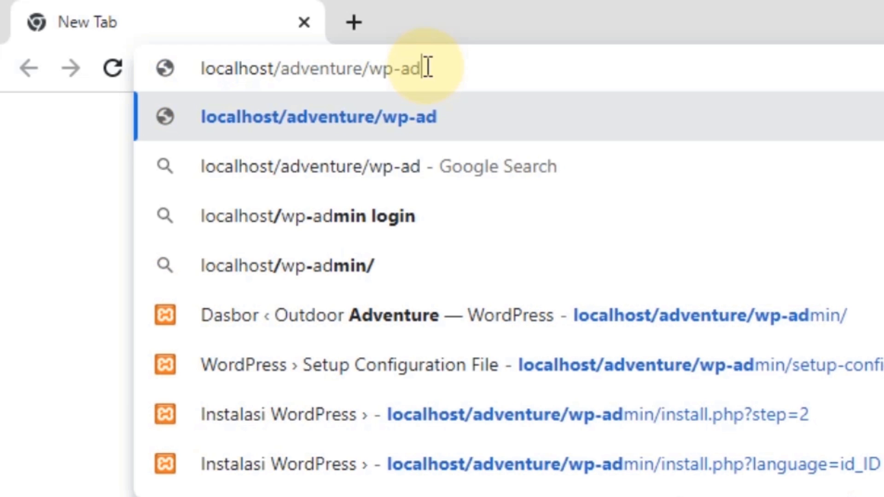
text(min)
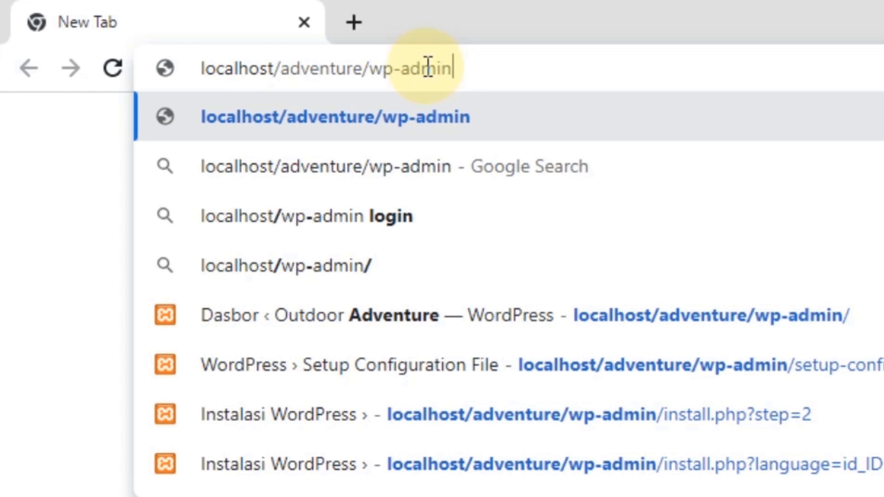
key(Return)
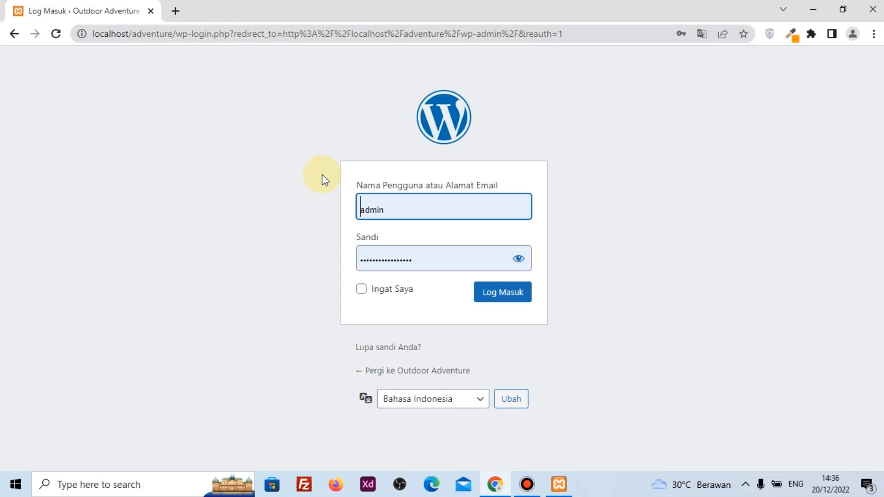
Log back in and go to Tampilan > Tema to view the three installed themes
click(496, 300)
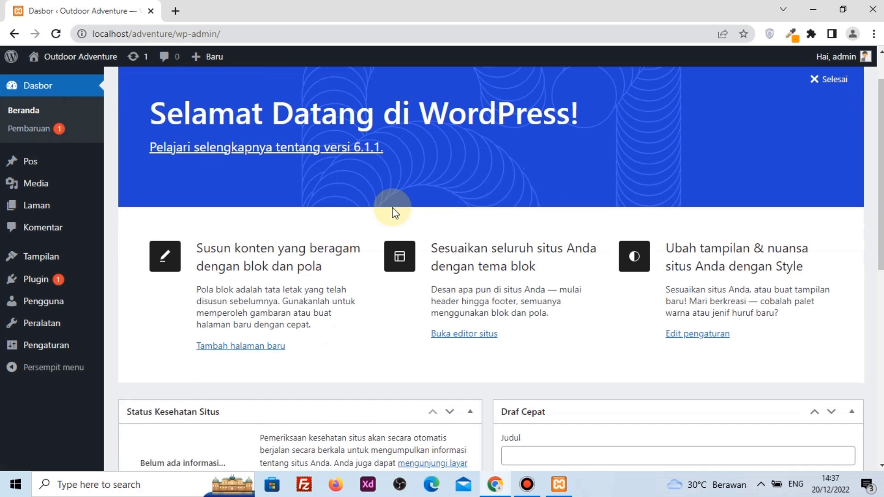
scroll(394, 209, down, 7)
scroll(393, 208, down, 3)
scroll(392, 208, up, 10)
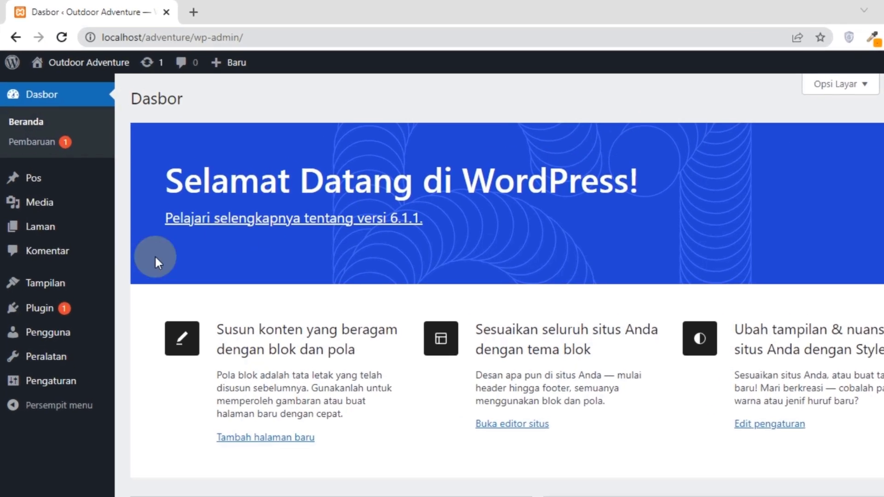
mouse_move(51, 256)
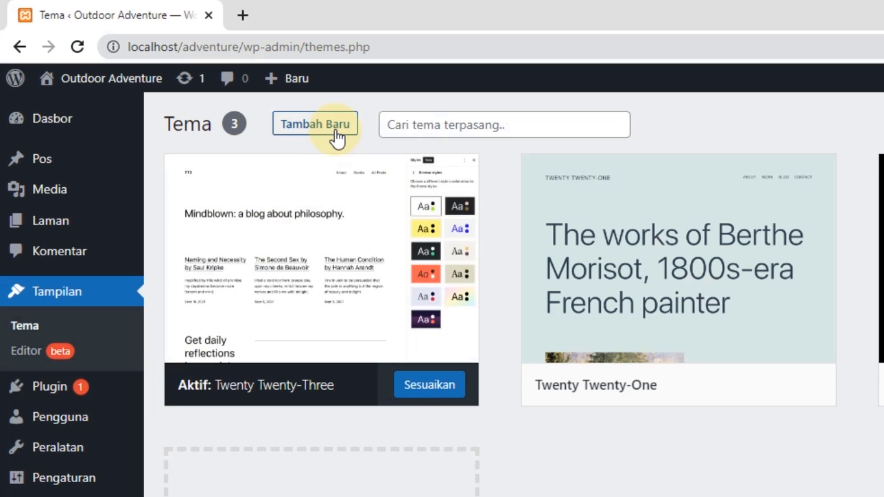
Search new themes for 'astra', then install and activate the Astra theme
click(335, 132)
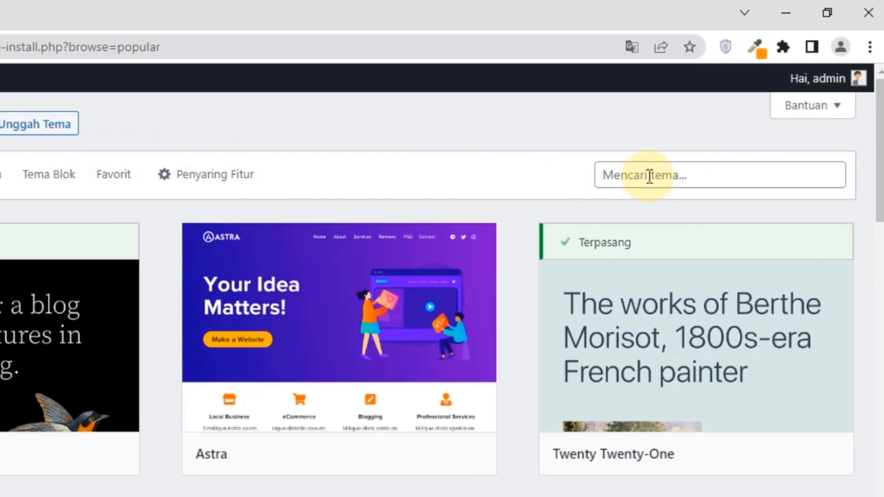
text(astra)
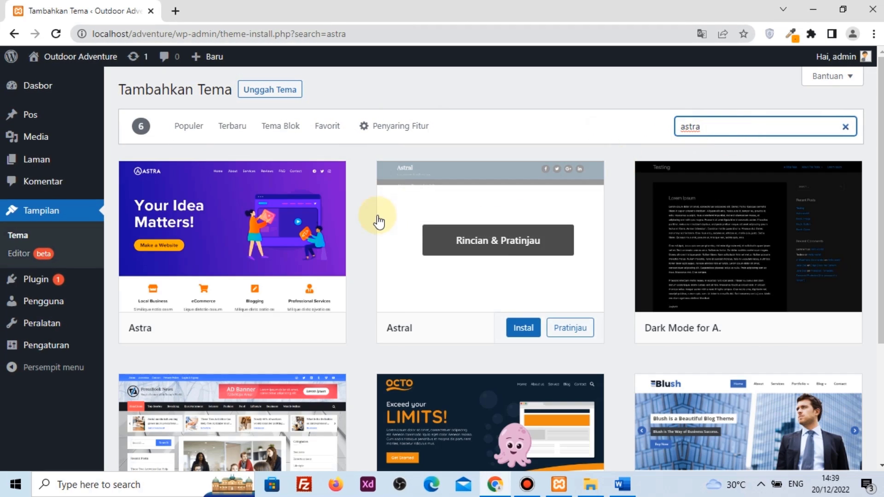
mouse_move(217, 267)
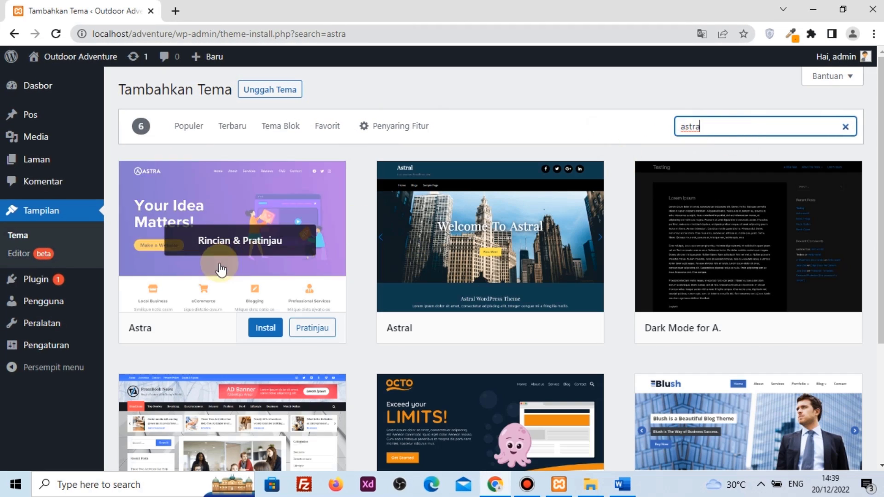
click(261, 331)
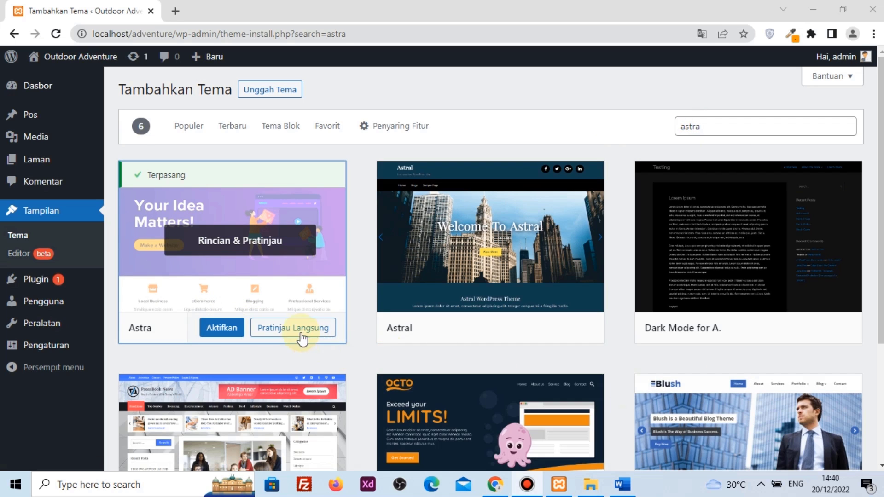
click(220, 330)
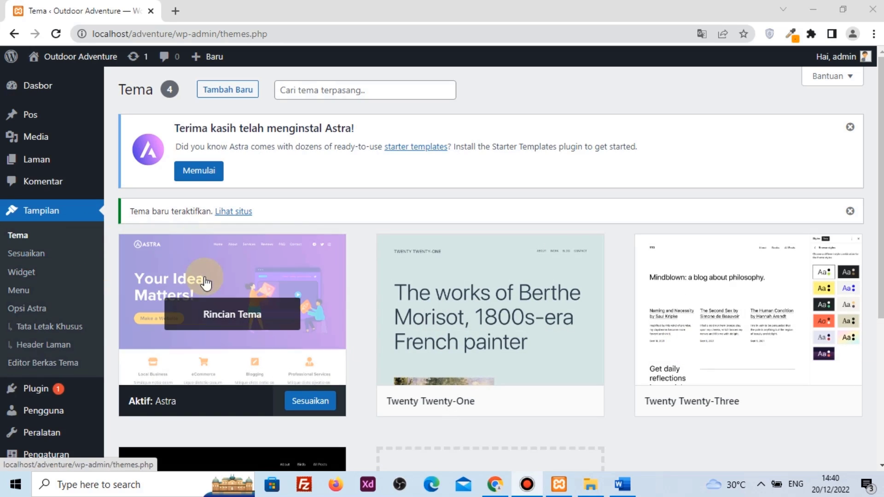
scroll(208, 295, down, 1)
scroll(208, 295, down, 2)
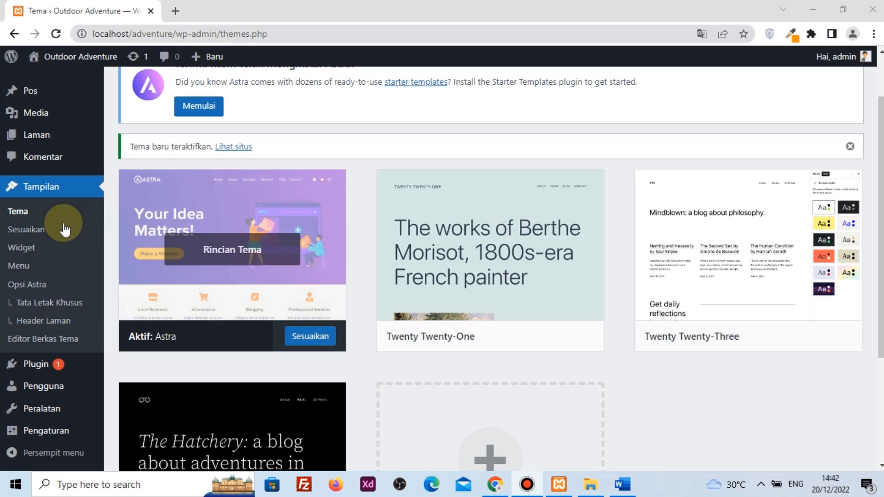
mouse_move(1, 376)
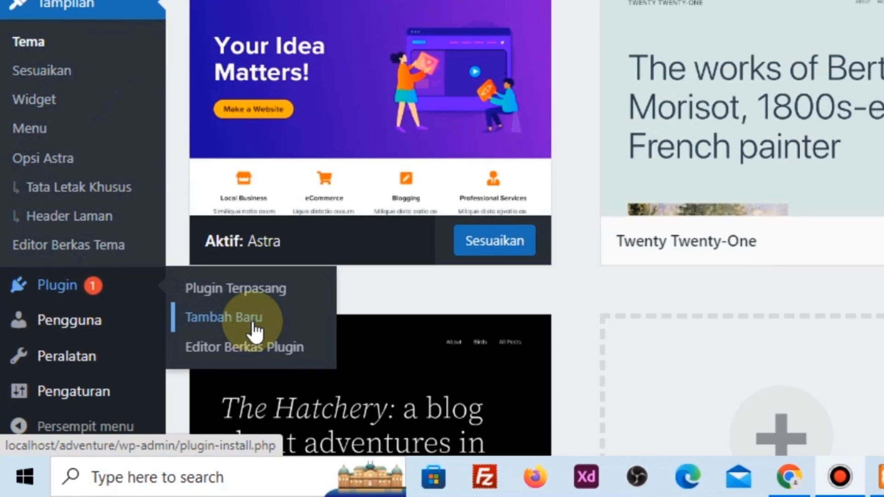
Search plugins for 'starter astra', then install and activate Starter Templates 3.1.20
click(253, 321)
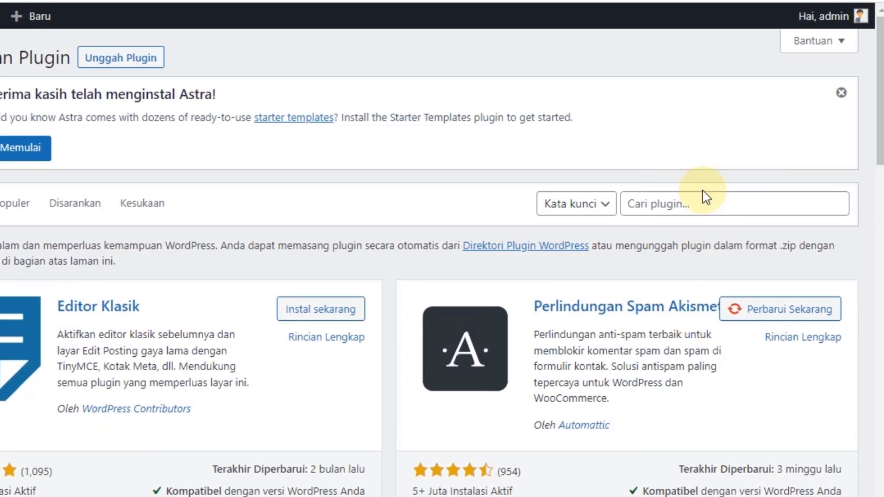
click(695, 212)
text(starter)
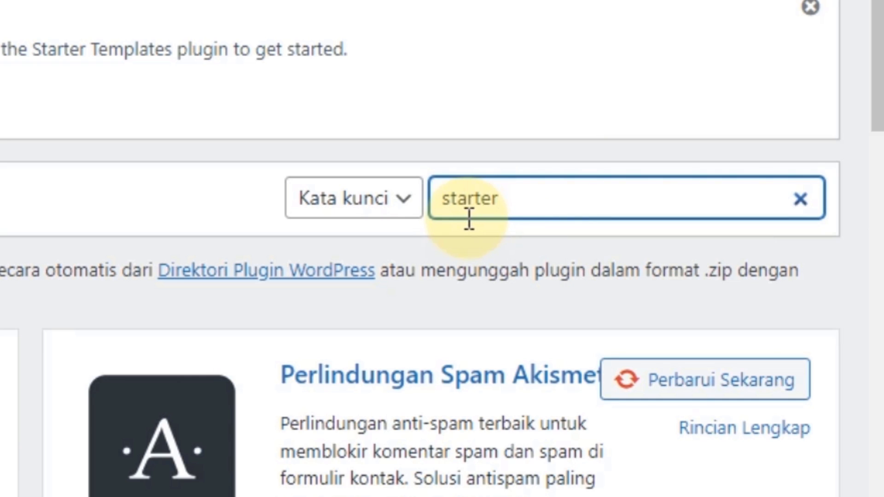
text( astra)
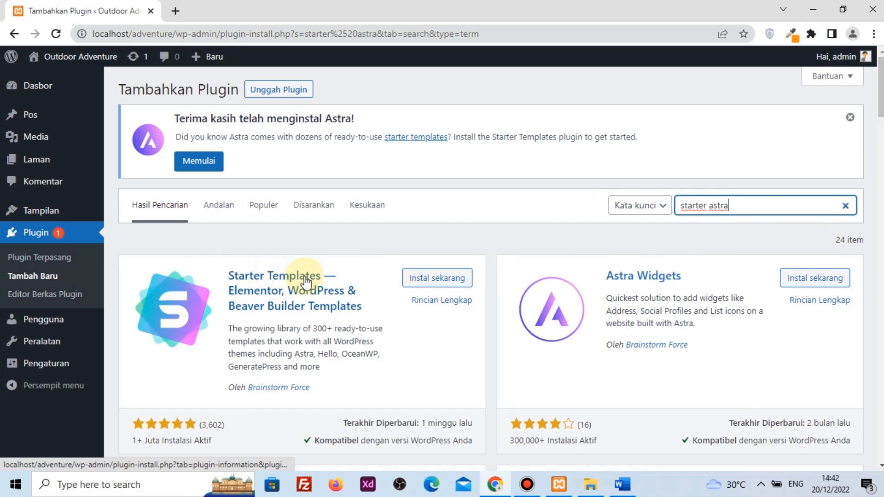
click(442, 279)
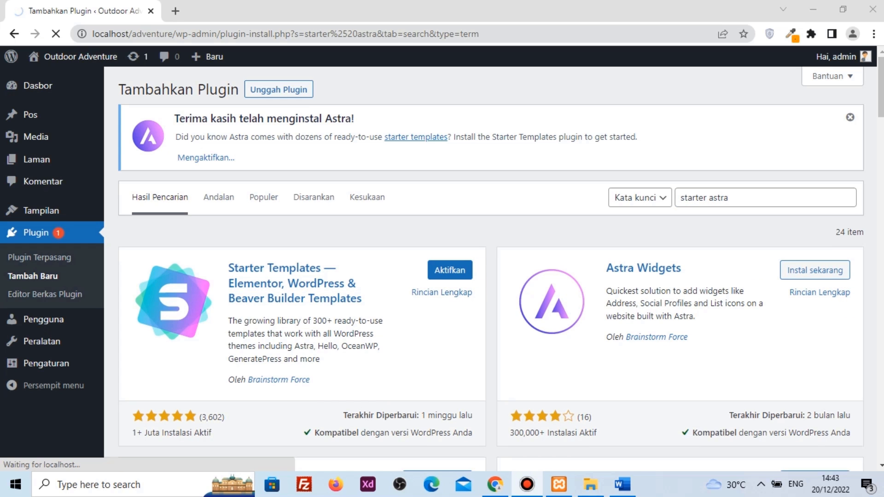
click(462, 272)
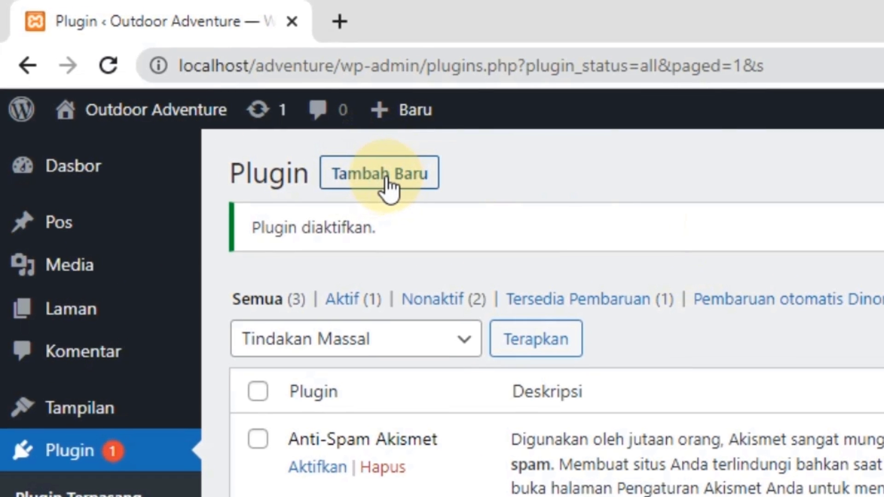
Search plugins for 'elementor', then install and activate Elementor 3.9.1
click(386, 177)
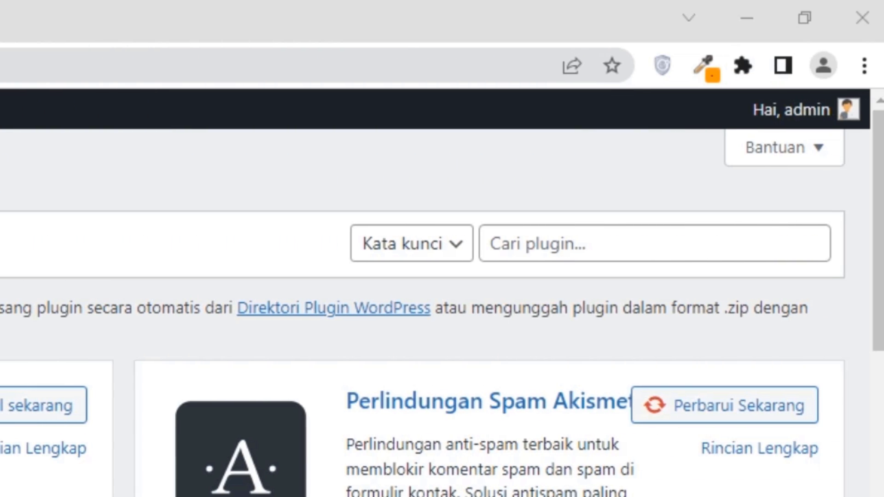
click(582, 251)
text(e)
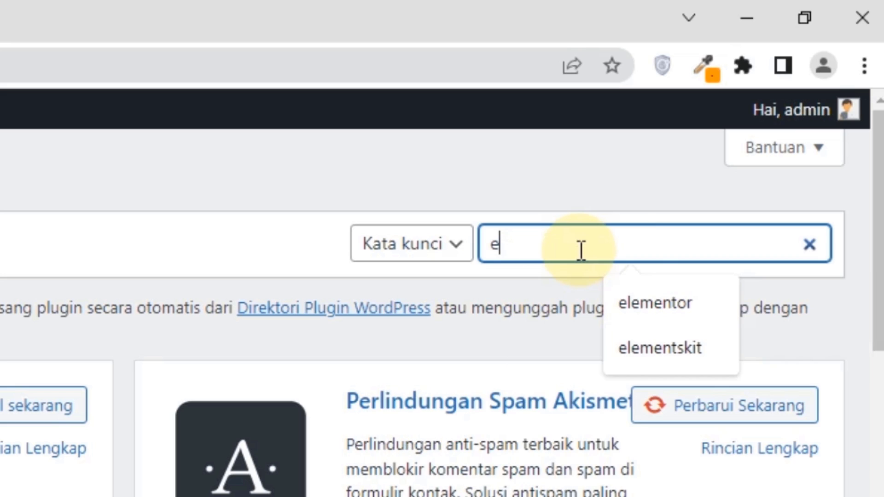
text(lementor)
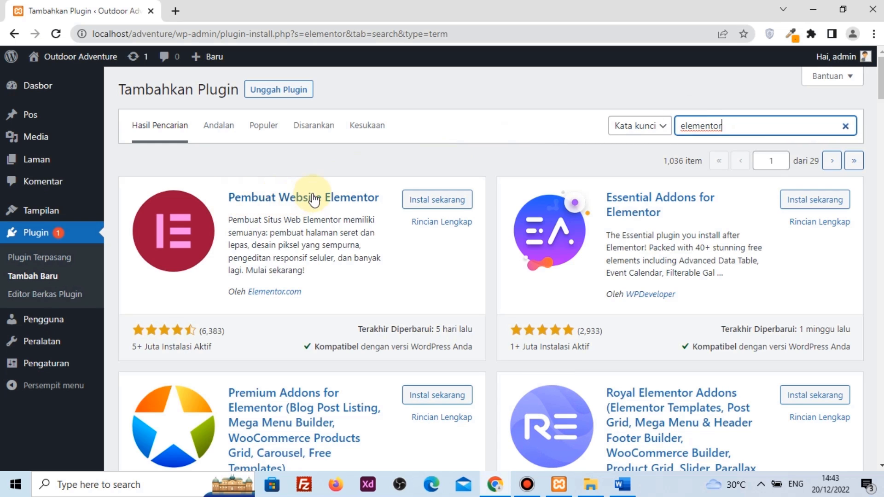
click(435, 202)
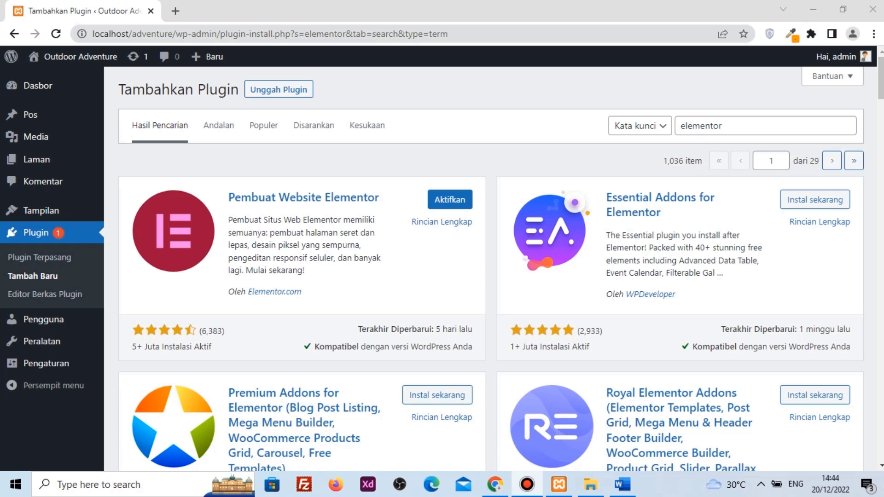
click(462, 201)
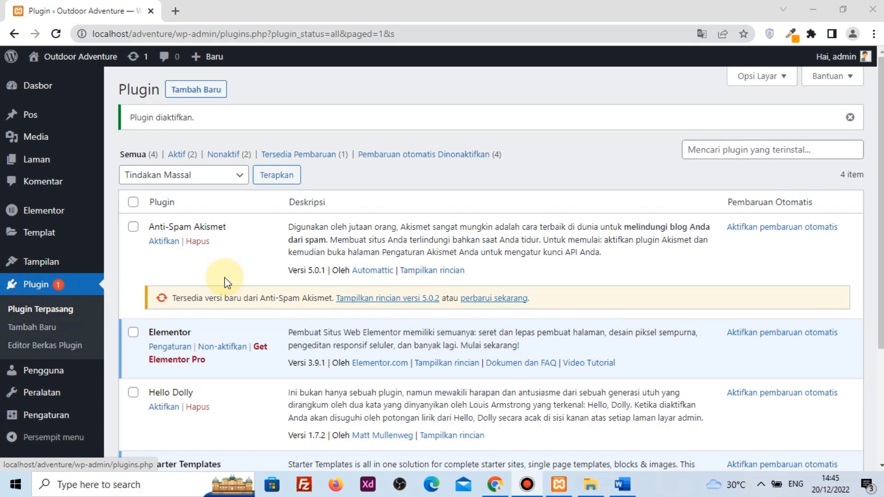
scroll(294, 261, down, 1)
scroll(294, 261, down, 2)
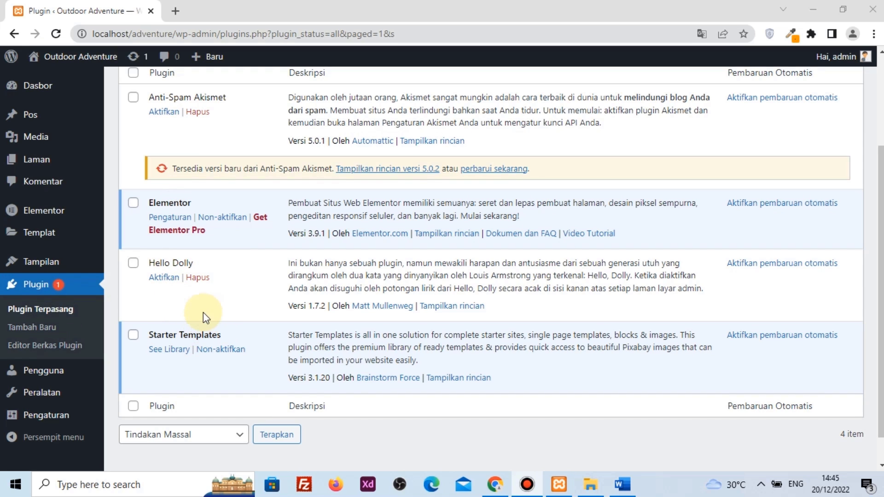
scroll(206, 315, up, 2)
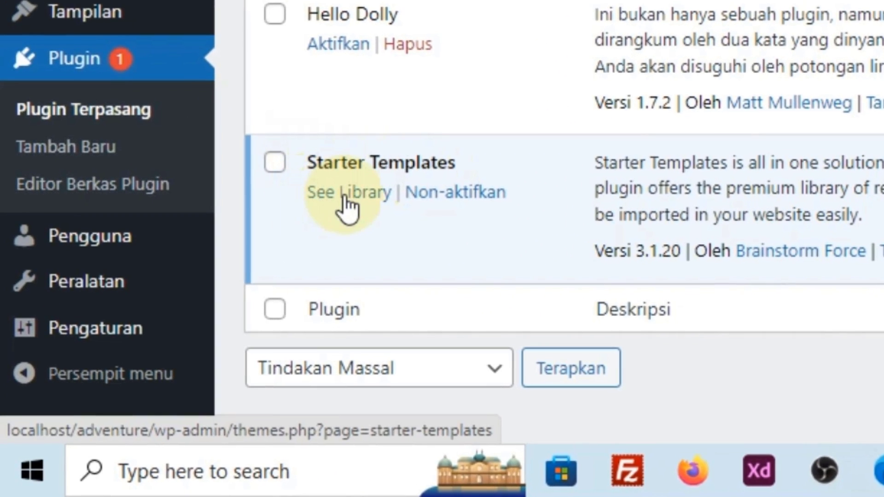
Open the Starter Templates library, choose Elementor as builder, and select the Outdoor Adventure template
click(344, 202)
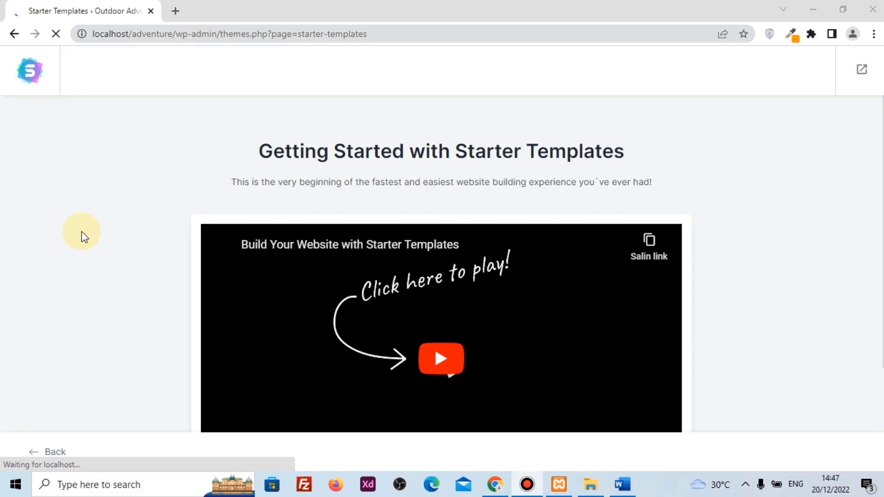
scroll(82, 238, down, 3)
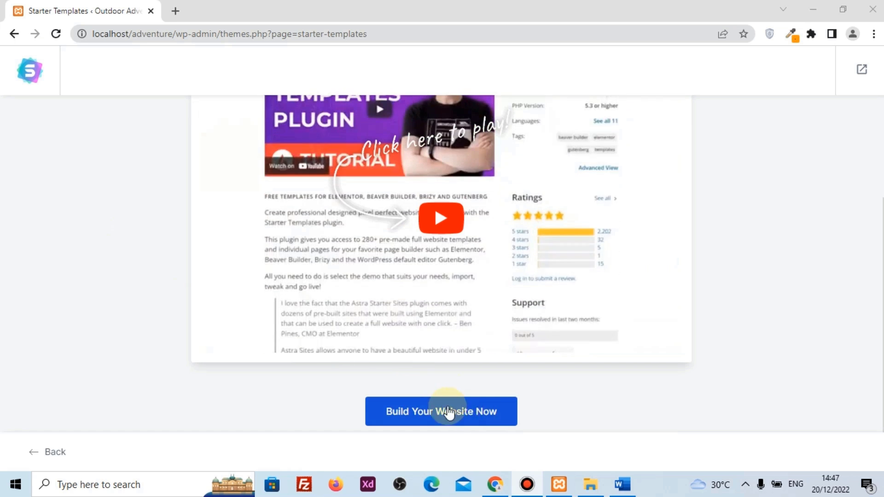
click(460, 412)
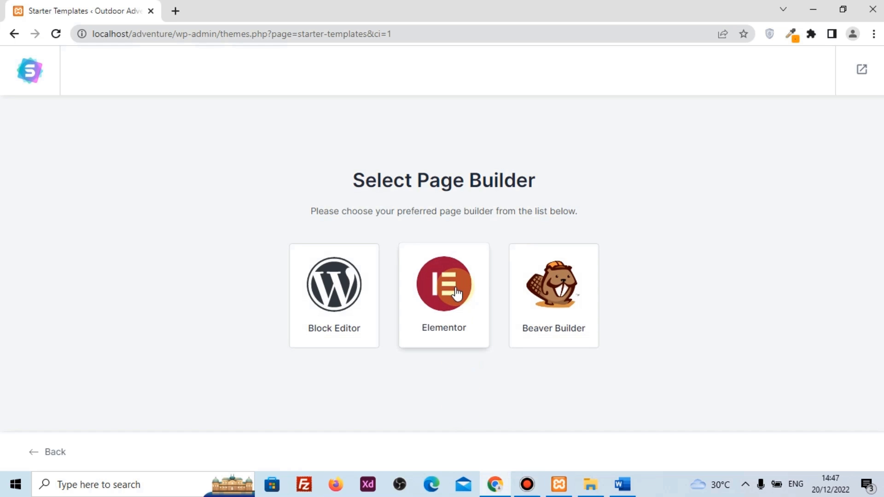
click(445, 297)
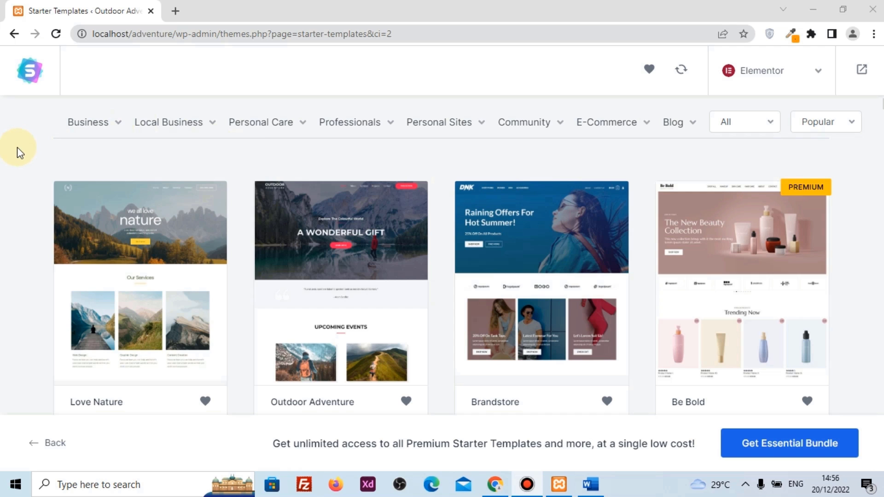
mouse_move(111, 131)
mouse_move(182, 139)
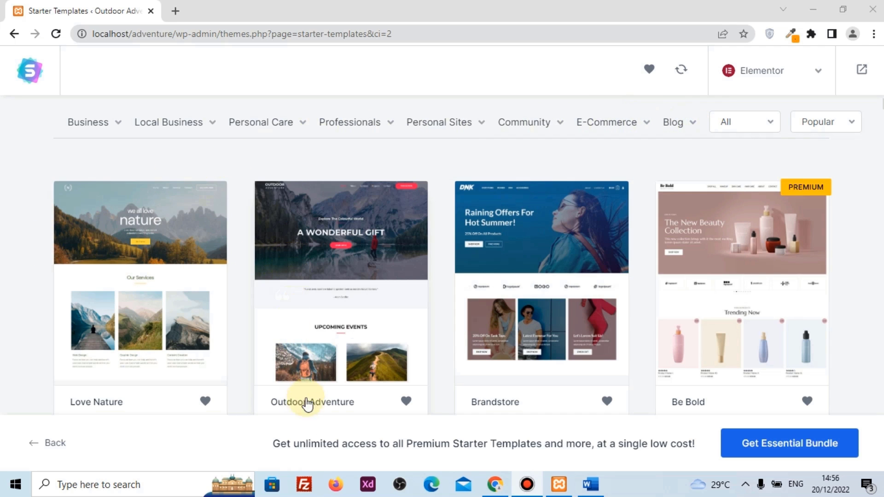
click(338, 261)
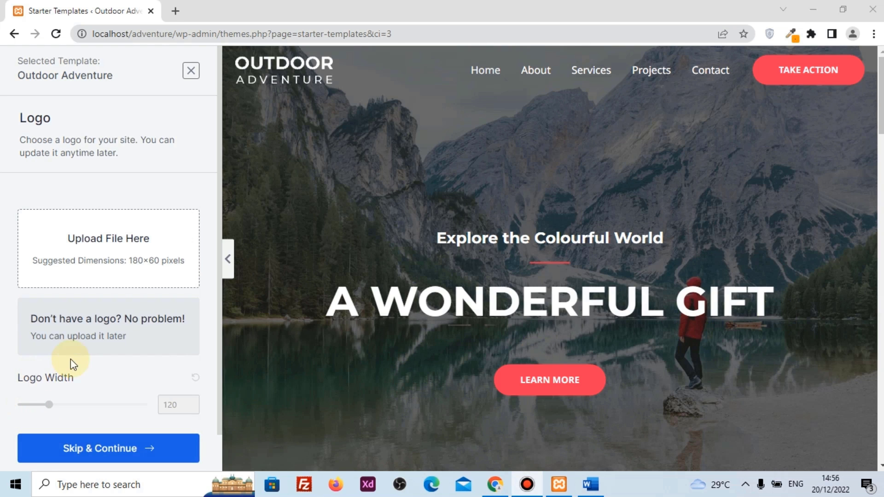
Skip the logo, keep the default colours and fonts, and submit to build the site
click(101, 448)
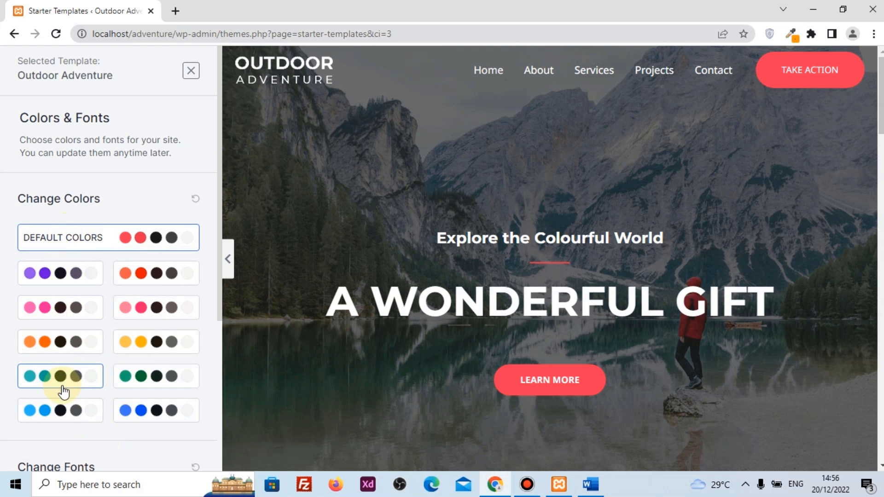
scroll(115, 238, down, 4)
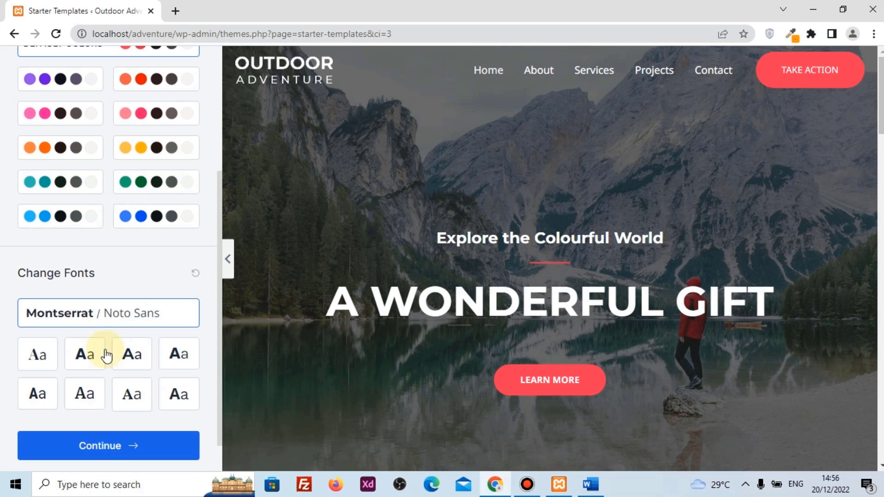
click(104, 446)
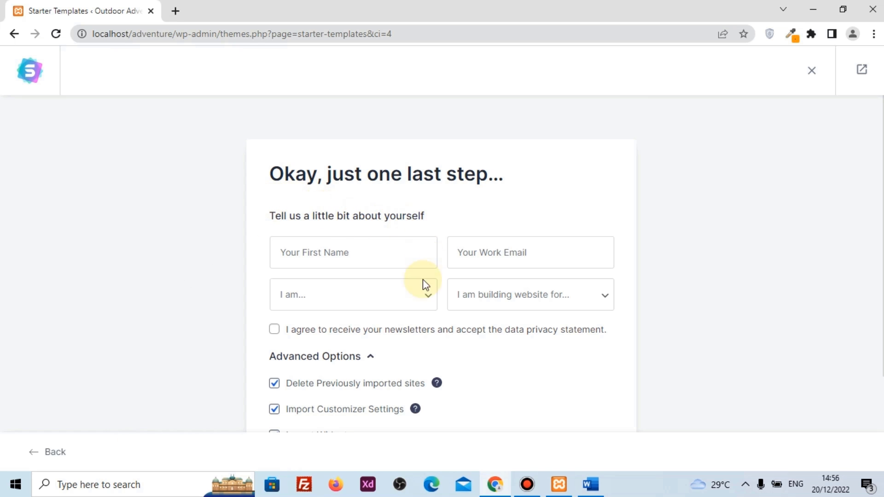
scroll(396, 343, down, 3)
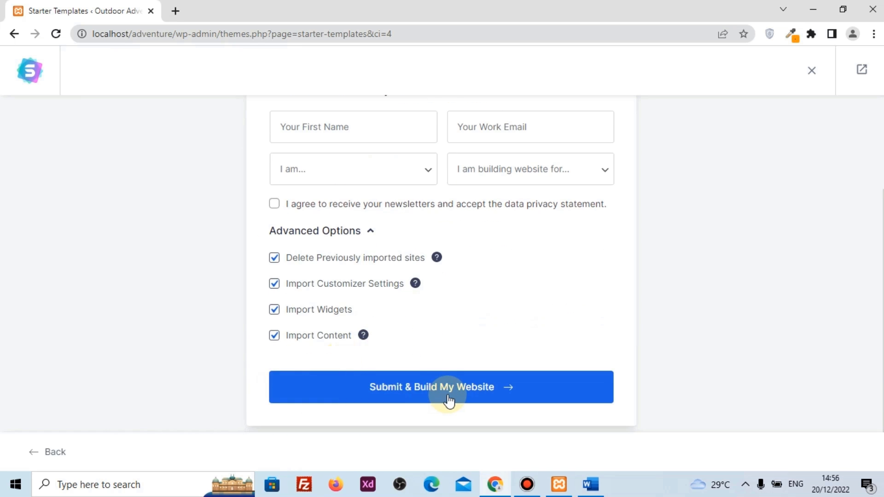
click(409, 393)
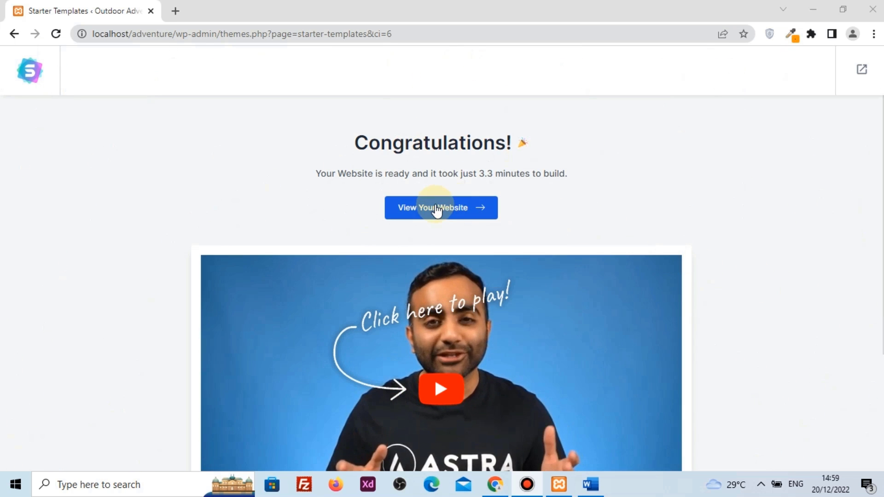
Browse the live Outdoor Adventure site, viewing the Services page and returning to Home
click(442, 210)
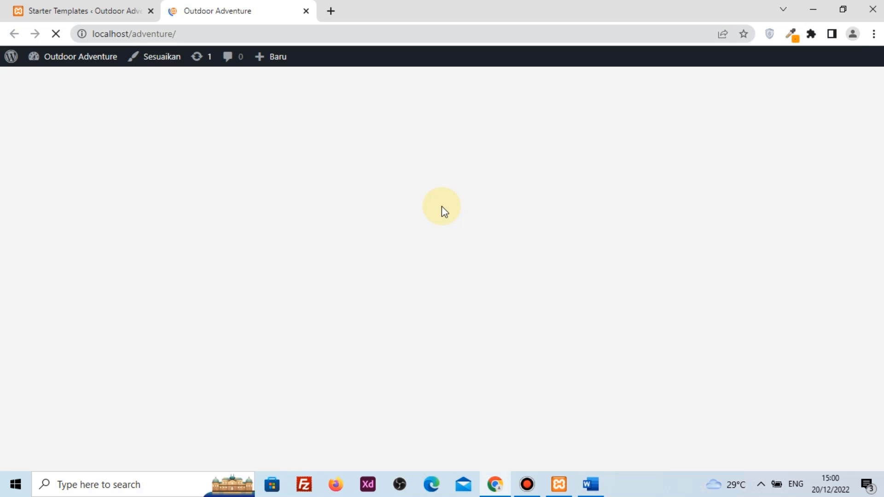
scroll(431, 199, down, 12)
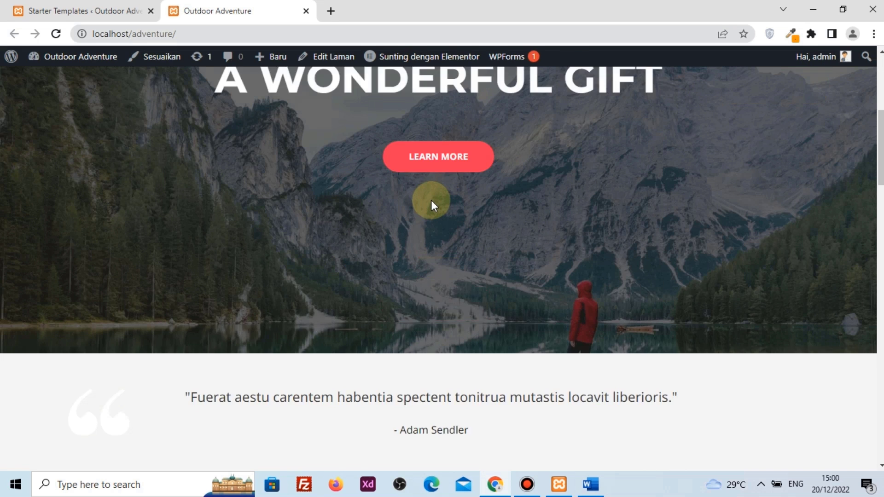
scroll(432, 202, down, 15)
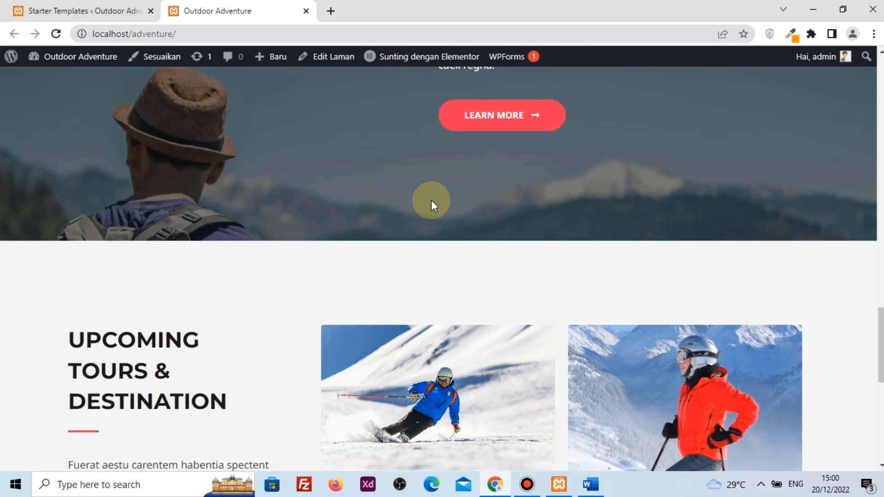
scroll(431, 200, up, 20)
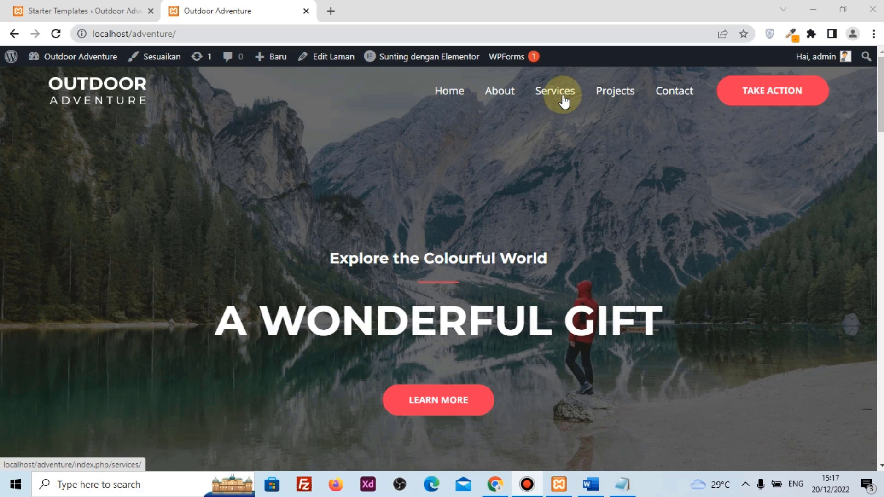
click(564, 101)
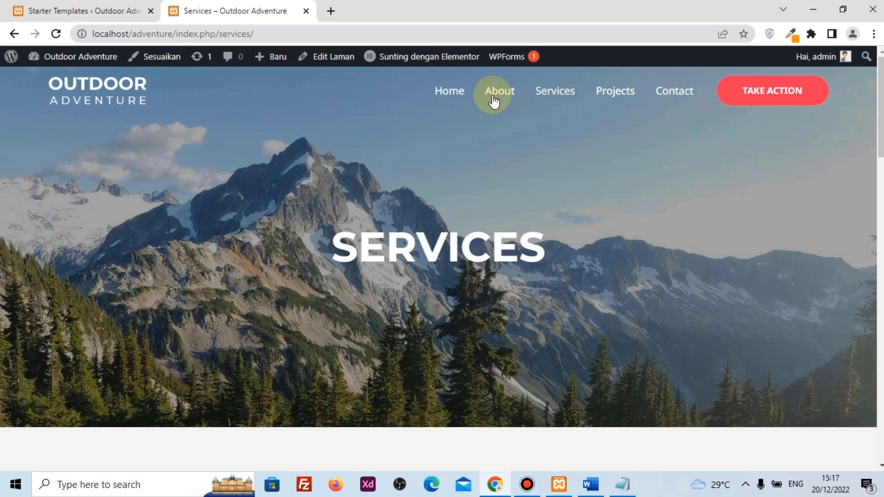
mouse_move(410, 57)
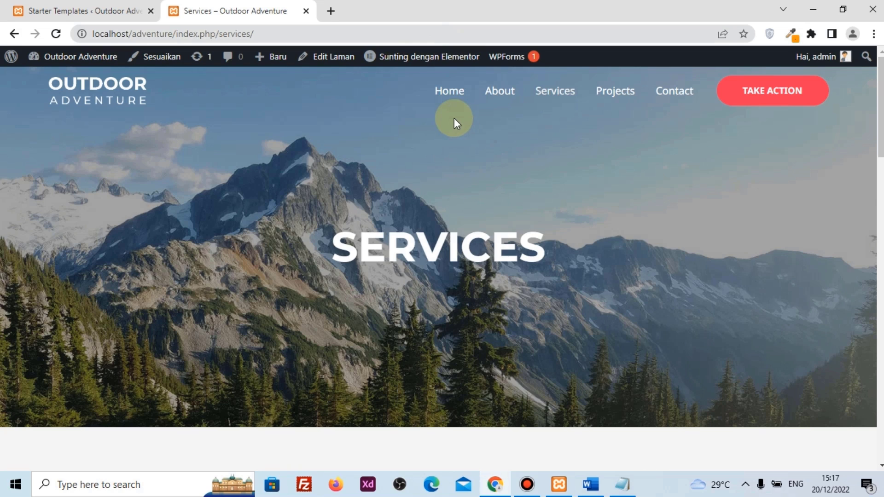
click(450, 99)
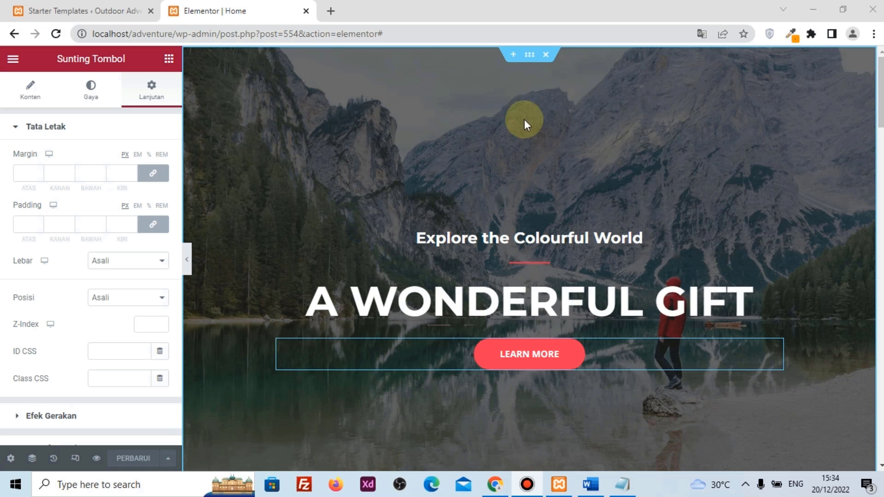
Set the hero section background to the uploaded bali-g6eaa95c12_1920.jpg photo
click(530, 57)
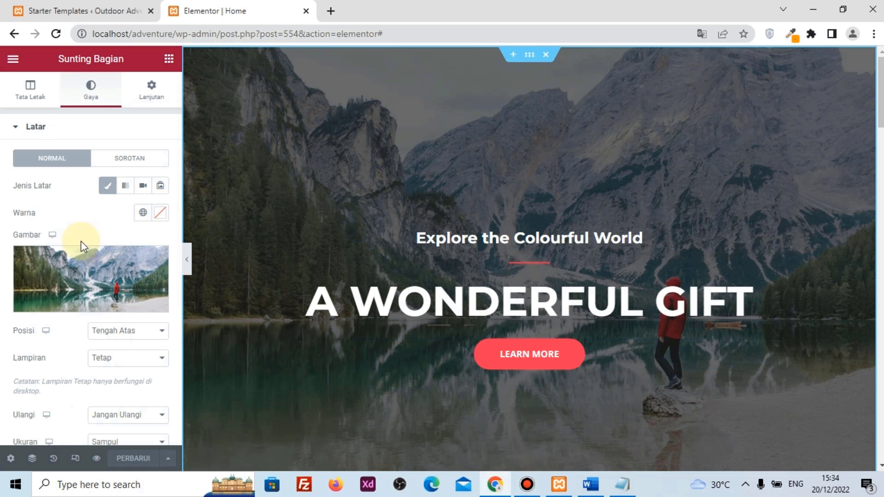
click(68, 275)
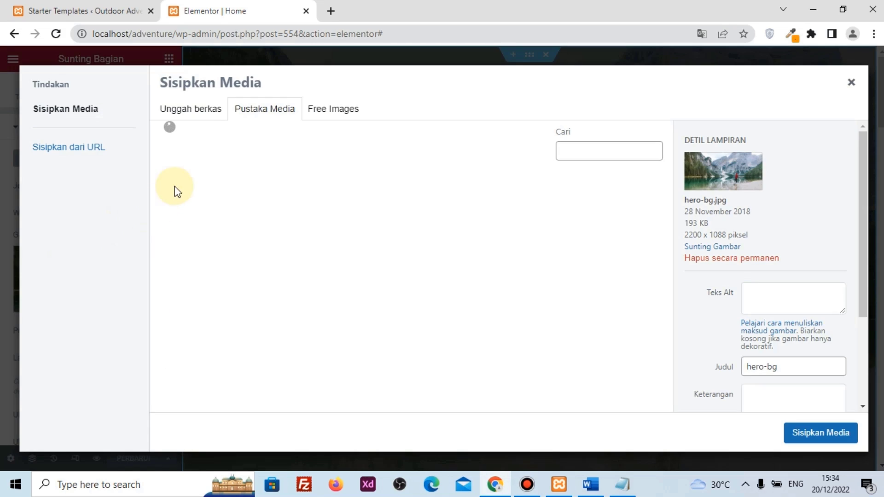
click(192, 114)
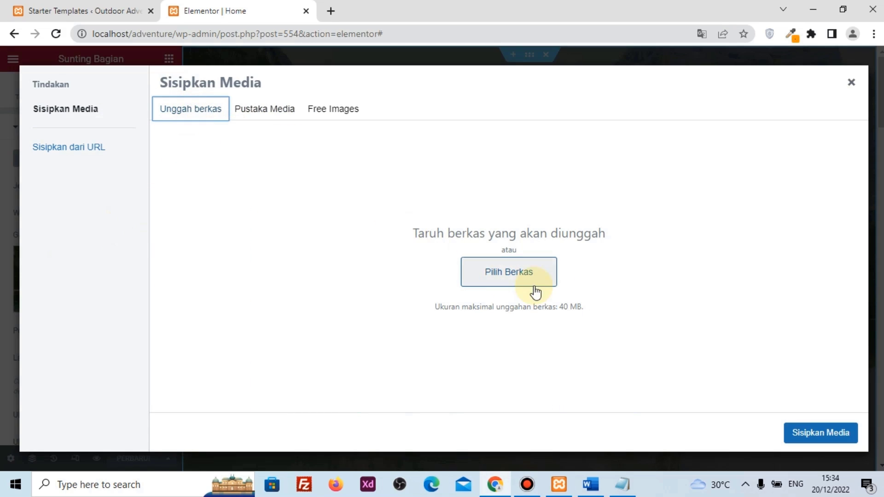
click(503, 275)
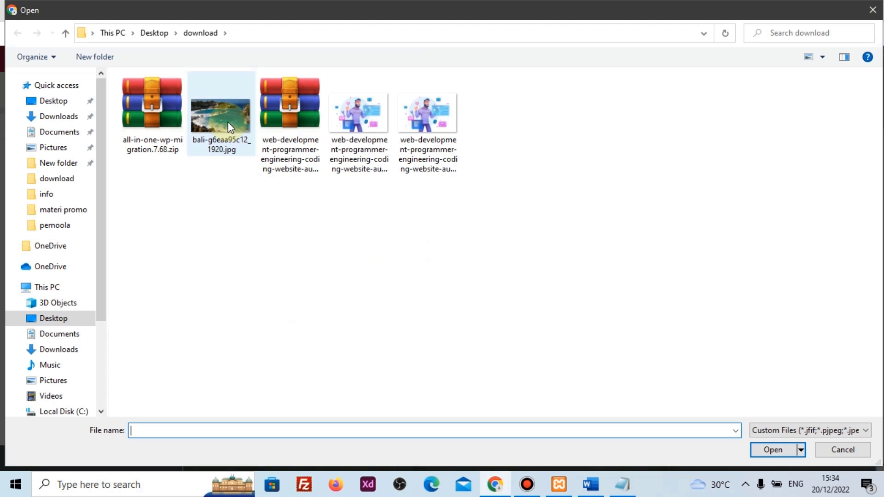
click(231, 128)
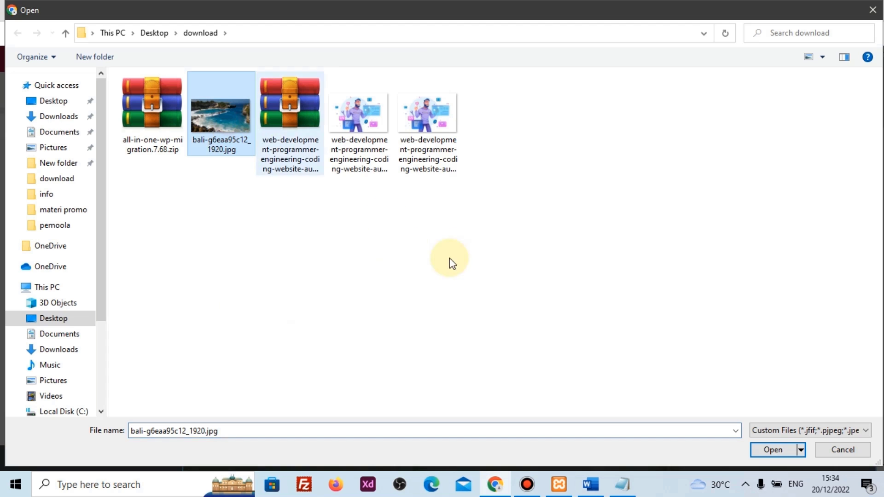
click(772, 448)
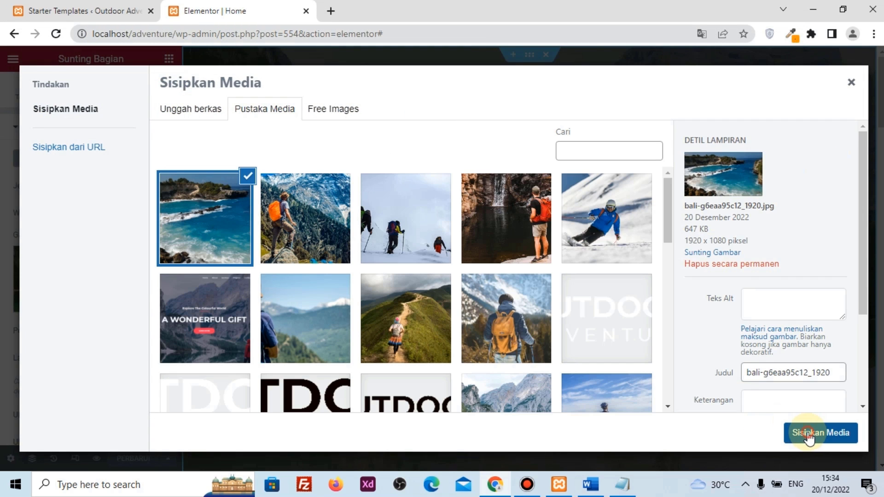
click(808, 433)
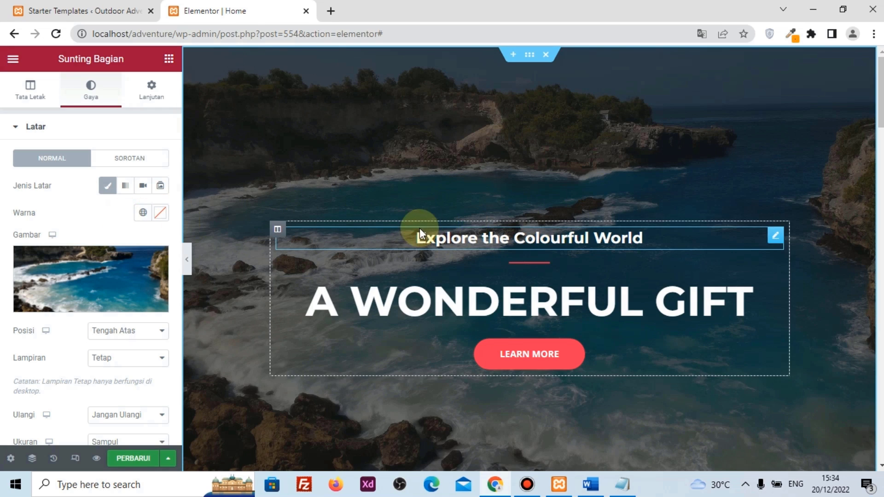
Replace the hero heading text 'Explore the Colourful World' with 'Wisata Bali'
click(489, 232)
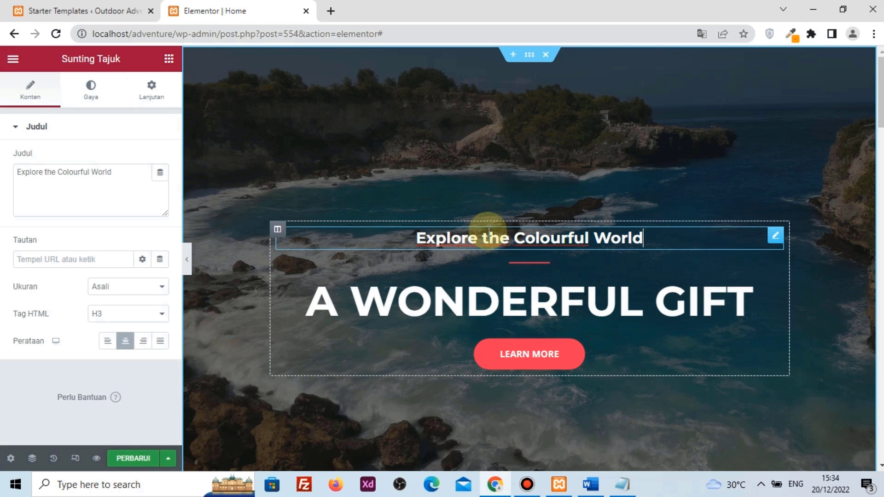
drag(116, 176, 2, 189)
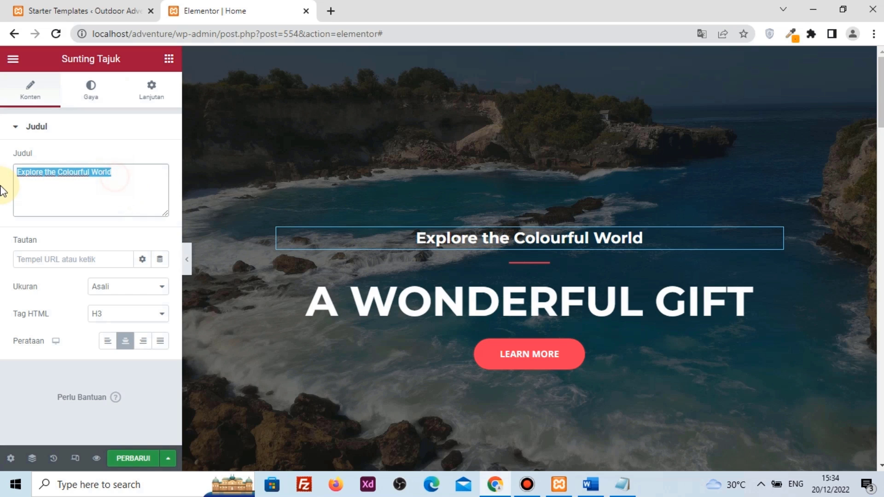
text(Wisat)
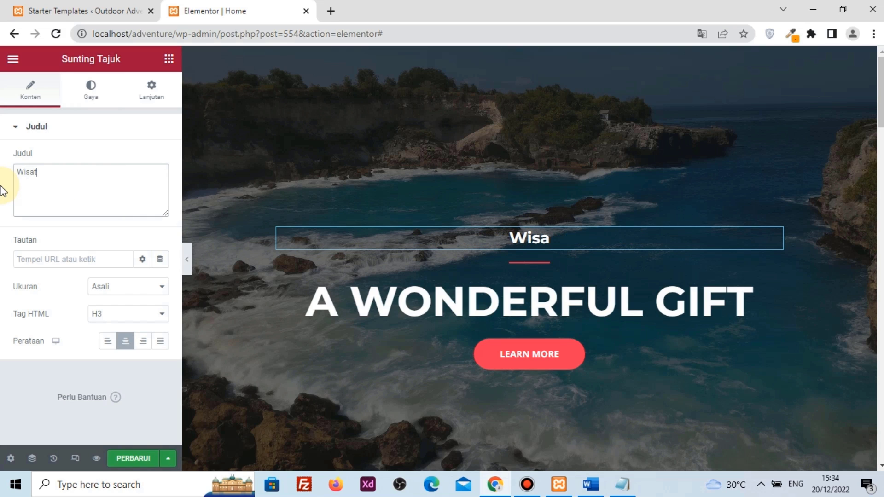
text(a Balo)
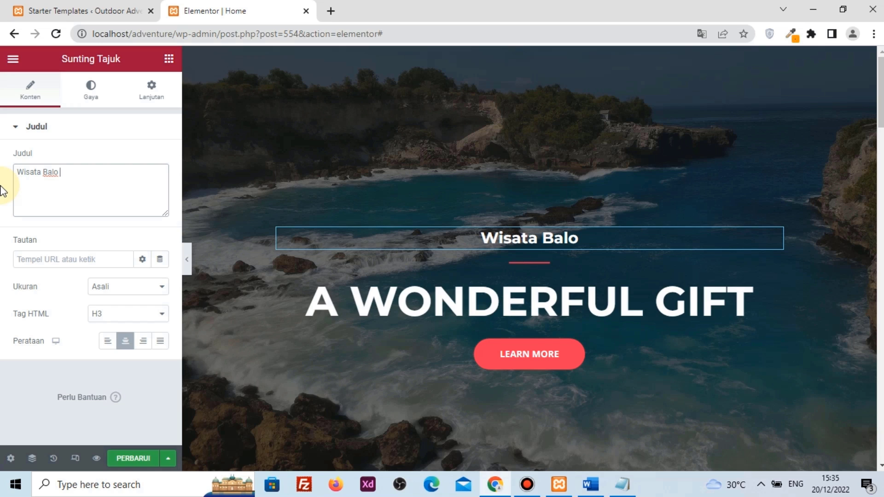
key(BackSpace)
text(i)
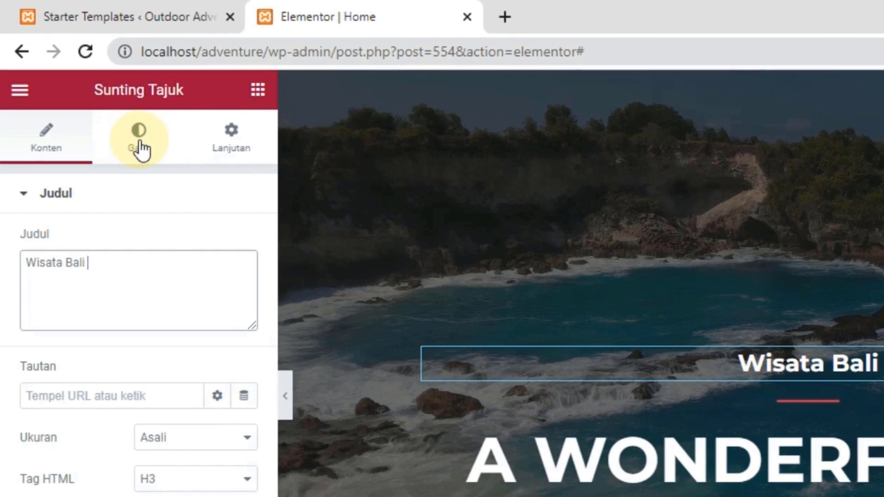
Set the heading's typography font family back to the default
click(91, 94)
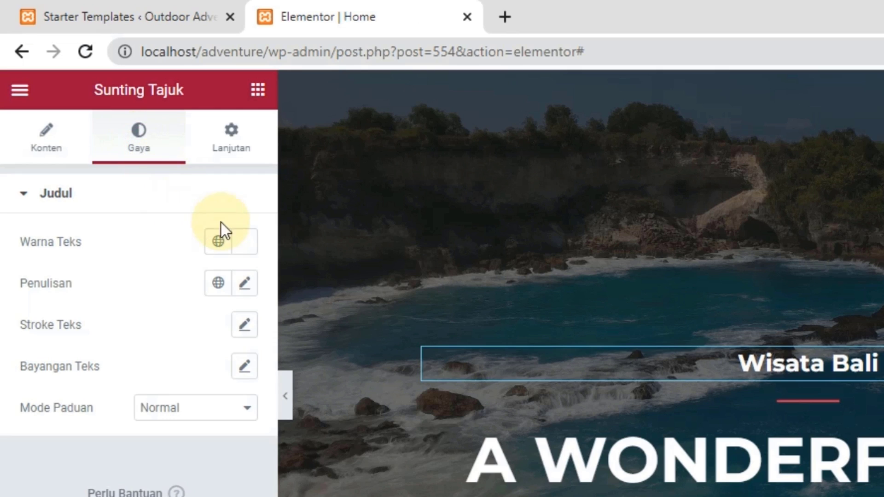
click(245, 252)
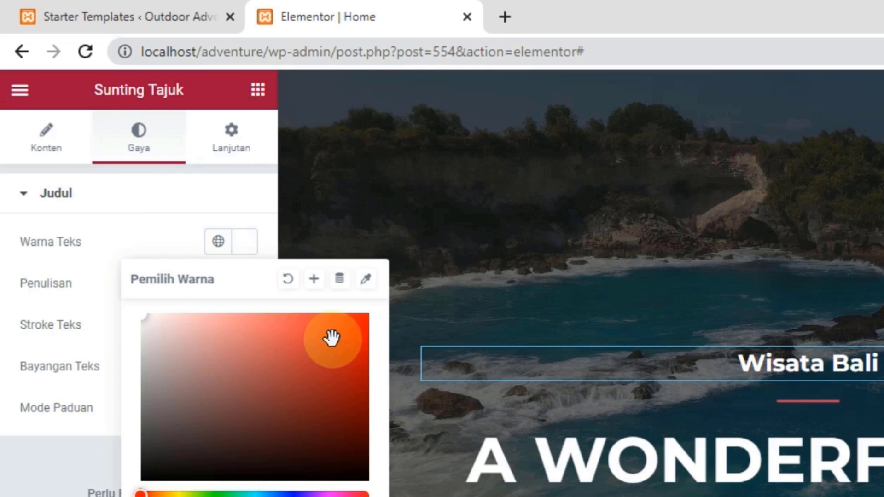
click(93, 301)
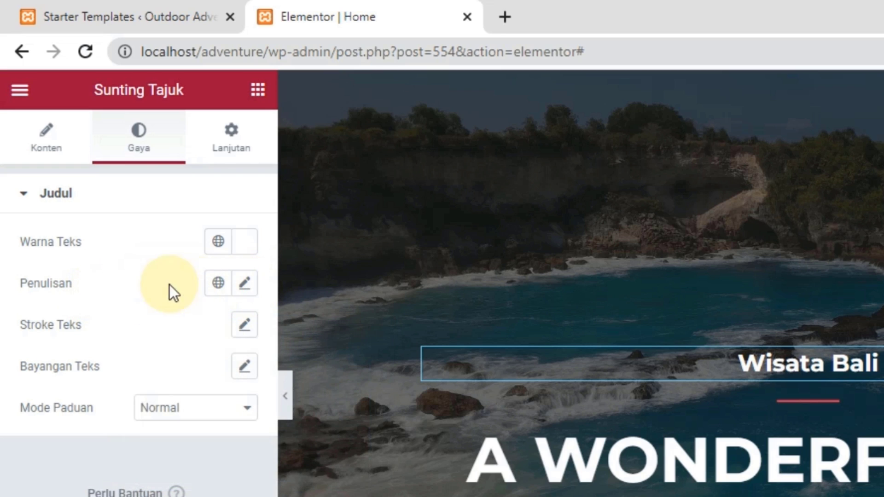
click(243, 284)
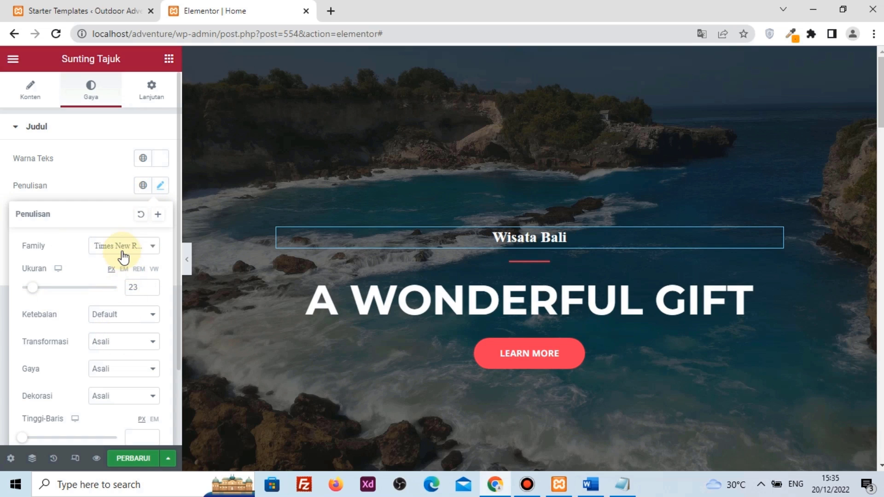
click(130, 248)
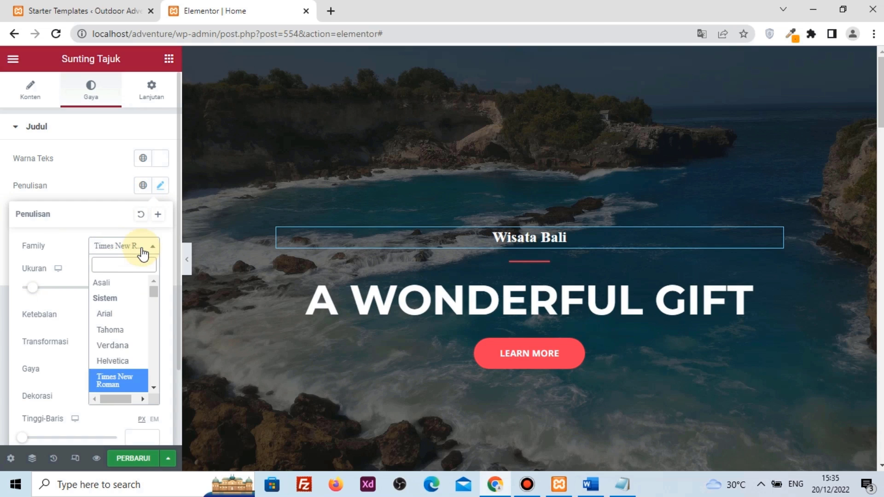
click(110, 284)
click(105, 175)
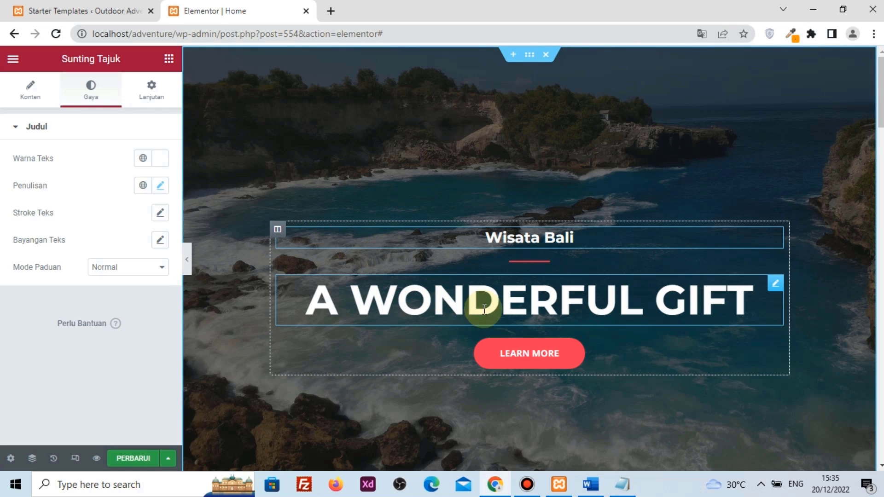
Change the hero button label from 'Learn More' to 'Selengkapnya'
click(534, 348)
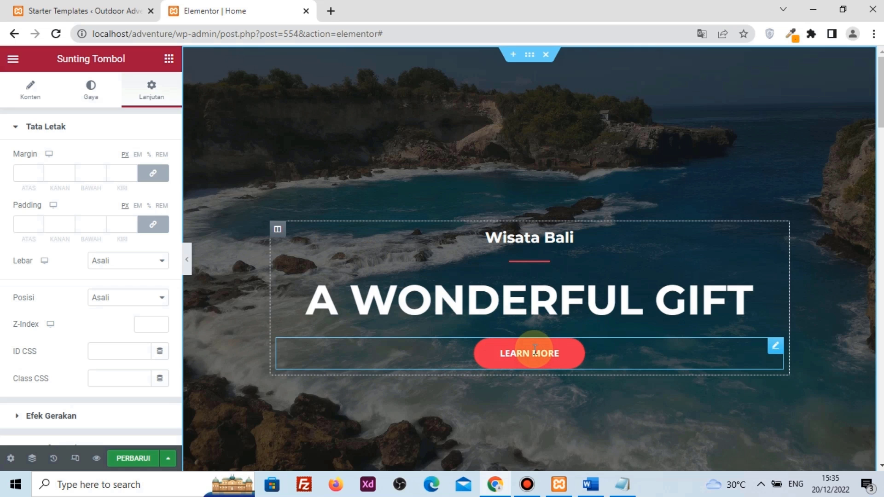
click(30, 90)
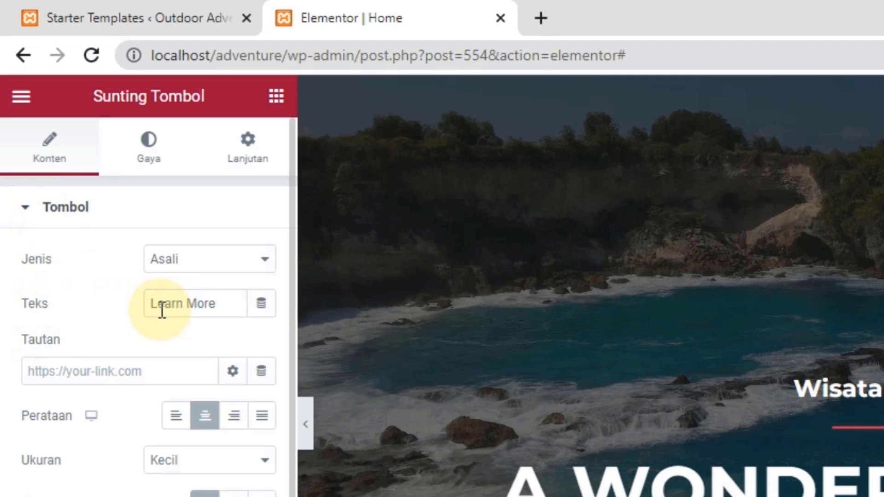
drag(221, 302, 127, 307)
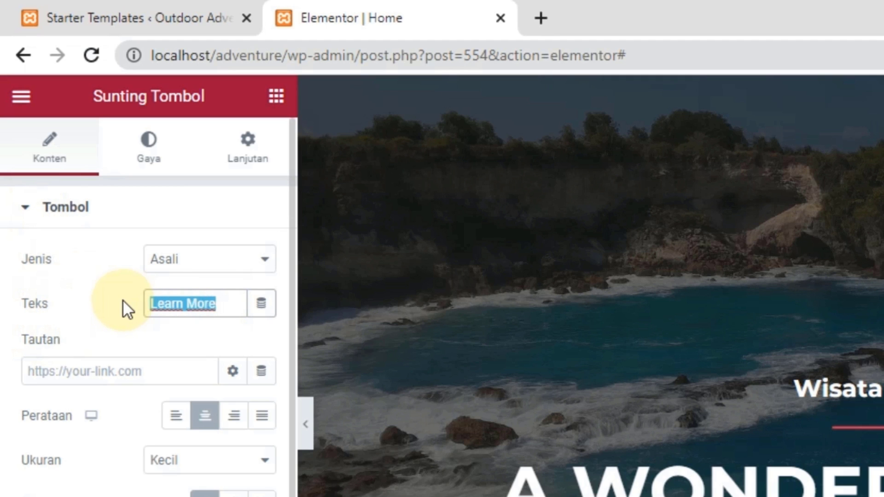
text(Sele)
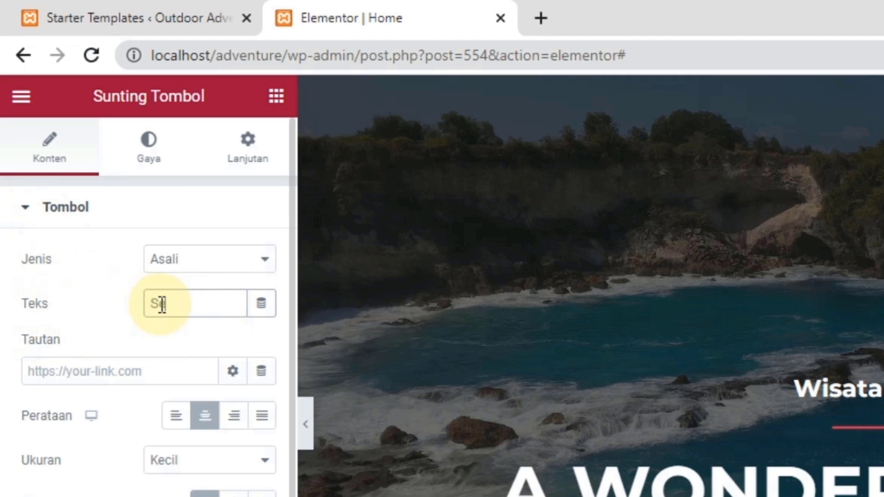
text(ng)
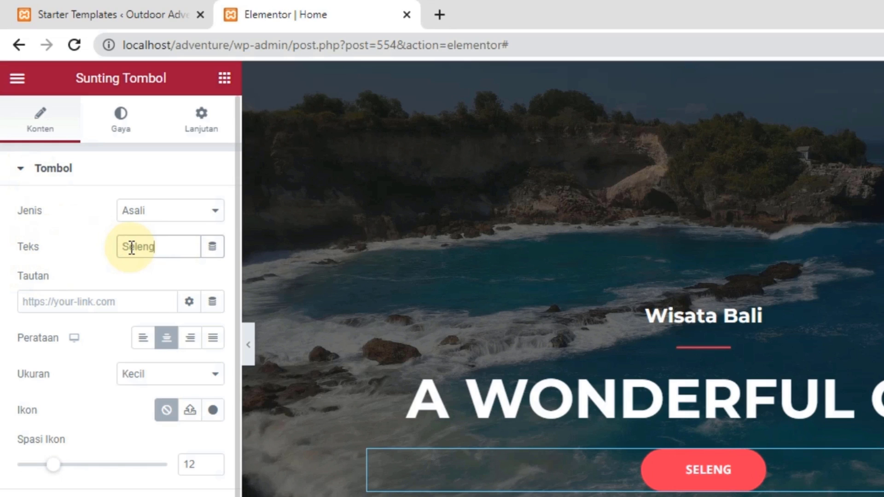
text(kapnya)
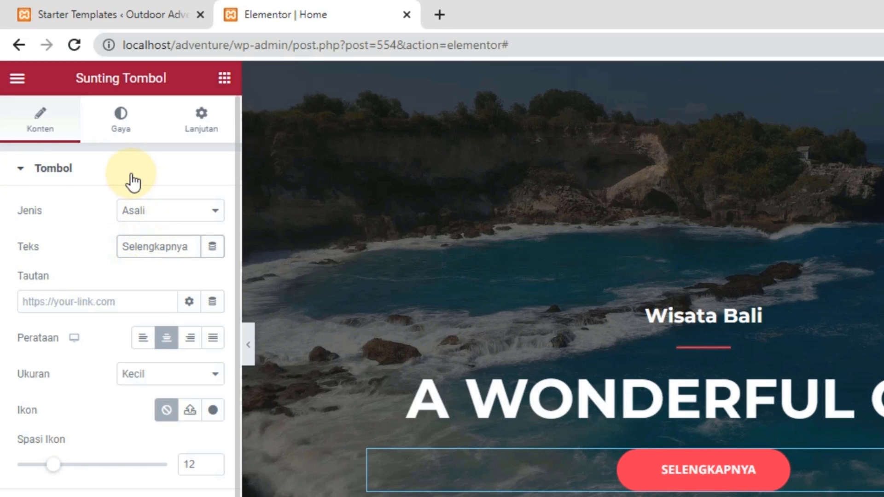
click(33, 299)
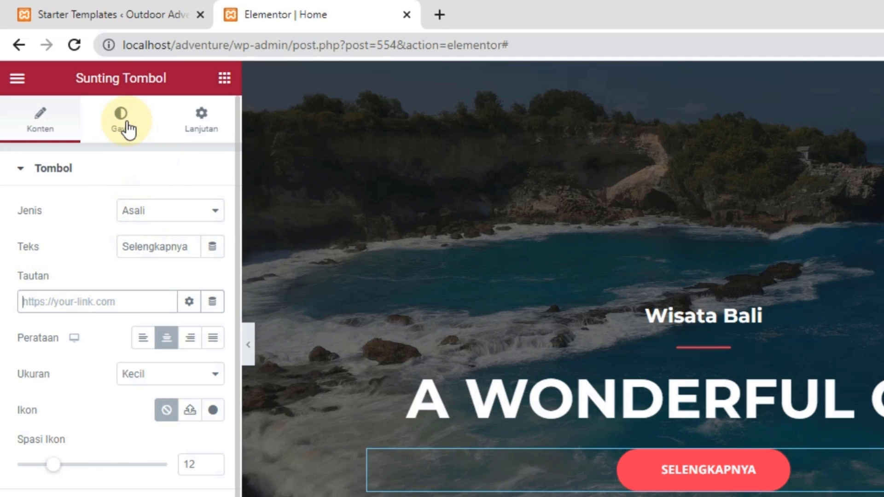
click(115, 125)
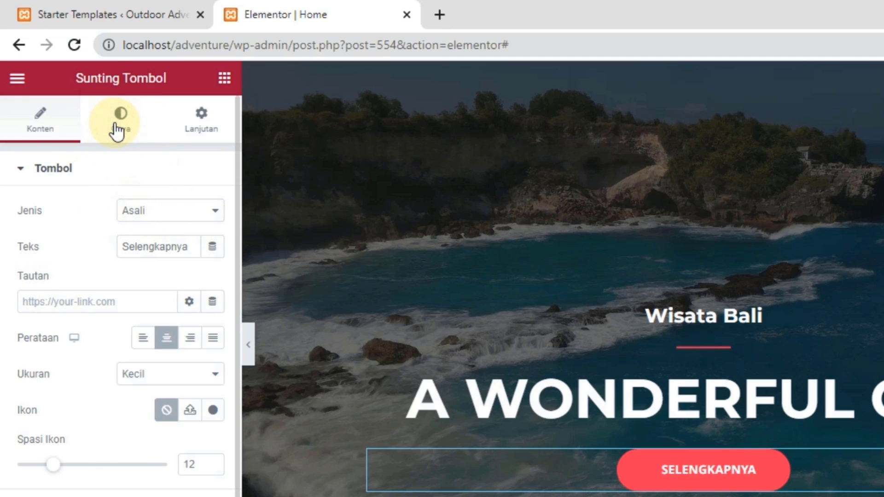
click(116, 128)
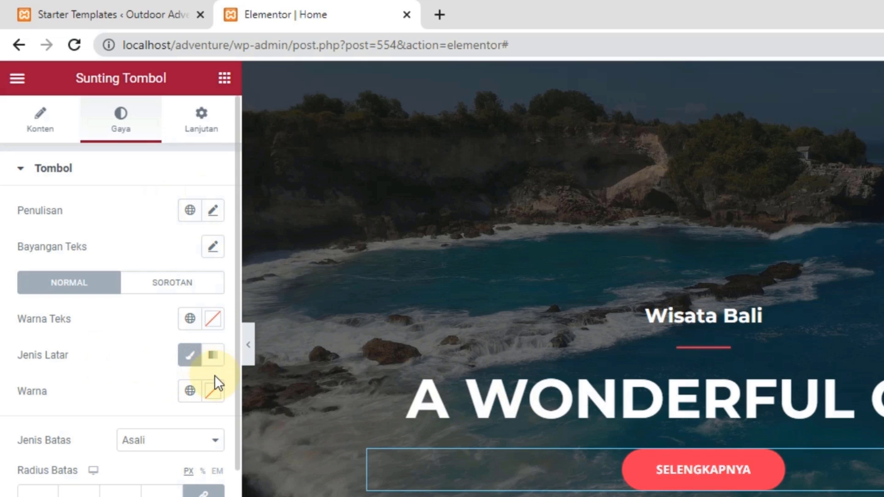
Give the Selengkapnya button a bright red background and white text
click(214, 391)
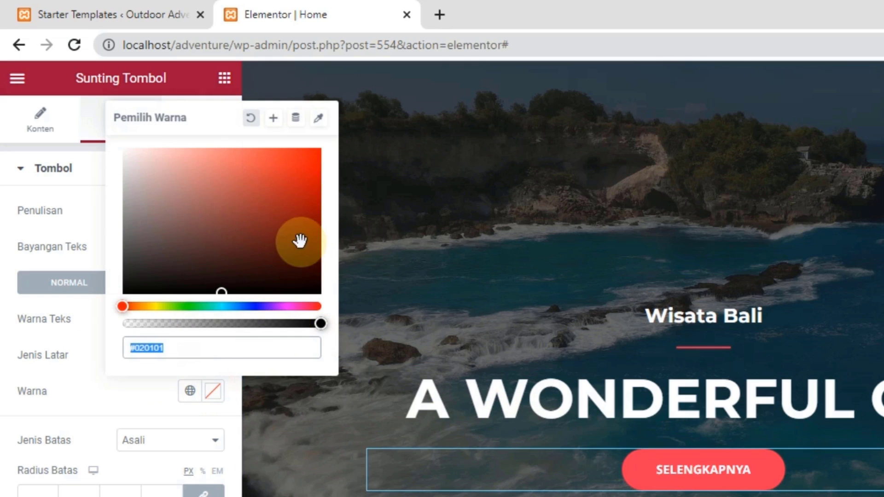
drag(300, 239, 316, 146)
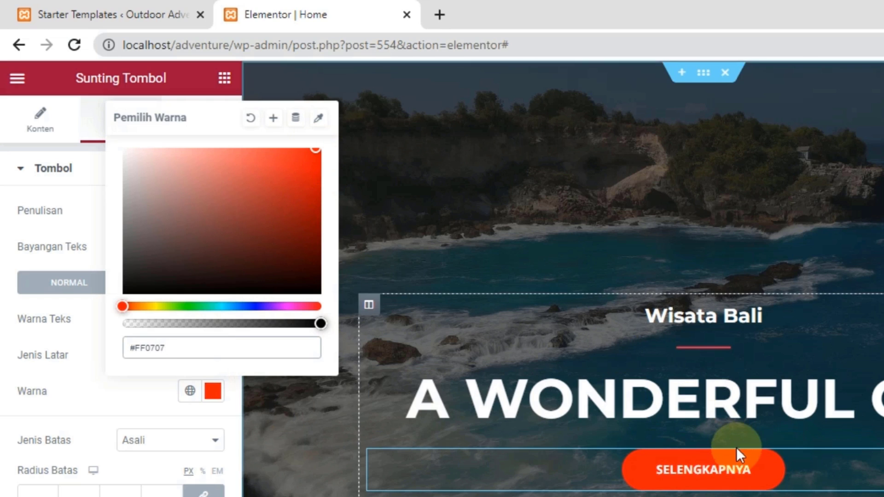
click(101, 396)
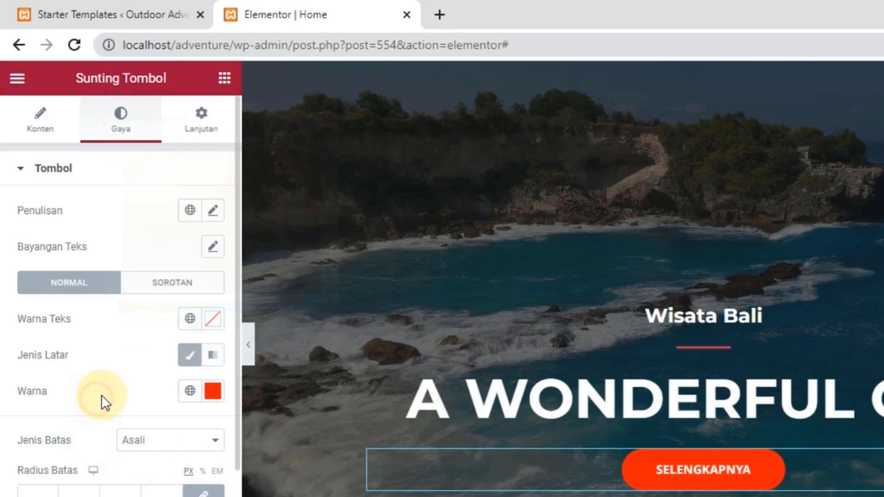
click(214, 319)
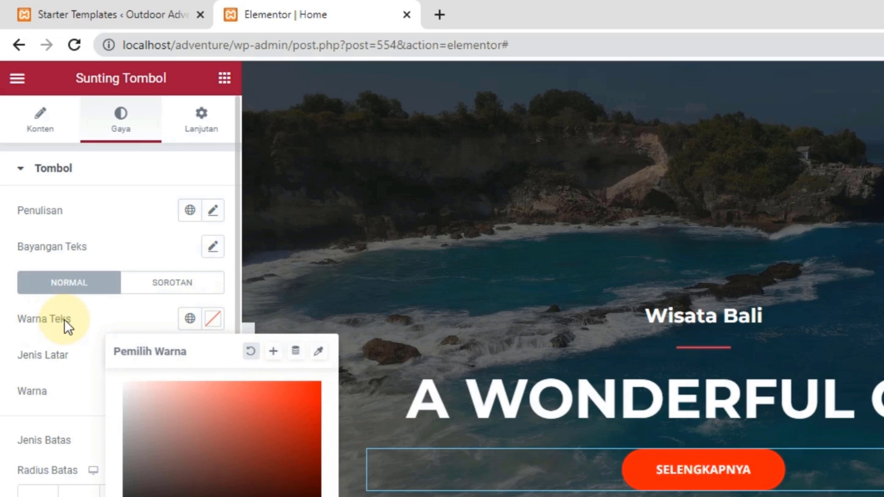
drag(182, 426, 26, 329)
click(26, 329)
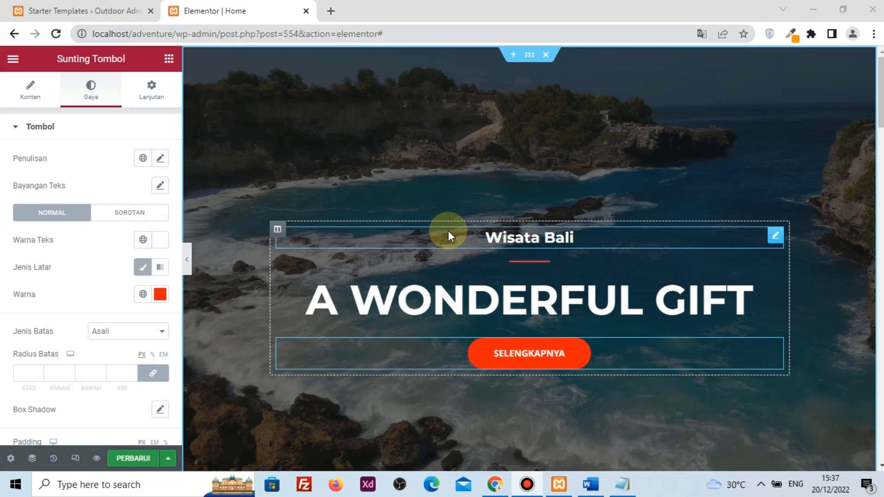
Swap the skier photo in Upcoming Tours & Destination for the uploaded bali-g6eaa95c12_1920.jpg
scroll(448, 228, down, 8)
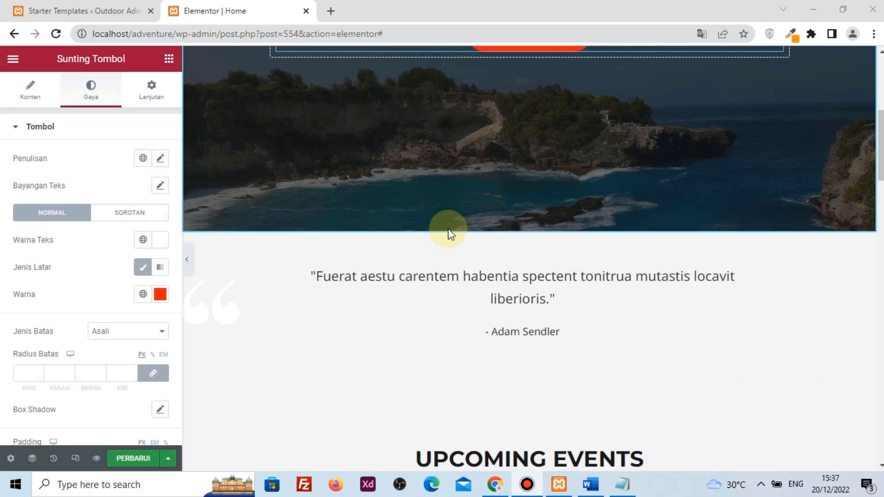
scroll(448, 228, down, 12)
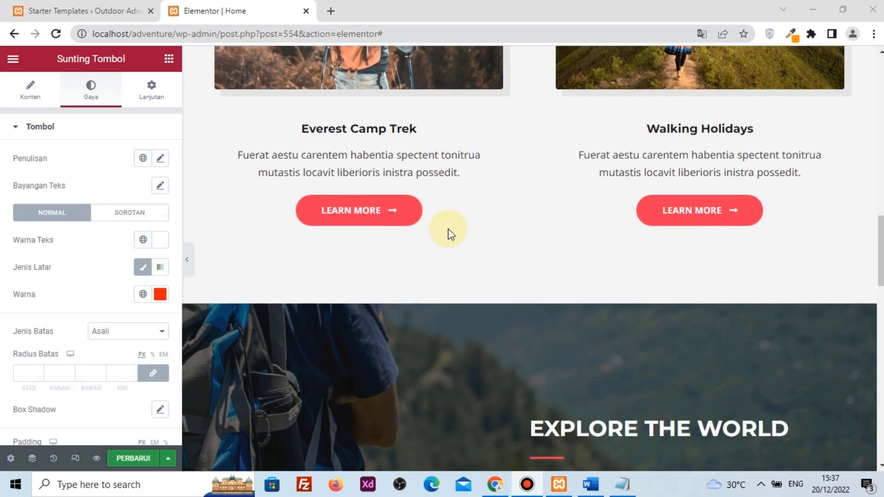
scroll(449, 229, down, 8)
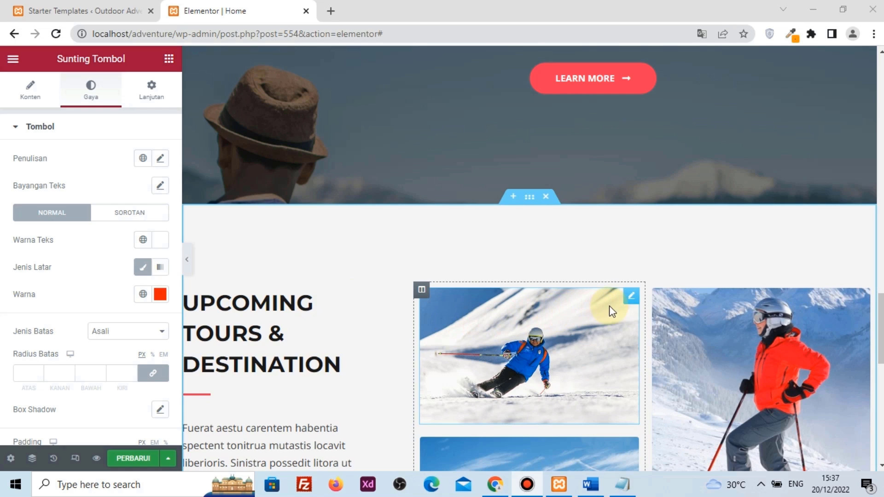
click(629, 299)
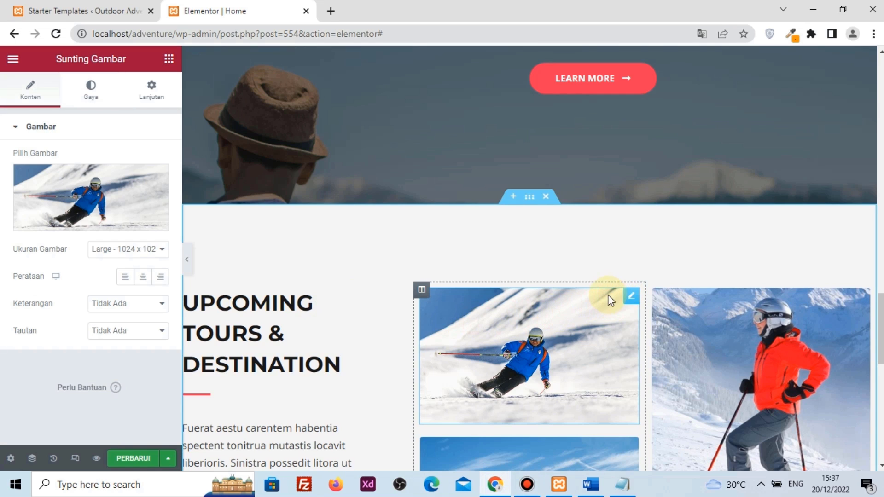
click(70, 193)
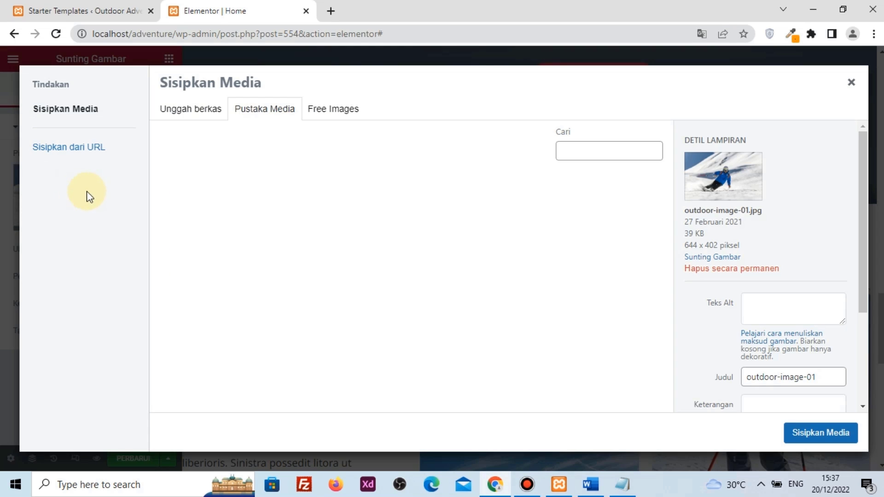
click(199, 111)
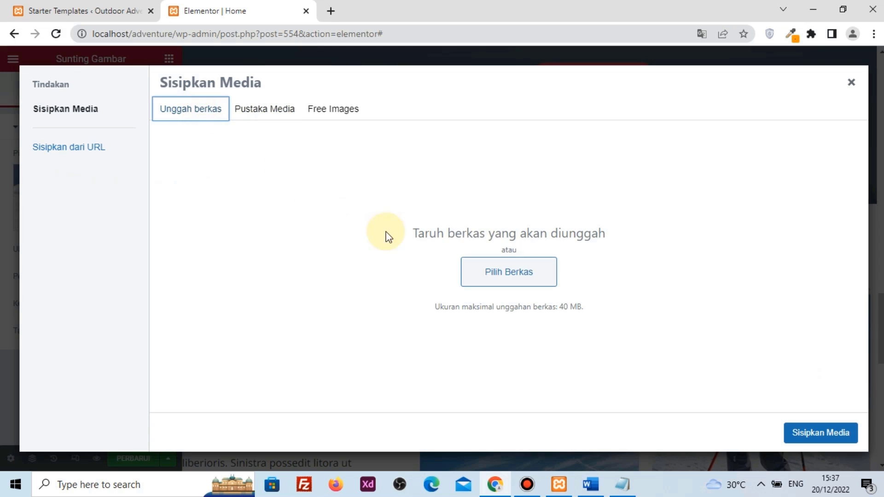
click(505, 273)
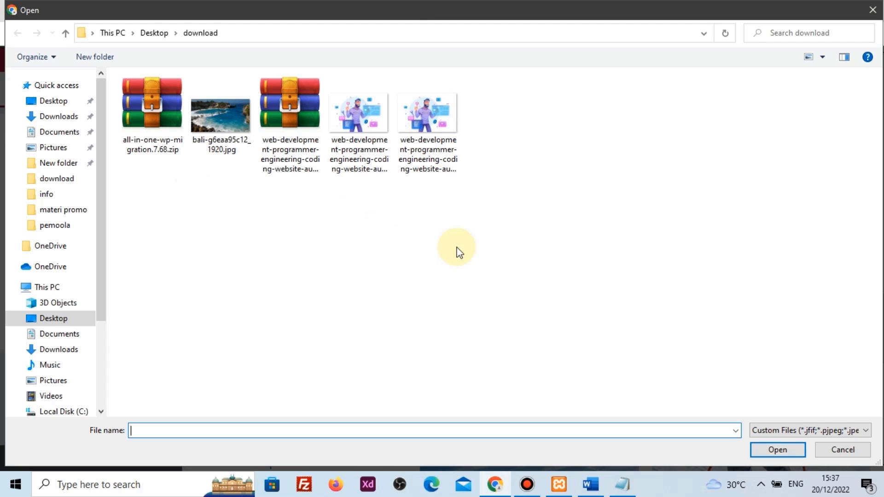
click(212, 109)
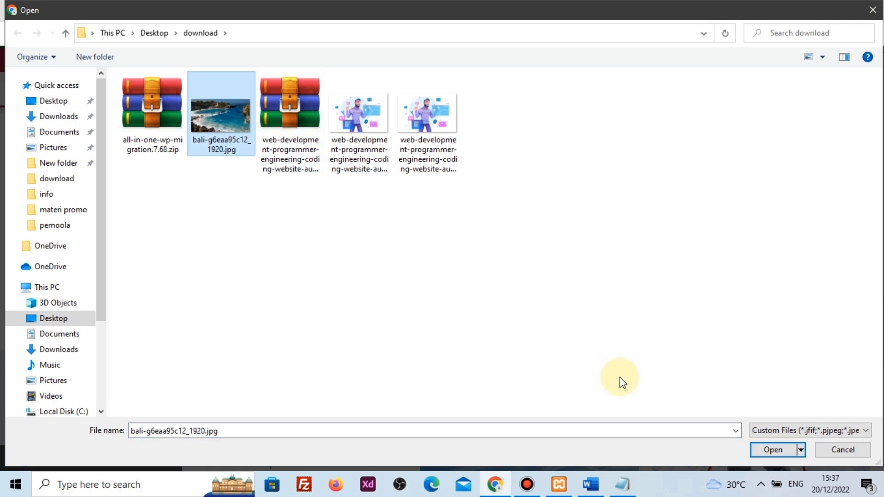
click(771, 450)
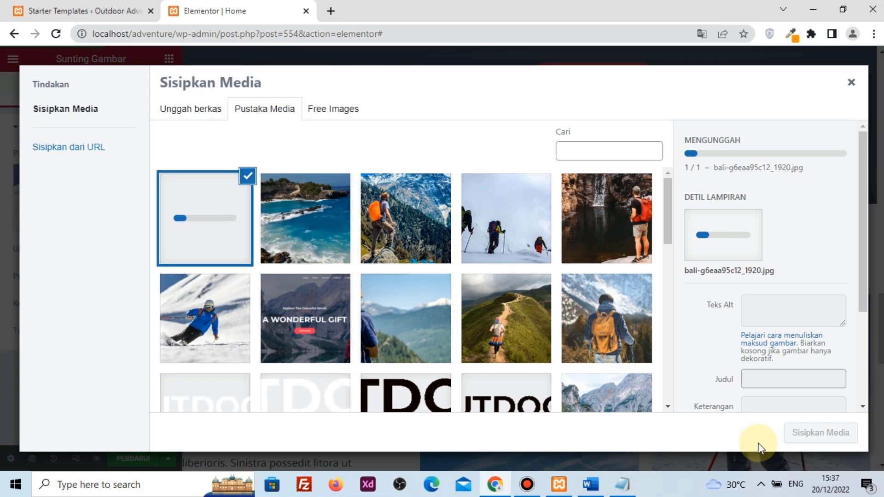
click(813, 435)
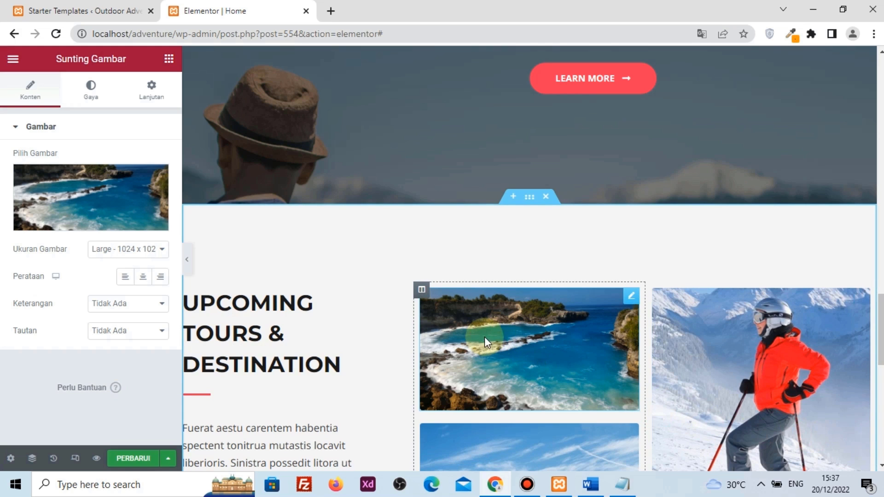
scroll(526, 341, down, 11)
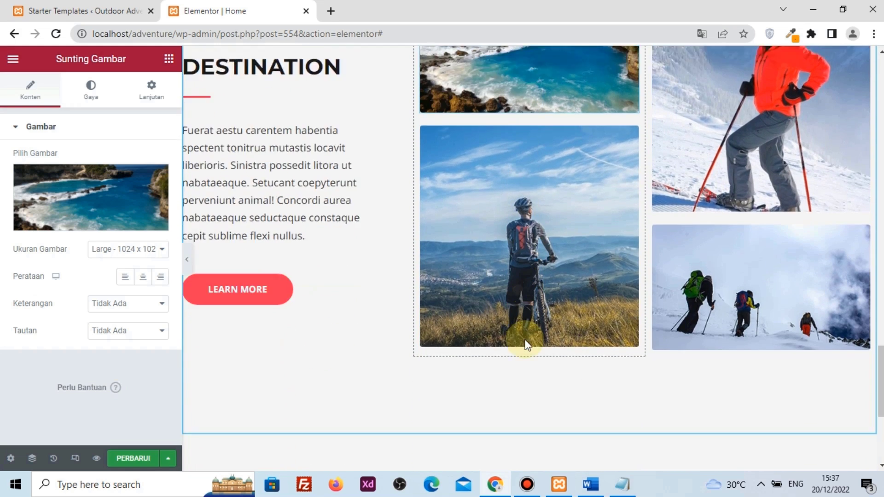
scroll(525, 342, up, 3)
scroll(525, 340, up, 6)
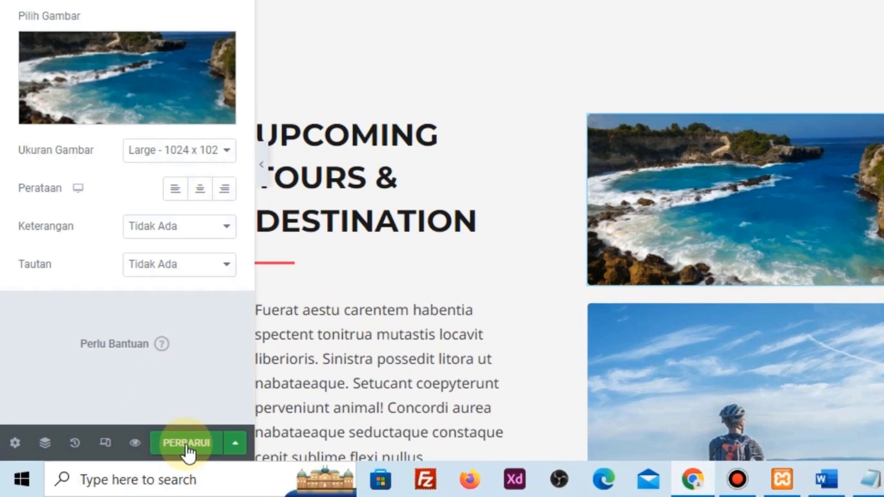
Save the edited Home page with PERBARUI and check it in a preview tab
click(134, 458)
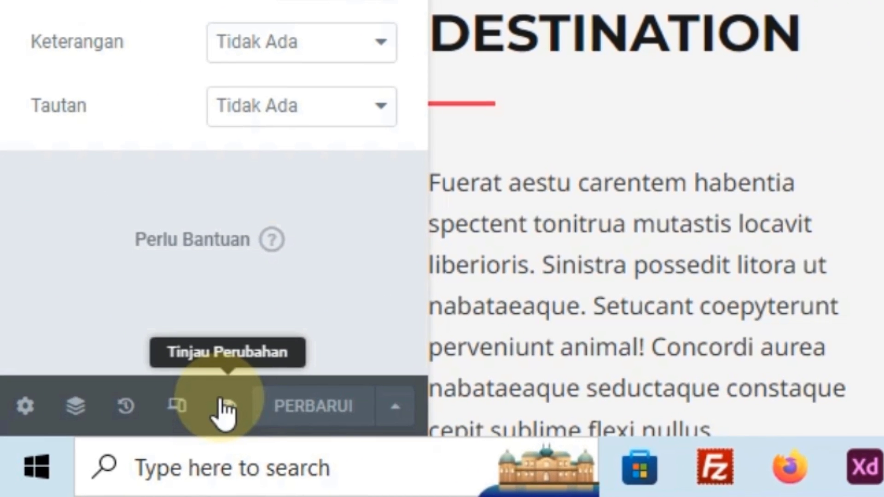
click(222, 405)
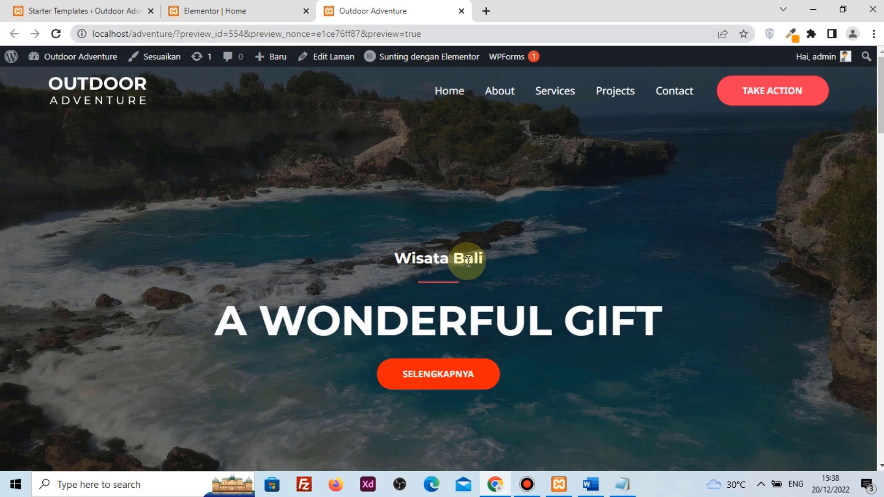
click(436, 381)
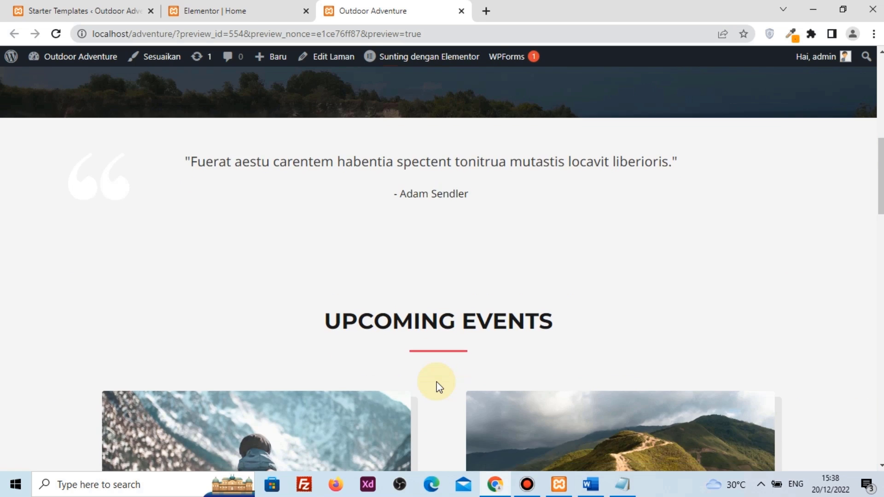
scroll(436, 382, down, 15)
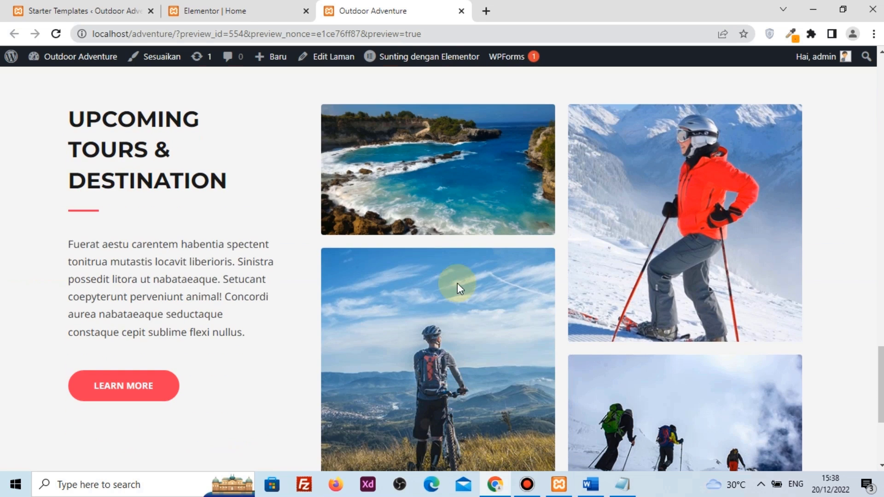
scroll(468, 209, up, 12)
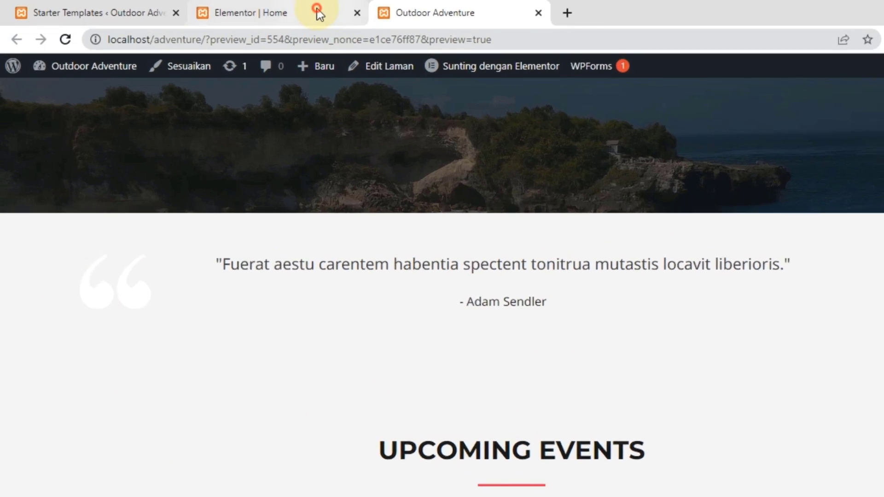
Close the Elementor editor tab and bring up the site Customizer
click(318, 13)
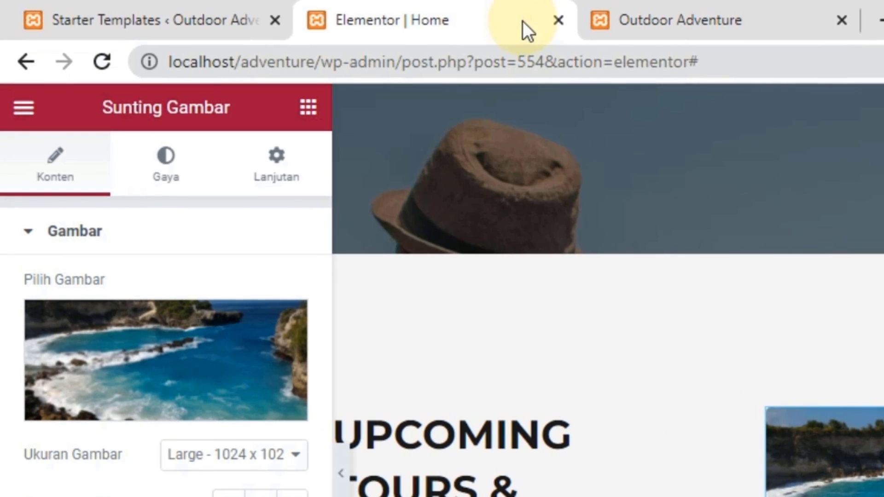
click(559, 27)
scroll(590, 223, up, 8)
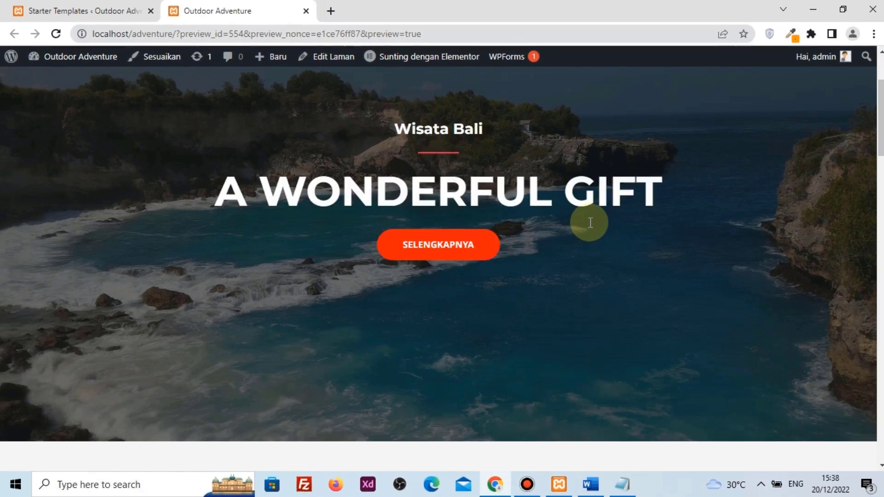
scroll(590, 222, up, 3)
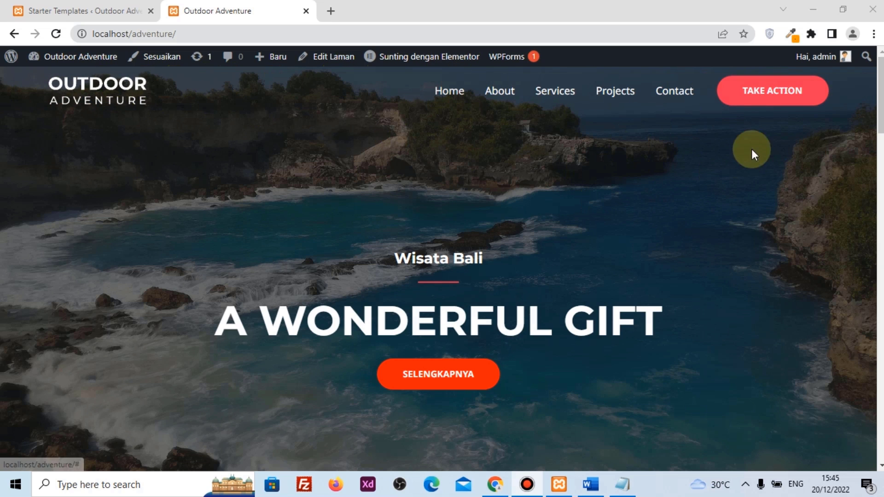
drag(880, 108, 872, 59)
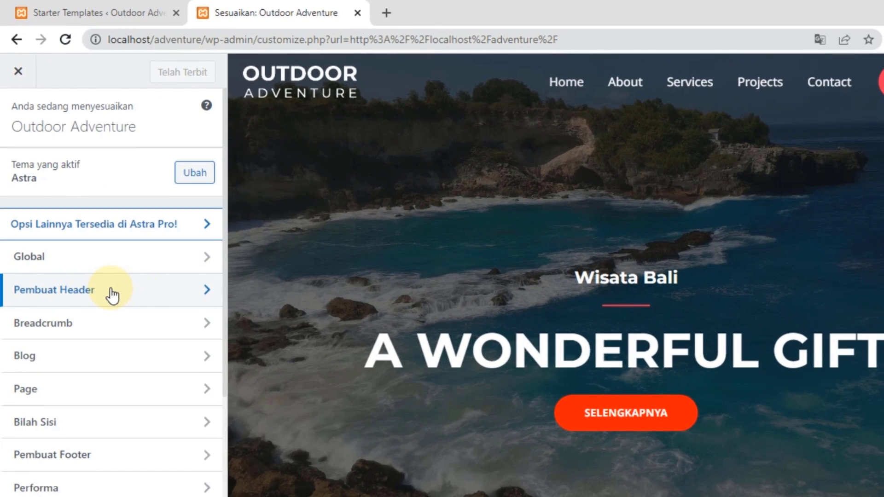
Open the header builder and look over its design settings
click(111, 290)
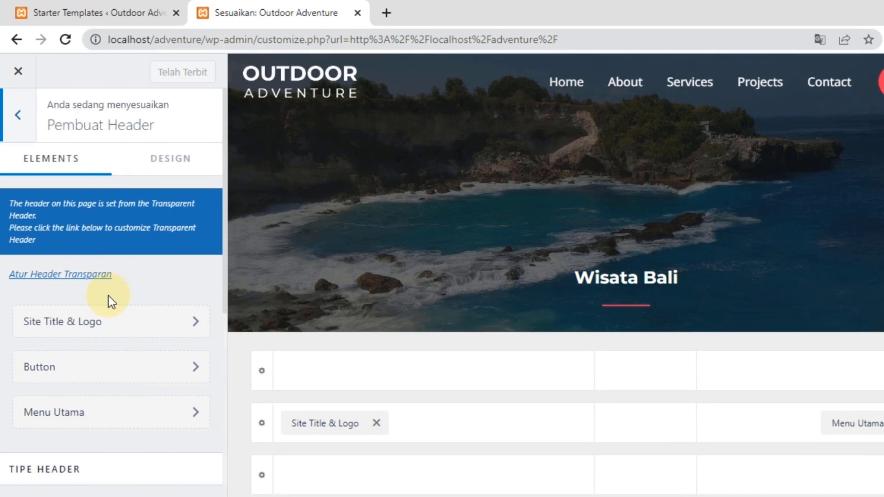
scroll(111, 303, down, 2)
scroll(113, 308, up, 2)
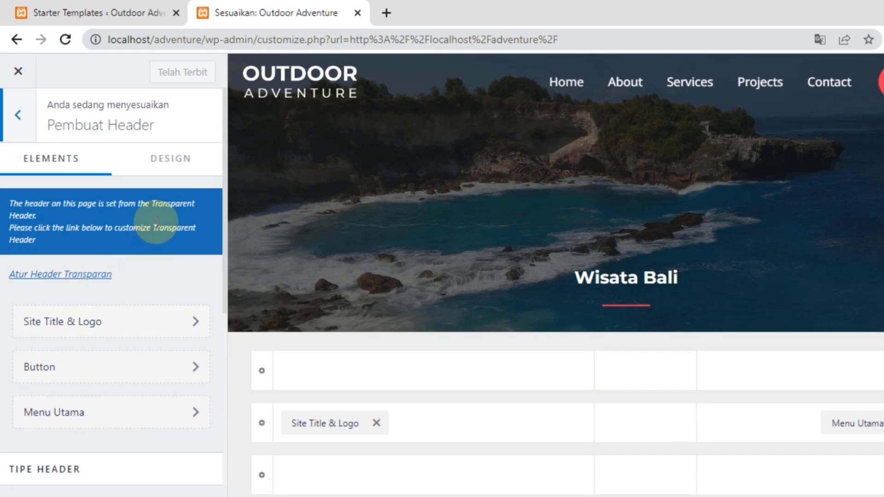
click(171, 175)
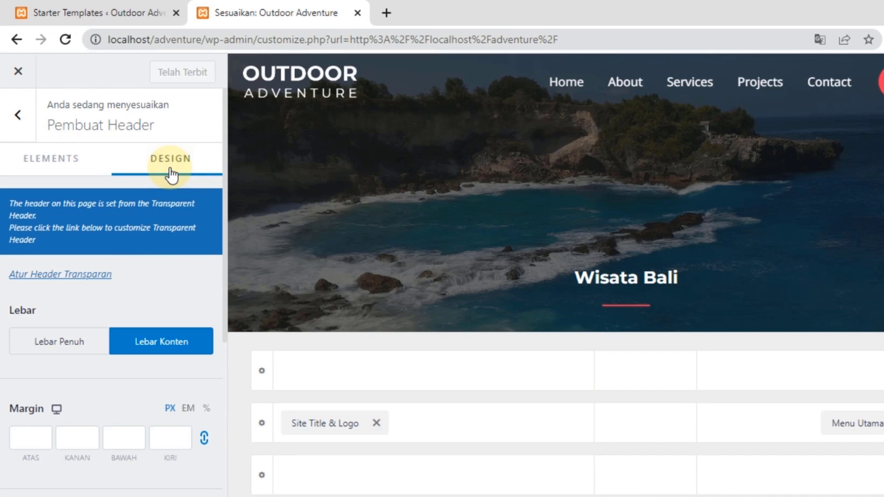
scroll(162, 265, down, 2)
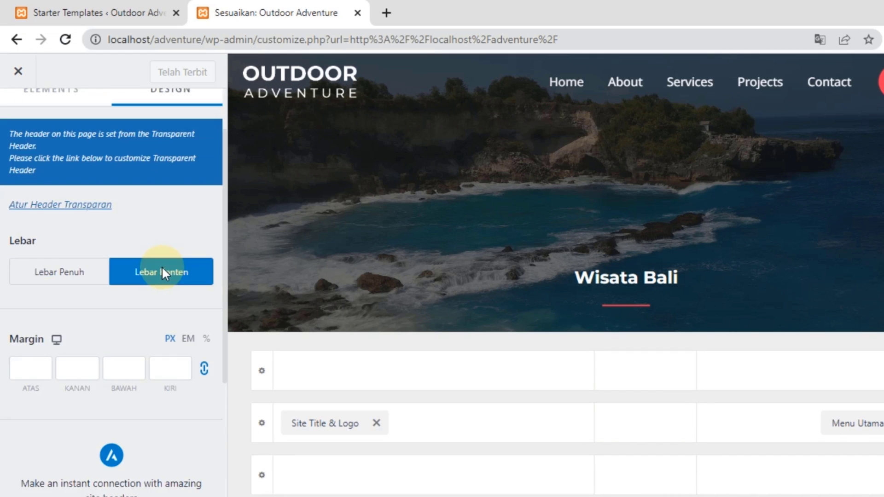
scroll(161, 266, down, 5)
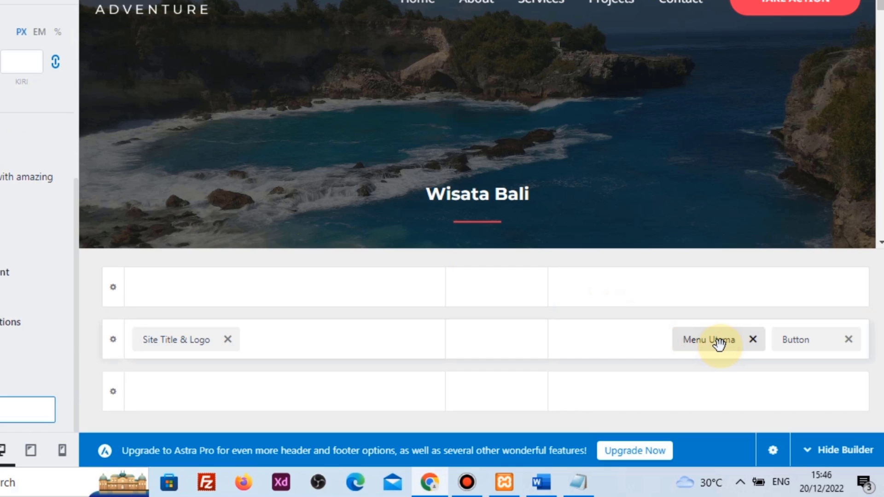
Inspect the main menu's general settings, then return to the header builder overview
click(718, 343)
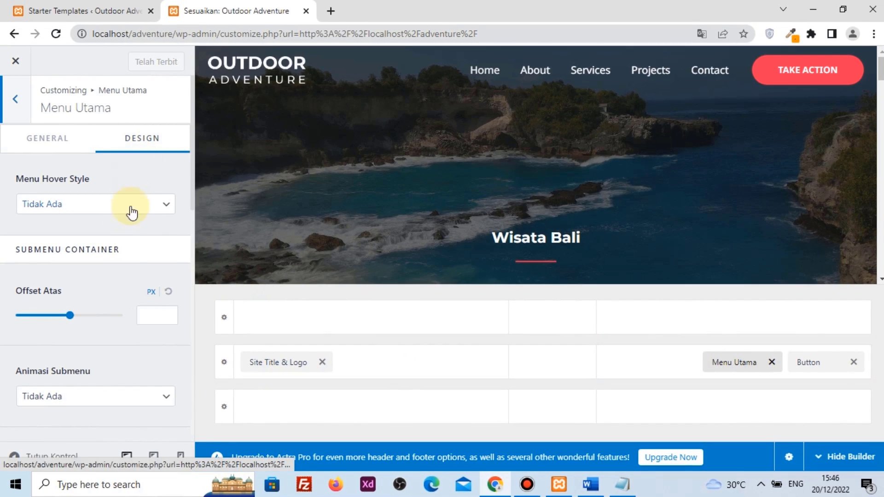
scroll(107, 297, down, 10)
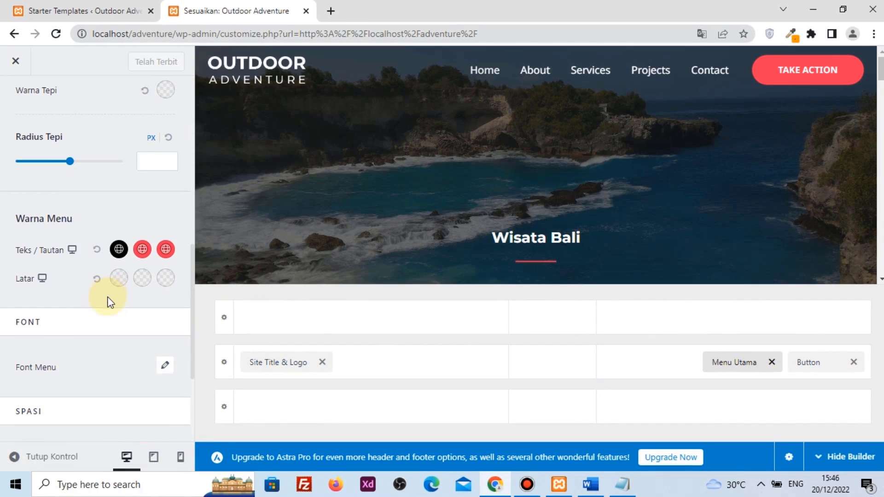
scroll(107, 302, down, 4)
scroll(107, 302, up, 12)
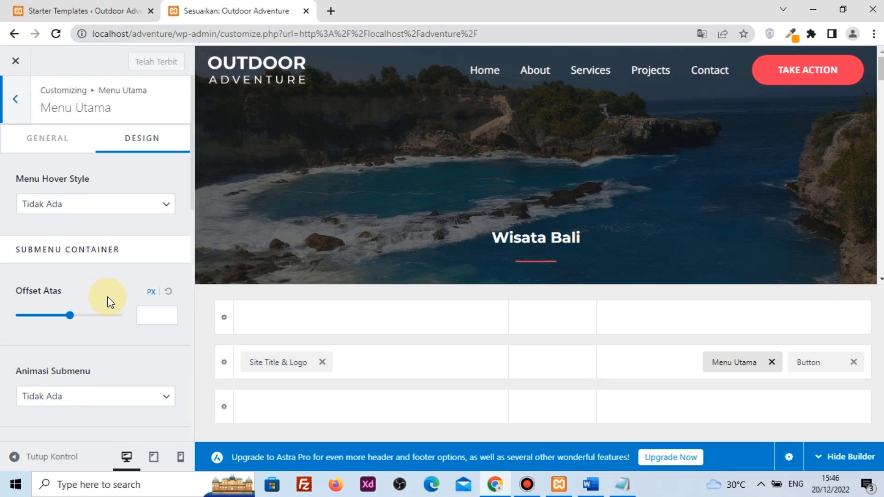
click(33, 146)
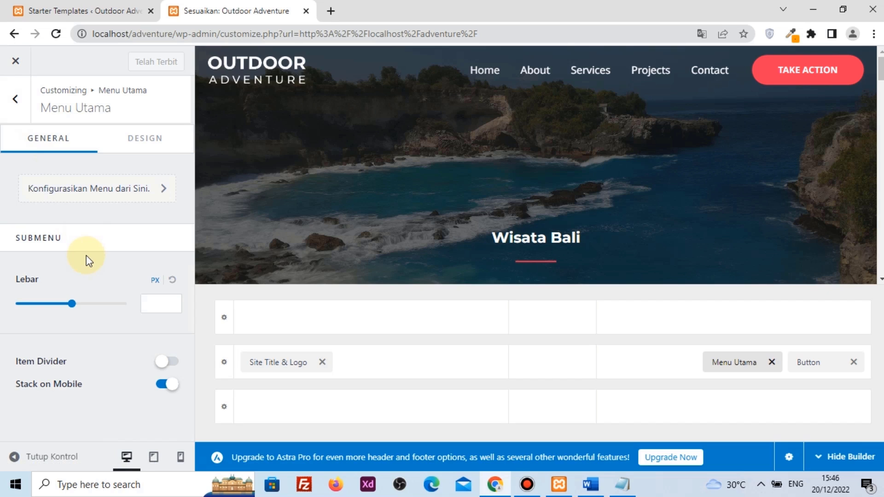
click(15, 99)
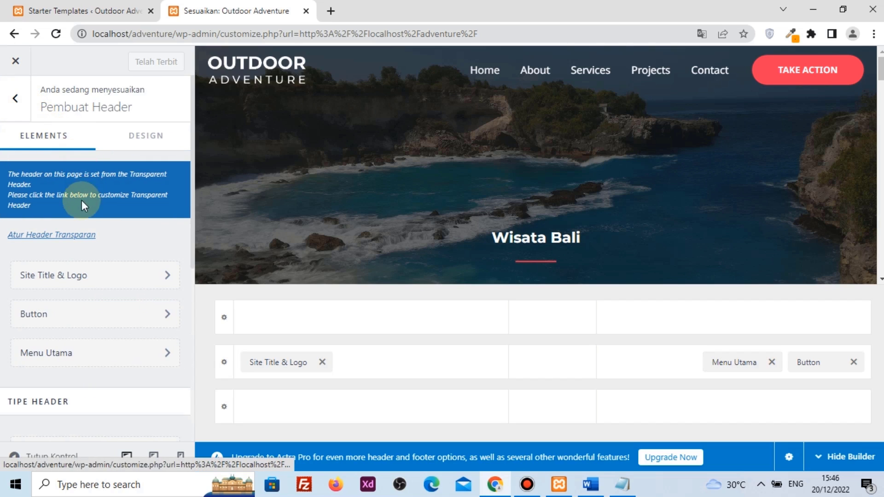
scroll(73, 276, down, 2)
scroll(73, 278, down, 2)
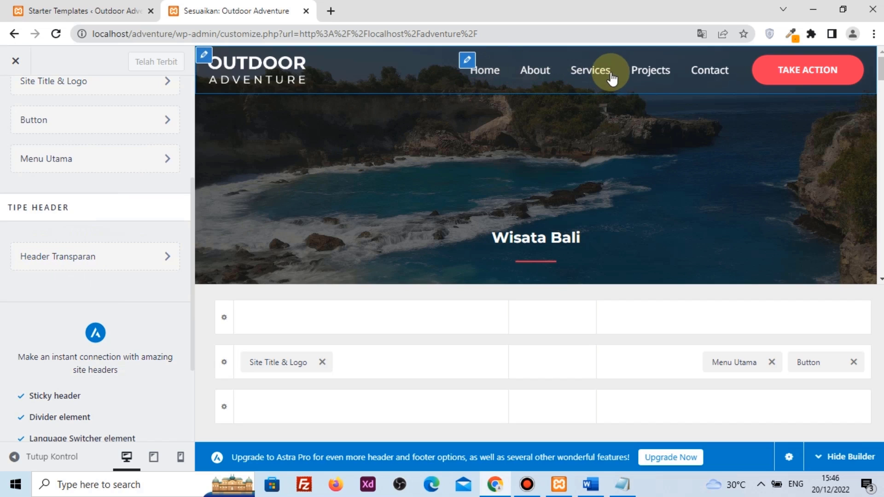
Try an orange link colour in the Transparent Header design, then reset it to default
click(71, 260)
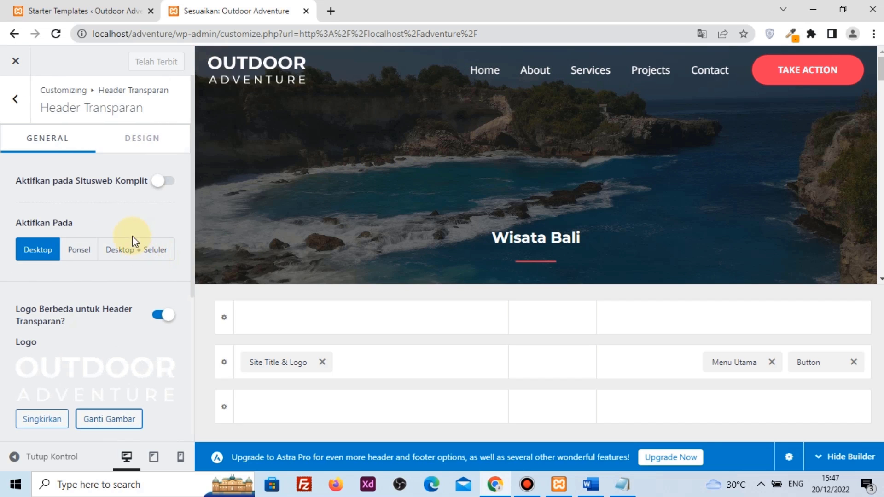
click(143, 143)
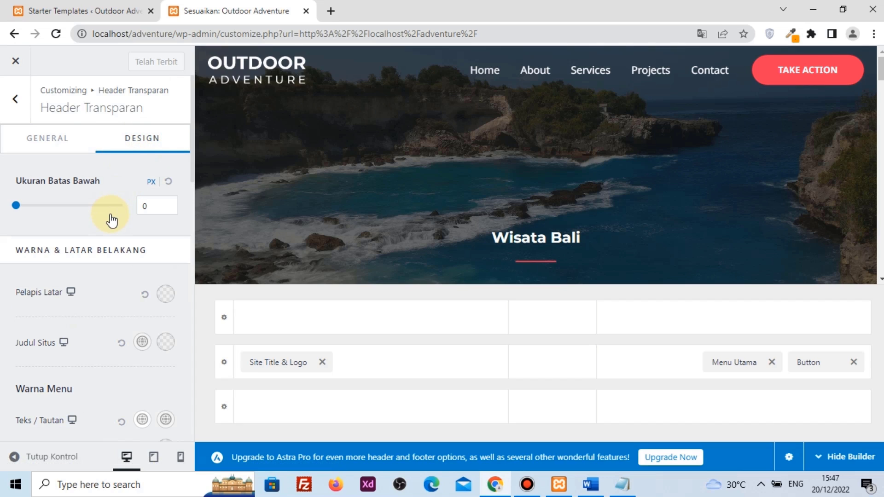
scroll(108, 232, down, 3)
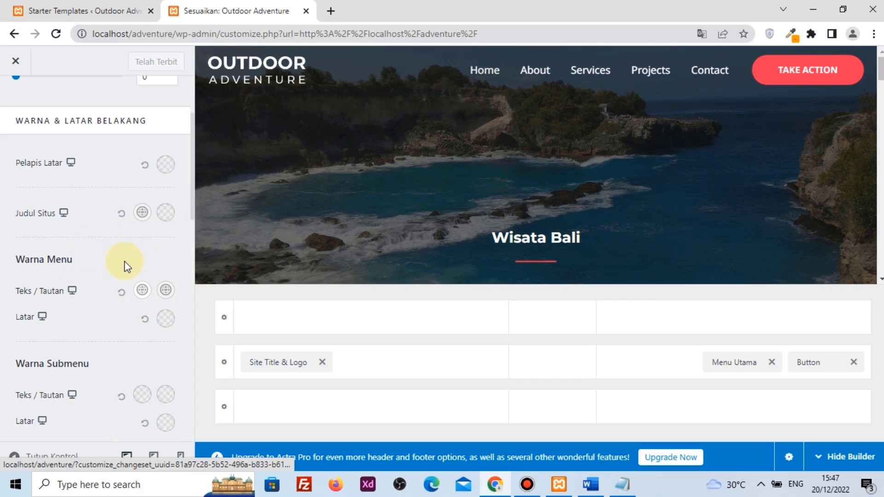
click(148, 294)
click(150, 358)
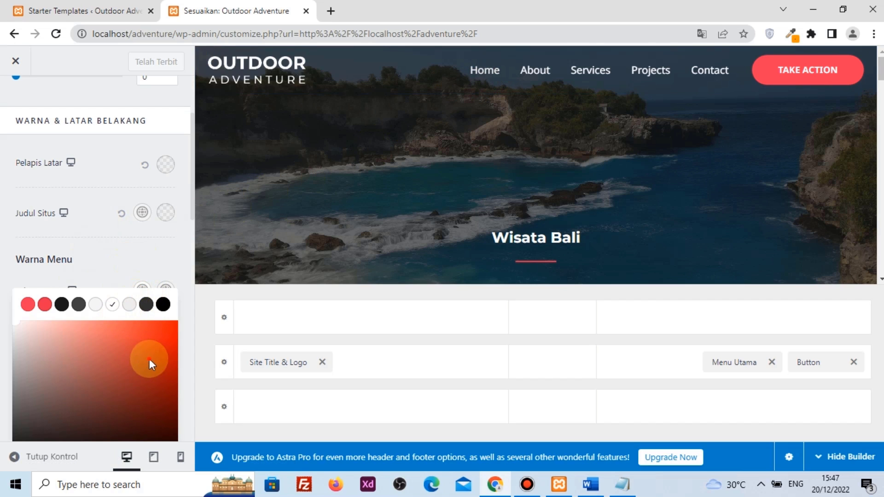
click(175, 300)
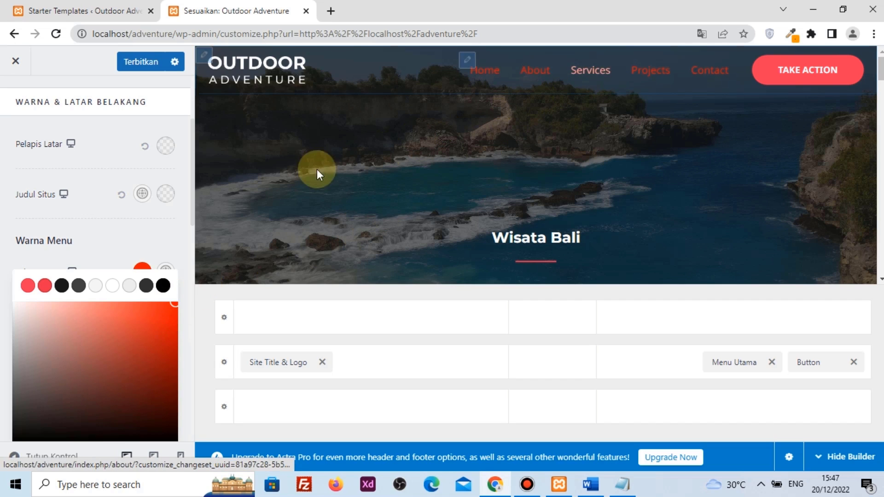
click(122, 256)
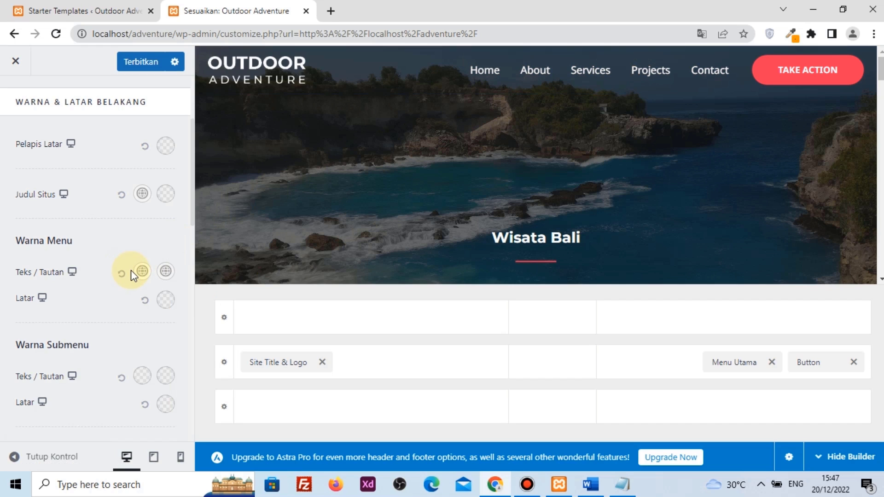
scroll(133, 275, down, 7)
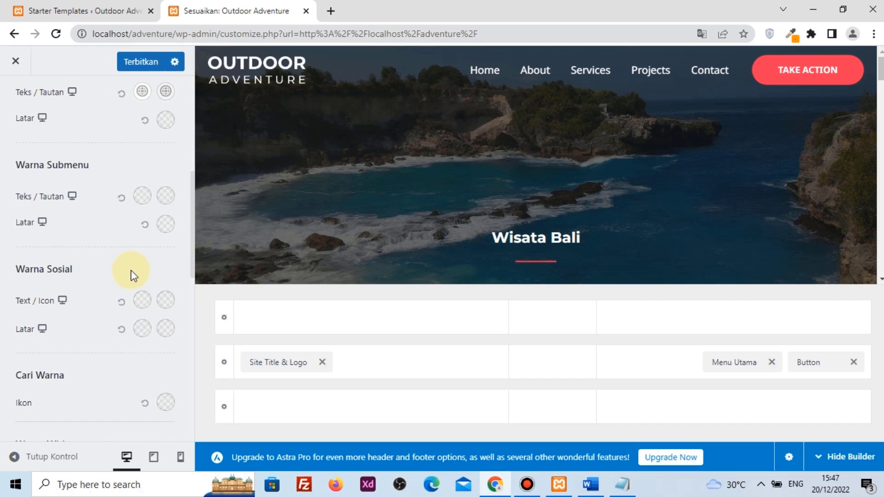
scroll(131, 270, down, 8)
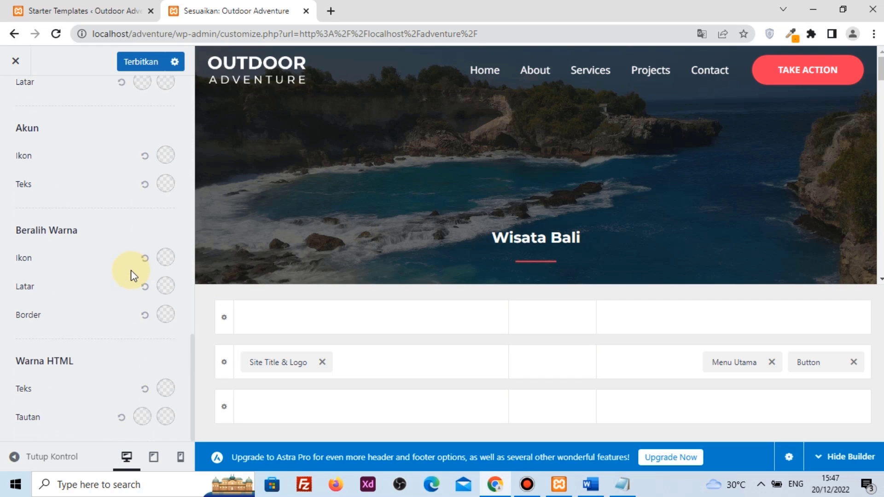
scroll(131, 270, up, 10)
scroll(130, 270, up, 6)
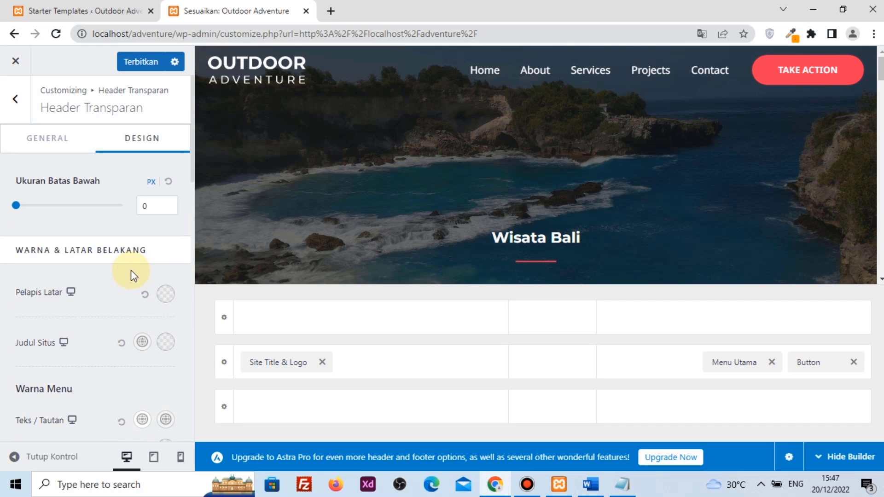
Try Helvetica for the main menu font, revert it to Inherit, and publish the changes
click(736, 363)
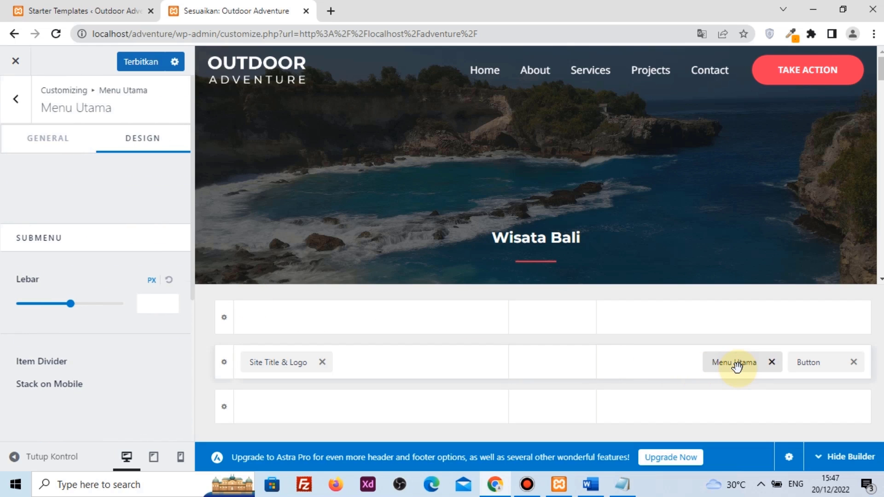
click(155, 144)
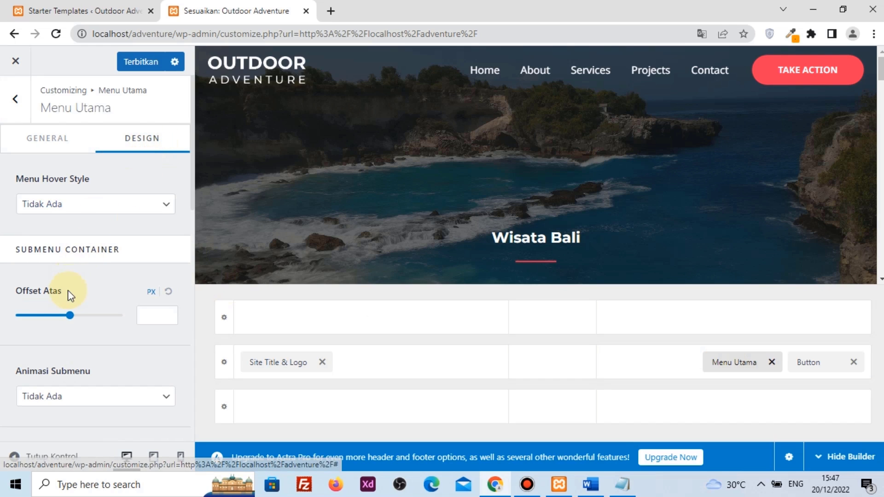
scroll(65, 311, down, 6)
scroll(105, 274, down, 5)
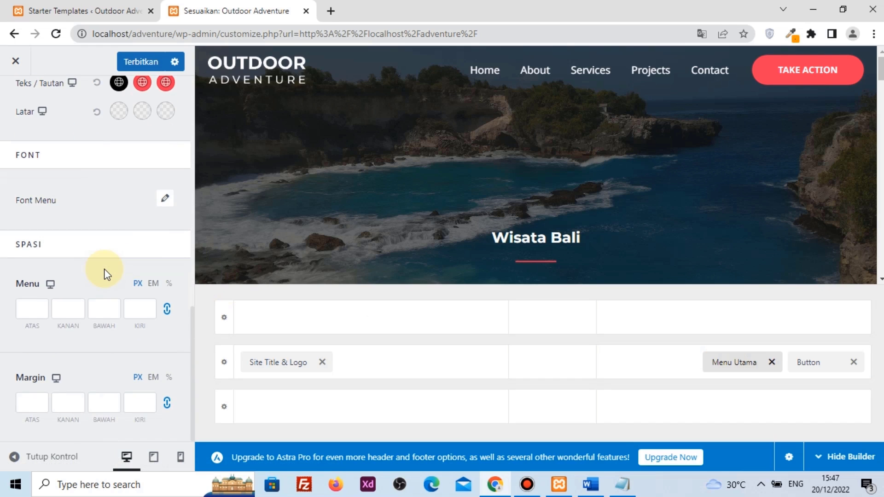
click(165, 200)
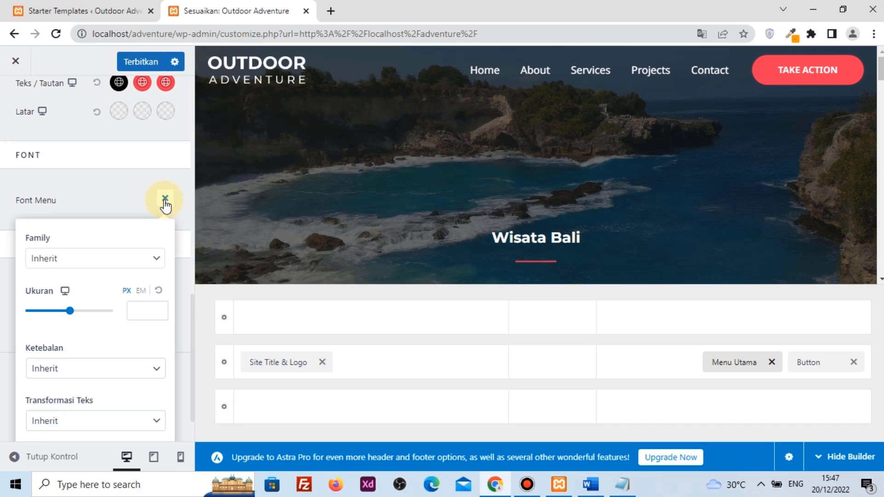
click(128, 262)
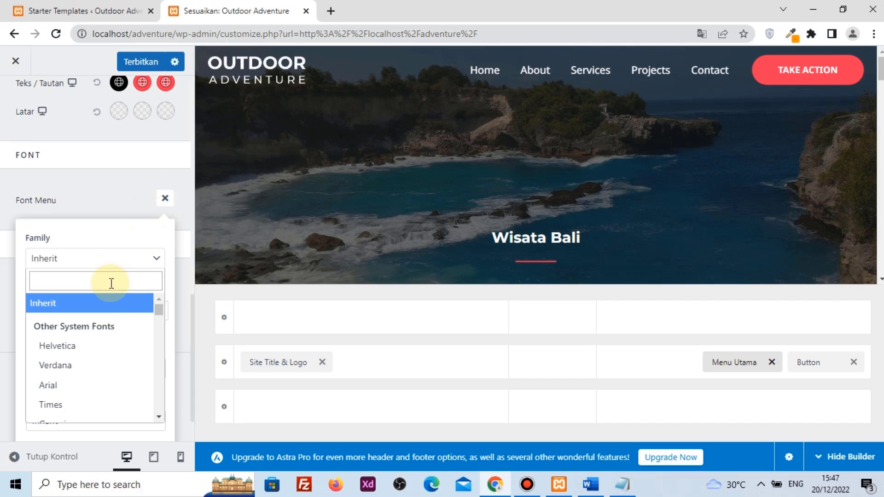
click(97, 345)
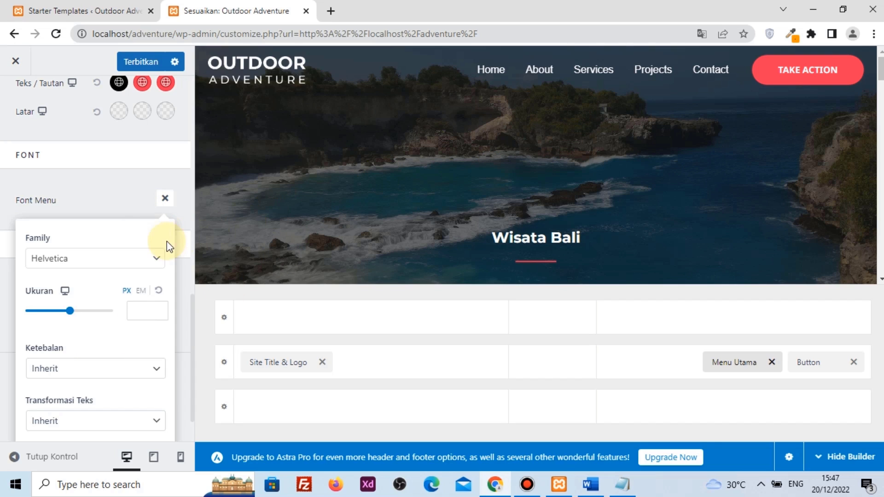
click(139, 266)
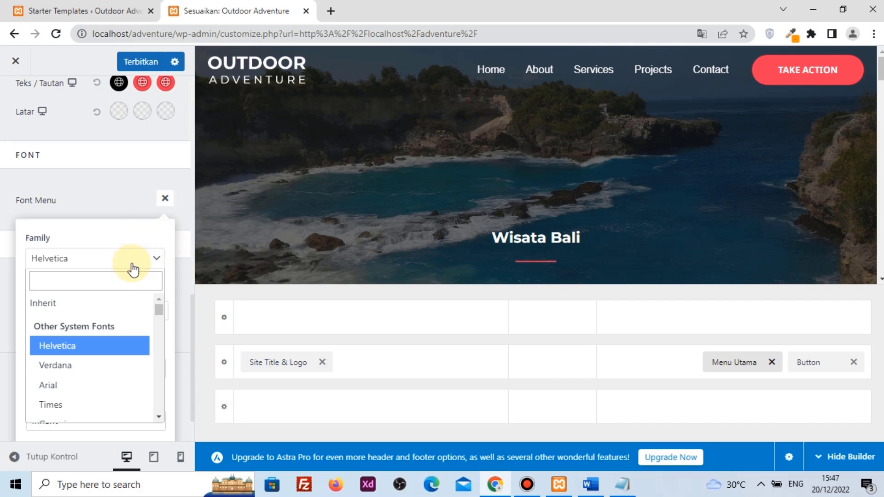
click(93, 307)
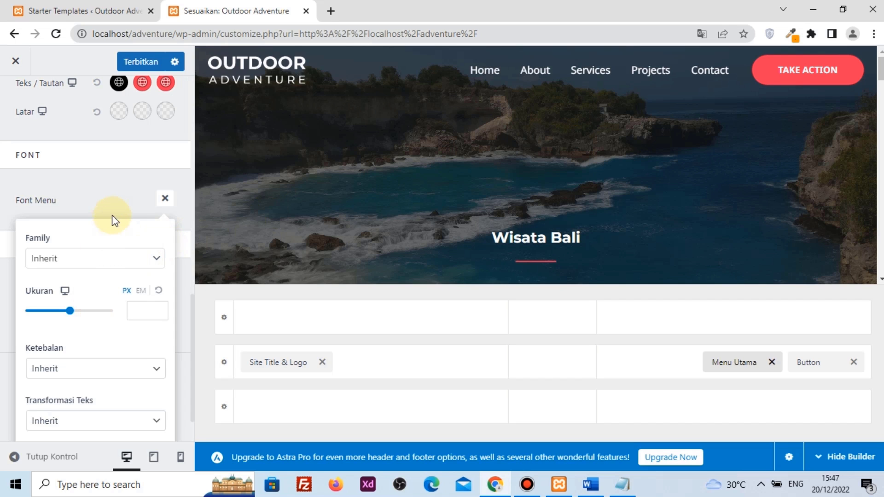
click(108, 189)
scroll(109, 189, up, 10)
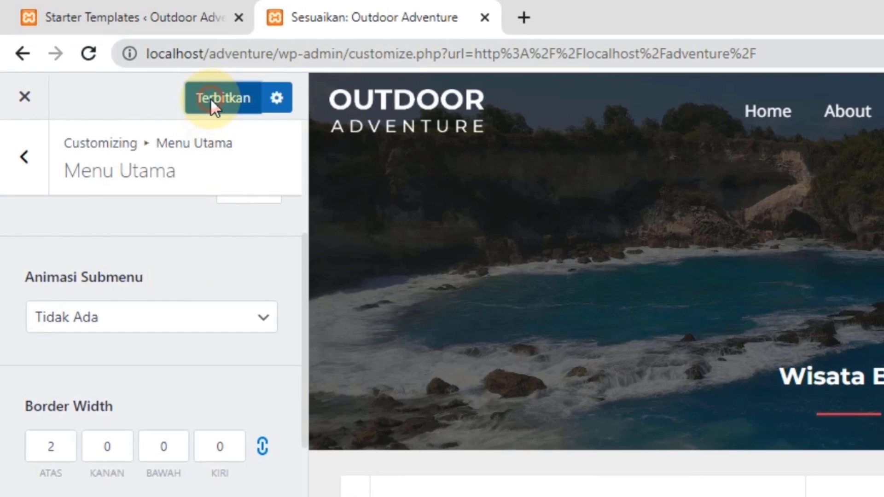
click(210, 98)
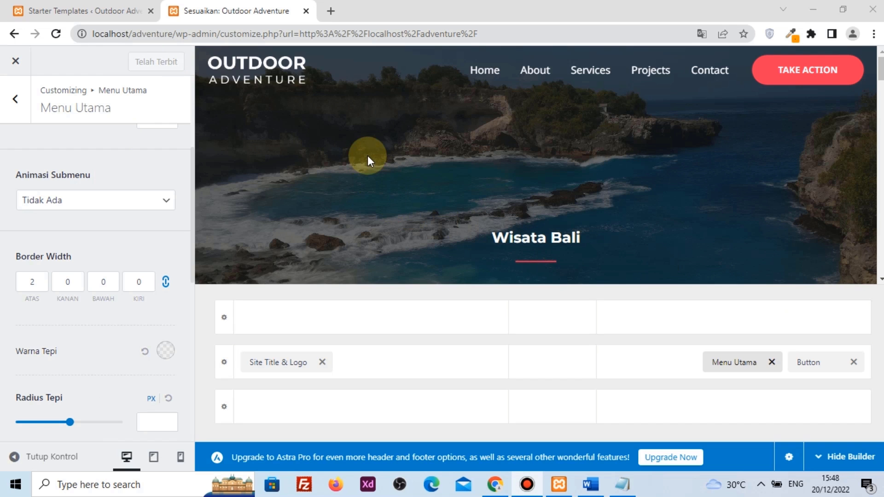
Open the TAKE ACTION header button's settings and review its label and link
mouse_move(805, 78)
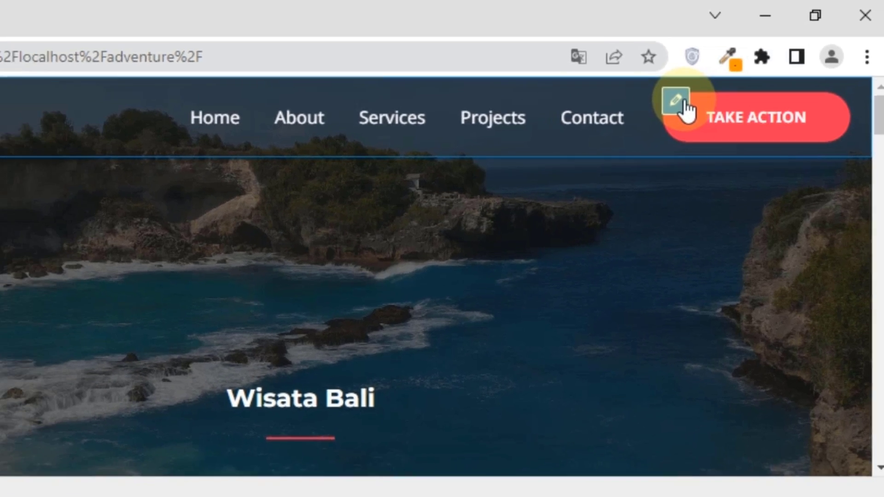
click(658, 115)
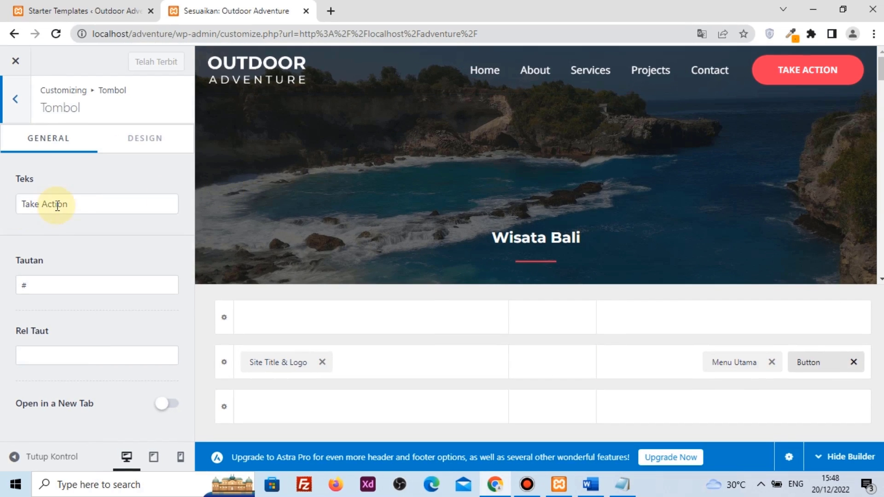
click(86, 203)
drag(111, 201, 3, 213)
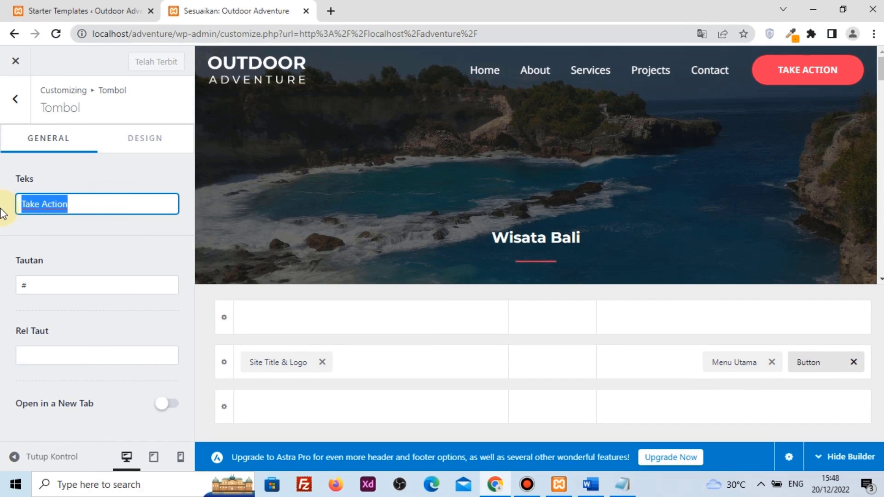
click(49, 280)
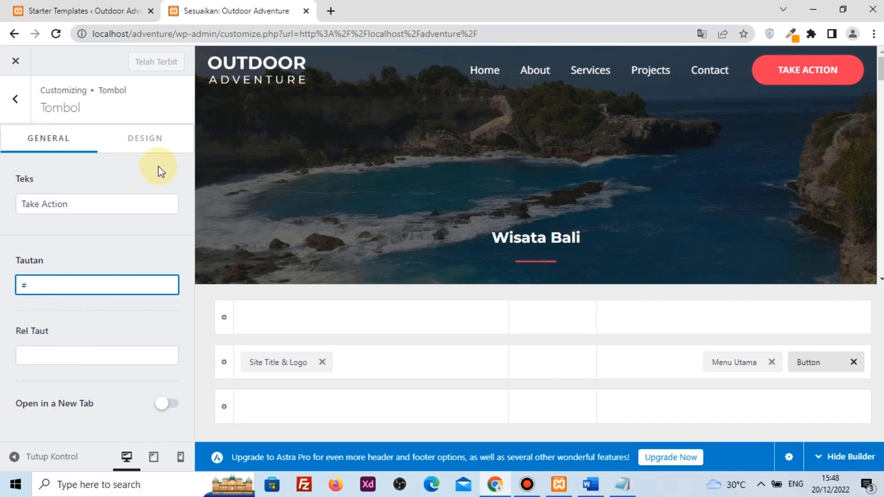
Try red and green TAKE ACTION backgrounds, reset to default, and return to the Customizer's top level
click(154, 144)
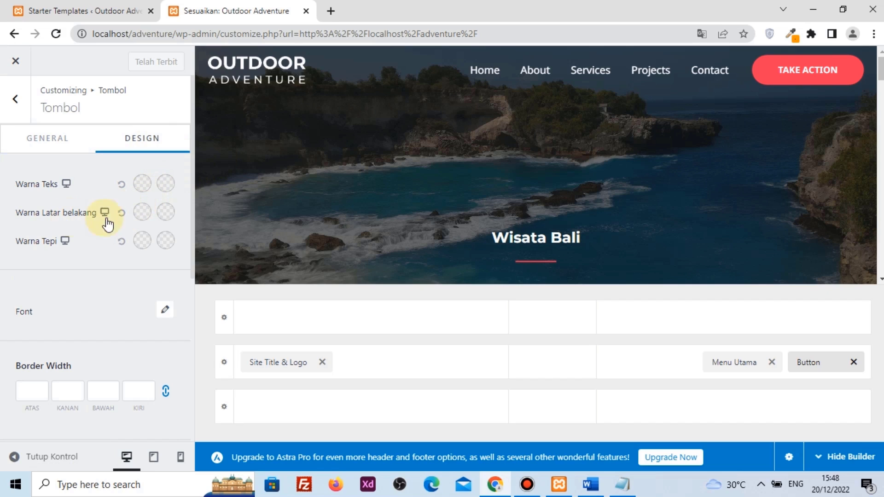
click(141, 214)
click(149, 272)
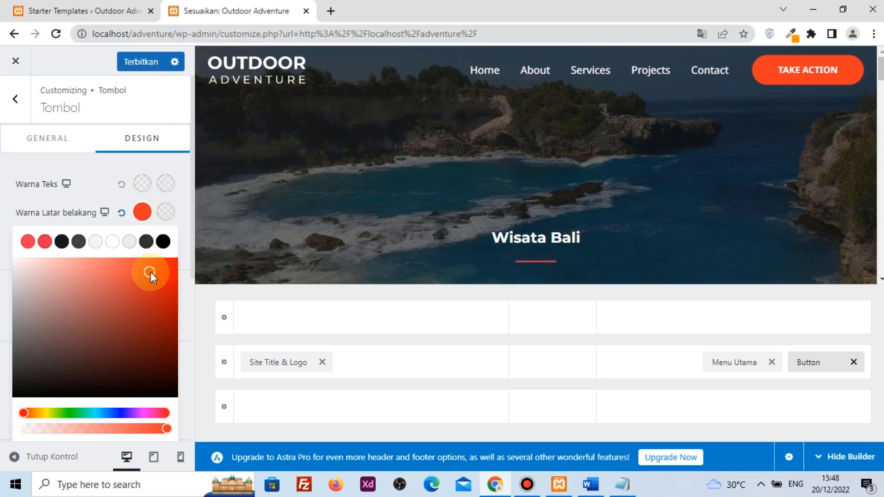
drag(151, 283, 147, 342)
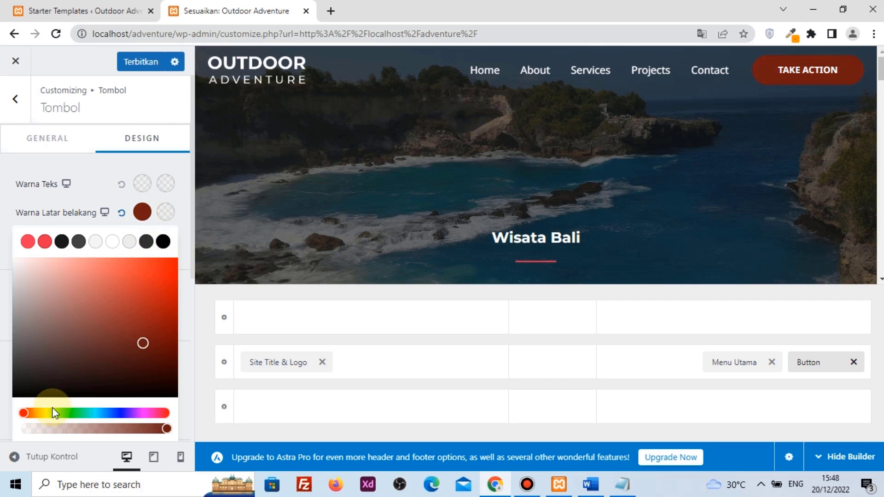
click(153, 264)
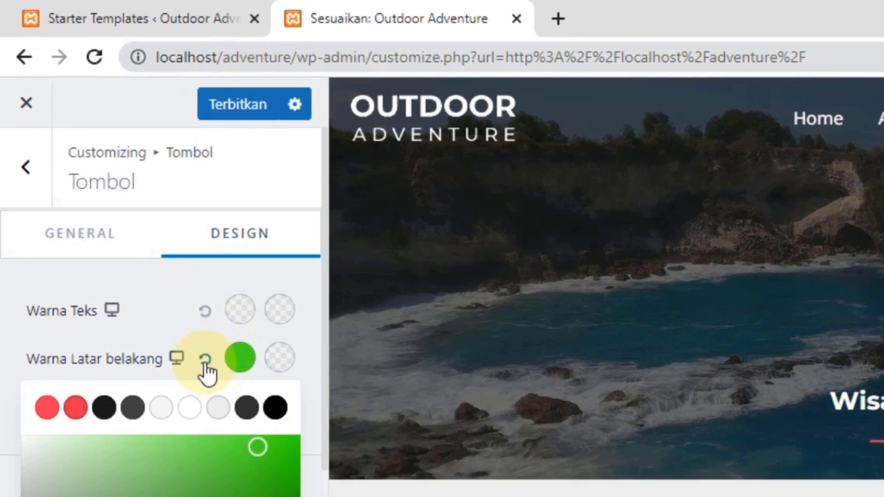
click(121, 212)
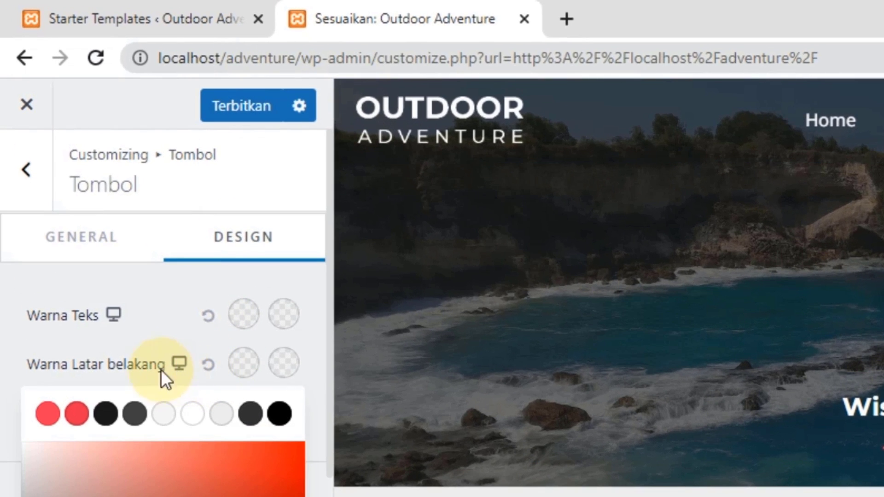
click(45, 188)
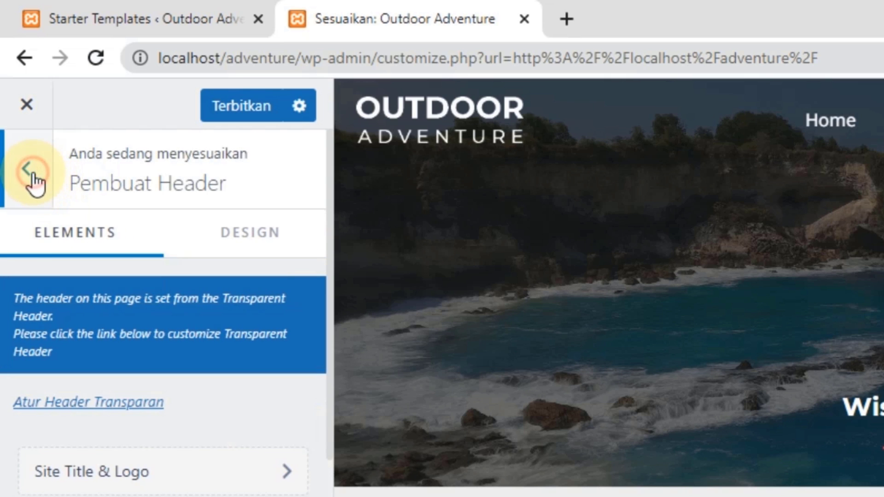
click(32, 175)
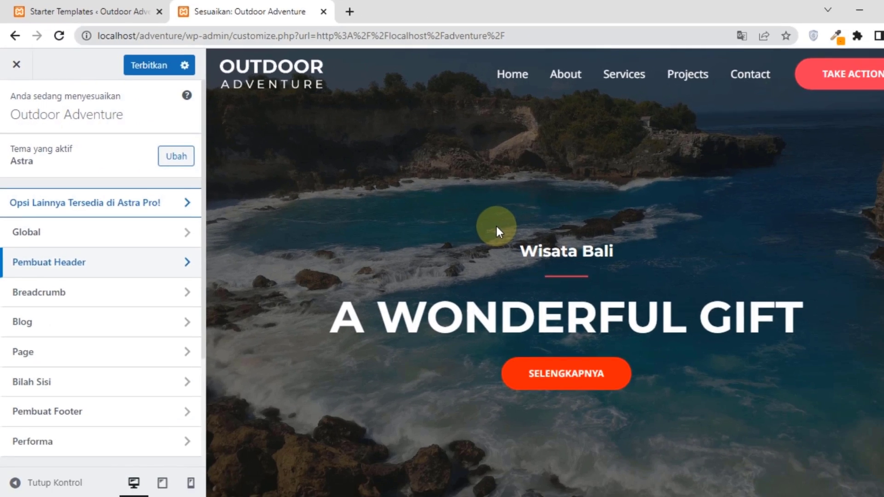
Scroll down to the footer and open the Footer Builder's Design settings
scroll(497, 226, down, 10)
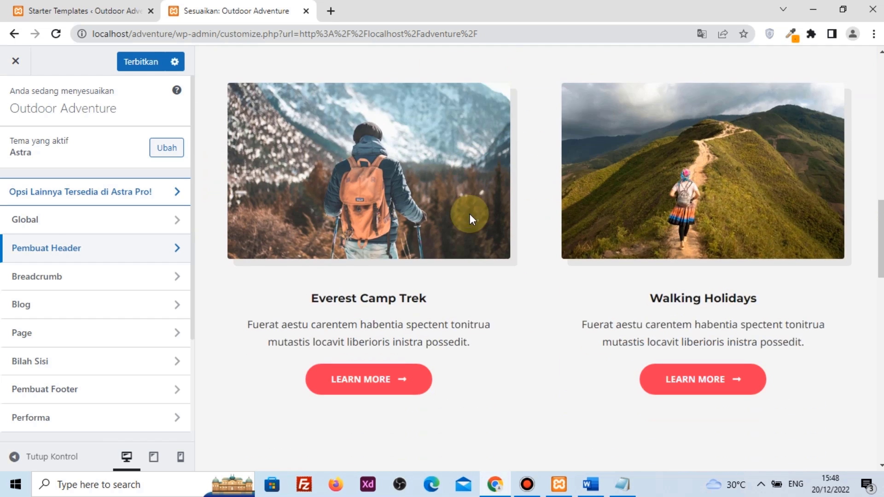
scroll(470, 214, down, 15)
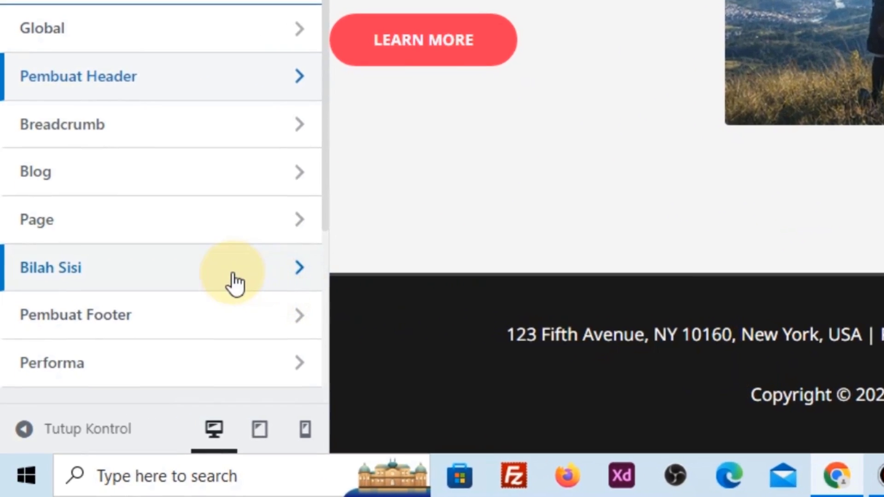
click(154, 322)
scroll(230, 254, down, 1)
scroll(244, 115, up, 1)
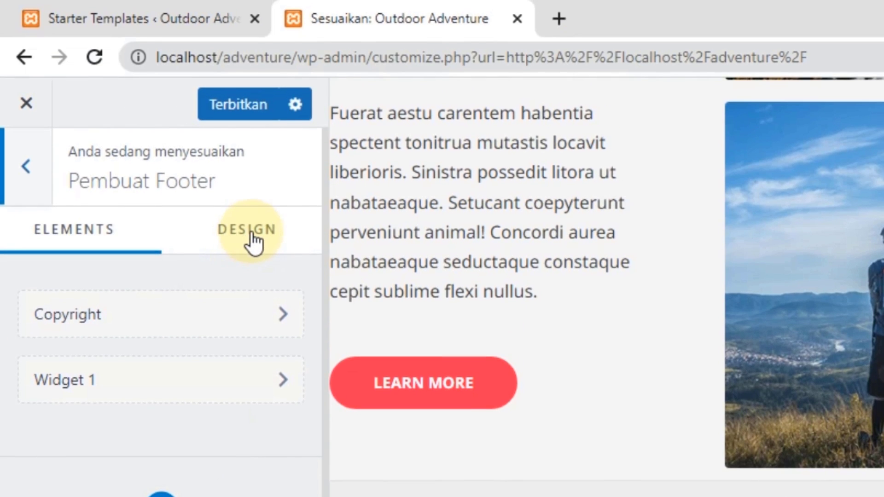
click(250, 174)
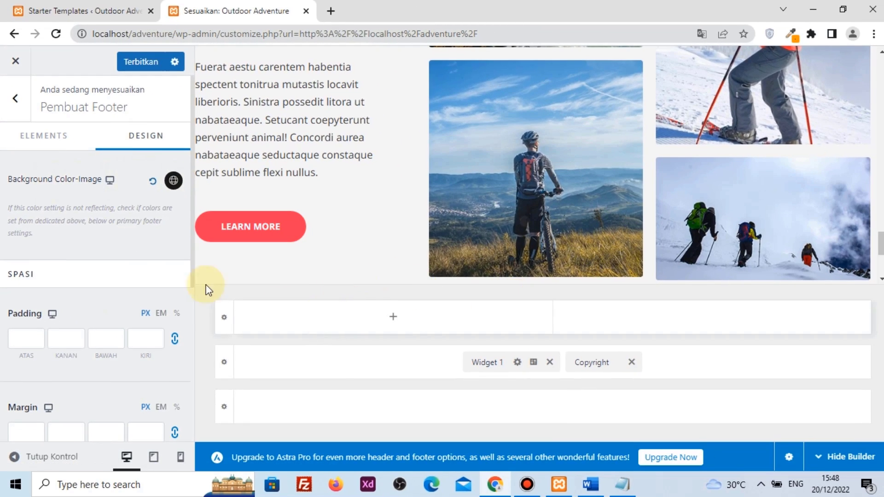
Try a red footer background, reset it to the default, then open the main footer row's settings
click(173, 181)
scroll(566, 227, down, 4)
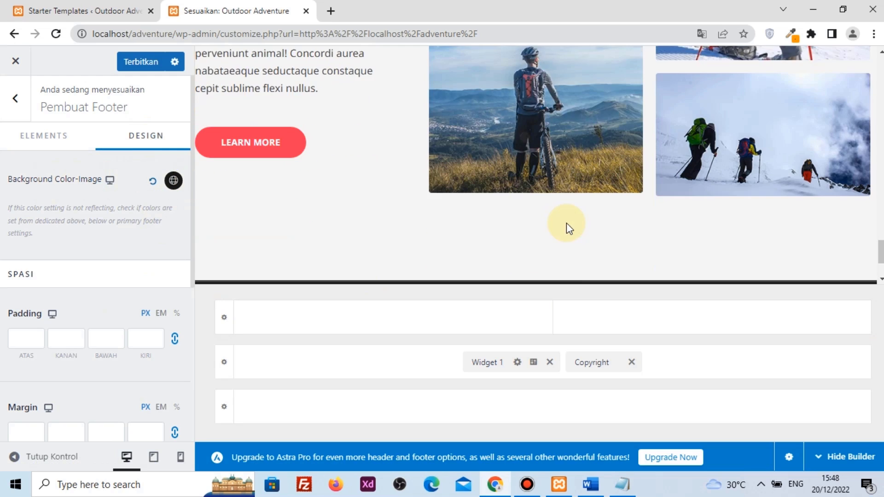
click(173, 180)
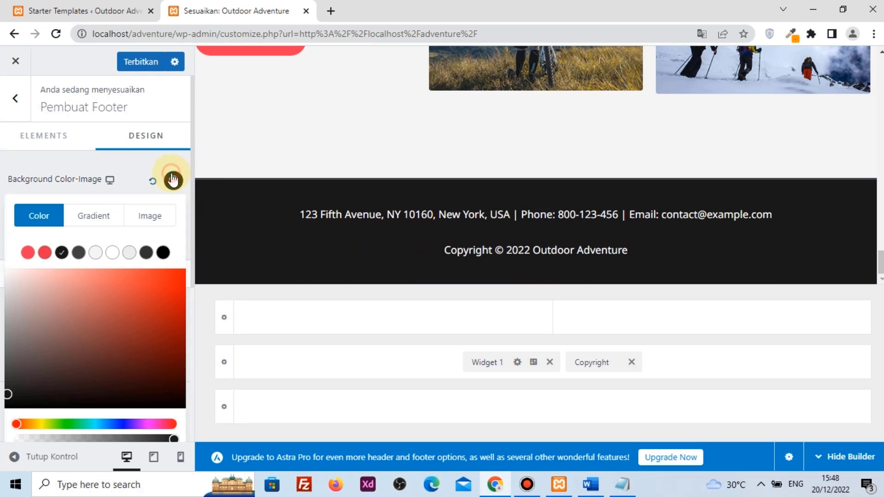
click(176, 290)
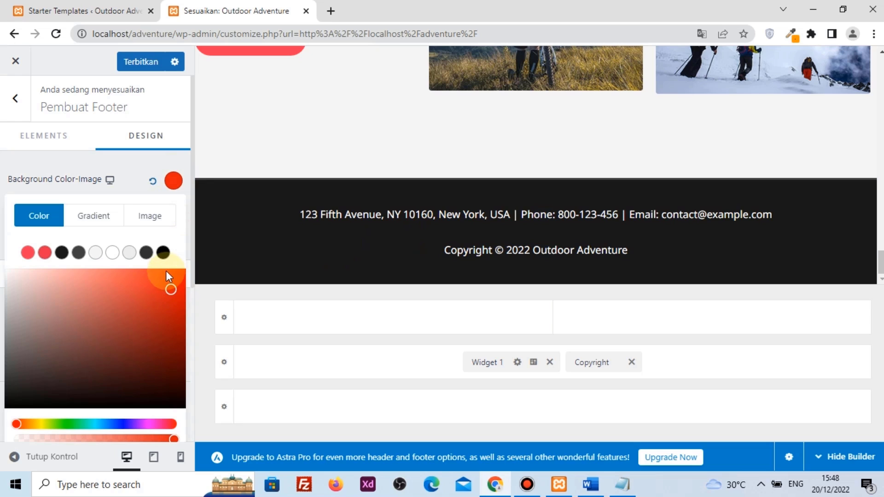
click(156, 182)
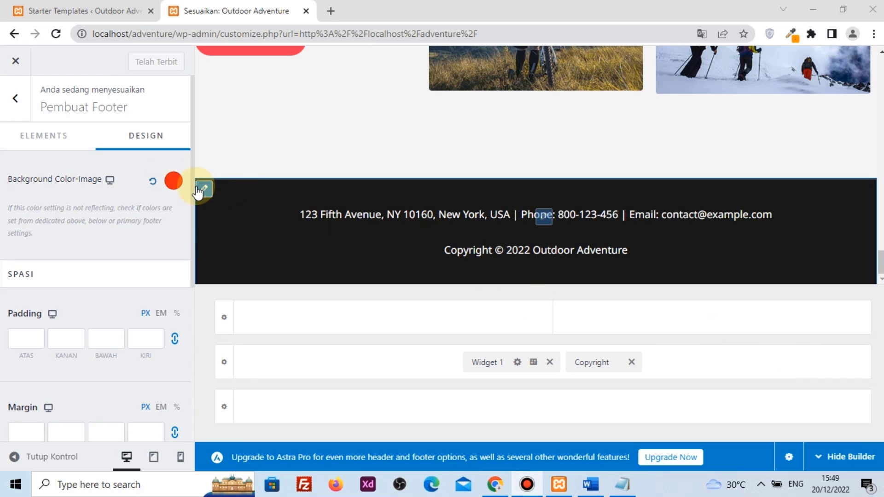
click(155, 183)
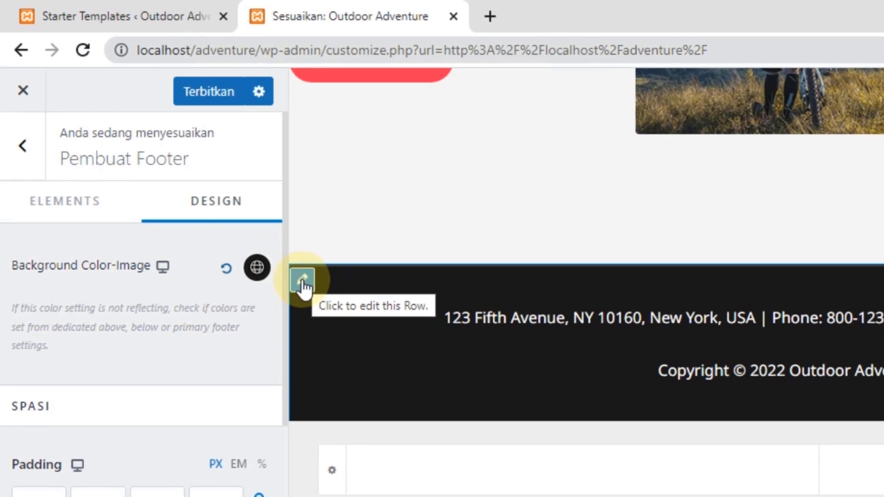
click(266, 251)
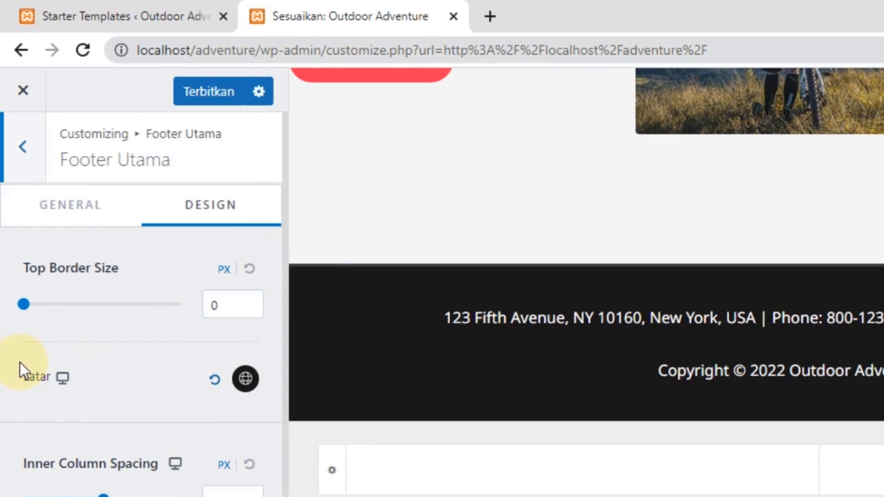
Try red on the footer row background, reset it to black, and open Footer Widget 1's block editor
click(245, 378)
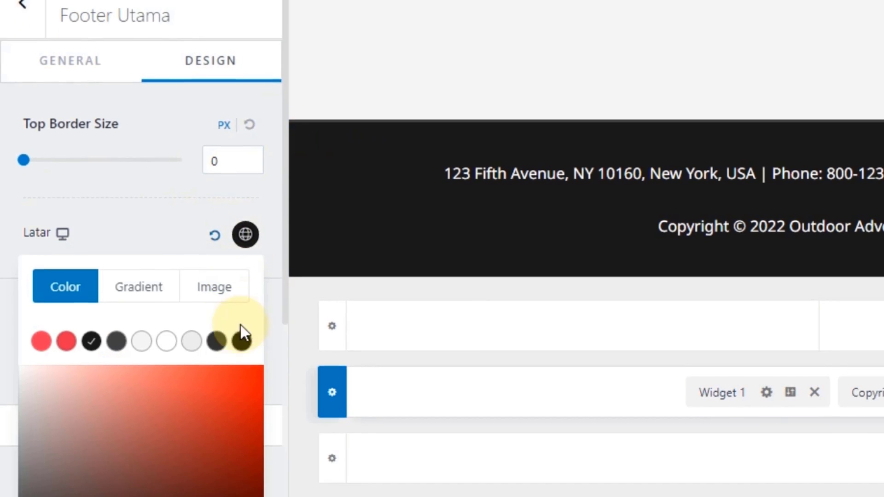
click(240, 444)
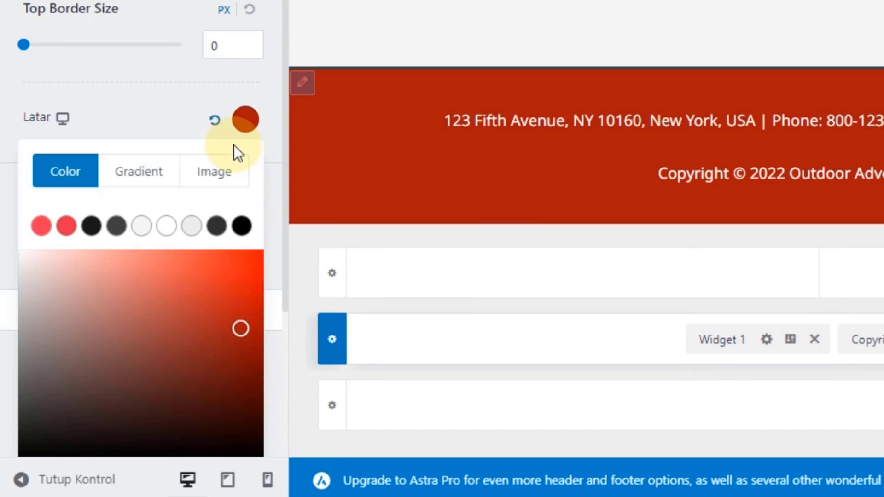
click(215, 121)
click(173, 118)
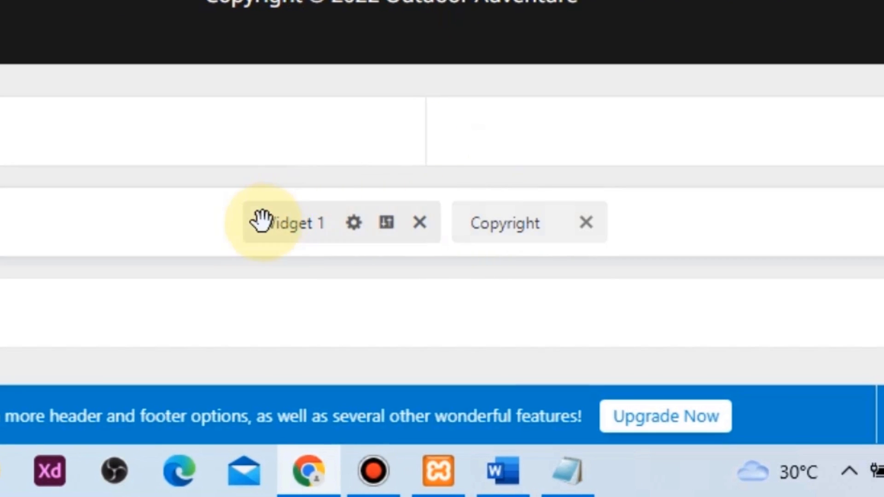
click(278, 234)
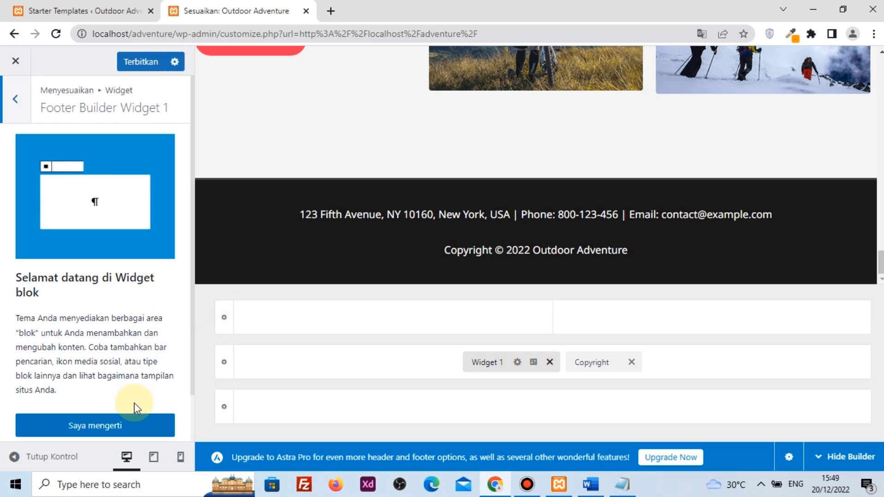
click(118, 429)
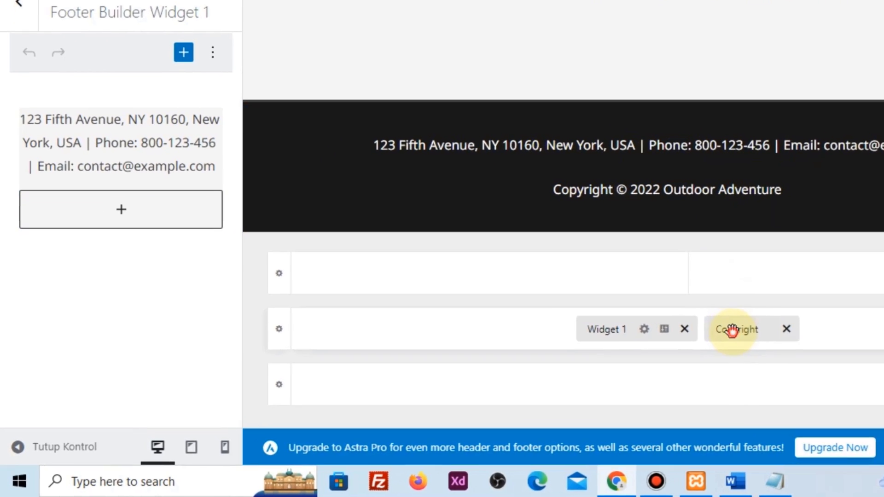
Replace the Hak Cipta footer text with 'copyright | pemoola 2023', publish, and close the Customizer
click(626, 353)
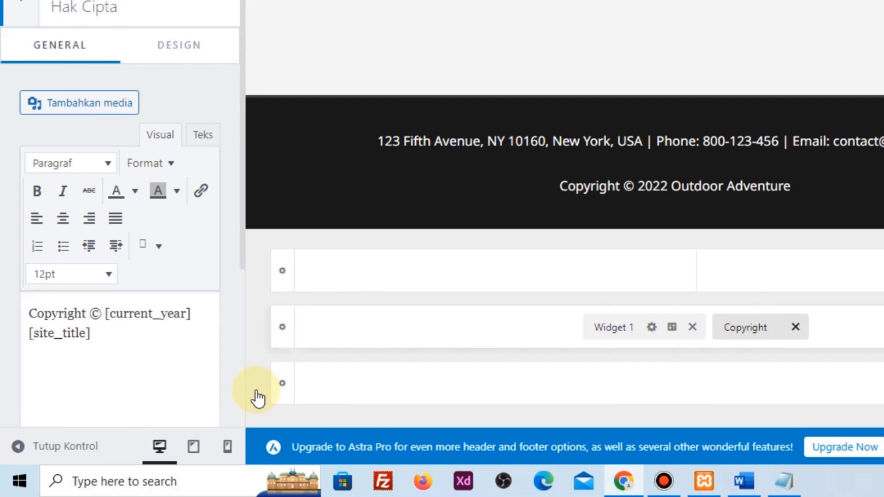
drag(78, 318, 105, 336)
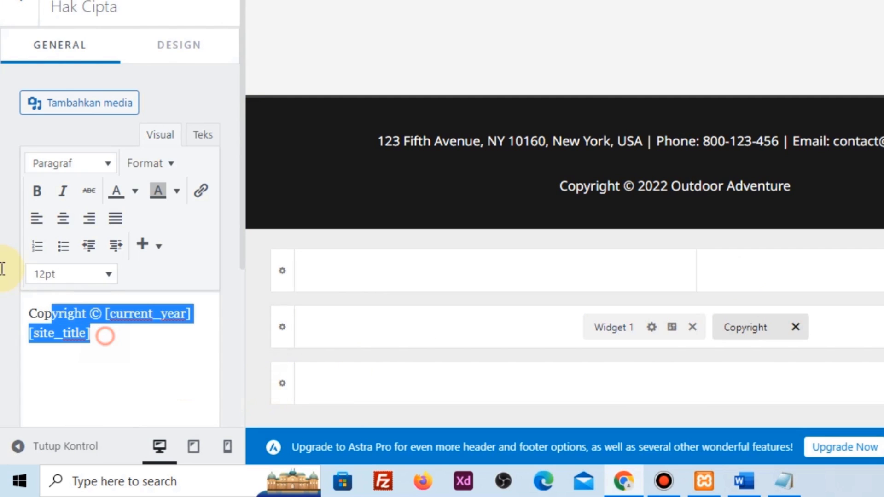
key(ctrl+a)
text(co)
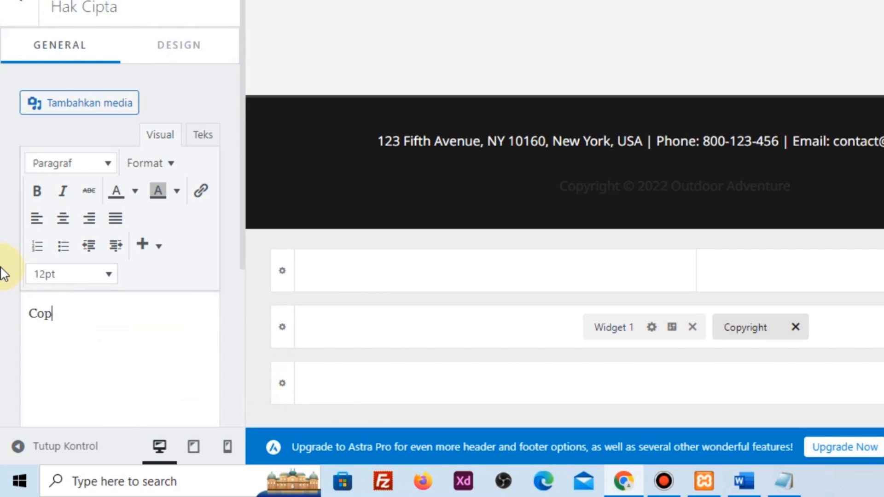
text(pyright | pemoo)
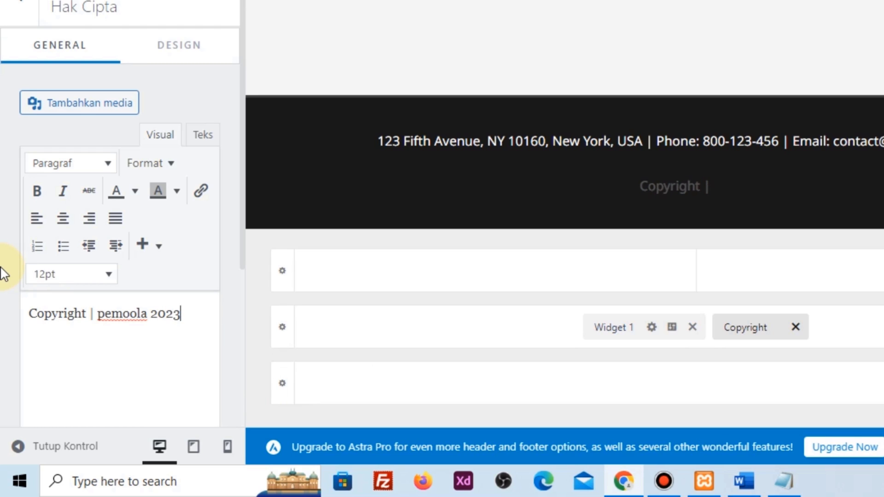
text(la 2023)
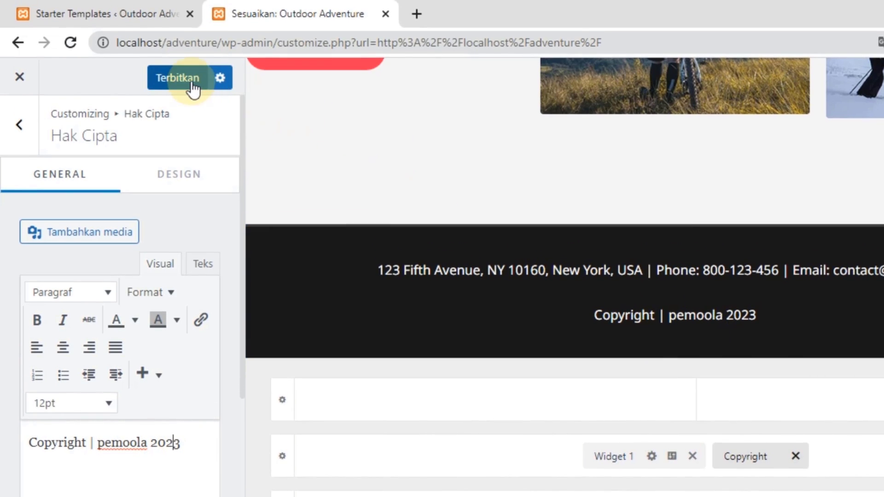
click(190, 82)
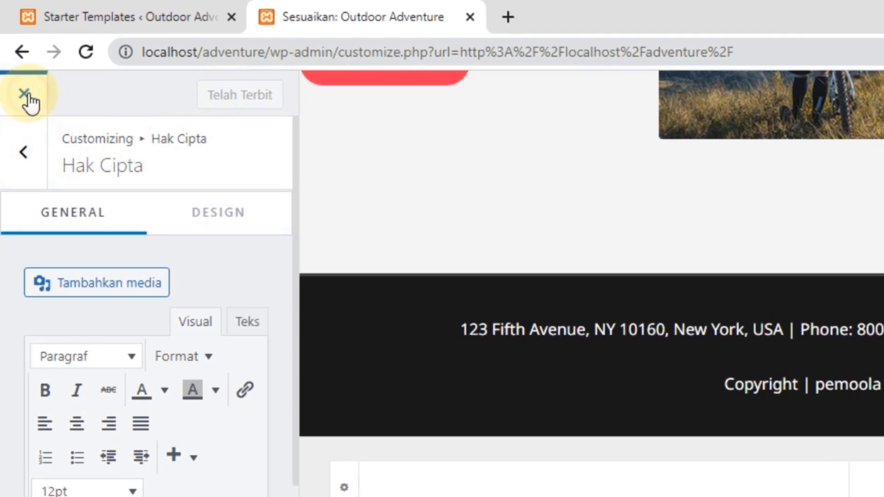
click(16, 63)
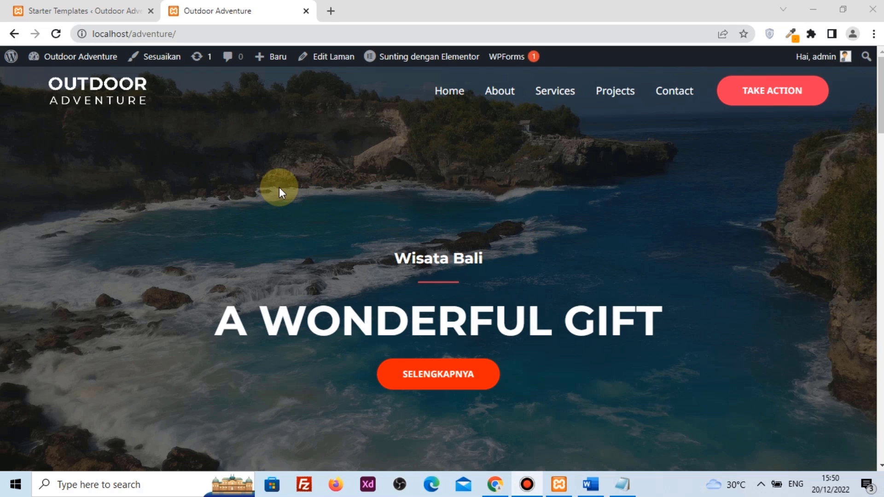
Scroll the live homepage to the footer, select the 'Copyright | pemoola 2023' line, and scroll back up
scroll(382, 165, down, 7)
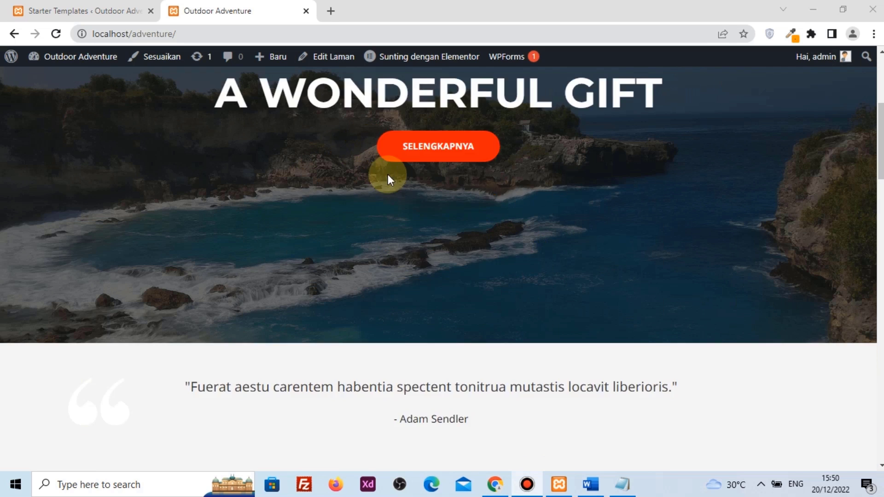
drag(876, 134, 879, 403)
drag(362, 435, 556, 452)
click(556, 452)
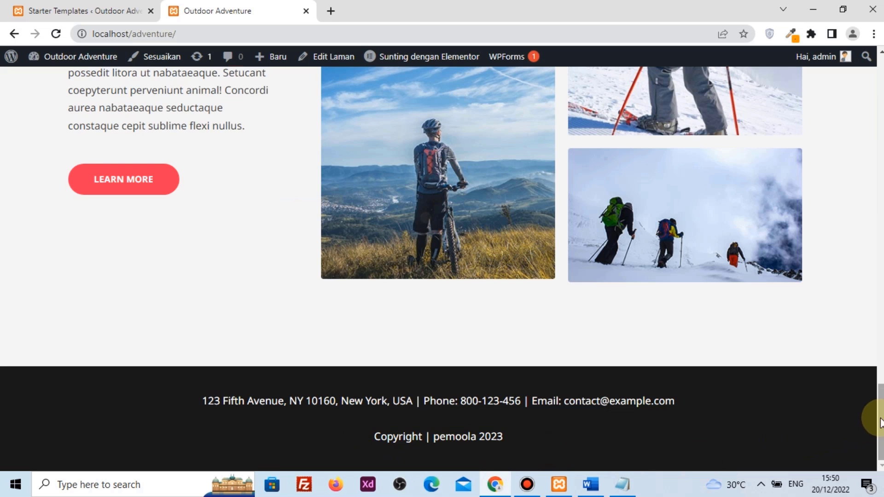
drag(880, 419, 882, 86)
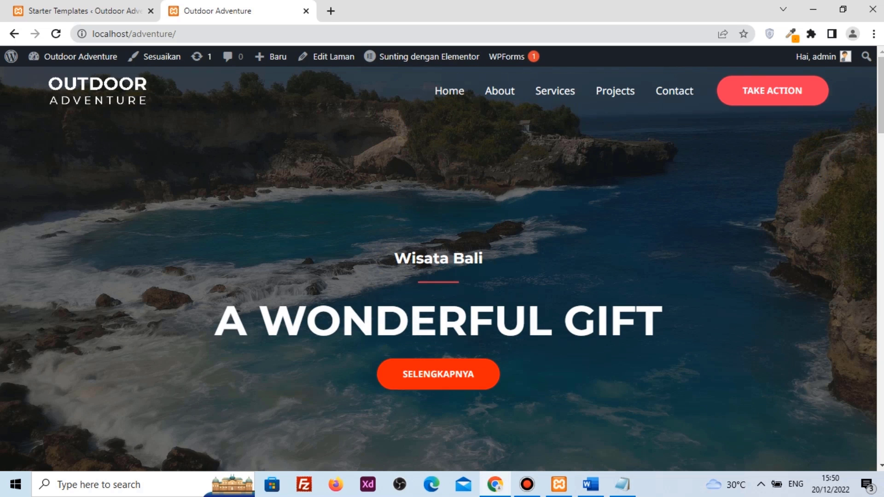
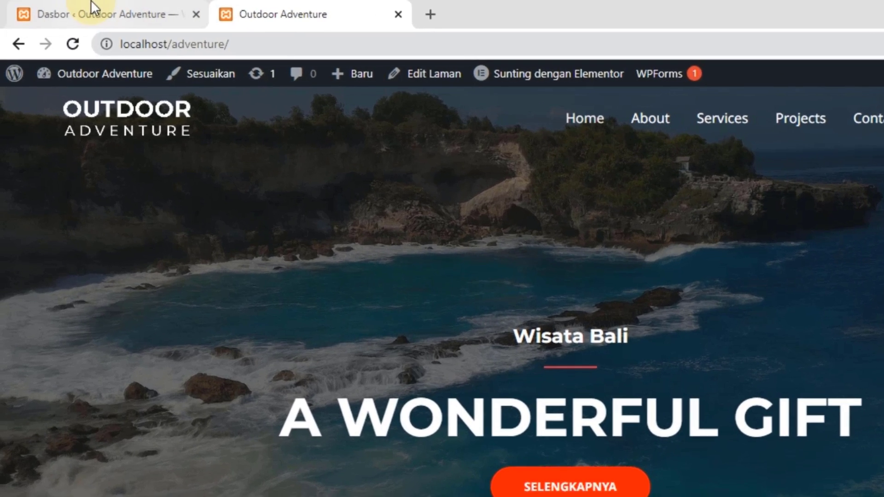
Start a new WordPress page titled 'Fasilitas'
click(70, 4)
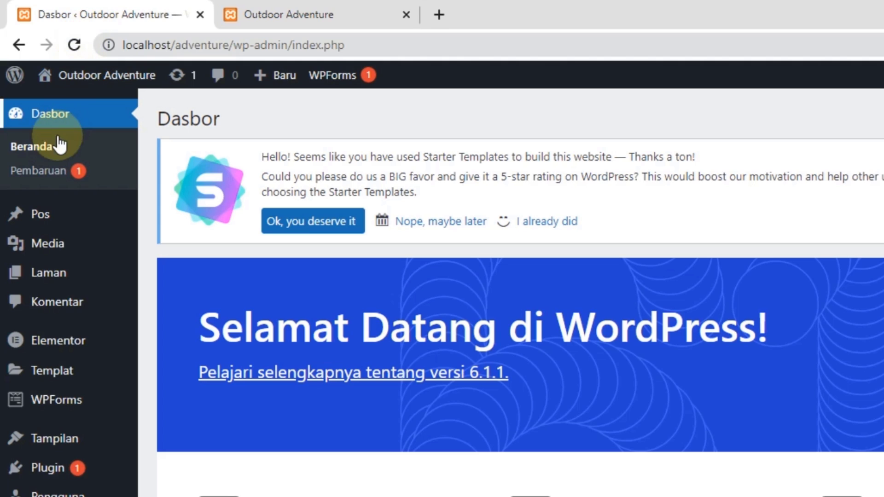
mouse_move(52, 275)
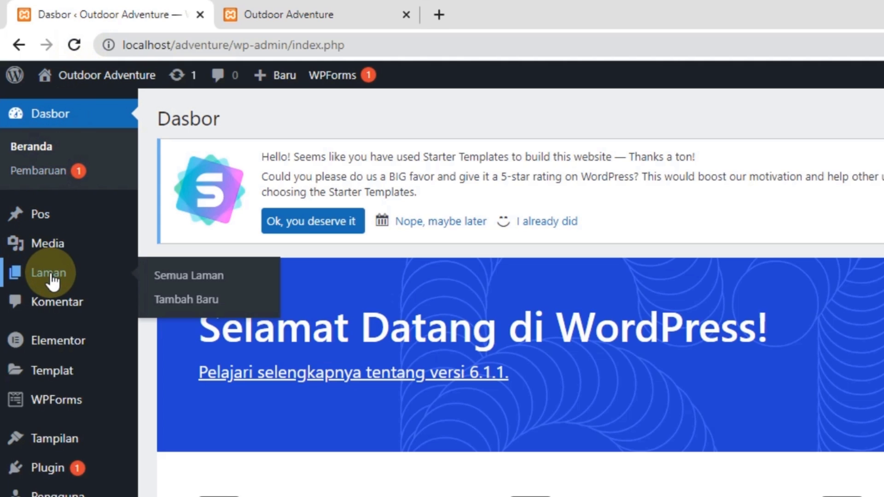
click(174, 302)
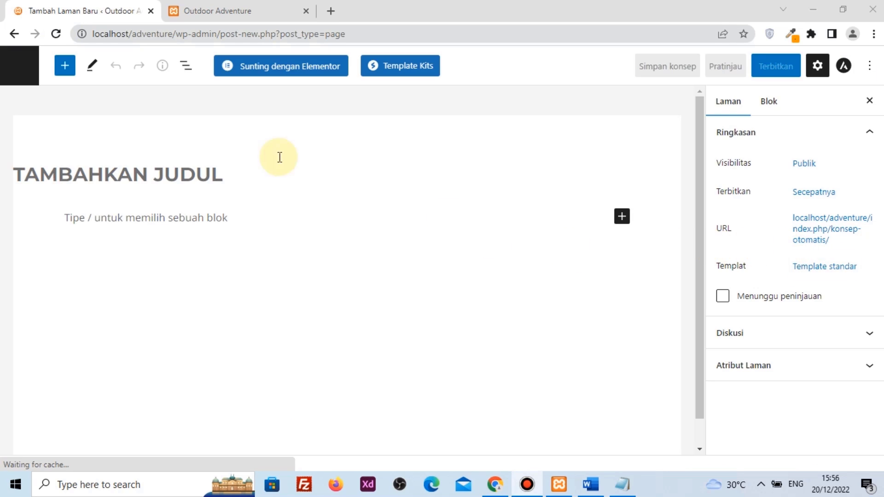
click(207, 172)
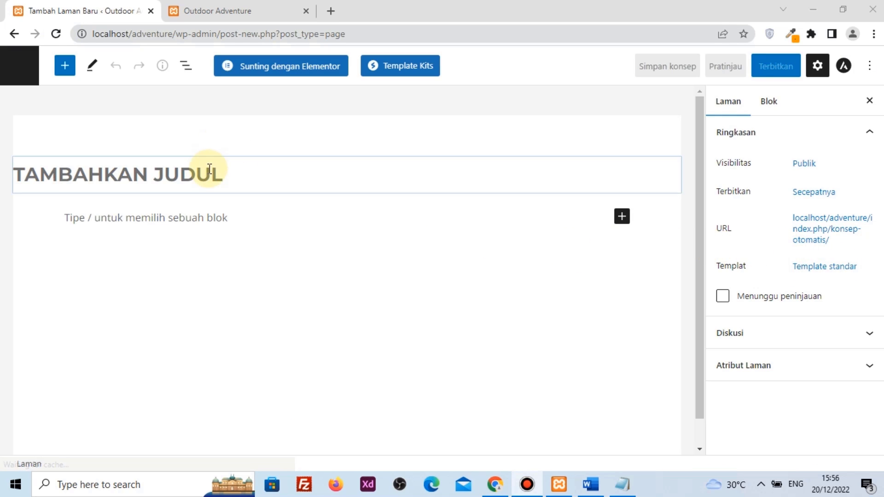
text(D)
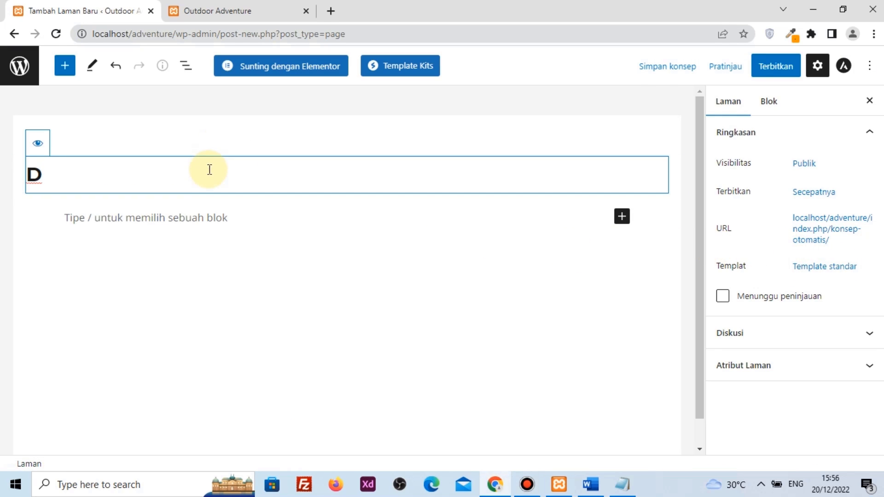
key(BackSpace)
text(F)
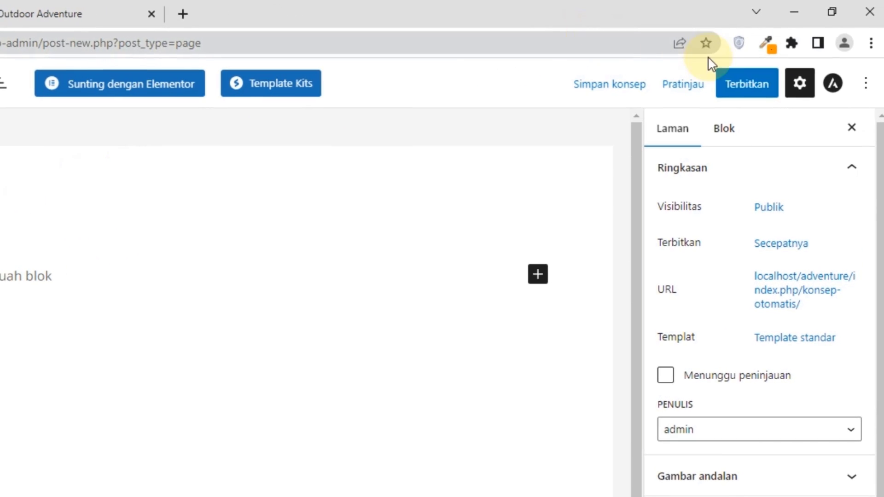
Publish the Fasilitas page and return to the pages list
click(730, 86)
click(730, 84)
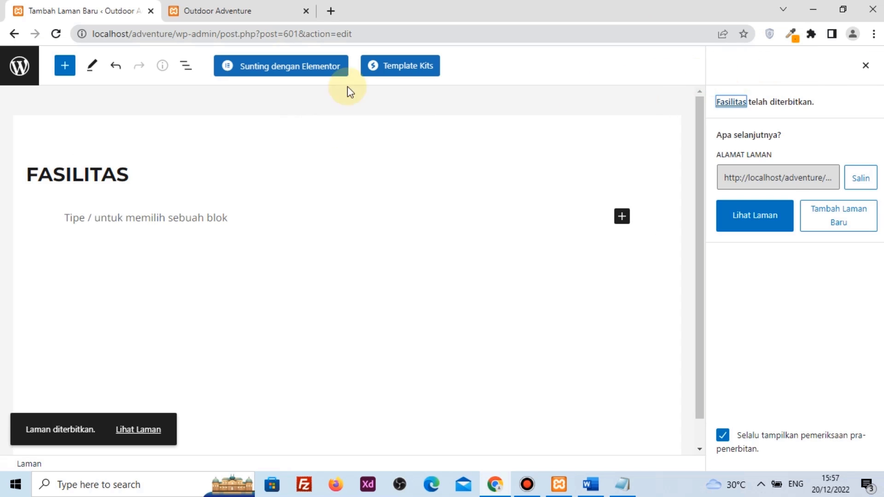
click(20, 64)
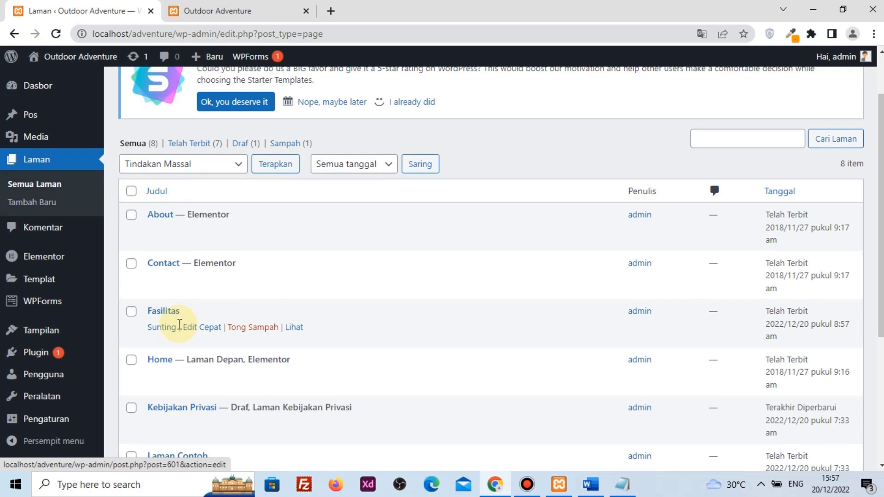
Add the Fasilitas page to the site's navigation menu
click(239, 11)
click(69, 11)
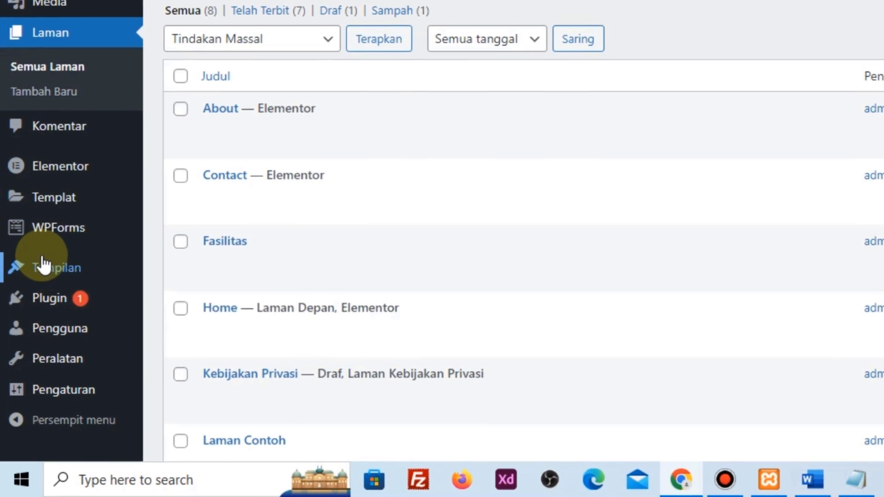
mouse_move(42, 343)
click(205, 289)
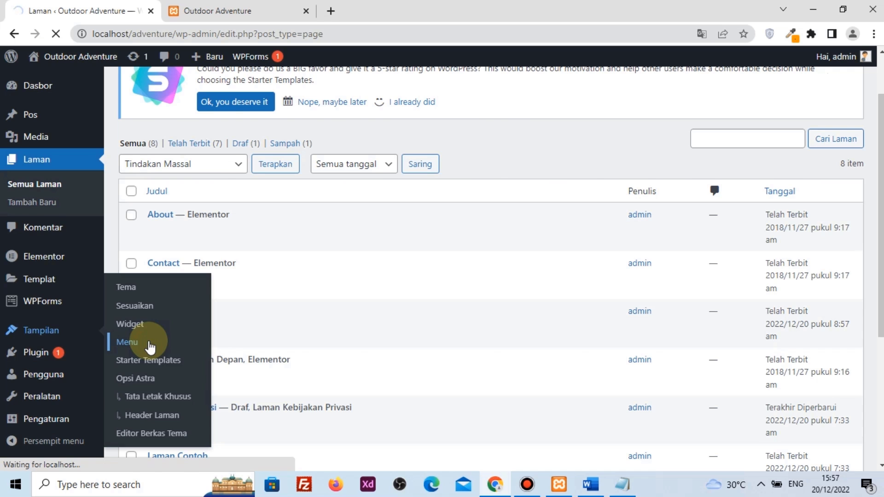
scroll(166, 363, down, 1)
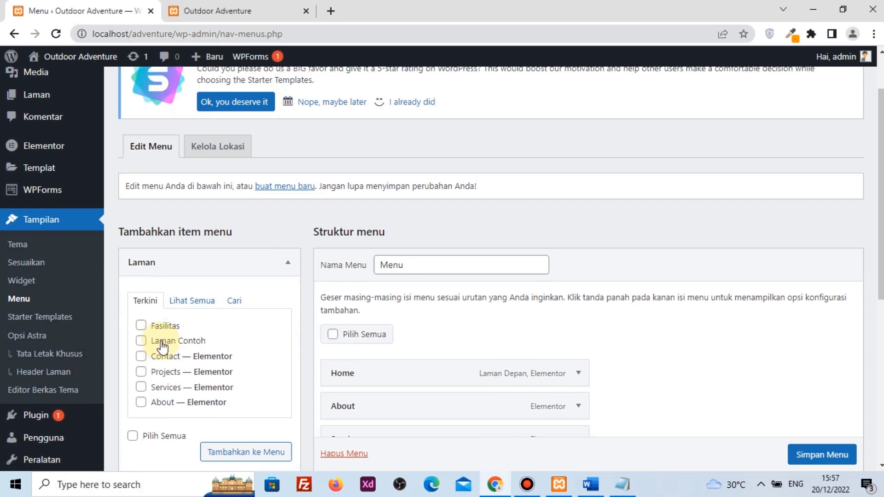
click(141, 326)
scroll(286, 331, down, 1)
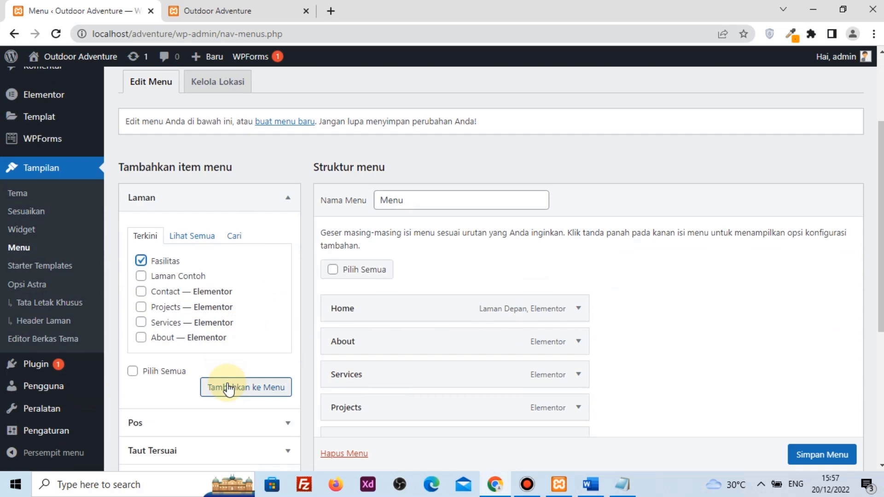
click(228, 388)
Move Fasilitas between Projects and Contact, save the menu, and view the homepage
scroll(302, 359, down, 2)
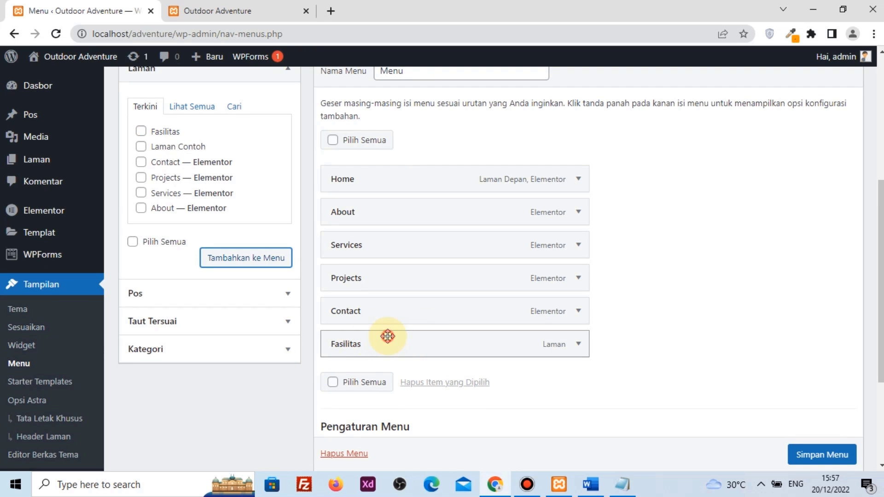
drag(388, 336, 391, 297)
scroll(390, 297, down, 4)
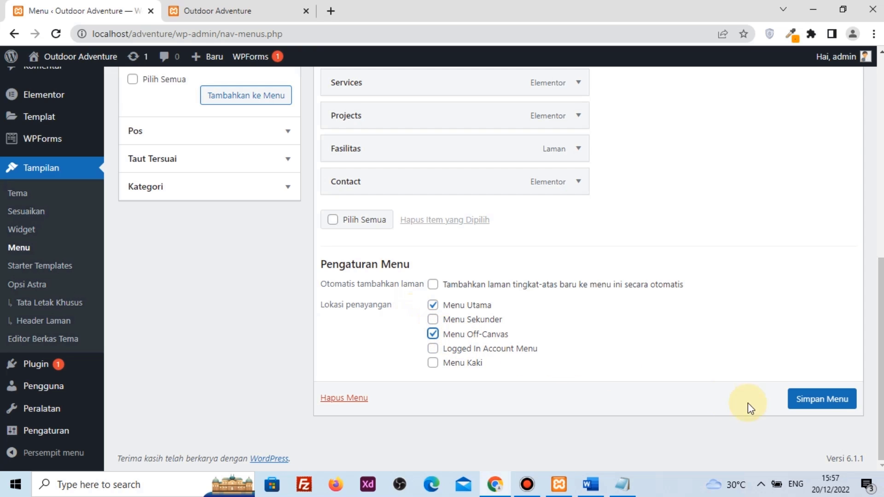
click(838, 407)
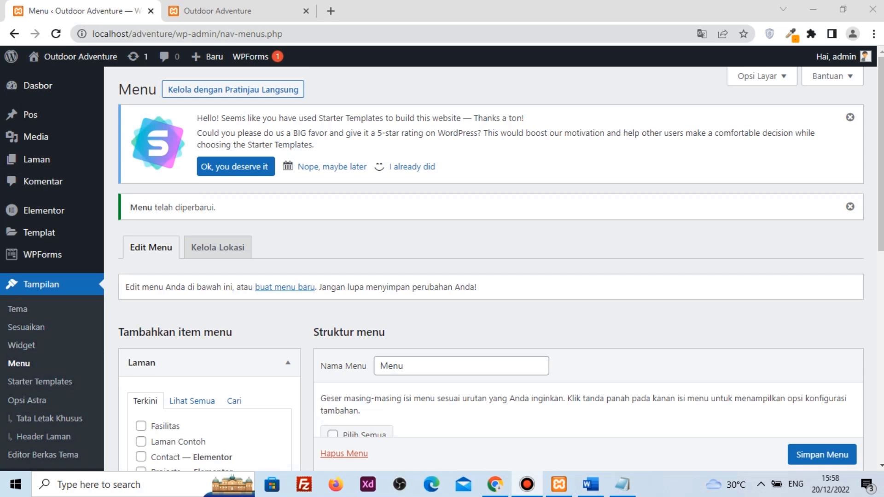
click(211, 11)
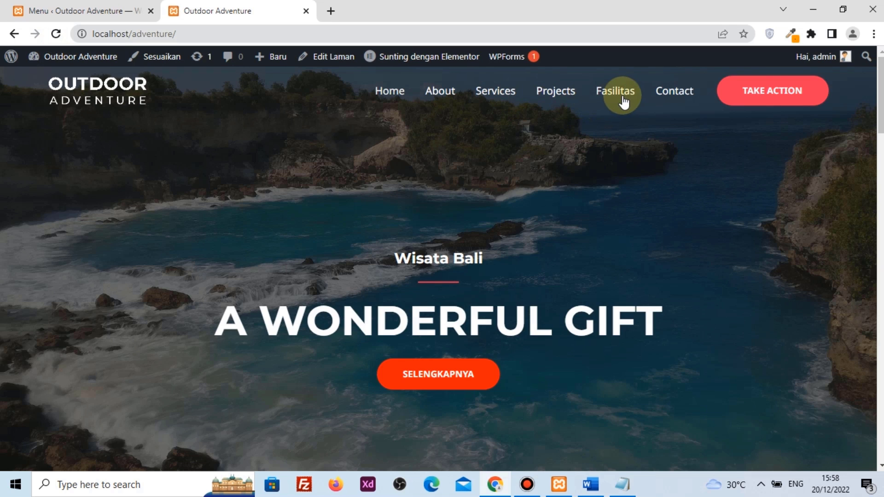
Open the Fasilitas page from the Laman list and launch Elementor on it
click(18, 10)
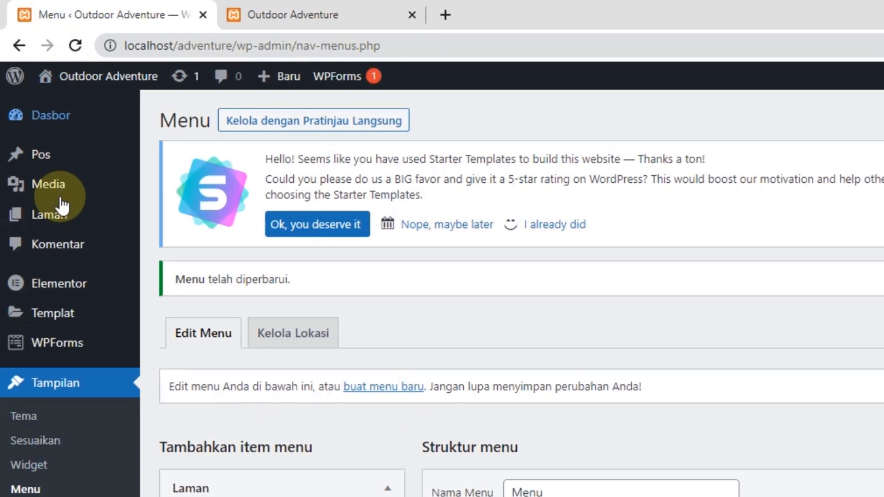
mouse_move(45, 163)
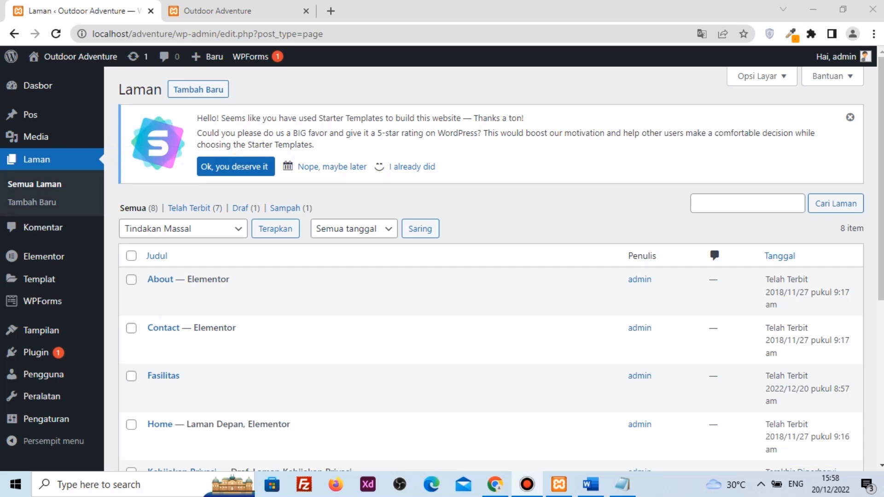
scroll(295, 368, down, 3)
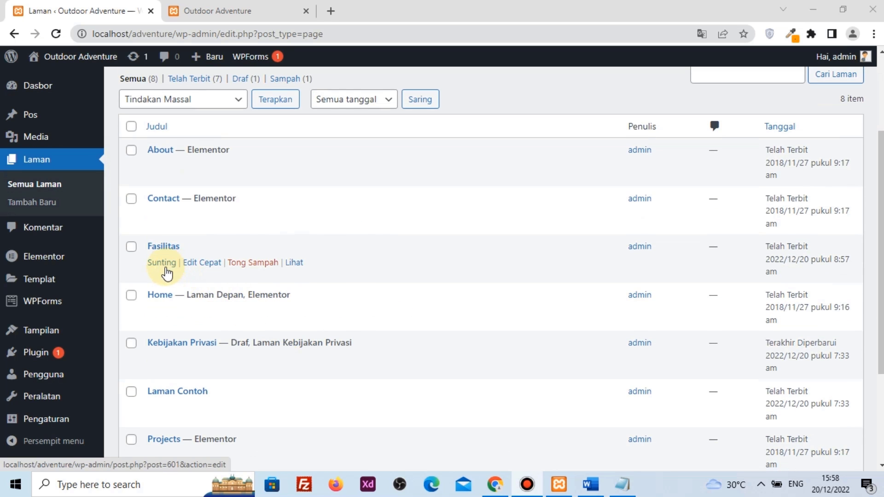
click(162, 264)
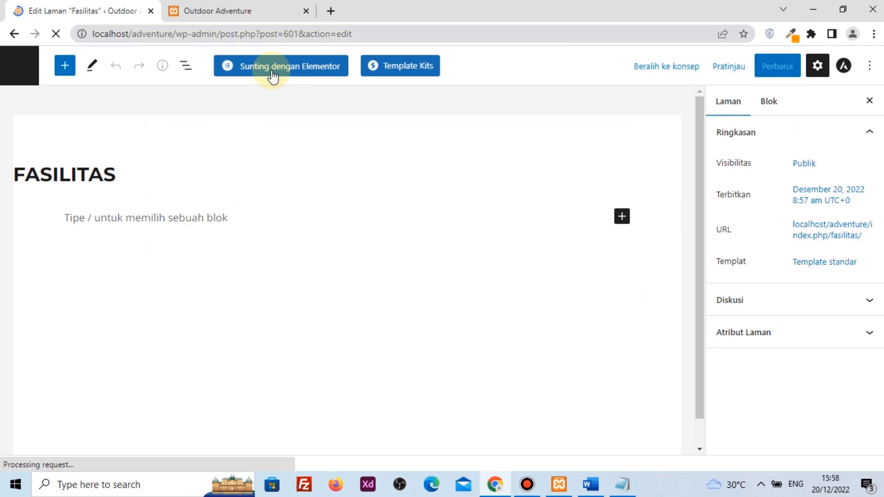
click(245, 69)
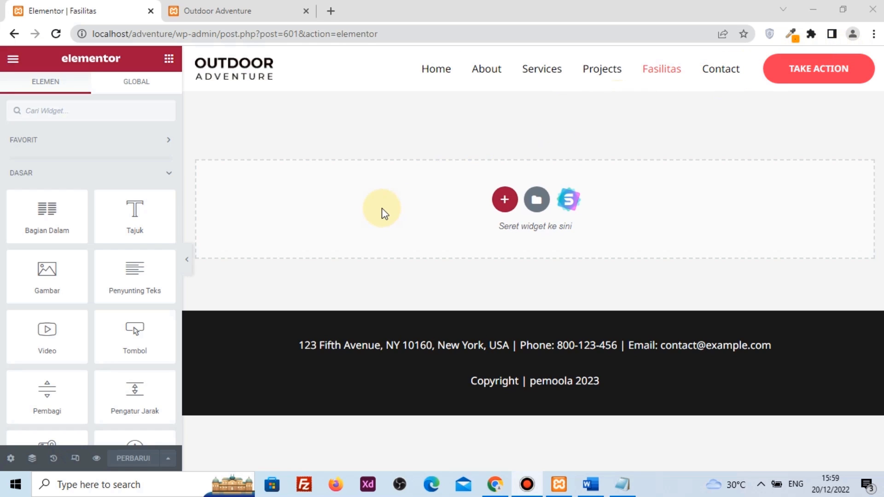
Insert a two-column section at the top of the Fasilitas page, ready for left-column widgets
click(501, 203)
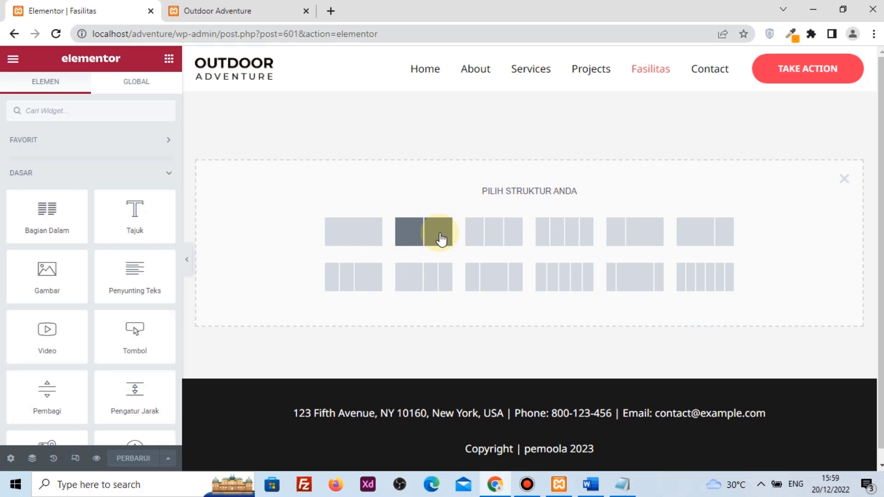
click(411, 243)
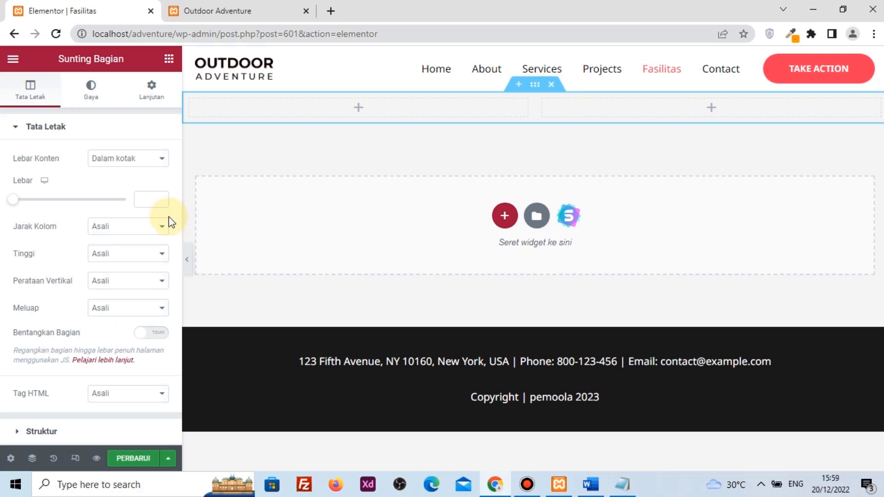
click(359, 114)
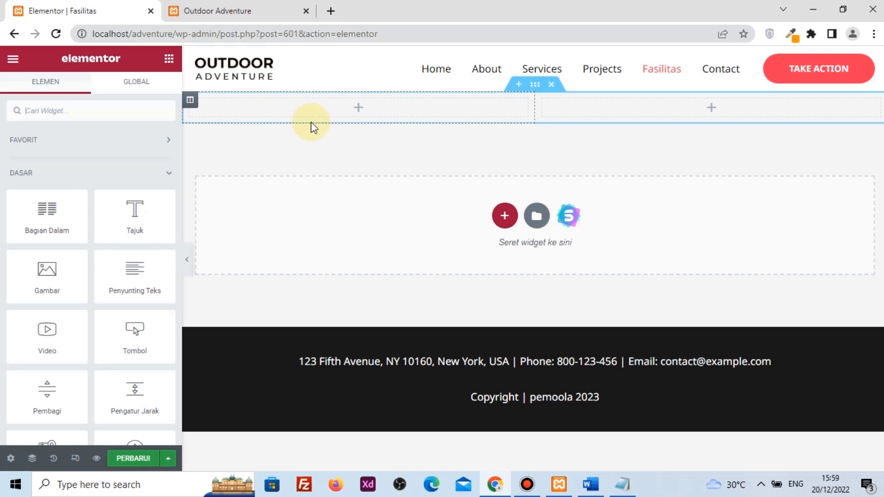
scroll(41, 234, down, 10)
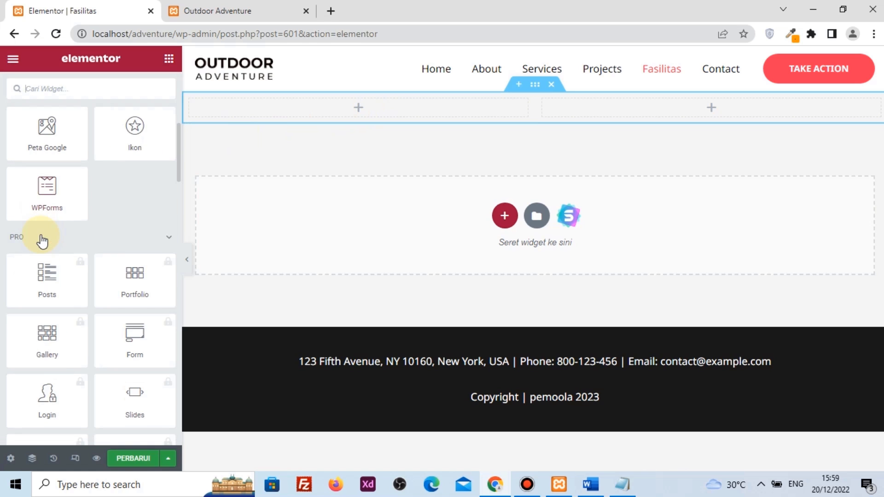
scroll(40, 234, down, 5)
scroll(40, 234, up, 10)
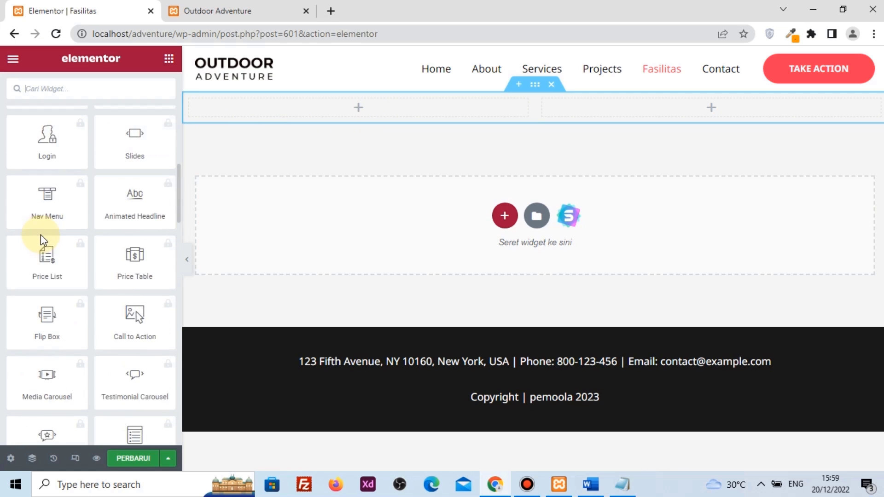
scroll(41, 234, up, 3)
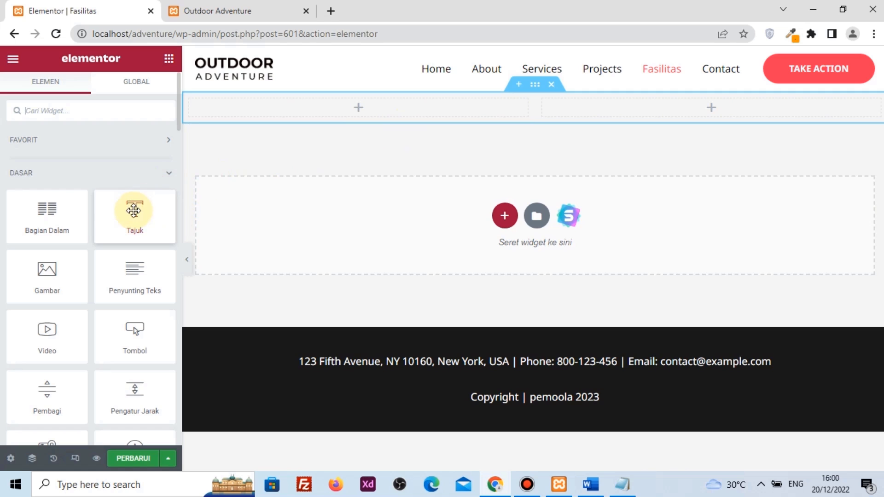
Place a heading in the left column and set its text colour to bright red (#F80202)
drag(127, 229, 336, 99)
click(132, 186)
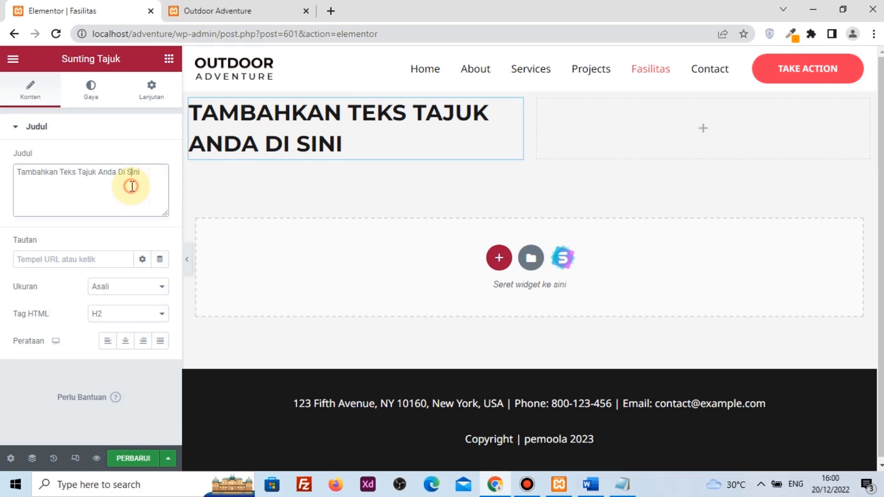
drag(143, 175, 7, 172)
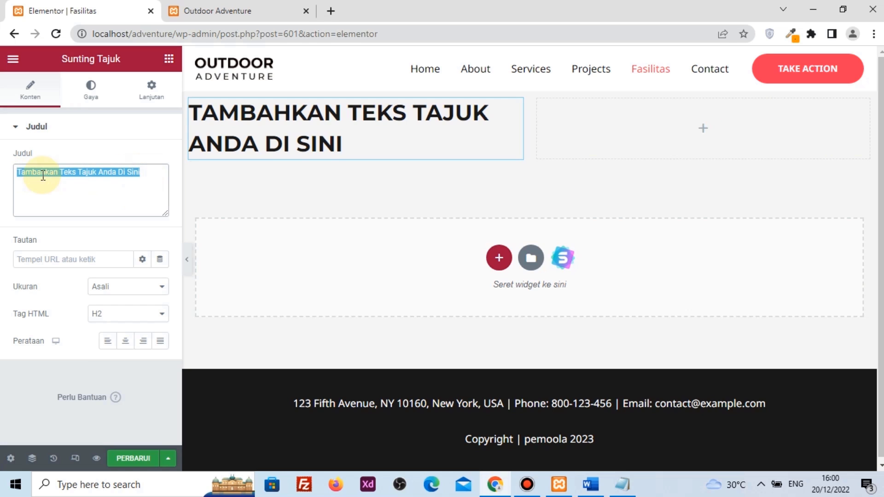
drag(140, 173, 6, 174)
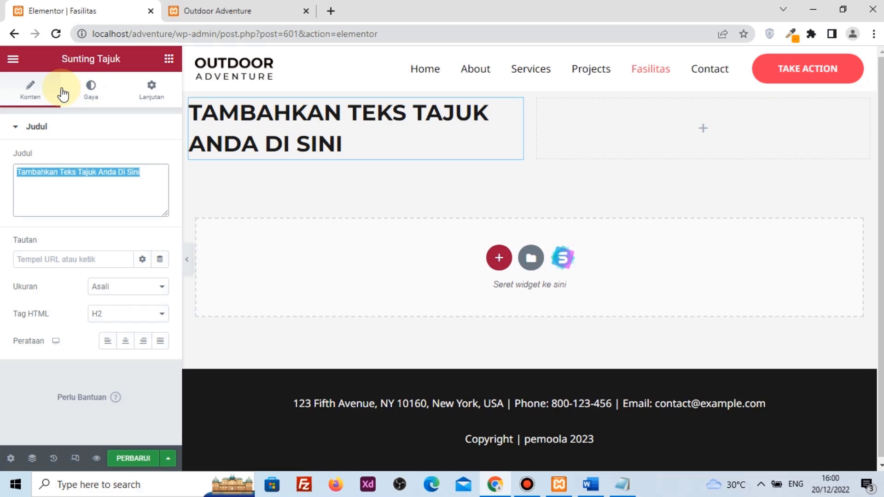
click(95, 97)
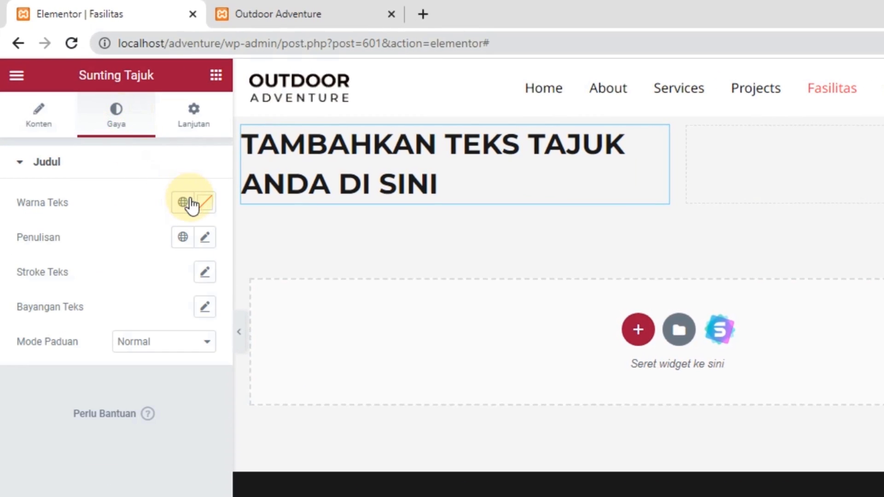
click(205, 203)
click(271, 299)
drag(272, 299, 306, 266)
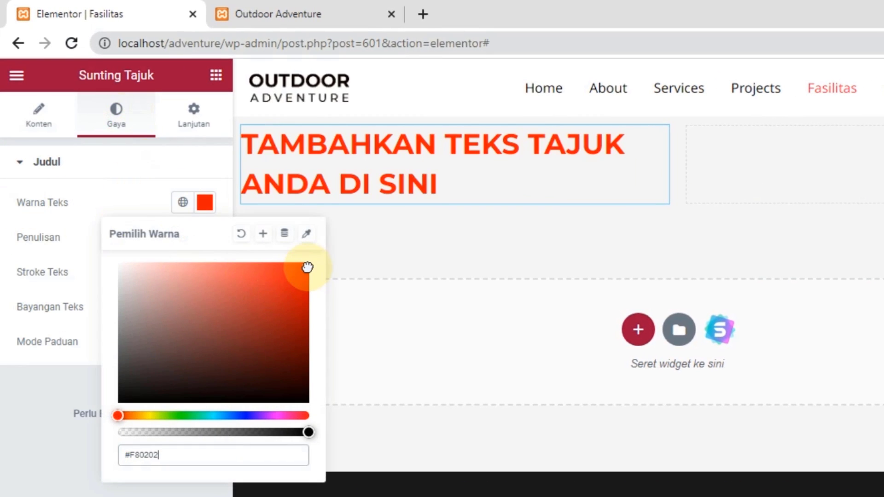
Replace the heading's placeholder text with 'Travel jakarta'
click(35, 119)
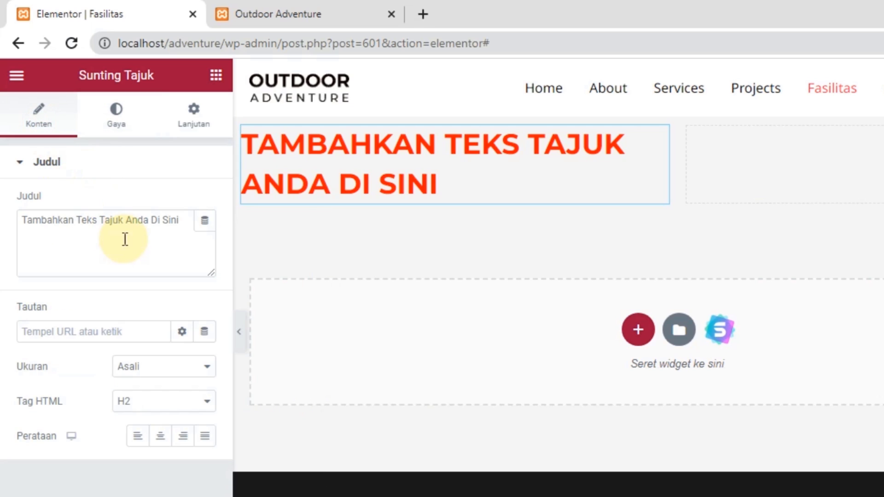
double_click(174, 332)
click(153, 244)
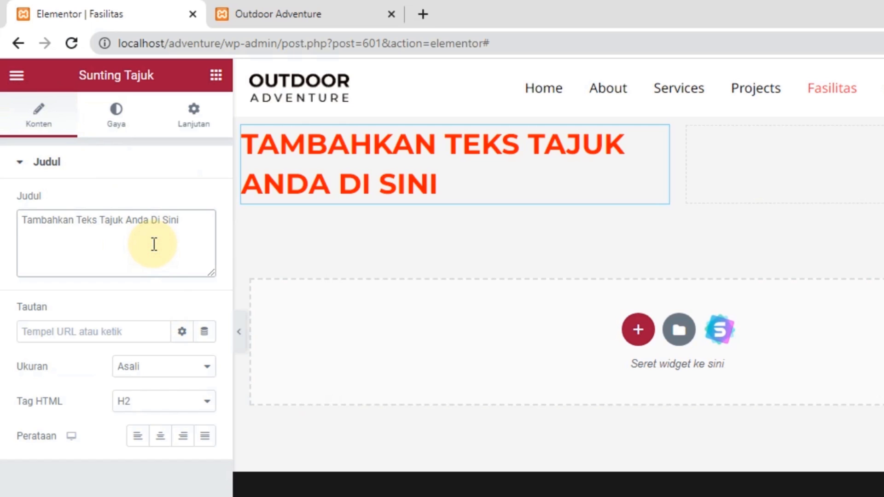
key(ctrl+a)
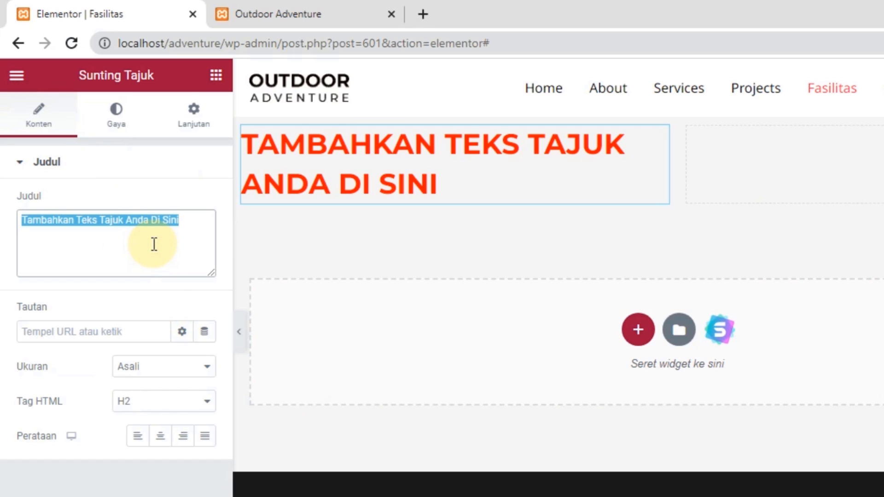
text(j)
key(BackSpace)
text(t)
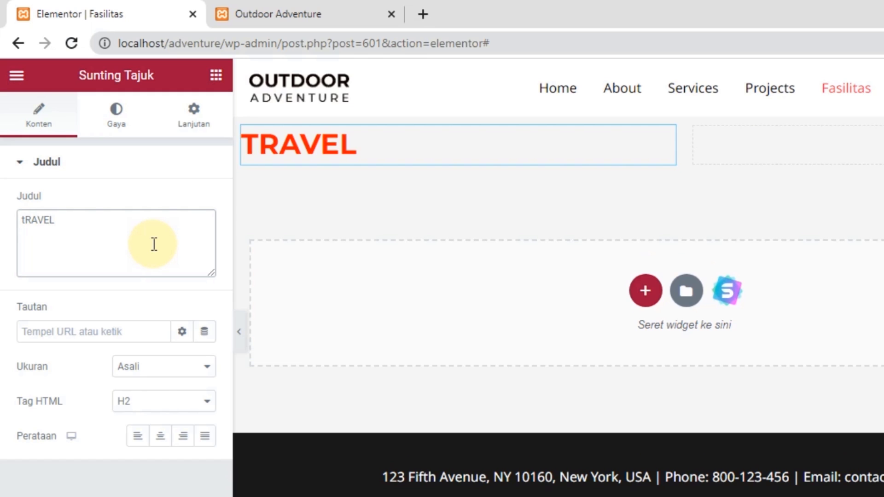
text(RAVE)
key(BackSpace)
key(BackSpace)
key(BackSpace)
key(BackSpace)
key(BackSpace)
text(Travel jakarta)
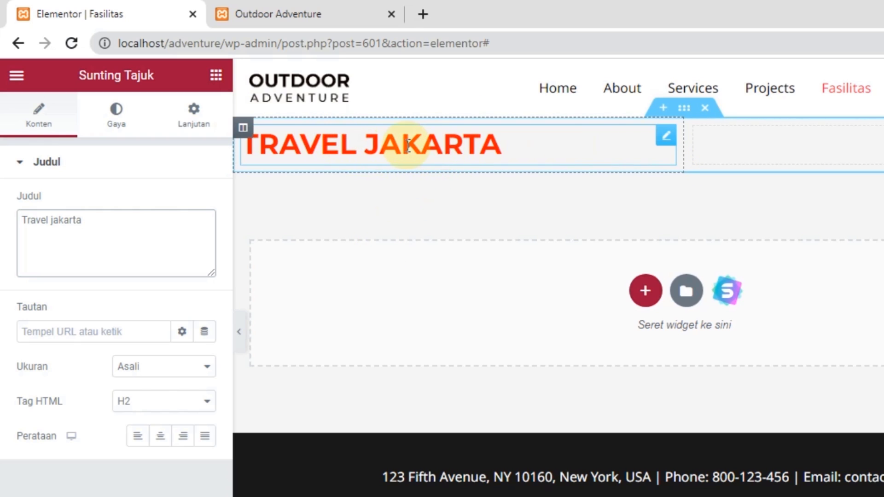
Add a 'Klik di sini' button below the Travel Jakarta heading
click(219, 79)
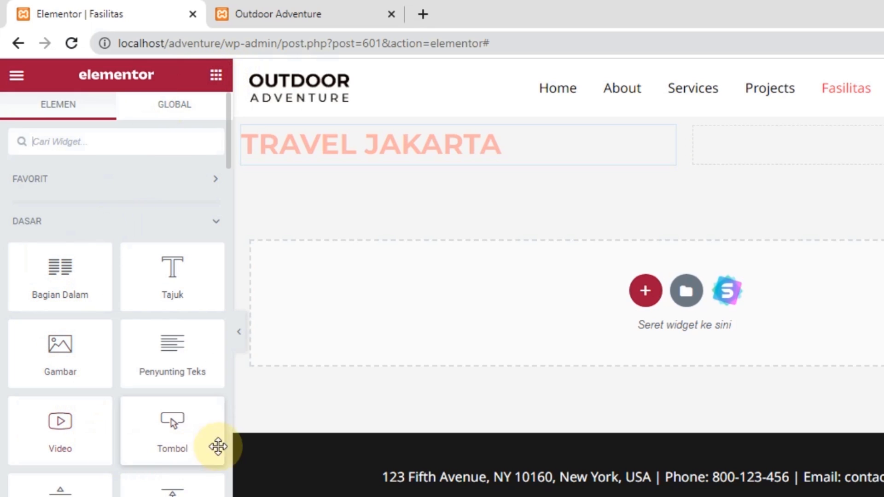
drag(168, 422, 322, 158)
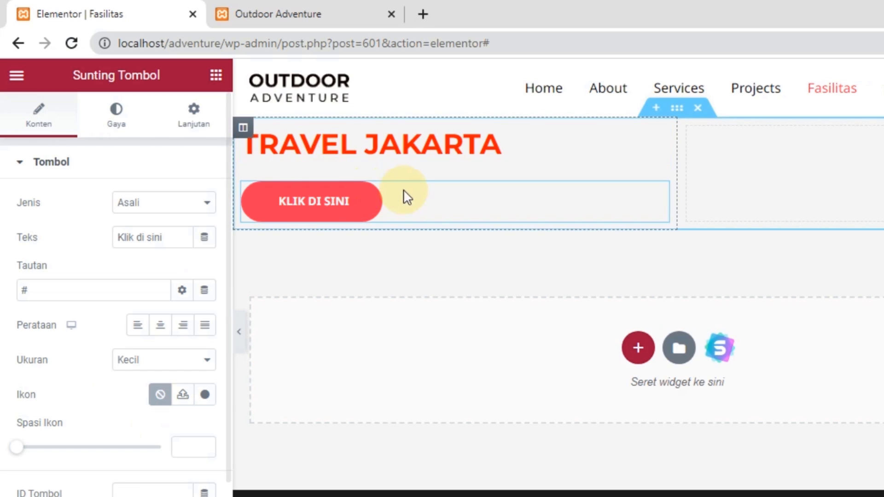
drag(170, 239, 208, 221)
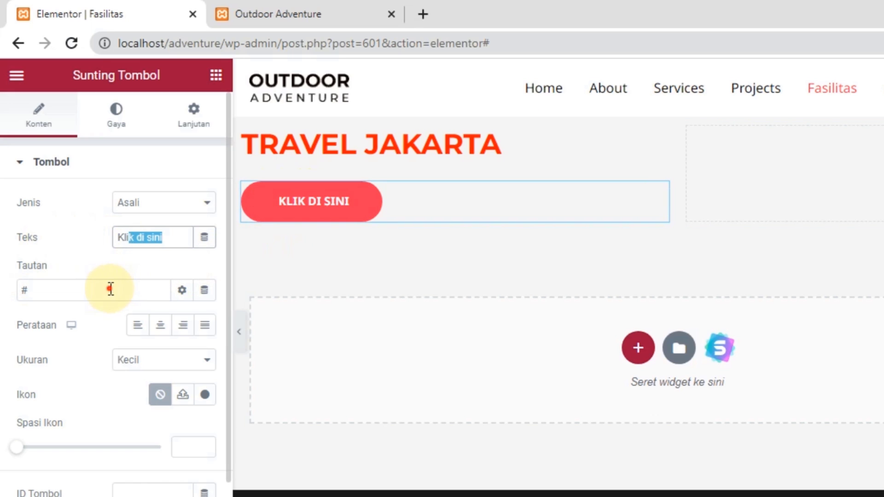
drag(109, 290, 10, 292)
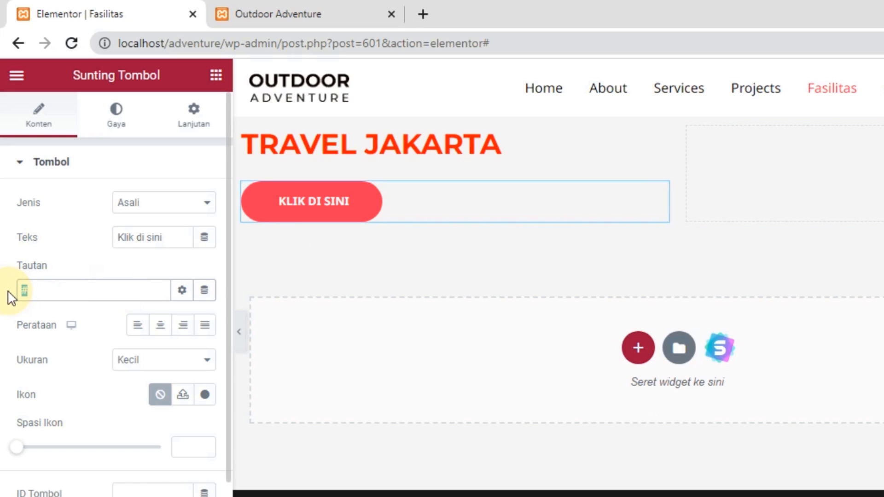
Give the button a bright red-orange background colour
click(115, 121)
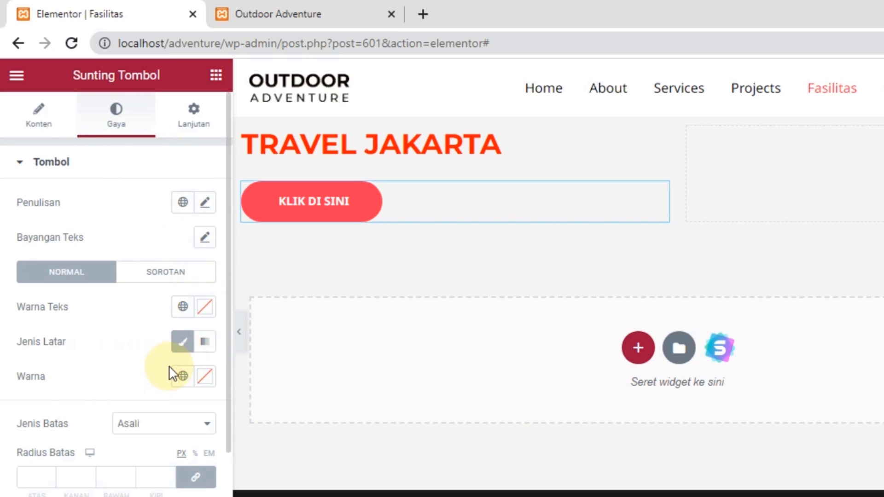
click(204, 376)
mouse_move(263, 207)
mouse_down()
mouse_move(287, 146)
mouse_move(307, 143)
mouse_up()
click(118, 363)
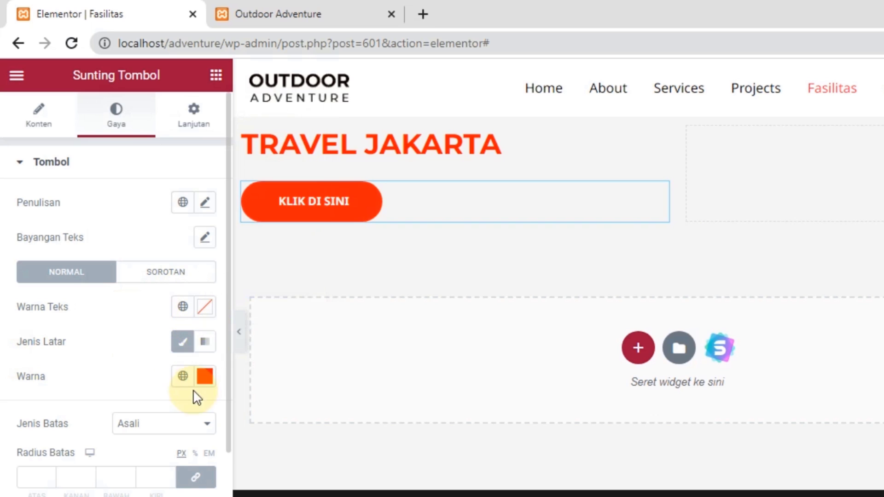
click(216, 75)
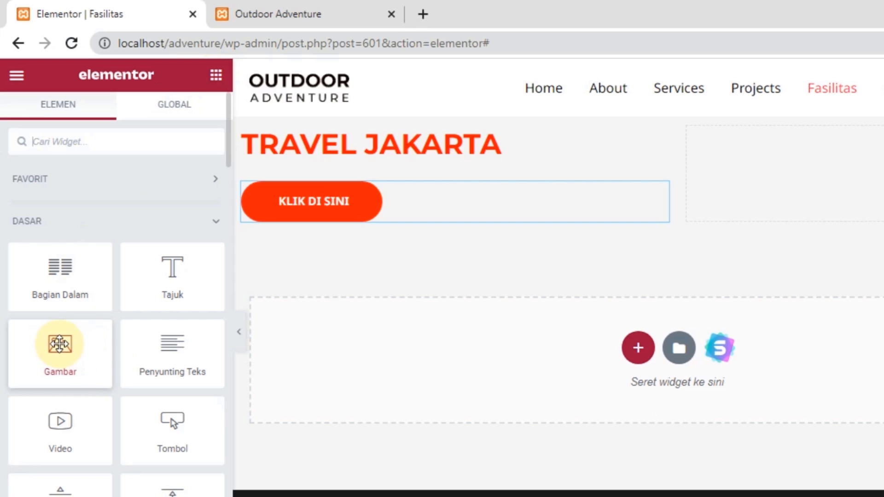
Put an image in the right column using the uploaded bali-g6eaa95c12_1920.jpg photo
drag(50, 355, 690, 164)
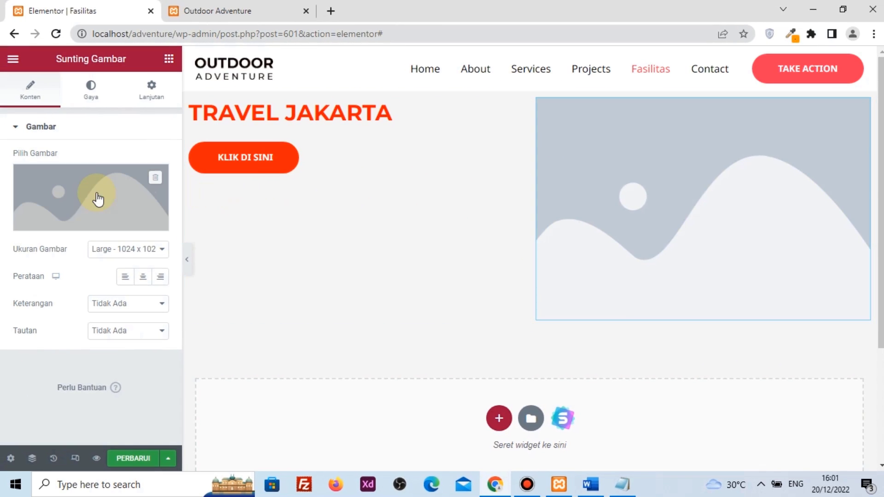
click(92, 199)
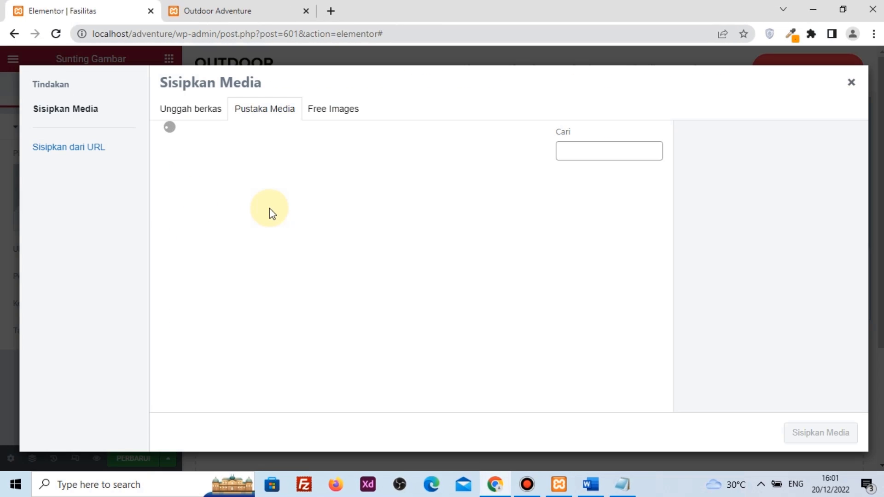
click(190, 108)
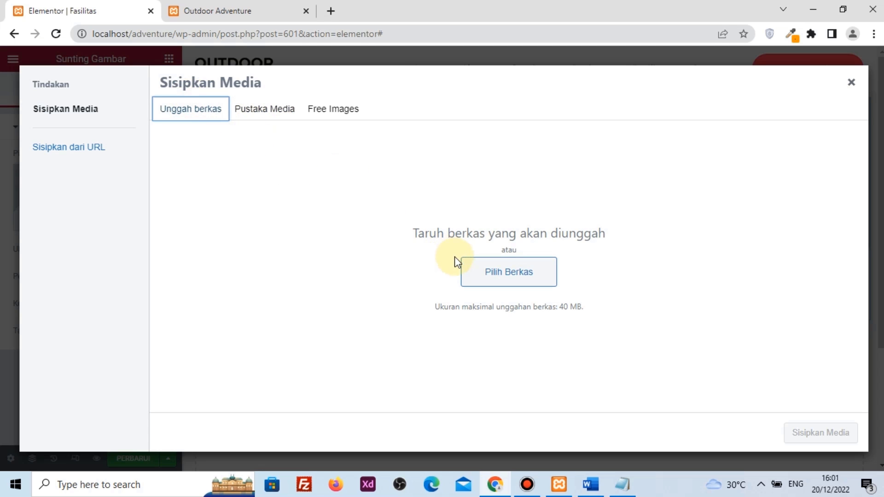
click(489, 271)
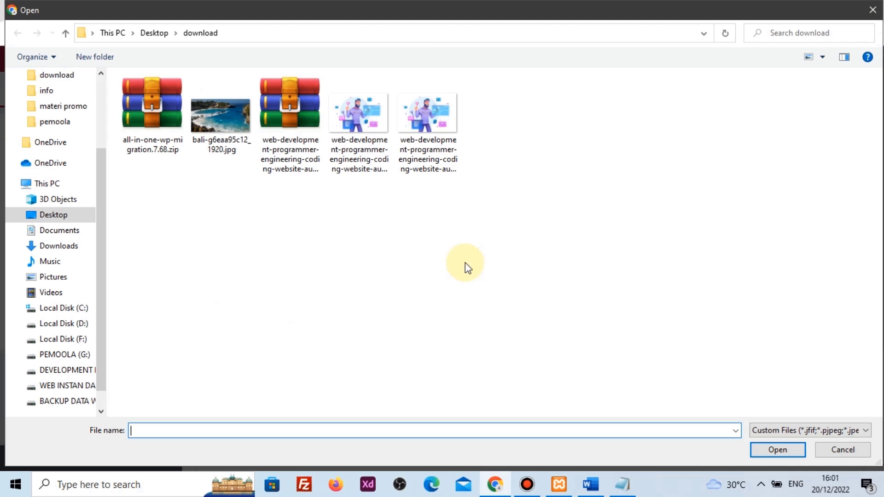
click(221, 117)
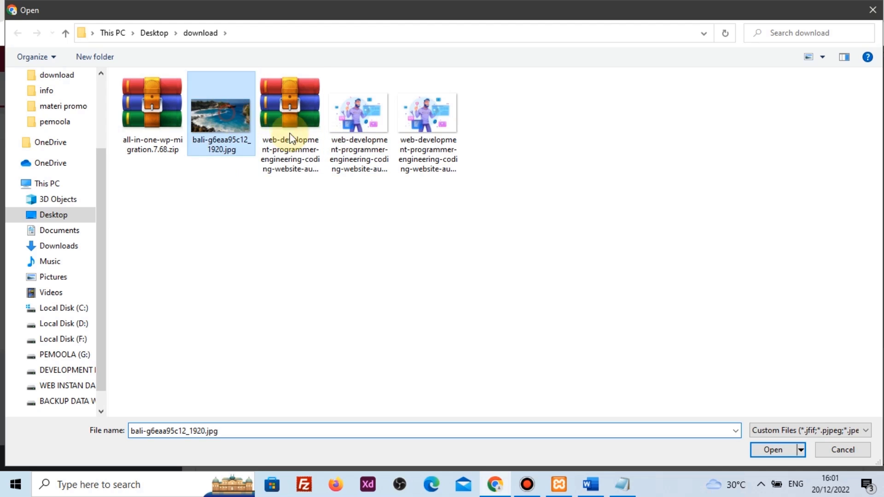
click(769, 448)
click(809, 437)
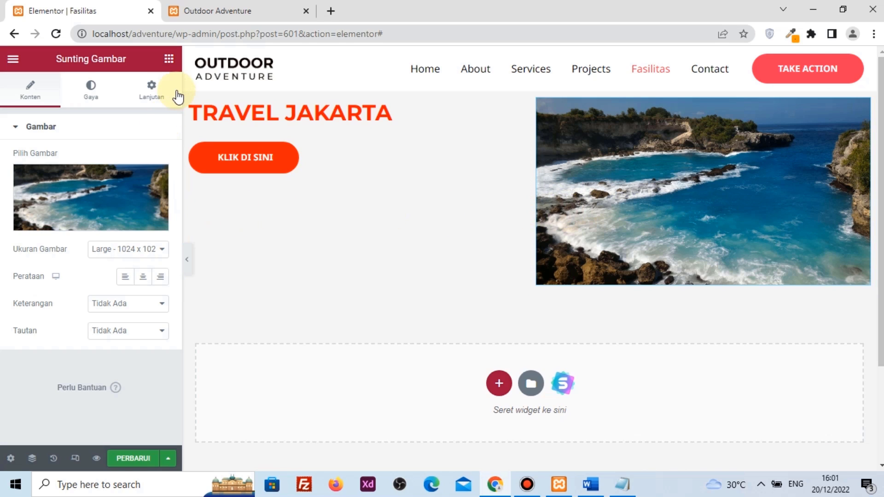
Insert a single-column section below the Travel Jakarta section
click(168, 65)
scroll(367, 249, down, 3)
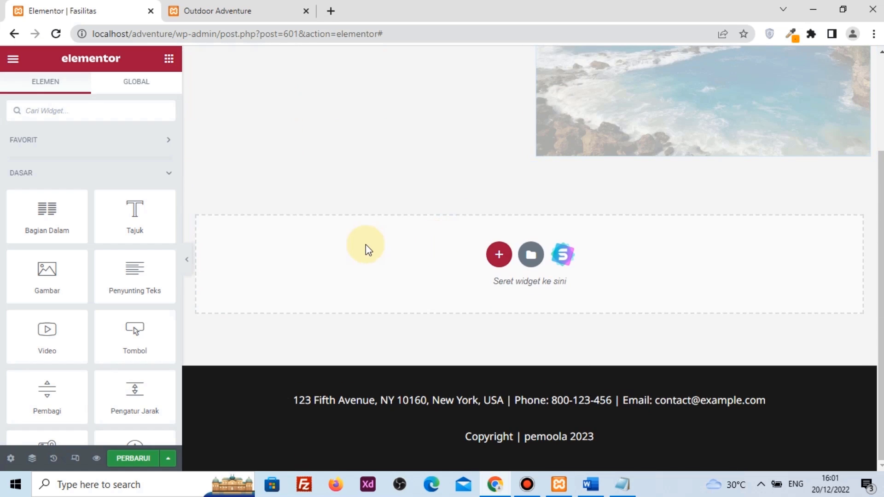
scroll(386, 245, up, 2)
scroll(530, 322, down, 1)
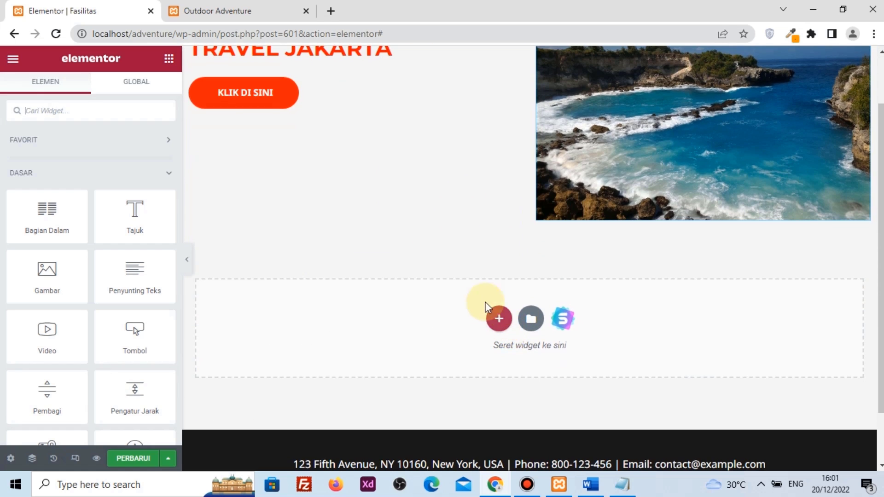
click(499, 318)
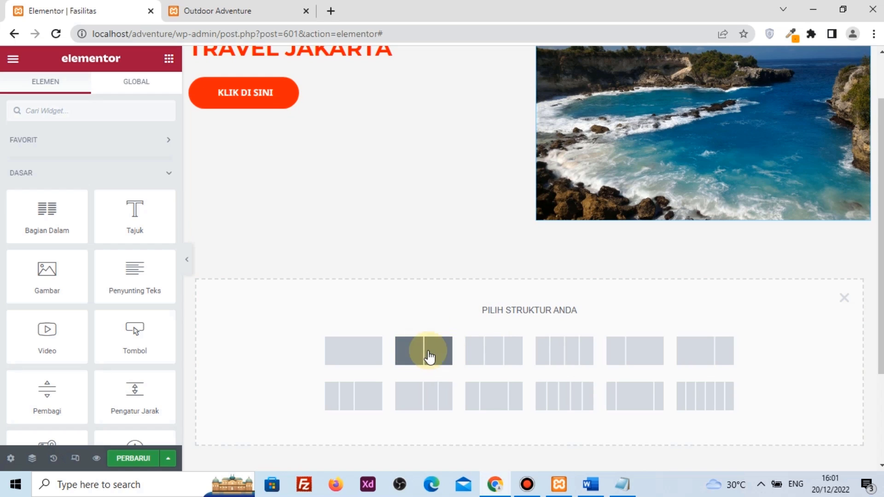
click(377, 350)
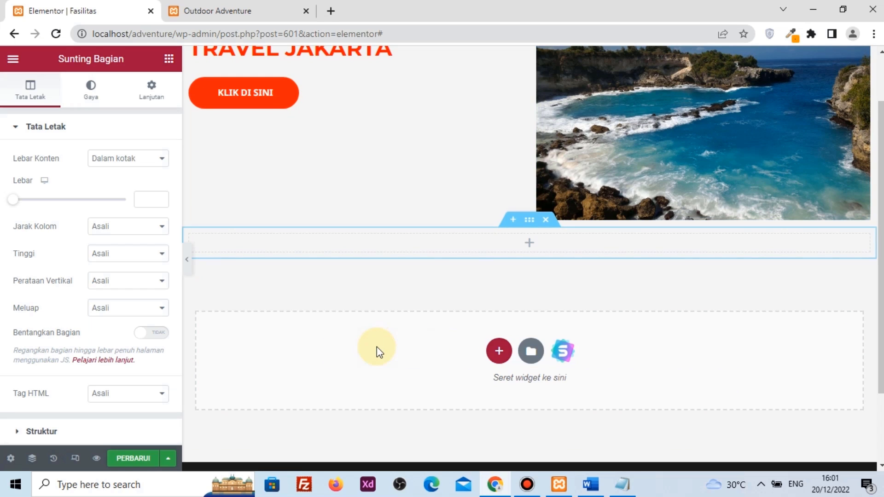
click(529, 244)
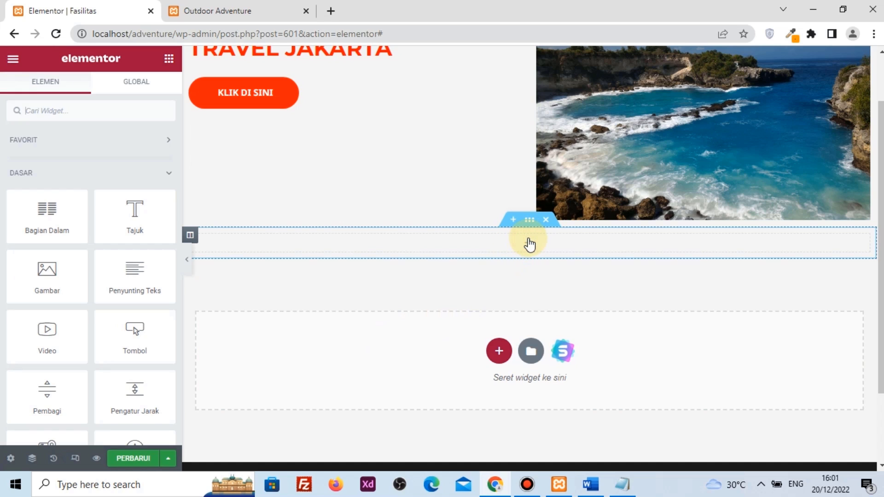
Drop a Video widget into the new section, keeping the default YouTube link
drag(30, 346, 408, 244)
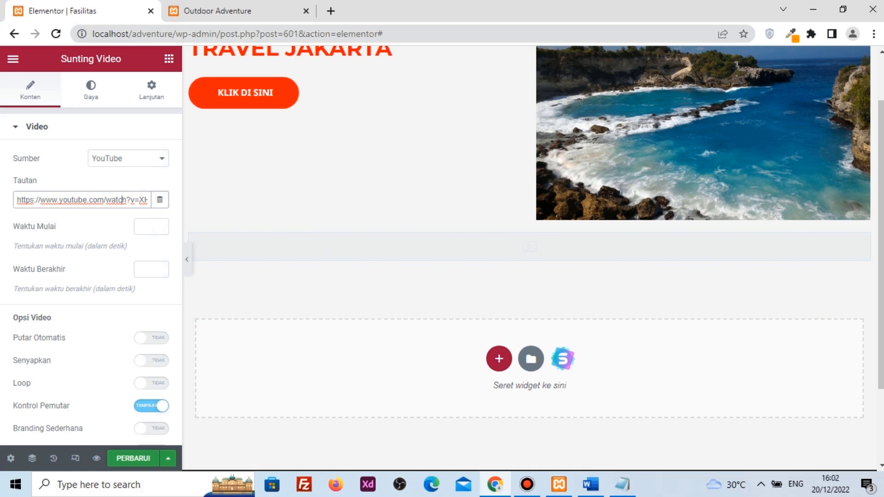
key(alt+Tab)
scroll(530, 166, up, 2)
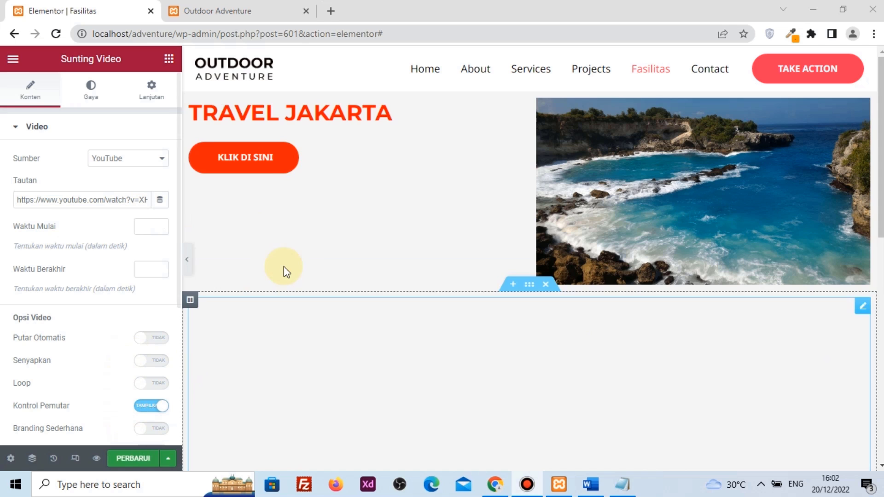
scroll(422, 347, down, 3)
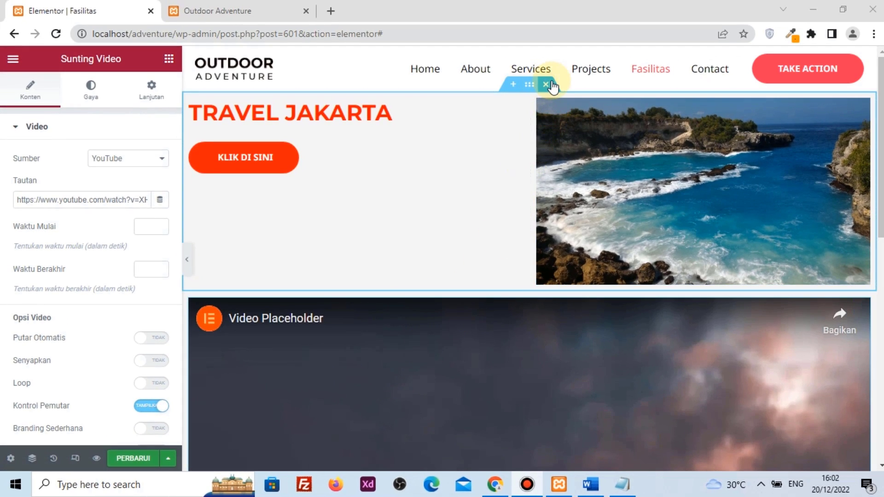
Remove the Travel Jakarta section and the video section from the page
click(552, 85)
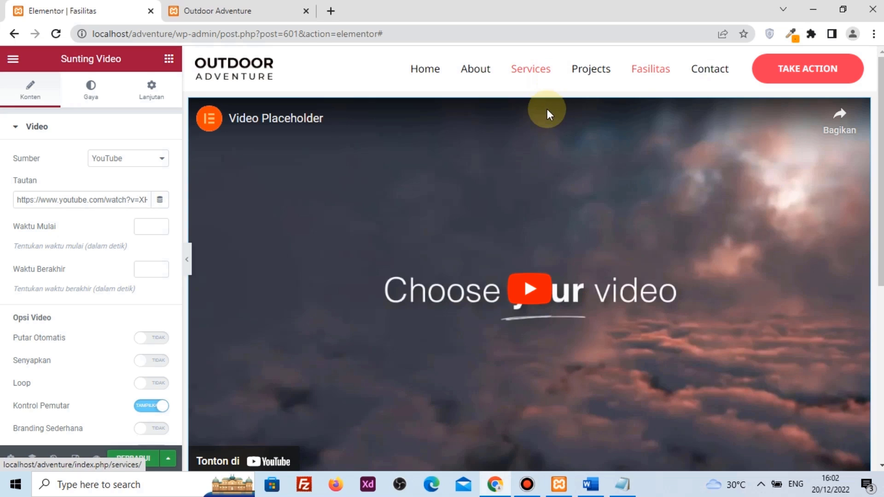
click(546, 86)
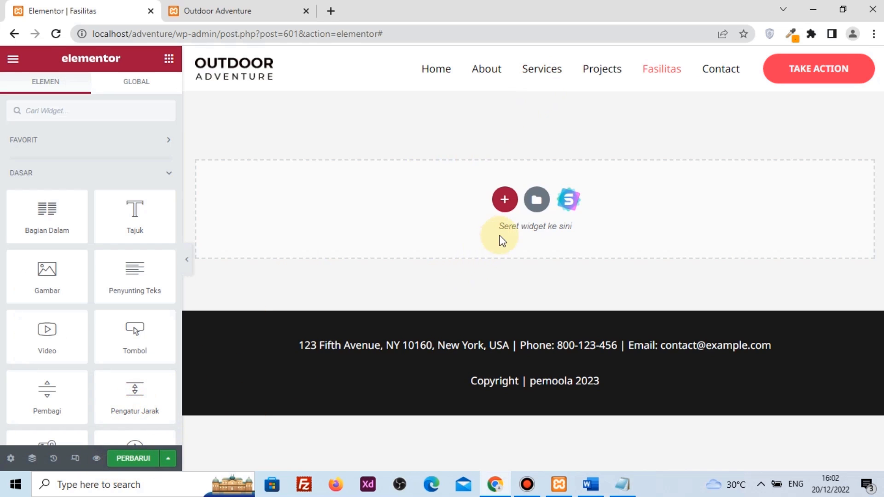
From the Halaman templates, preview and insert 'Step Into the Wild', applying its page settings too
click(536, 201)
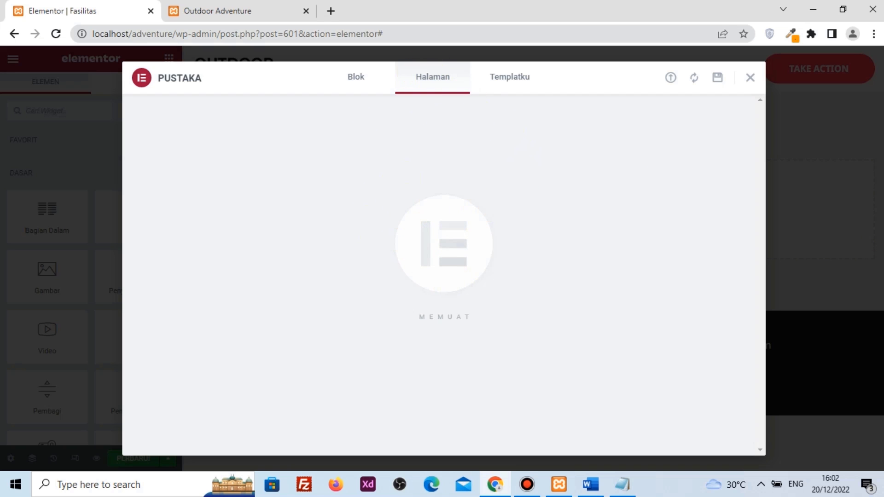
click(527, 485)
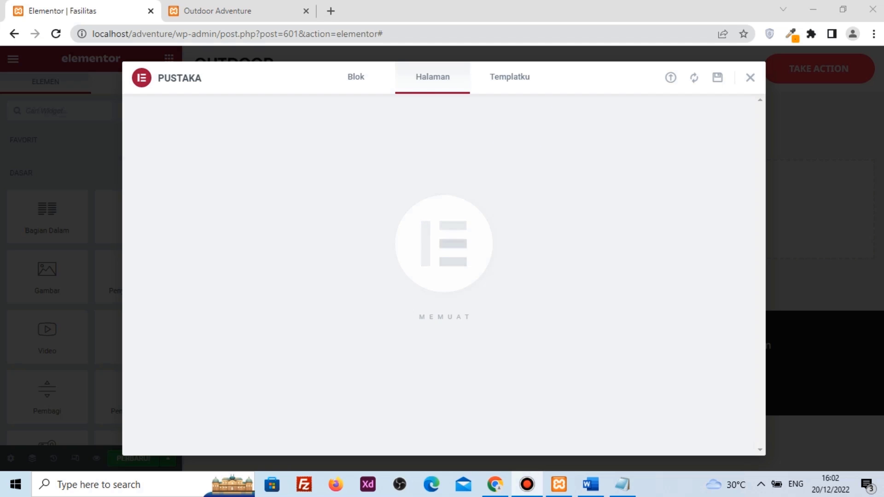
scroll(484, 309, down, 4)
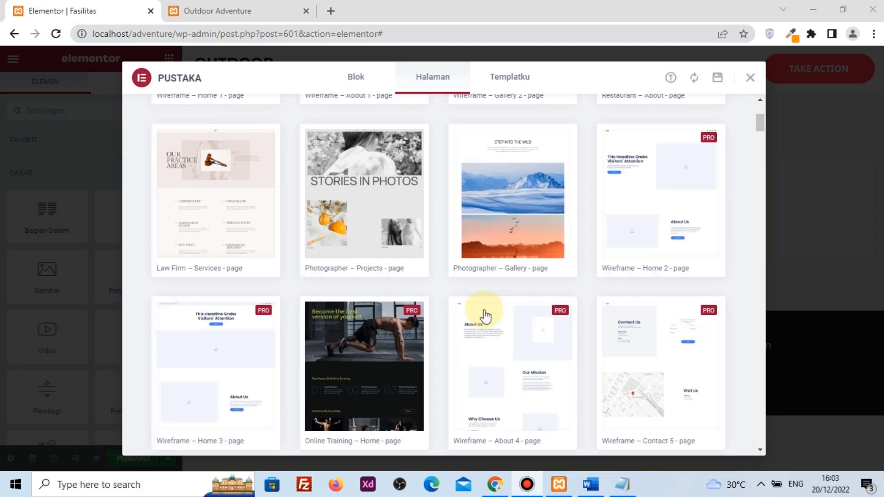
mouse_move(525, 171)
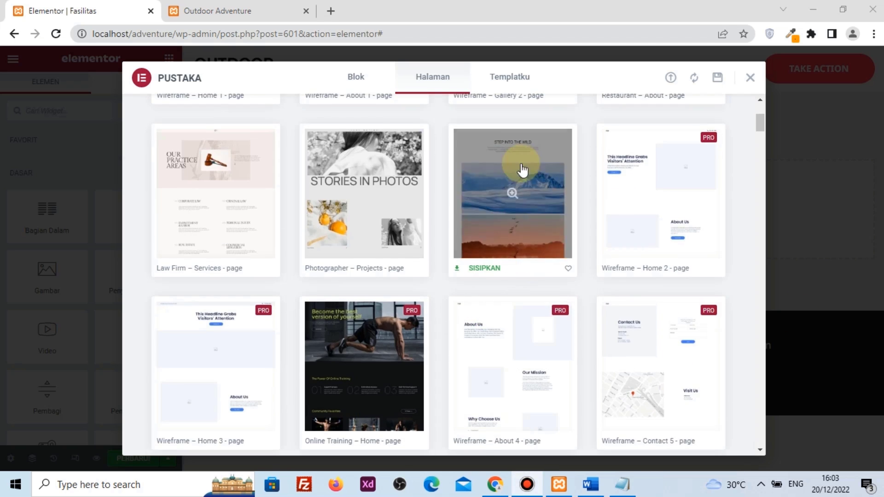
click(530, 202)
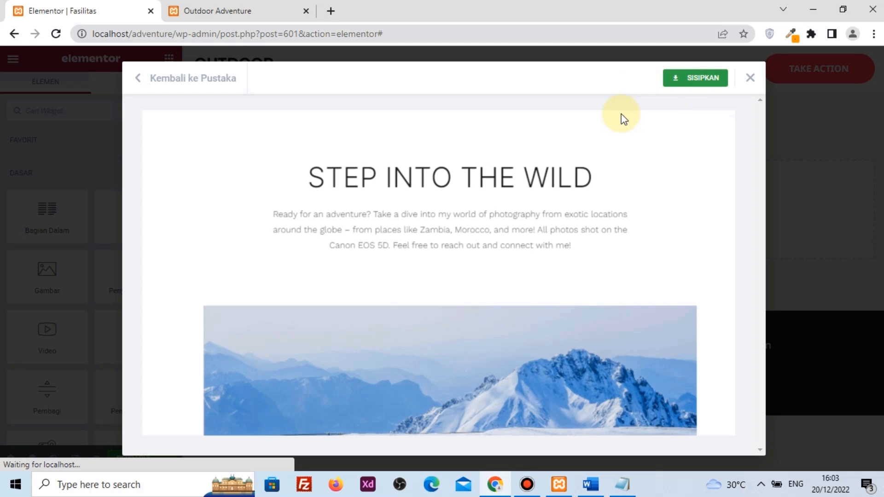
scroll(569, 250, down, 8)
scroll(568, 251, up, 5)
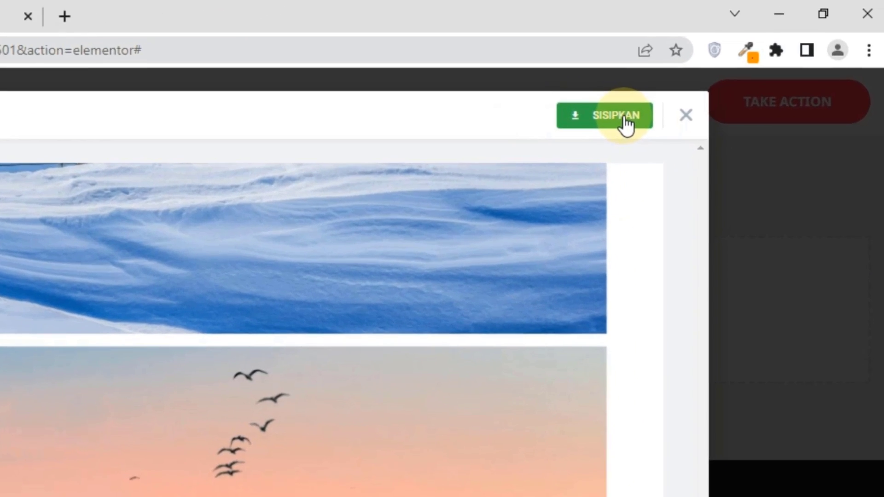
click(710, 84)
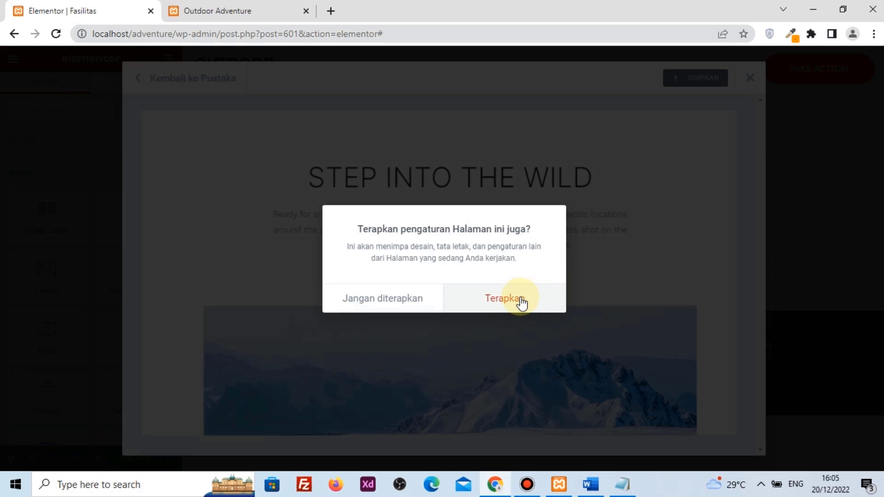
click(520, 299)
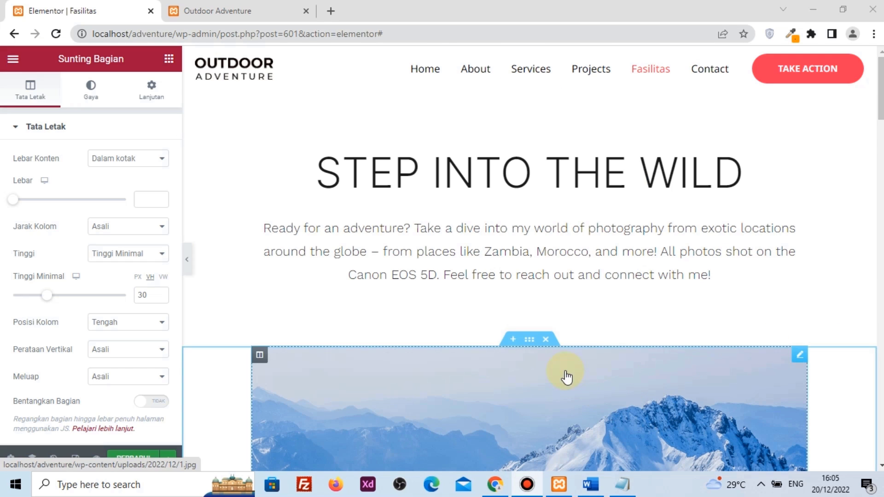
scroll(521, 227, down, 5)
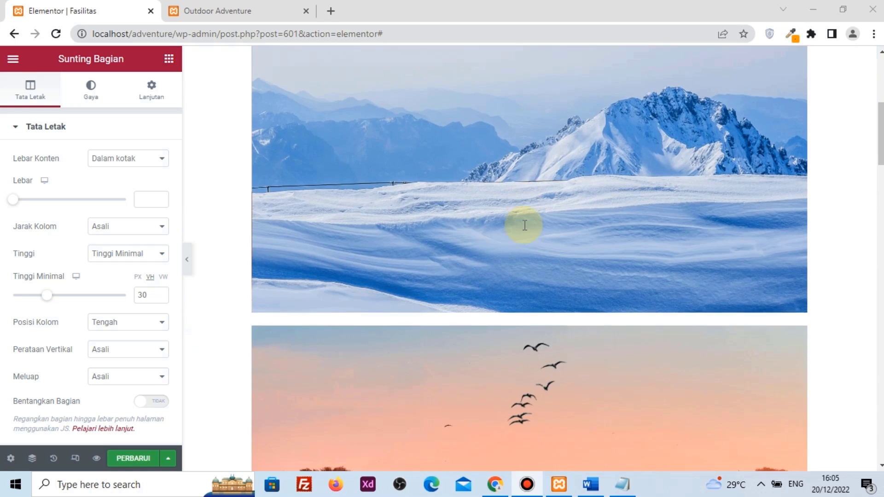
scroll(523, 193, up, 5)
click(582, 169)
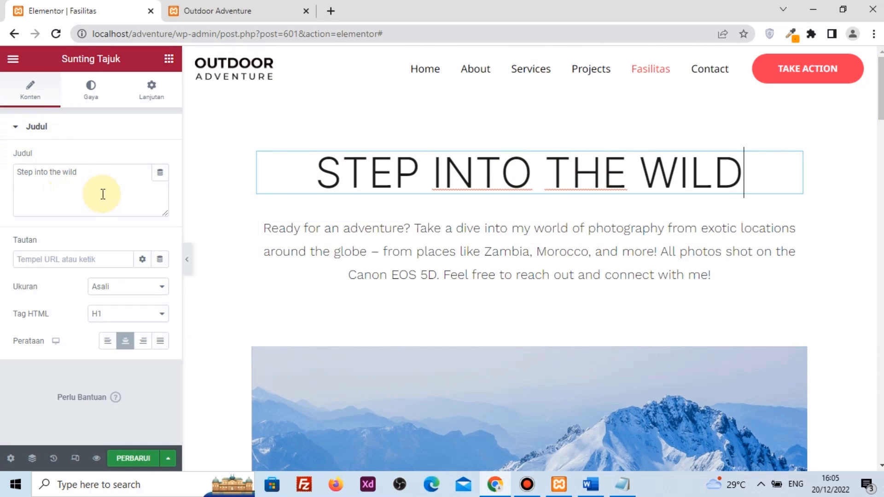
drag(102, 174, 20, 177)
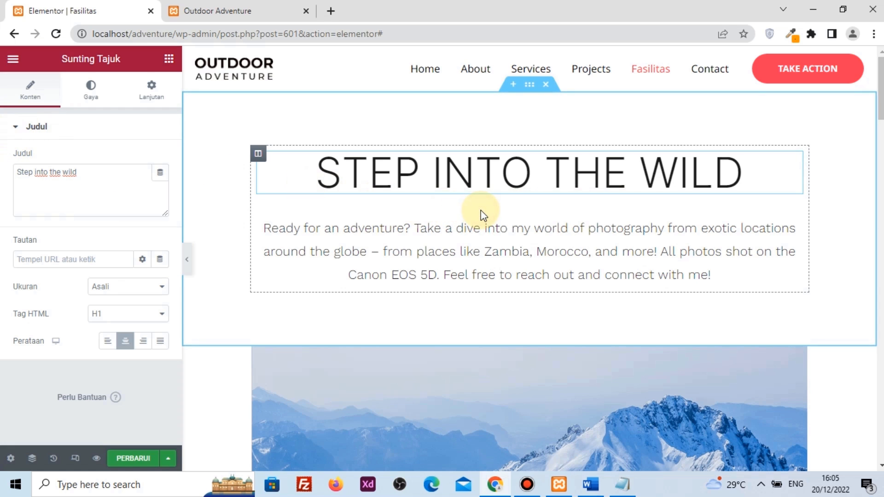
scroll(479, 212, down, 10)
scroll(481, 215, down, 5)
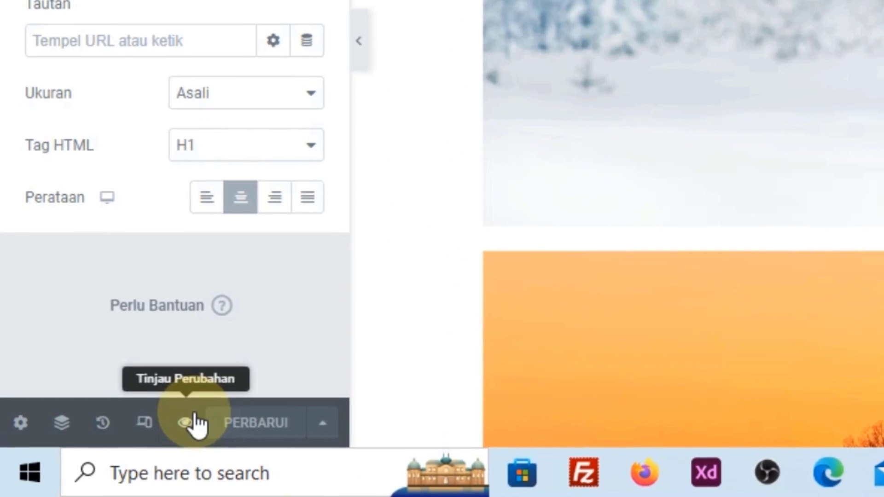
Preview the Fasilitas page changes and scroll through its photo gallery
click(140, 441)
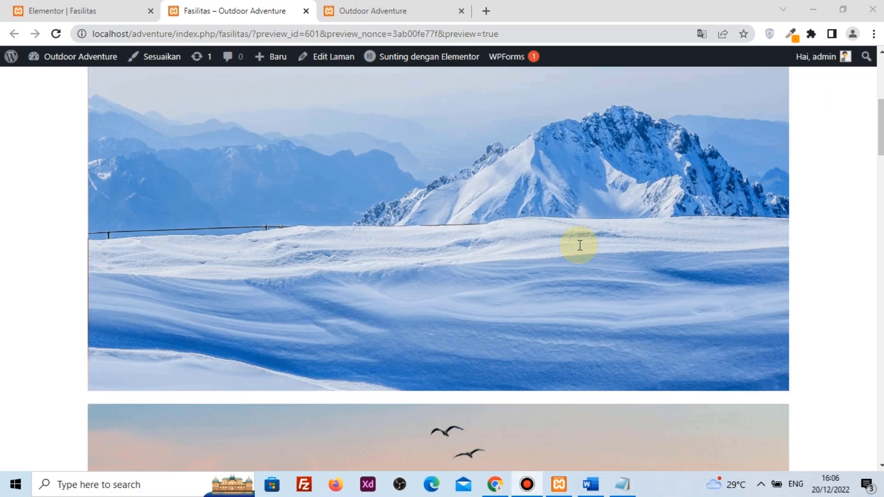
scroll(579, 258, down, 10)
scroll(581, 273, down, 15)
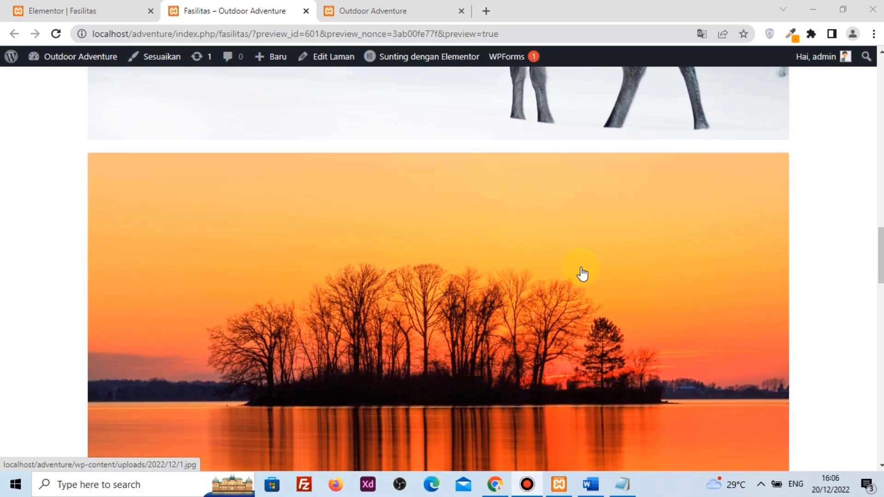
Close the Elementor | Fasilitas tab and return to the WordPress dashboard
click(131, 11)
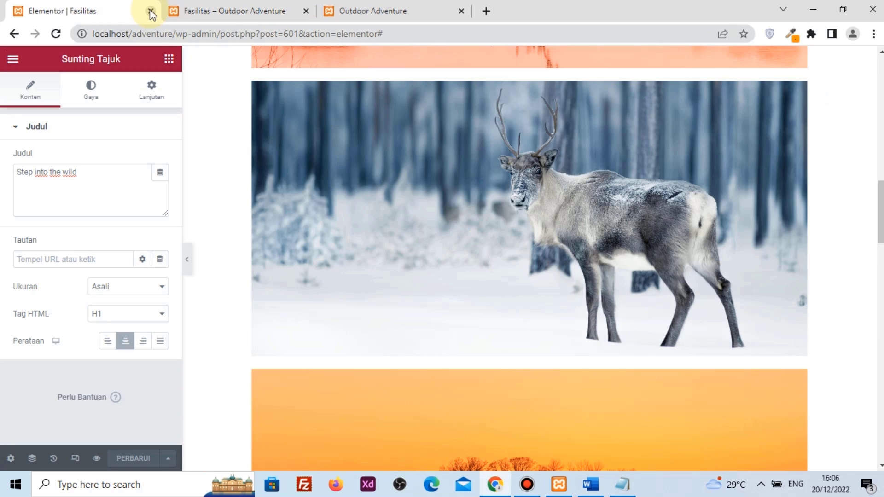
click(151, 12)
scroll(138, 177, up, 12)
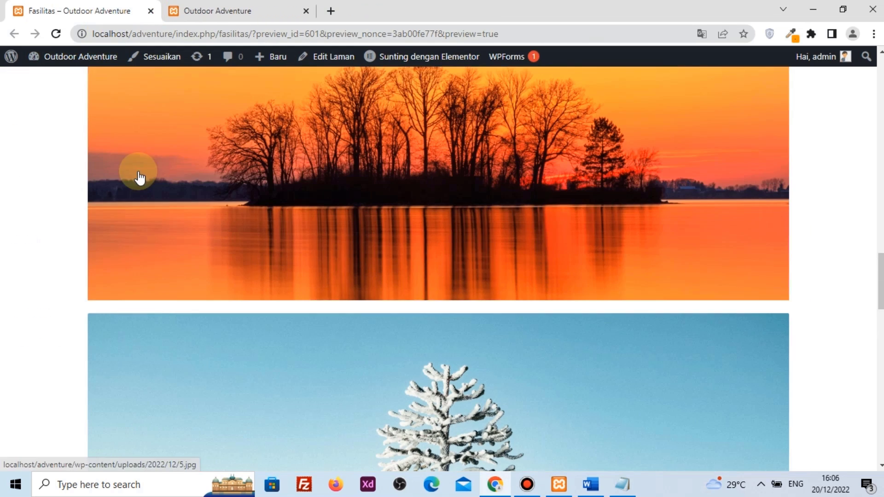
scroll(139, 177, up, 5)
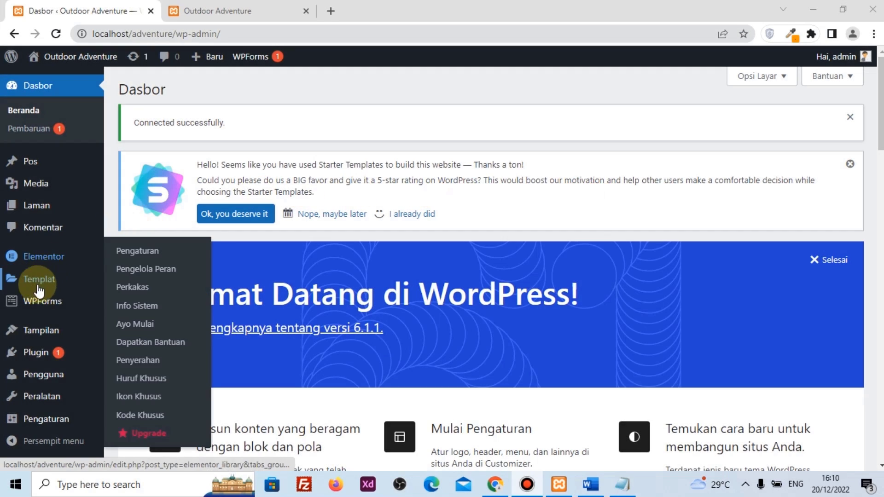
Glance at the homepage, then open Pengaturan > Umum (General Settings) in the admin
click(190, 9)
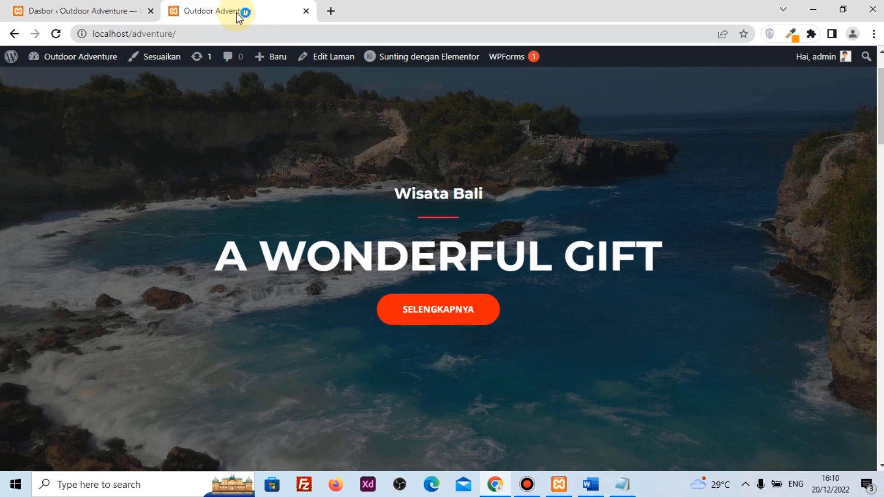
click(121, 6)
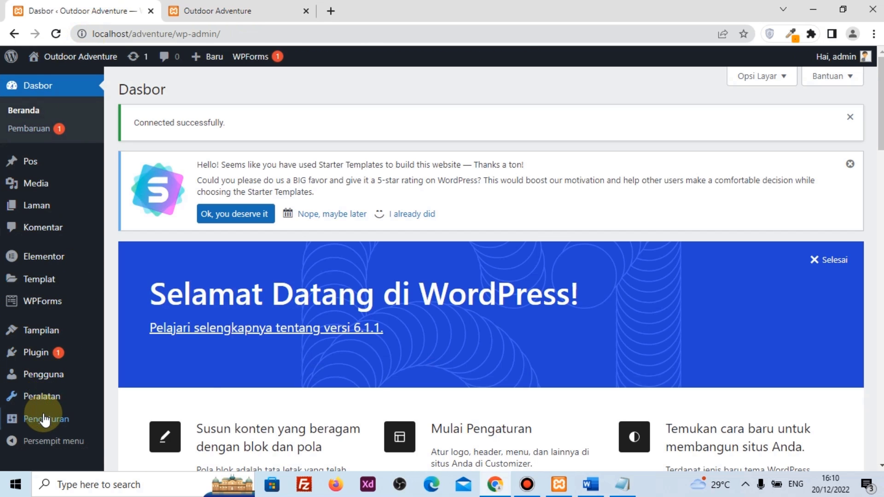
mouse_move(44, 420)
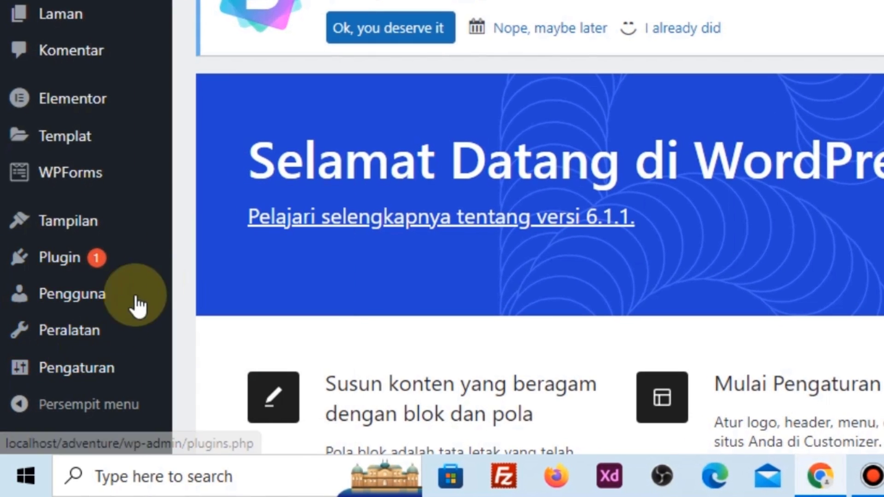
mouse_move(102, 368)
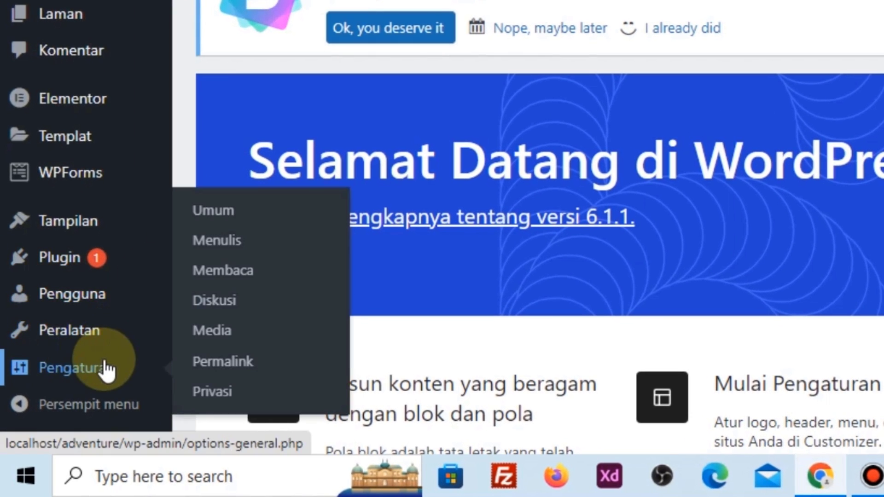
click(247, 213)
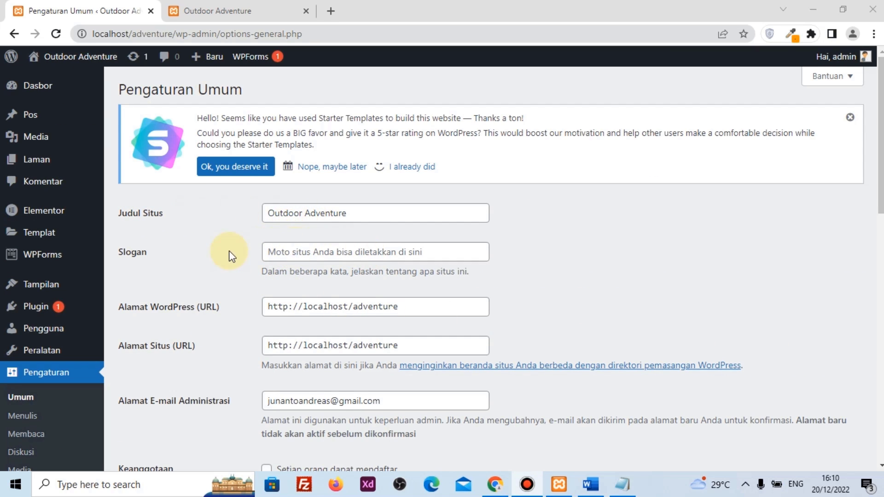
Change the site title from 'Outdoor Adventure' to 'Adventure', set the tagline to 'Wisata Bali', and view the homepage
drag(301, 210, 249, 208)
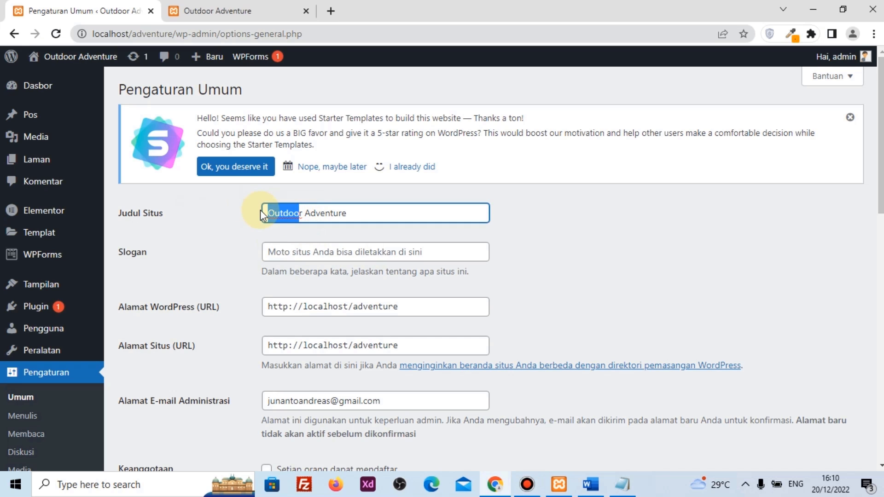
key(Delete)
key(Delete)
key(Delete)
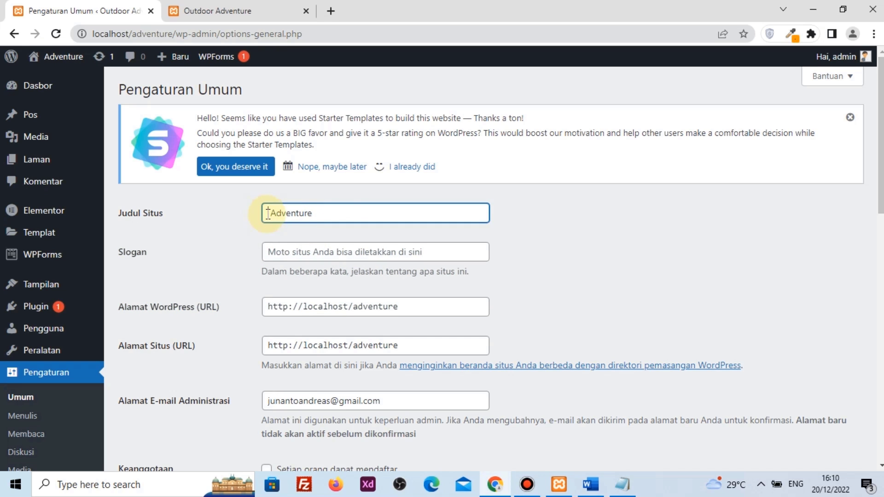
click(285, 249)
text(Wisata Bali)
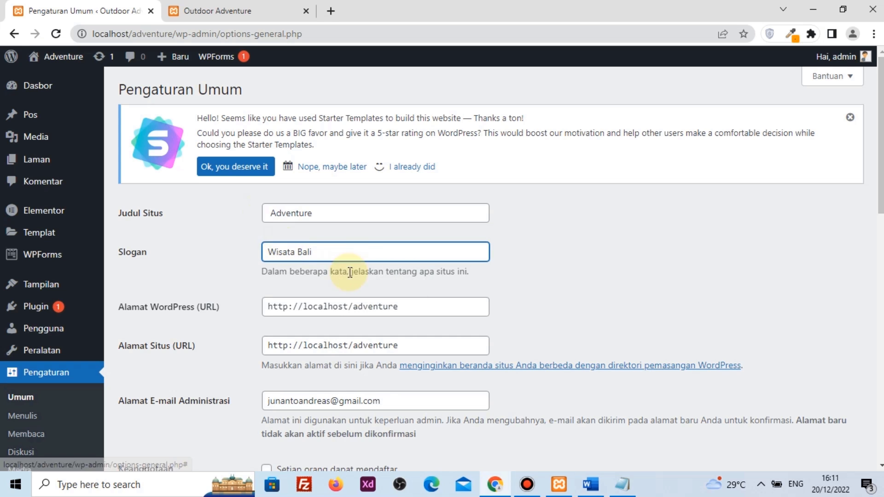
scroll(315, 265, down, 5)
scroll(314, 265, down, 8)
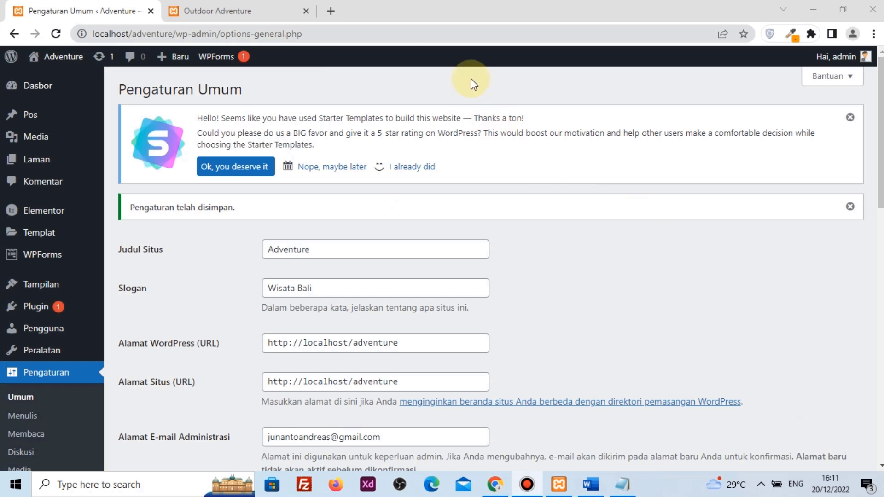
click(262, 10)
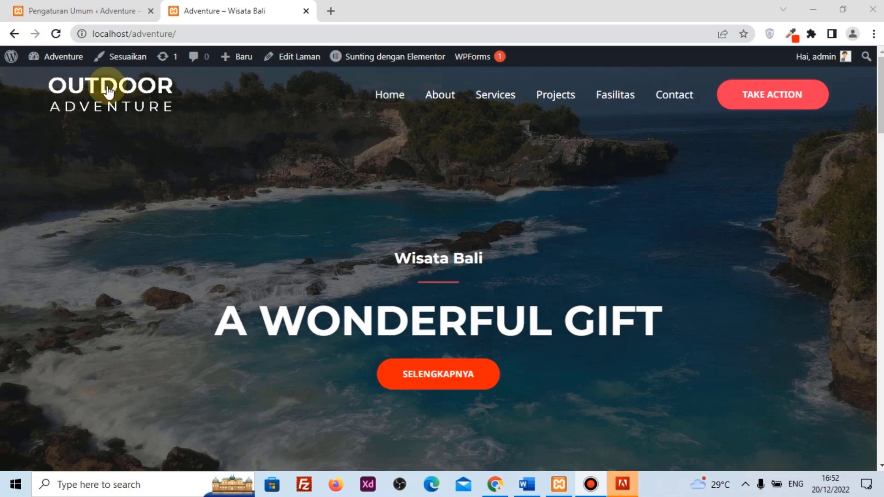
In the Customizer's transparent header settings, upload logo web.png as the site logo
click(79, 10)
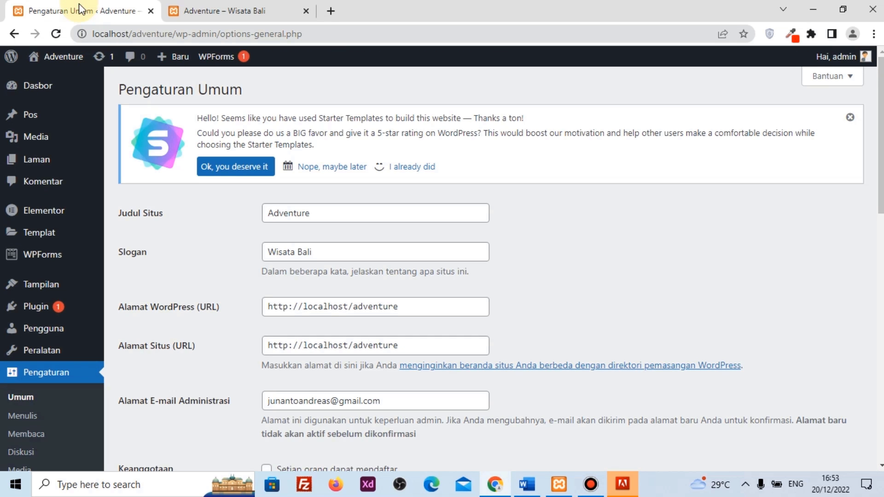
mouse_move(21, 287)
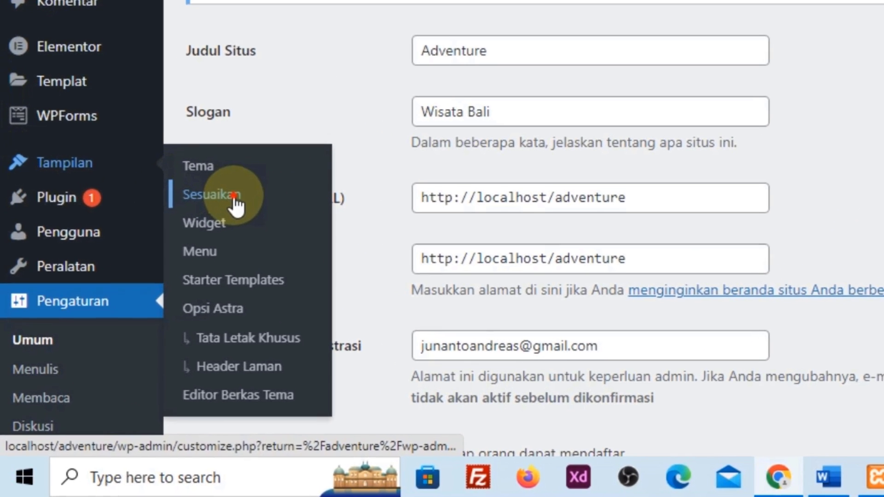
click(148, 306)
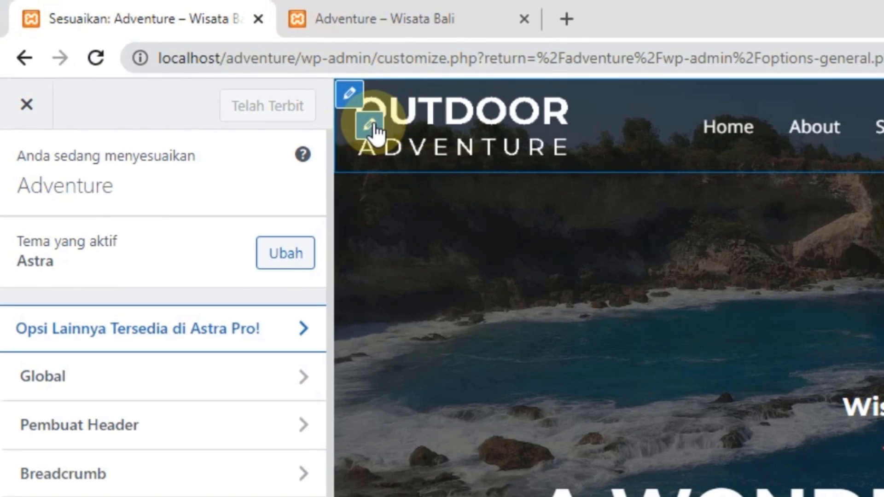
click(372, 129)
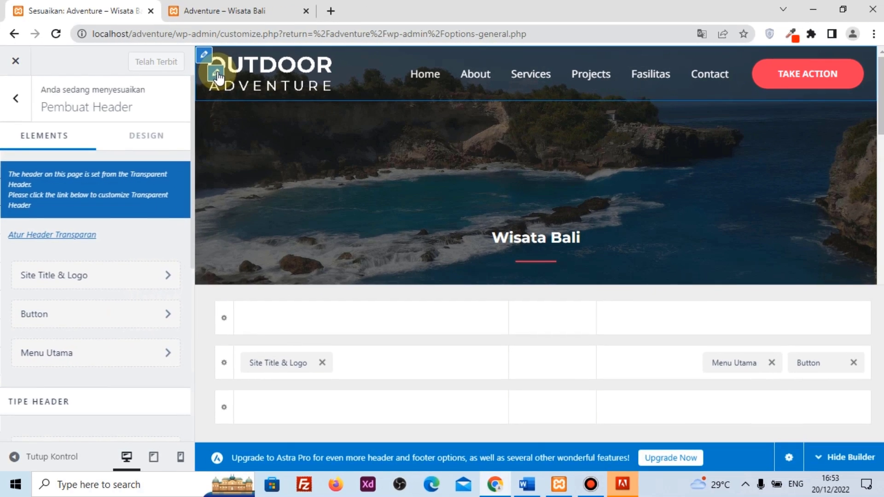
click(87, 235)
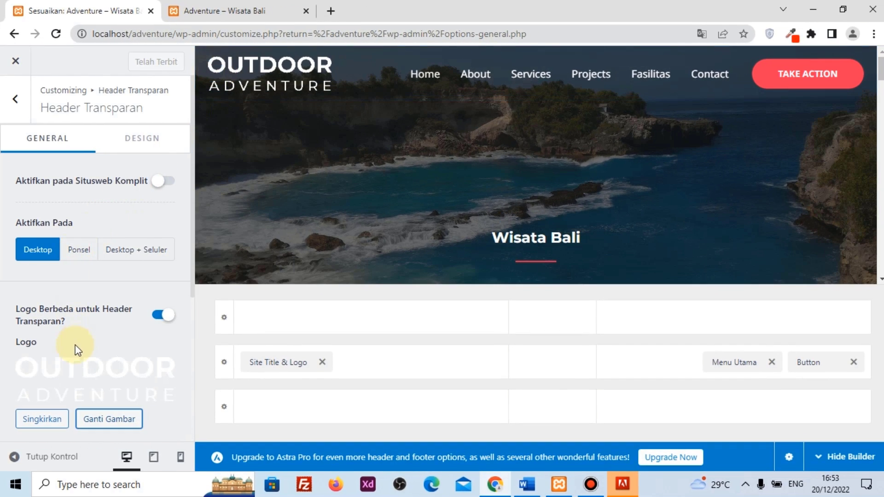
scroll(91, 358, down, 1)
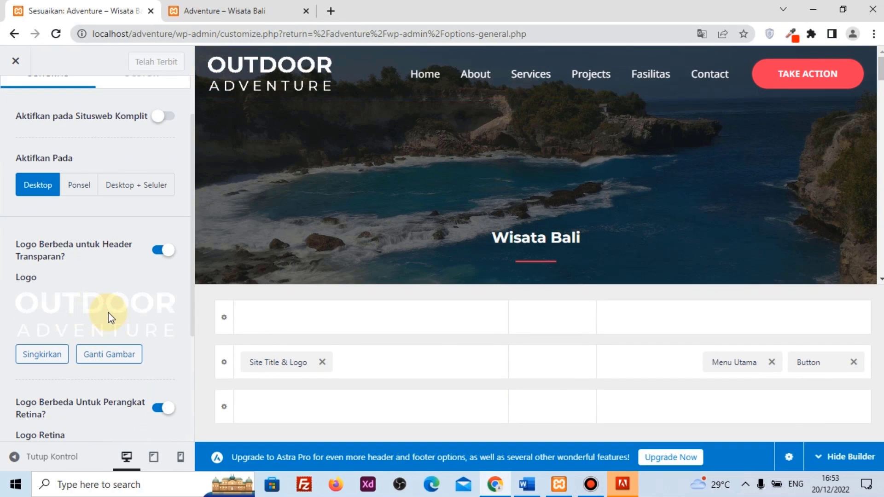
click(109, 312)
click(65, 116)
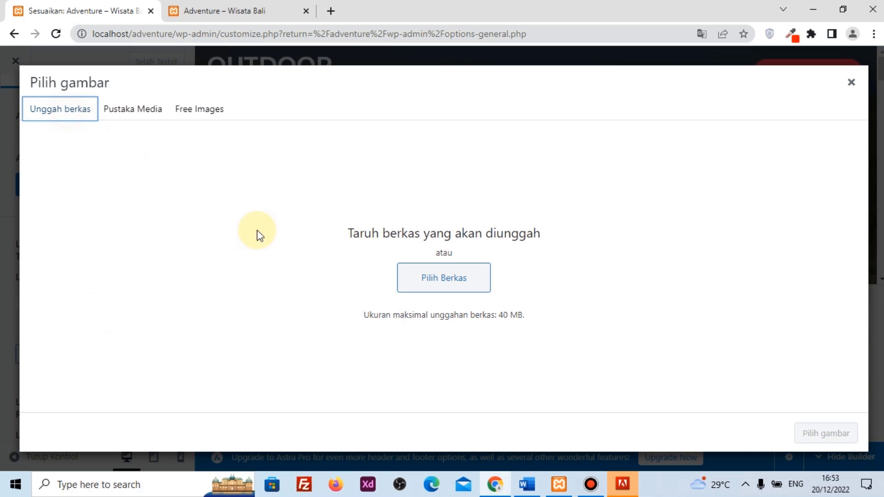
click(451, 283)
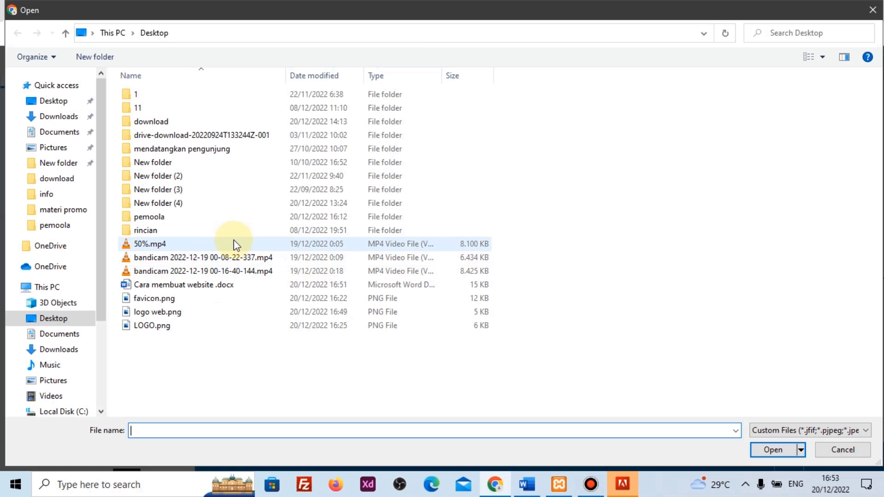
click(170, 313)
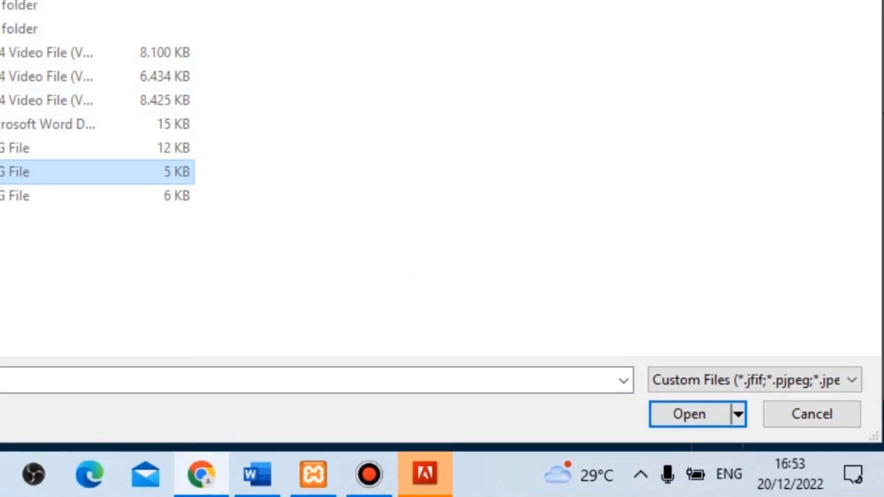
click(680, 417)
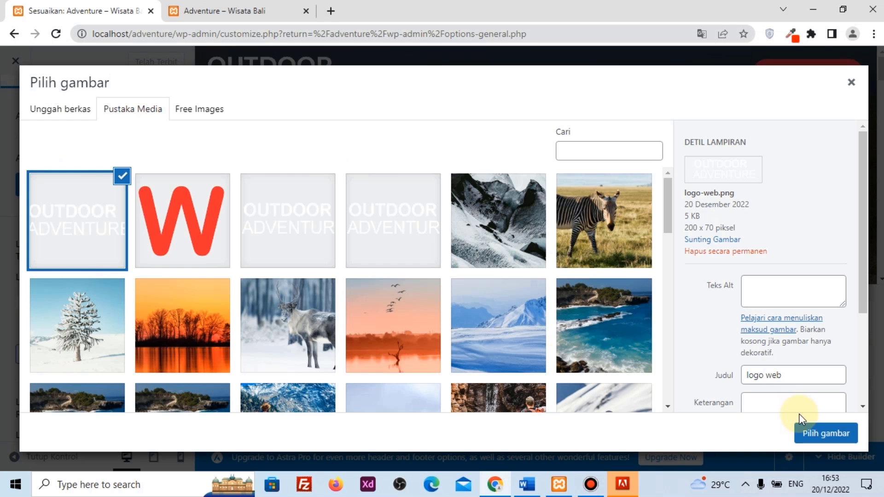
click(824, 431)
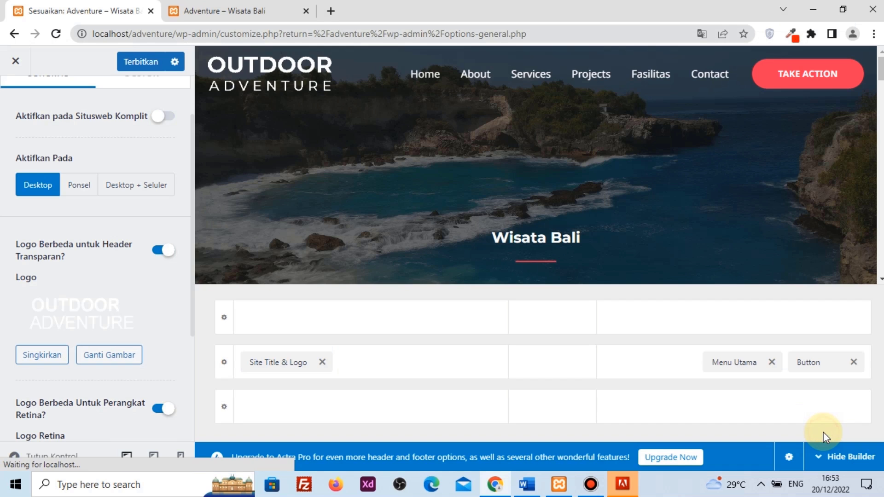
Set logo-web.png from the media library as the retina logo
scroll(76, 294, down, 4)
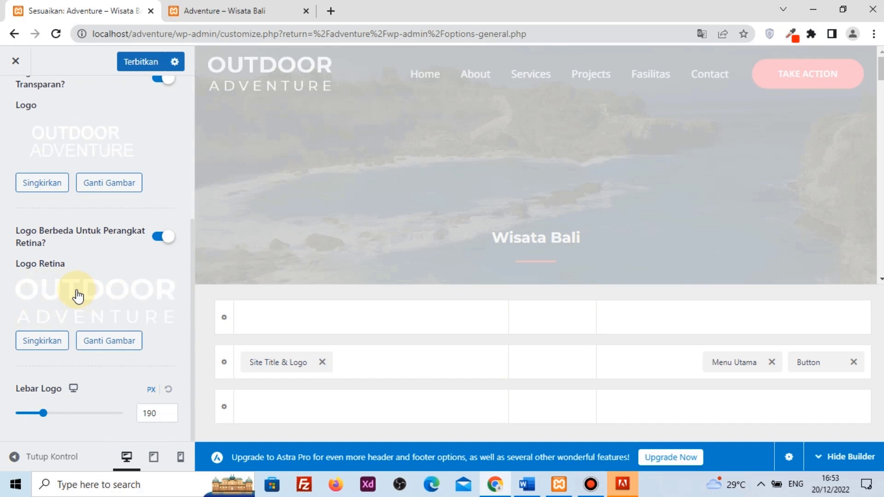
click(97, 286)
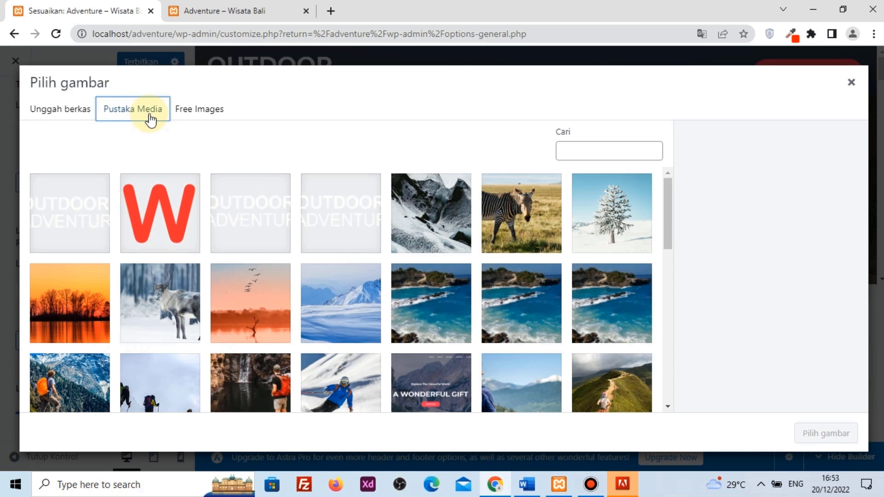
click(84, 216)
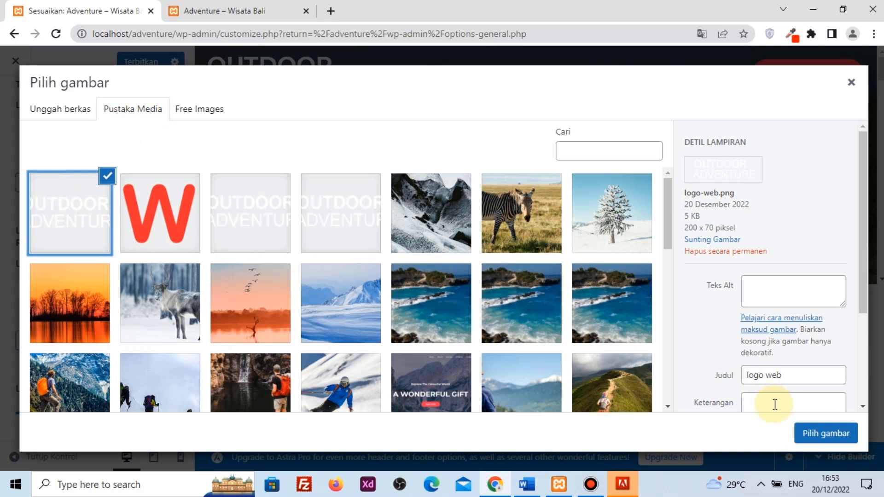
click(816, 433)
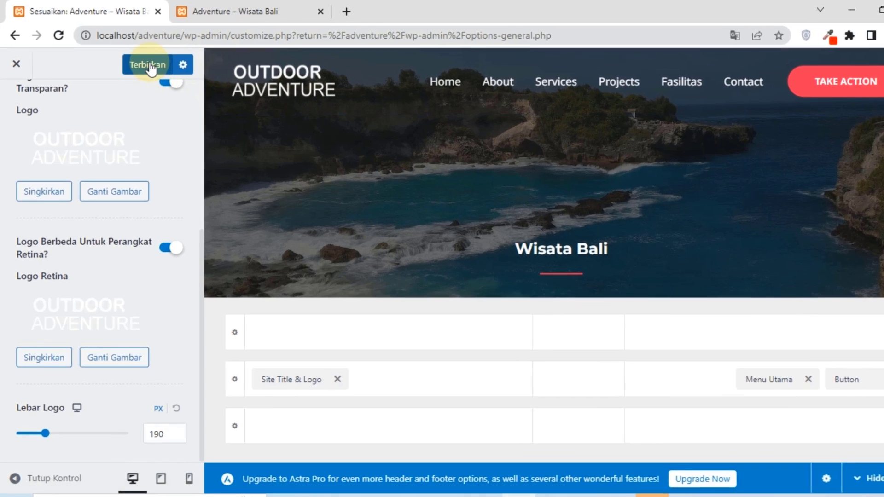
Publish the logo changes, close the Customizer, and reload the live homepage
click(143, 60)
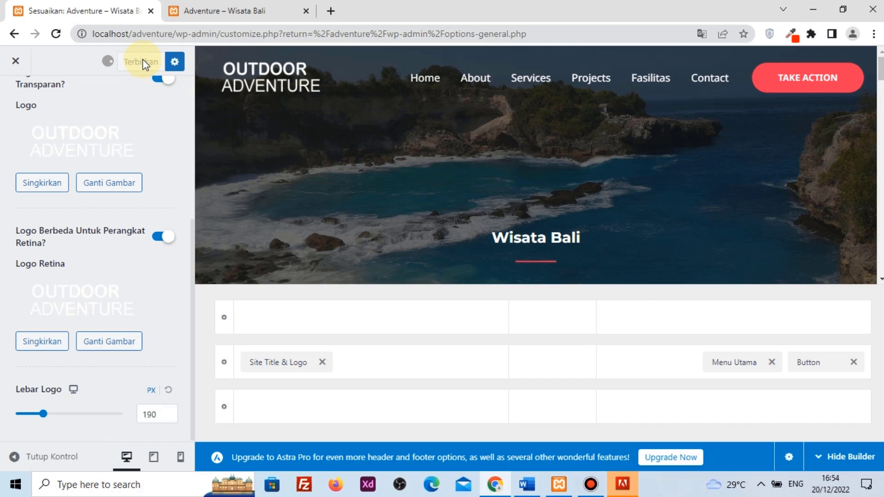
click(15, 63)
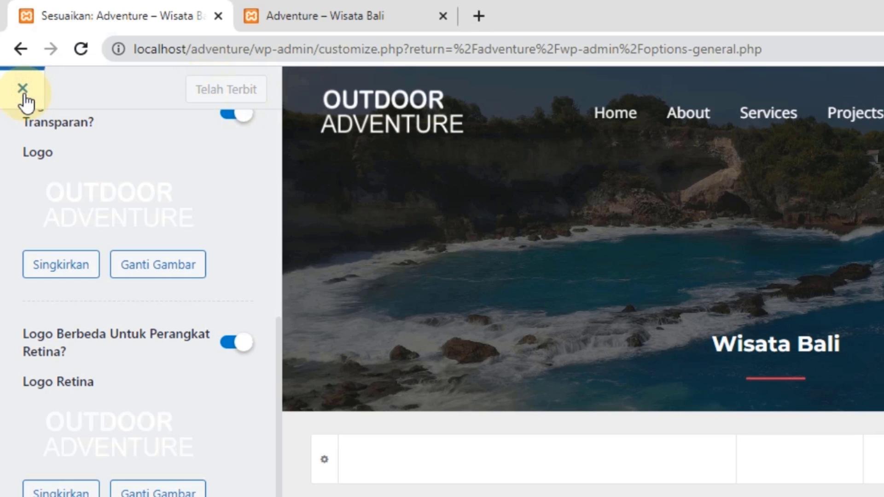
click(305, 9)
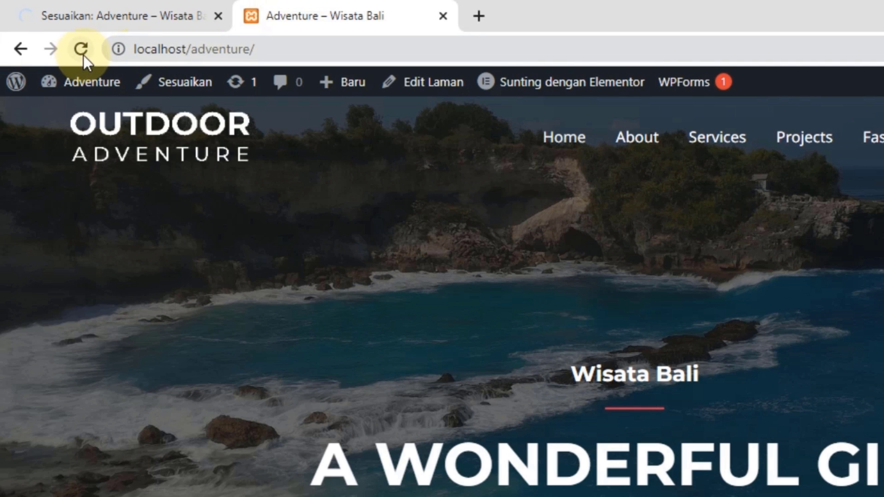
click(82, 50)
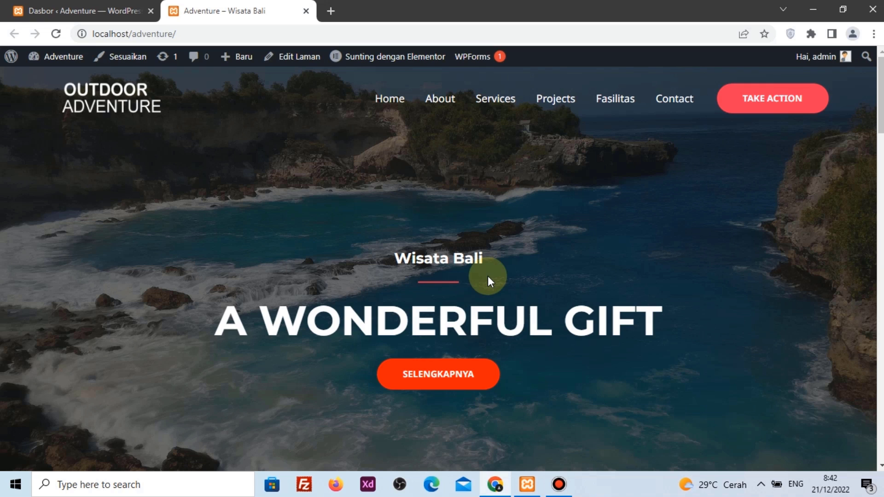
Switch back to the Dasbor tab after reviewing the homepage's new logo
click(91, 10)
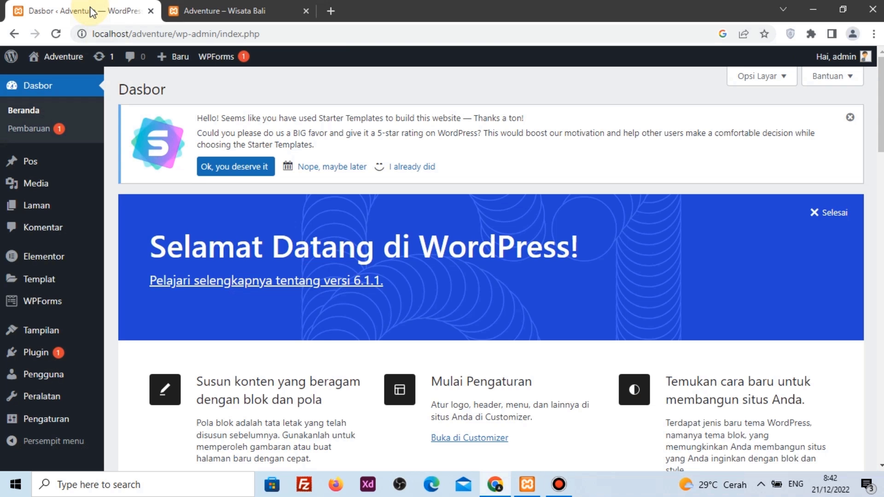
Search Plugin > Tambah Baru for 'wpv', then install and activate Migrasi, Pencadangan, Staging – WPvivid
mouse_move(49, 357)
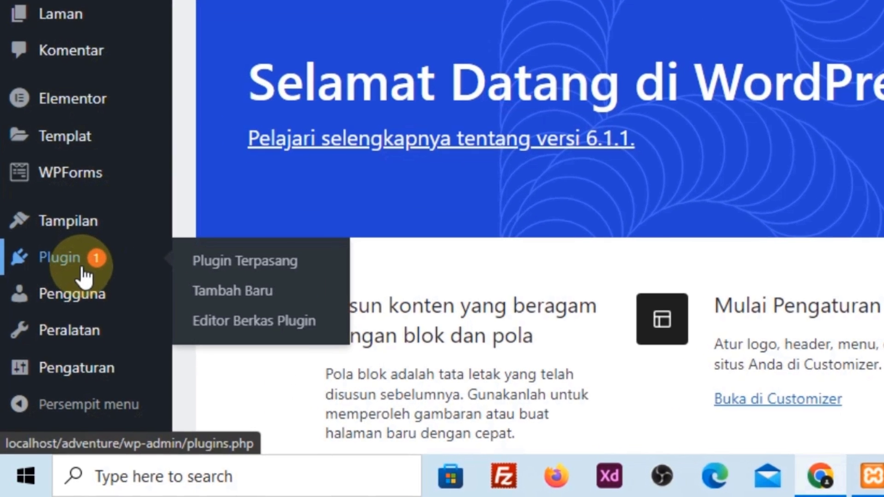
click(222, 298)
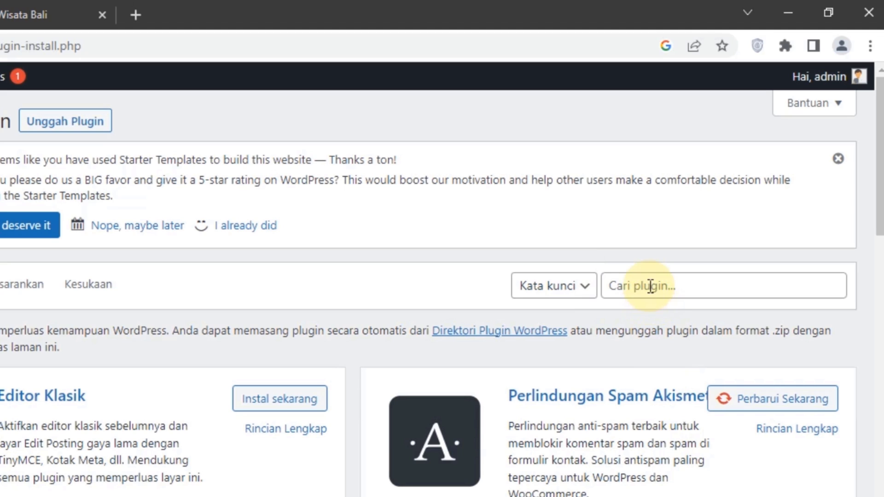
click(650, 286)
text(w)
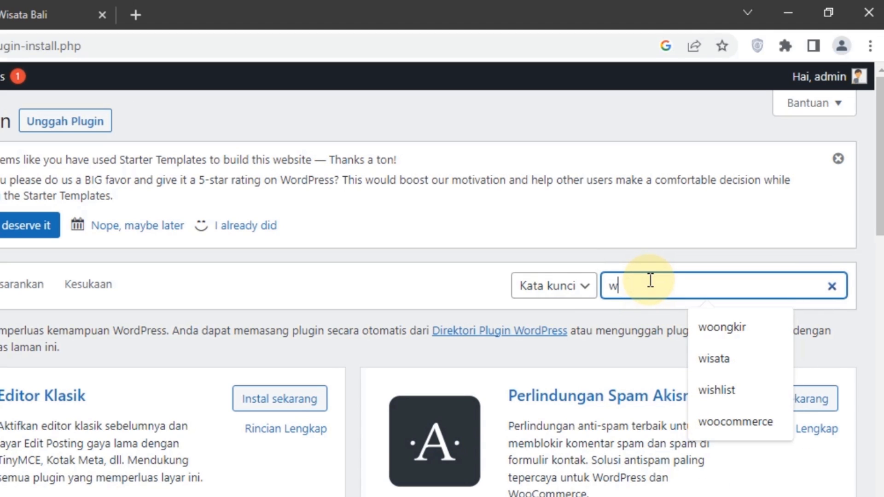
text(pvivid)
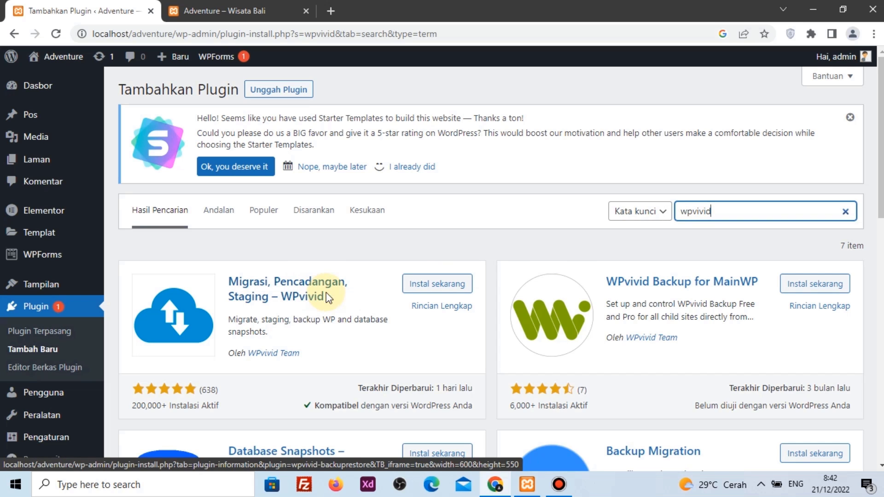
click(437, 284)
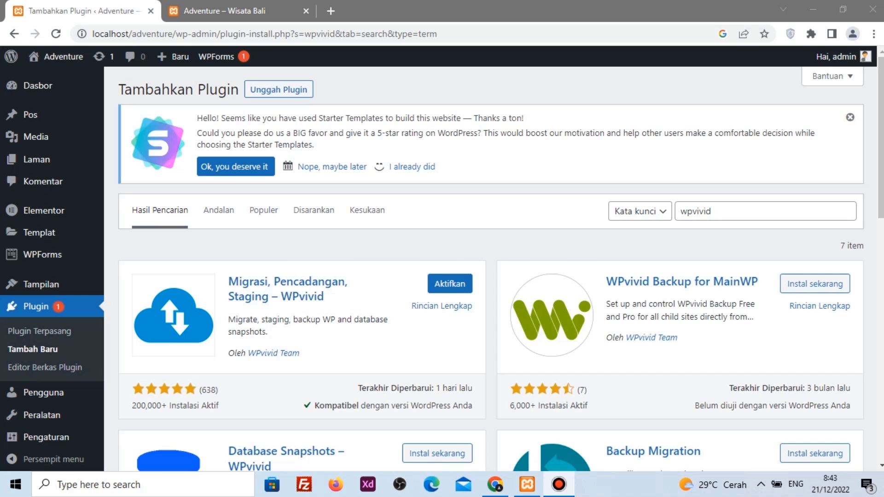
click(465, 286)
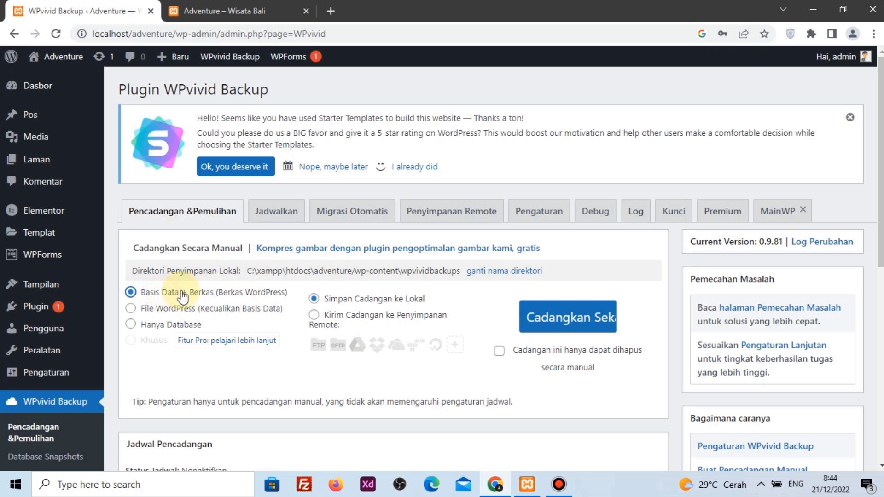
Run Cadangkan Sekarang with Basis Data + Berkas saved locally and wait for completion
click(363, 300)
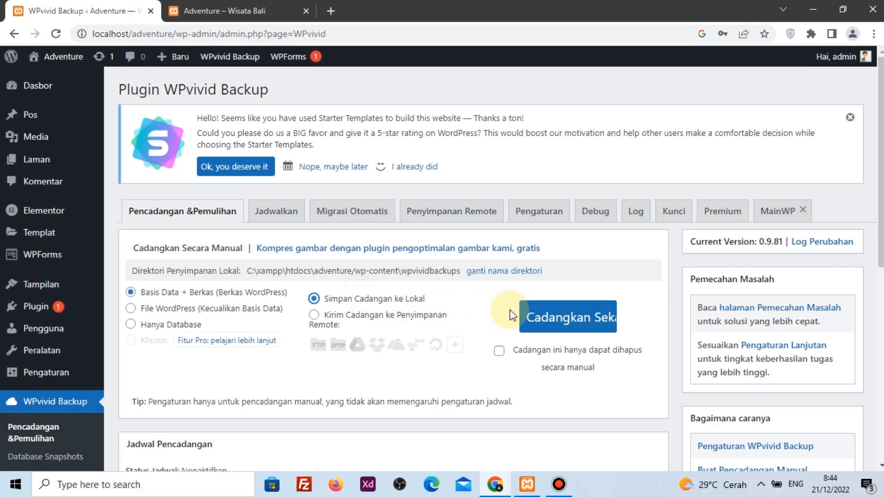
click(550, 316)
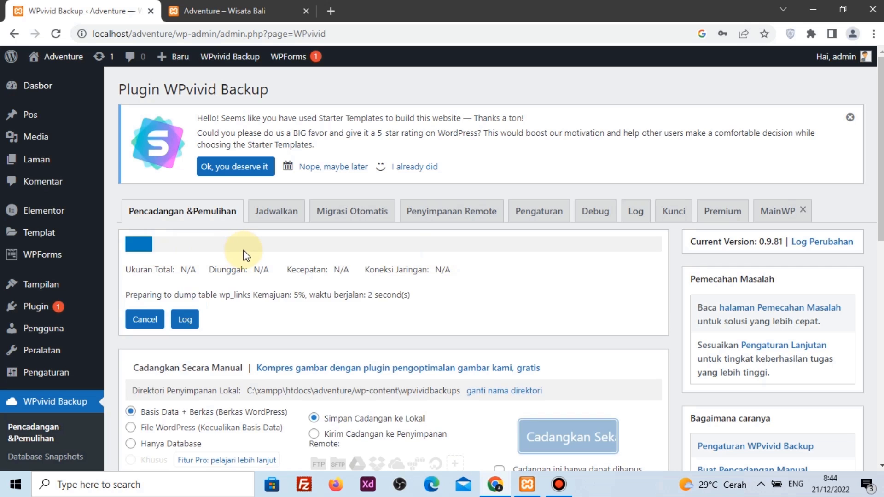
double_click(298, 298)
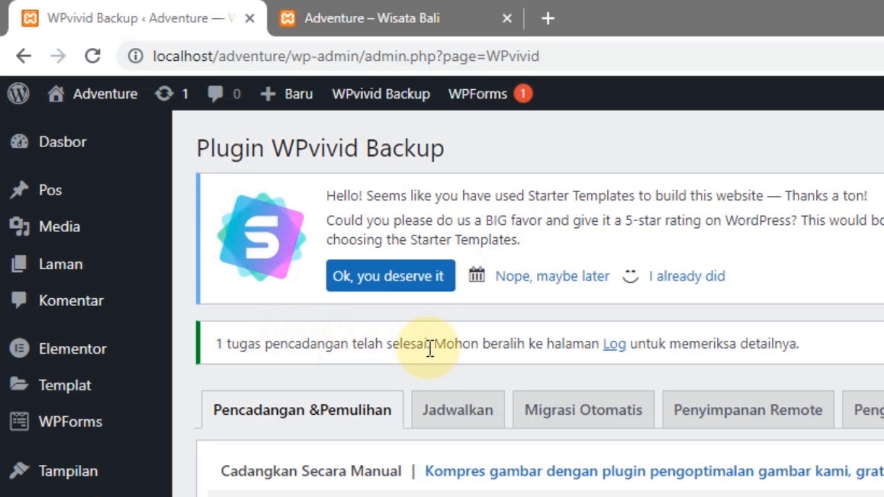
Download the Dec-21-2022 backup_all.zip (70.58 MB) from the WPvivid backup list
scroll(440, 369, down, 6)
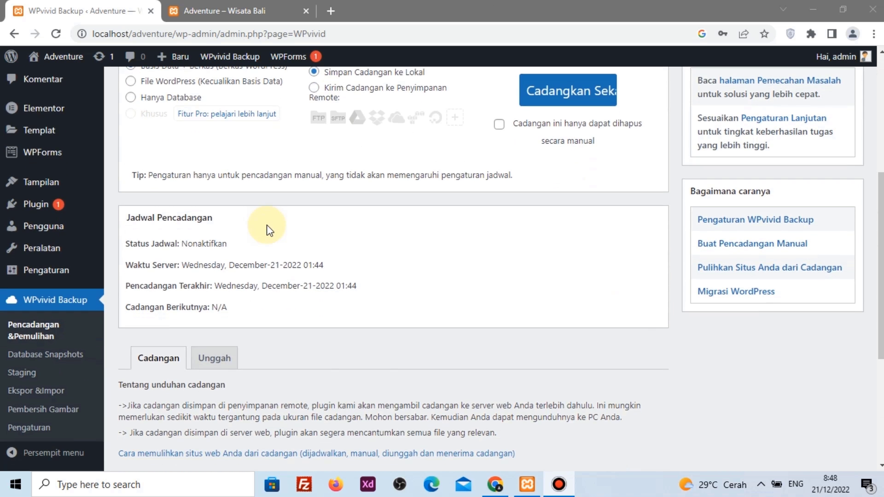
scroll(270, 231, down, 4)
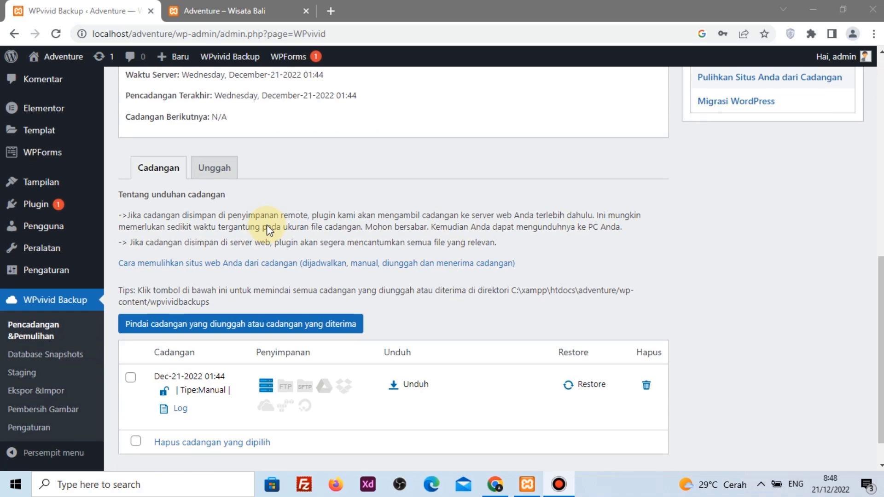
drag(158, 380, 155, 379)
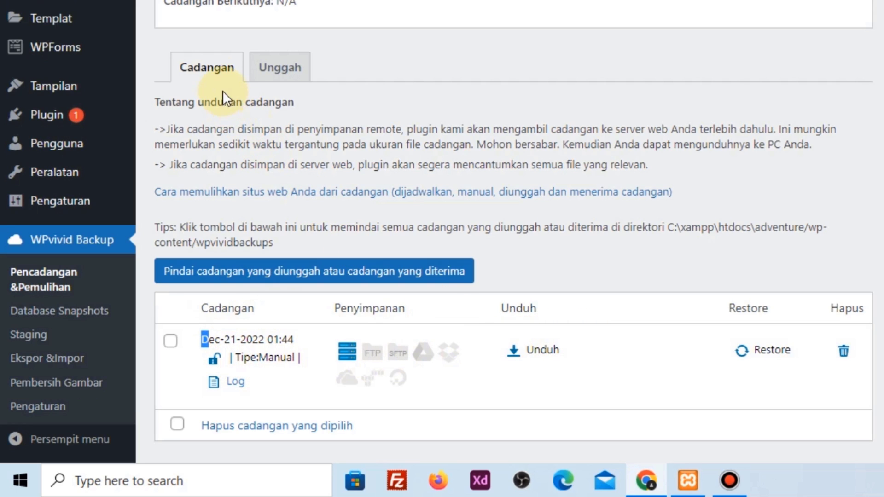
click(515, 355)
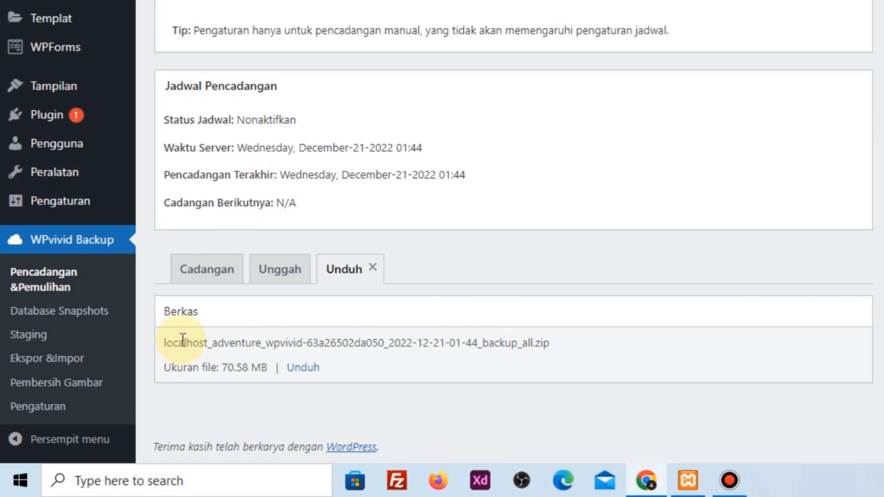
drag(180, 343, 288, 345)
click(482, 378)
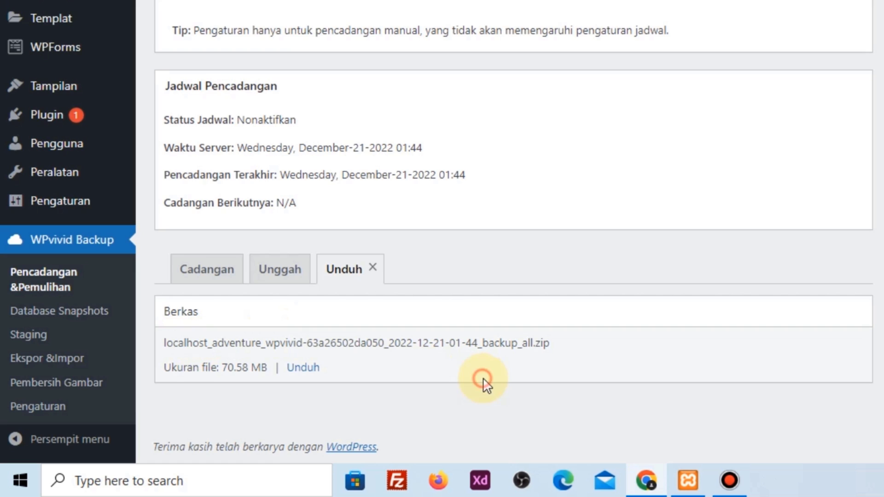
click(308, 376)
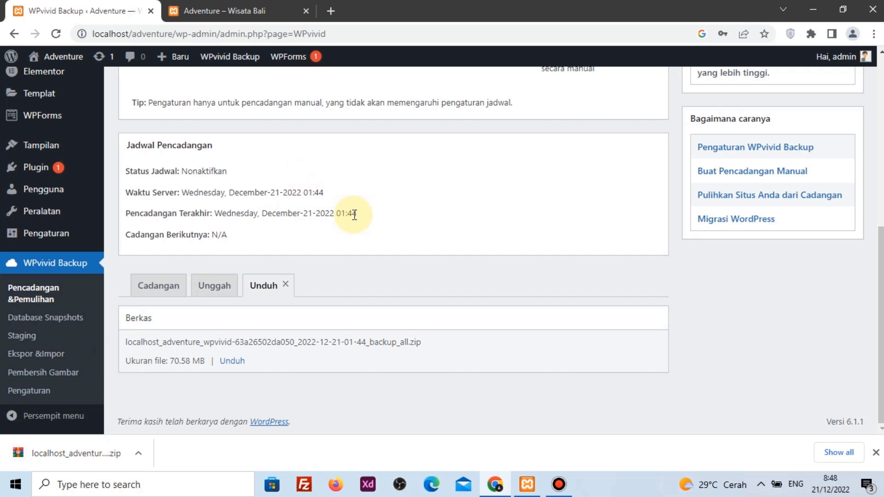
Bring up XAMPP from the taskbar, stop the Apache and MySQL modules, and close the window
click(527, 485)
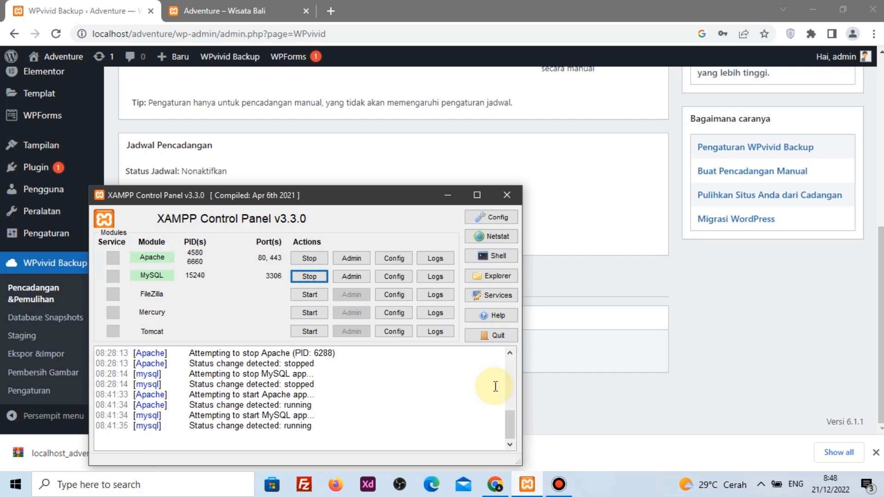
drag(374, 197, 389, 140)
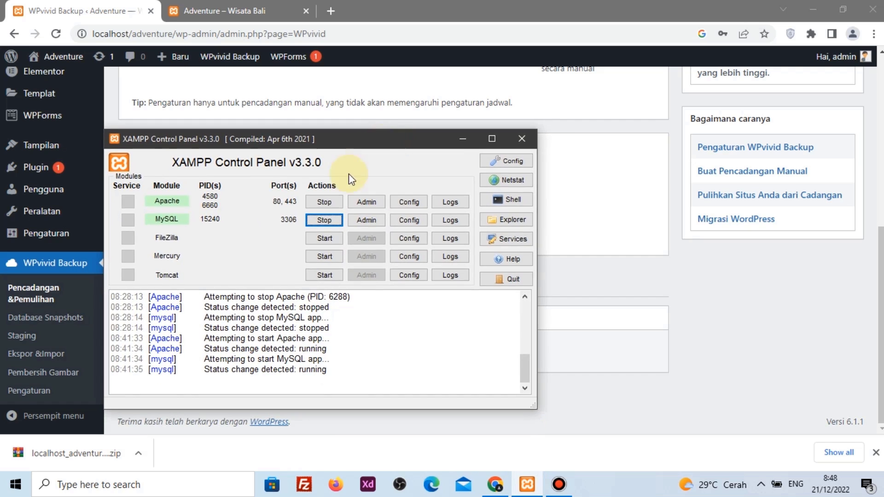
click(324, 202)
click(326, 220)
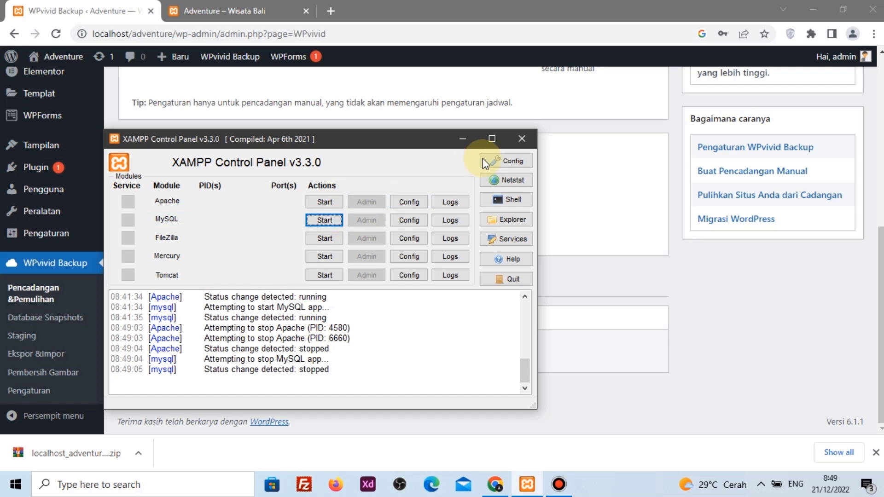
click(532, 142)
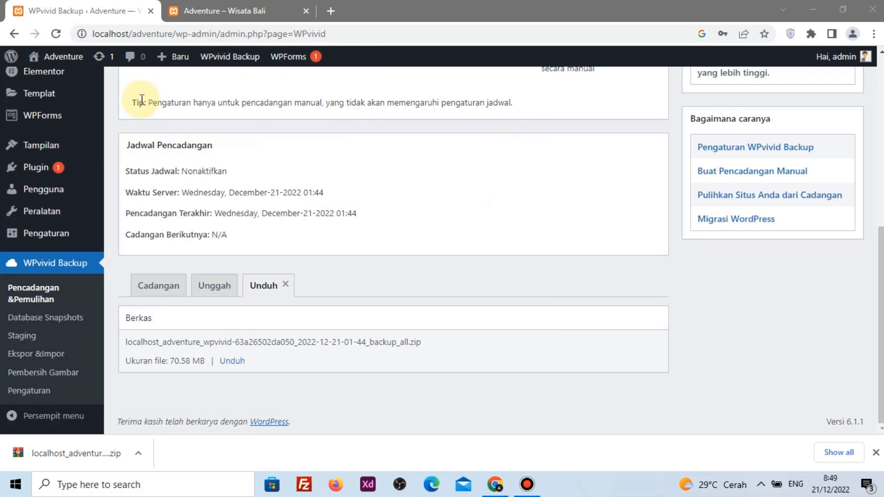
Open a new tab and close the WPvivid Backup and Adventure – Wisata Bali tabs
click(330, 10)
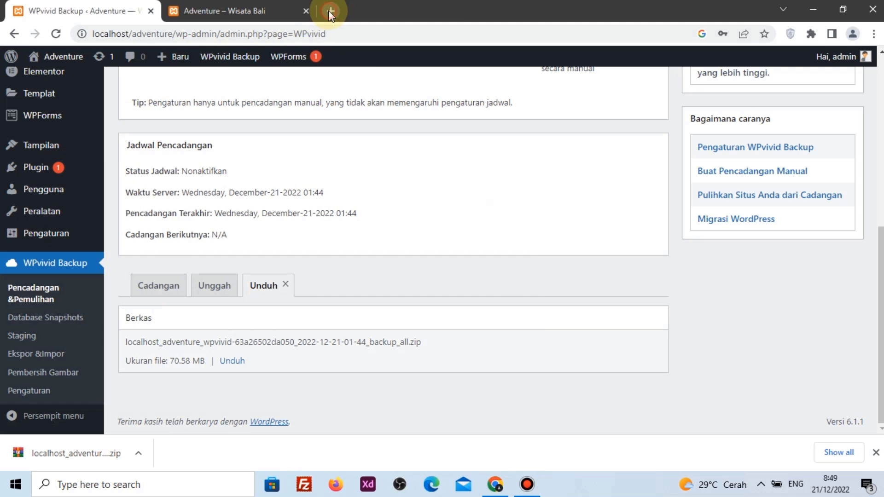
click(152, 10)
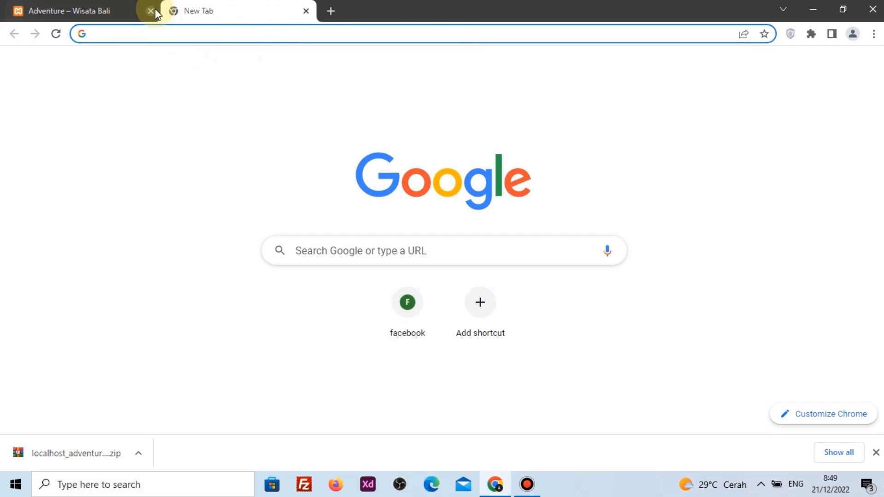
click(153, 10)
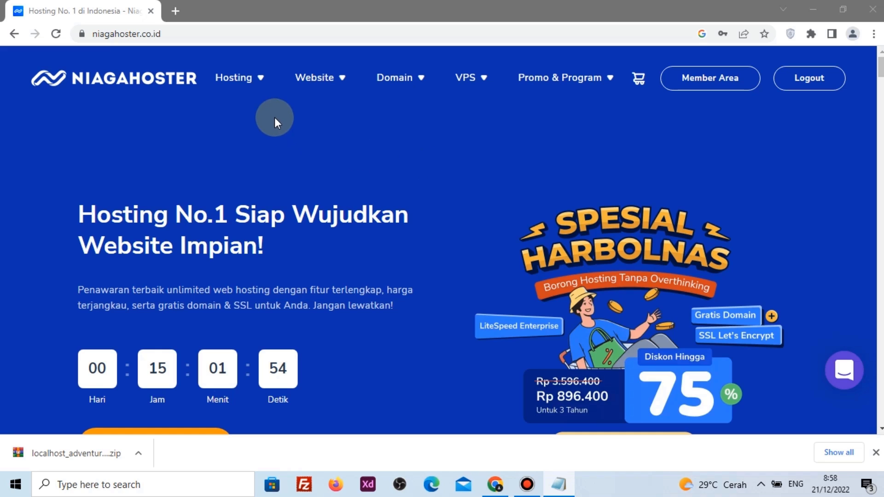
Choose the Unlimited Hosting Personal plan with a 1 Tahun duration
mouse_move(257, 79)
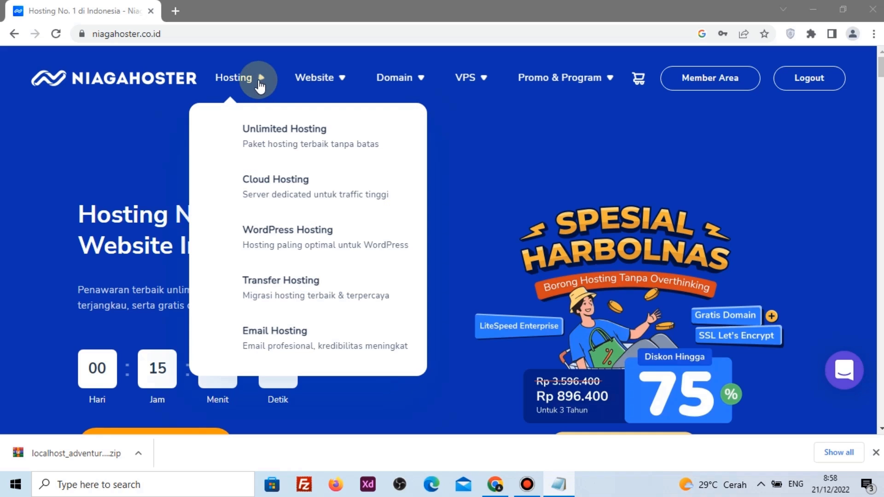
click(278, 131)
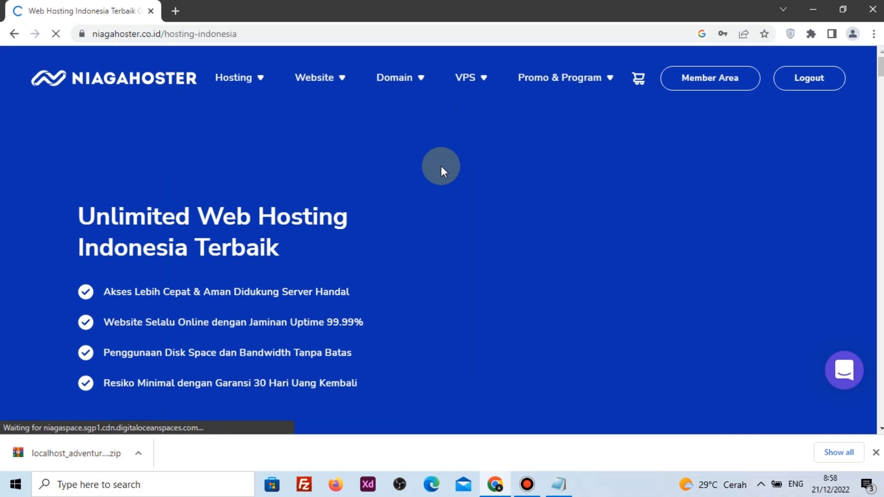
scroll(441, 168, down, 15)
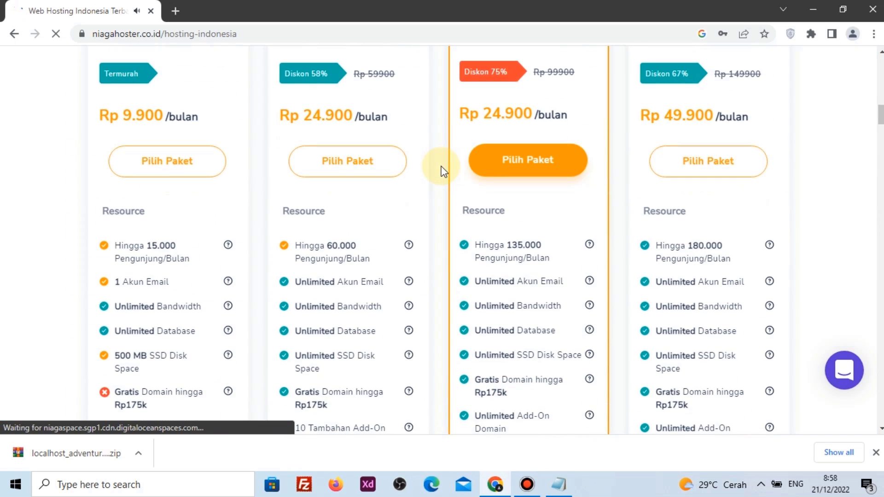
scroll(441, 168, up, 3)
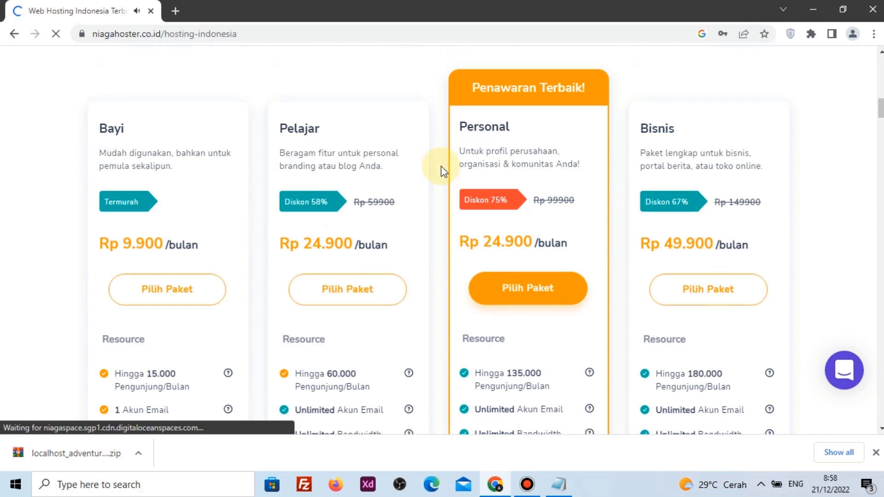
click(526, 290)
scroll(319, 108, down, 10)
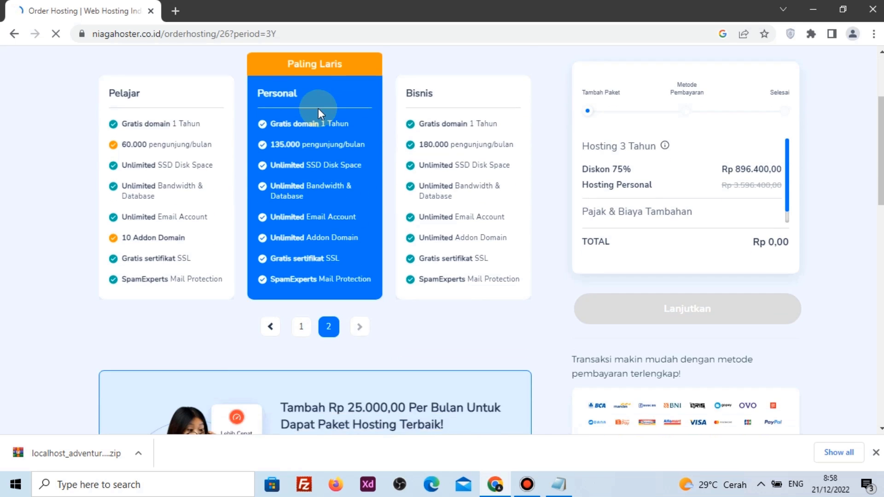
scroll(319, 109, down, 2)
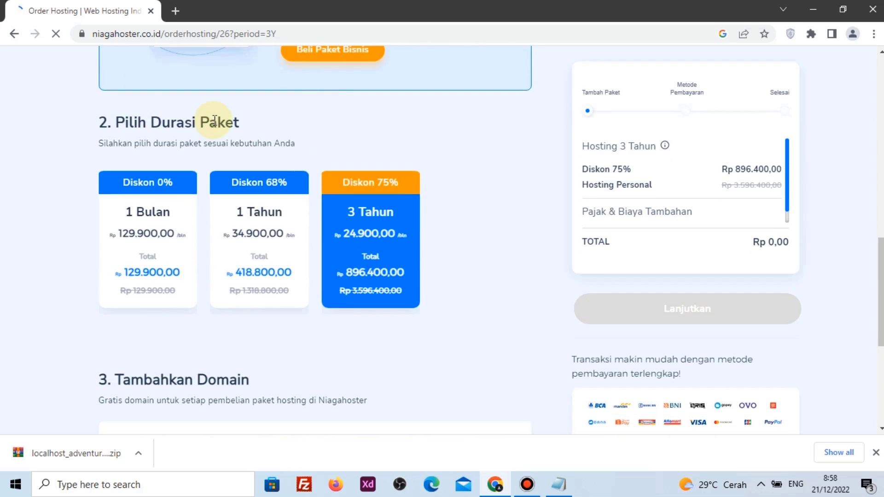
click(254, 235)
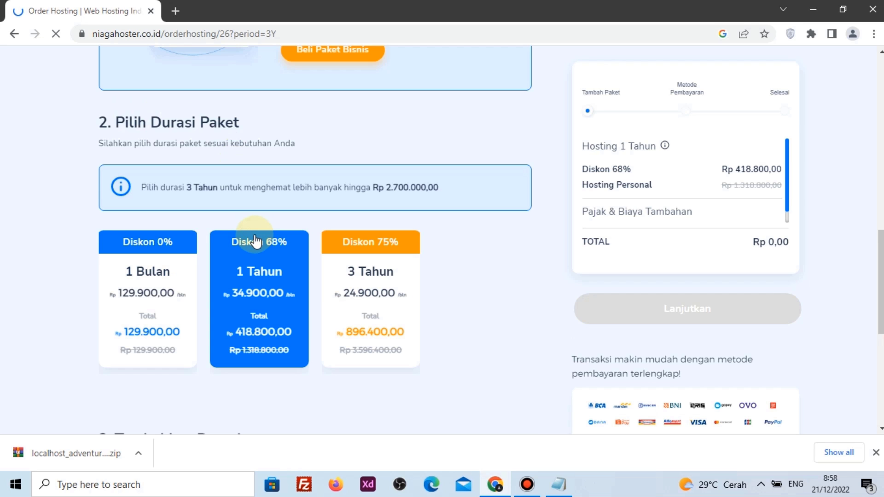
Check and add the free domain ramandigrup.com with the hosting to the cart
scroll(255, 237, down, 4)
scroll(255, 237, down, 1)
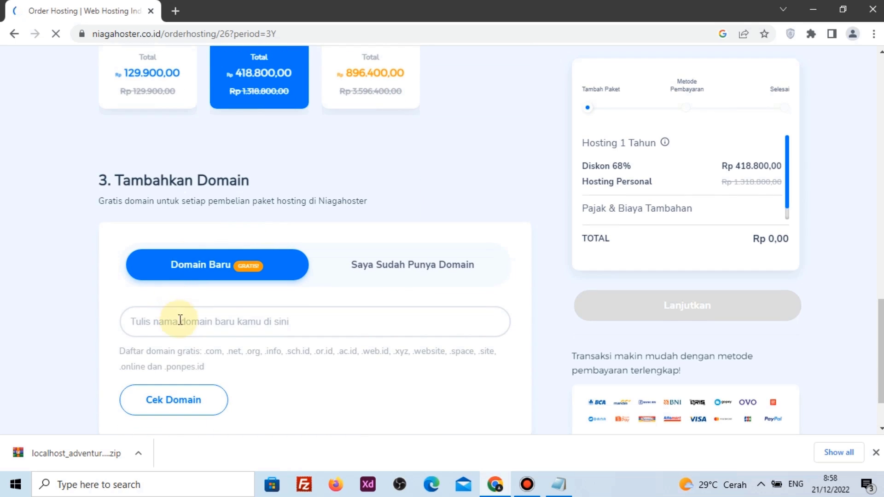
click(221, 323)
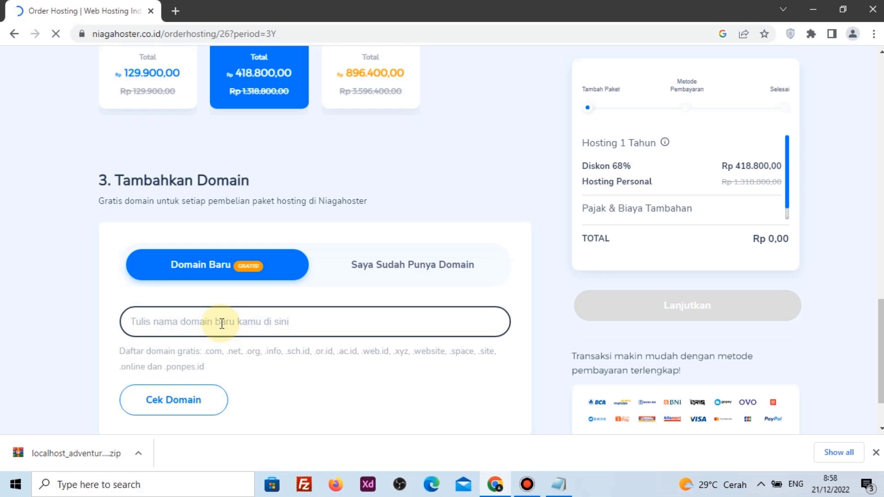
text(ramandigr)
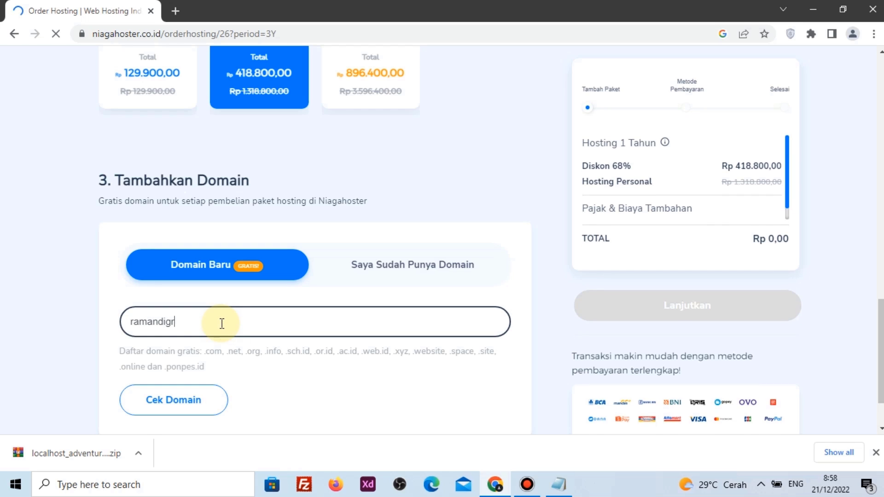
text(up.com)
click(168, 407)
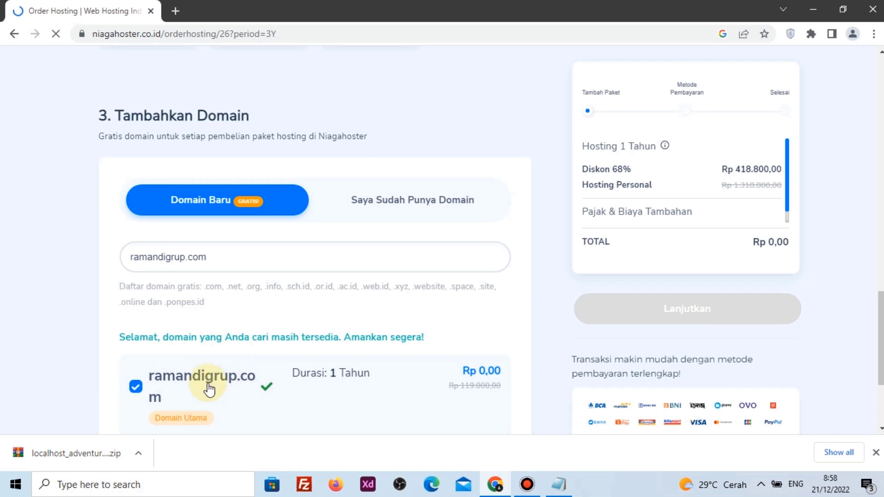
scroll(340, 375, down, 3)
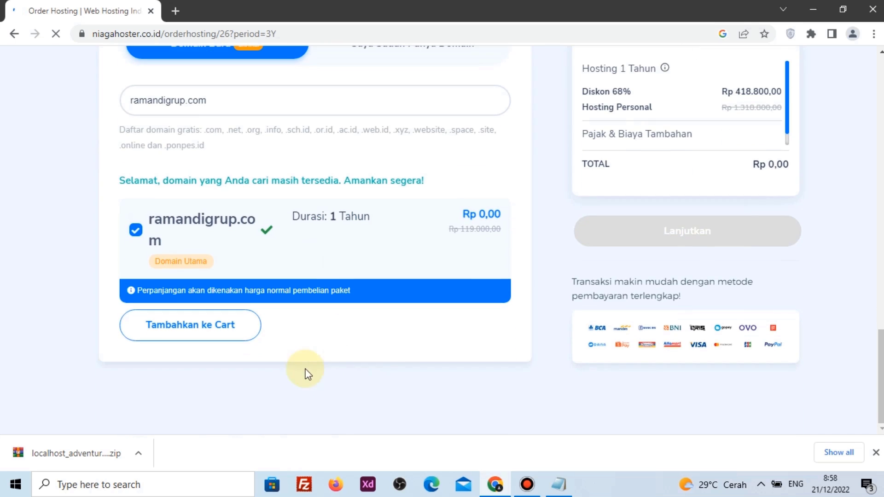
click(212, 330)
scroll(205, 332, down, 4)
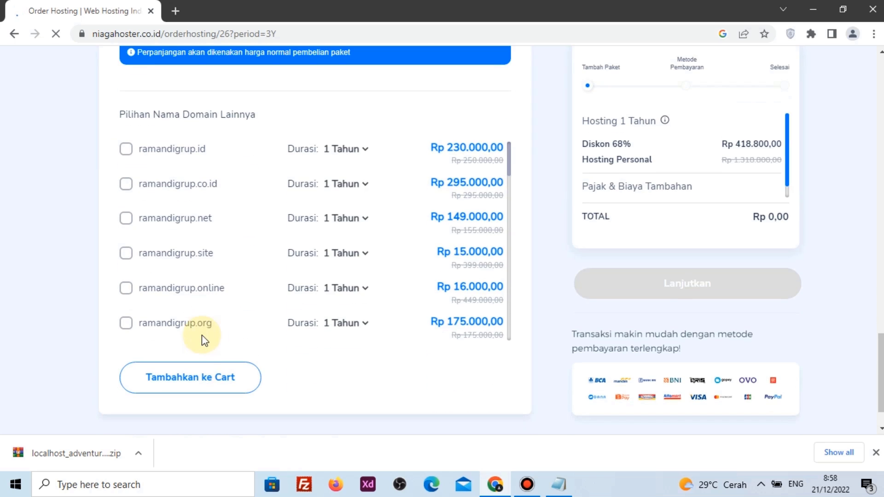
click(198, 376)
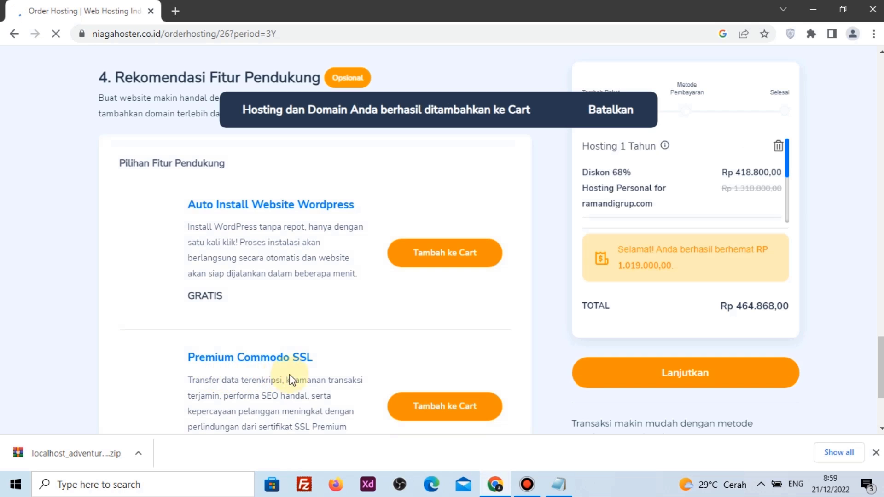
click(701, 372)
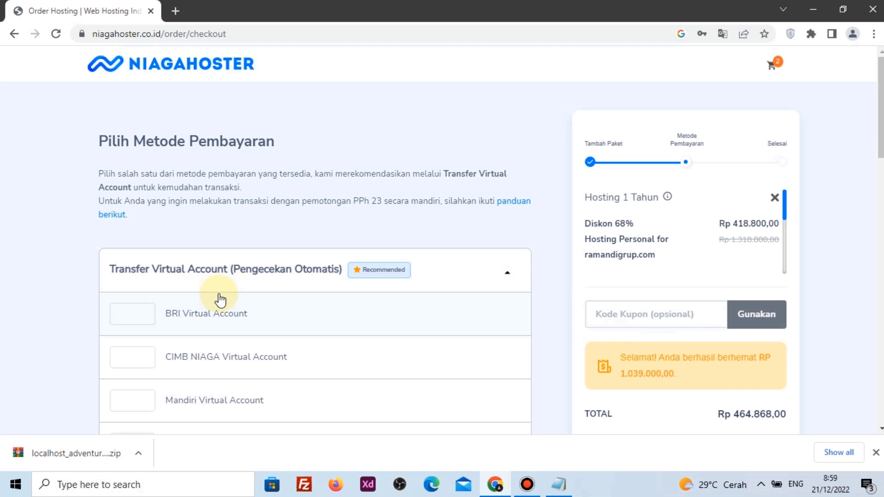
Select BRI Virtual Account as the payment method
scroll(219, 309, down, 4)
scroll(219, 315, down, 5)
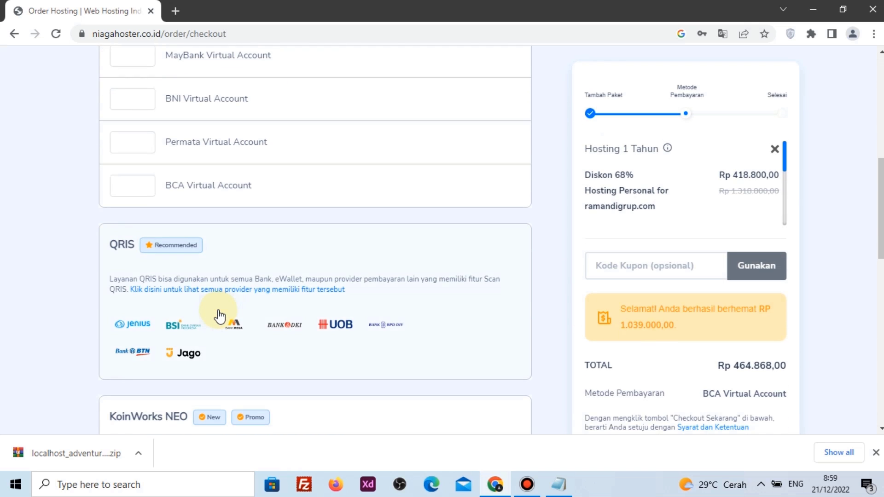
scroll(219, 317, up, 6)
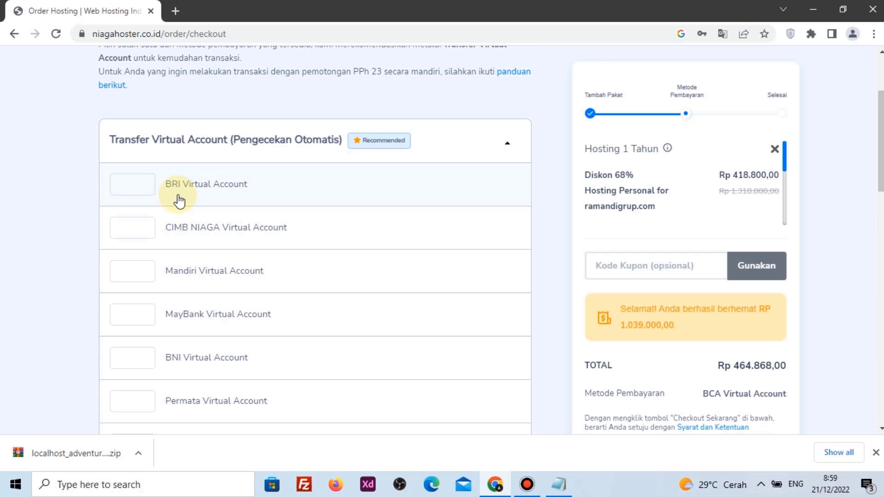
click(241, 191)
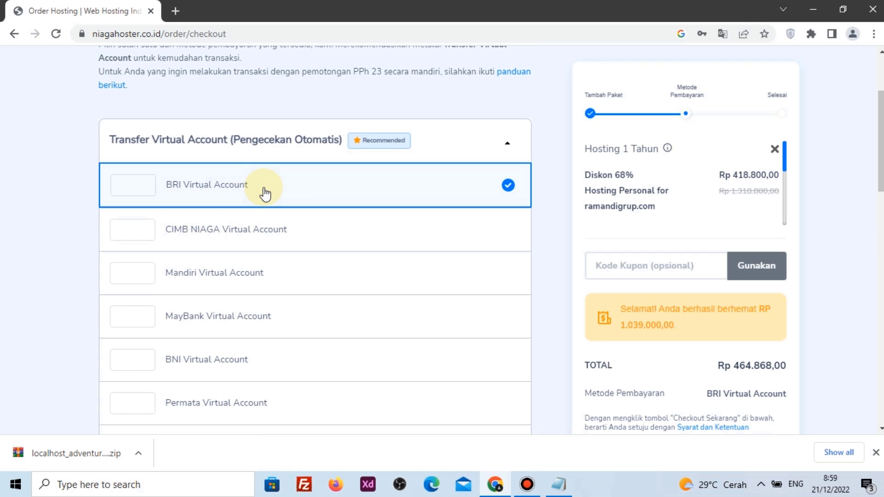
Apply the PEMOOLA coupon, bringing the total down to Rp 441.625,00
click(652, 266)
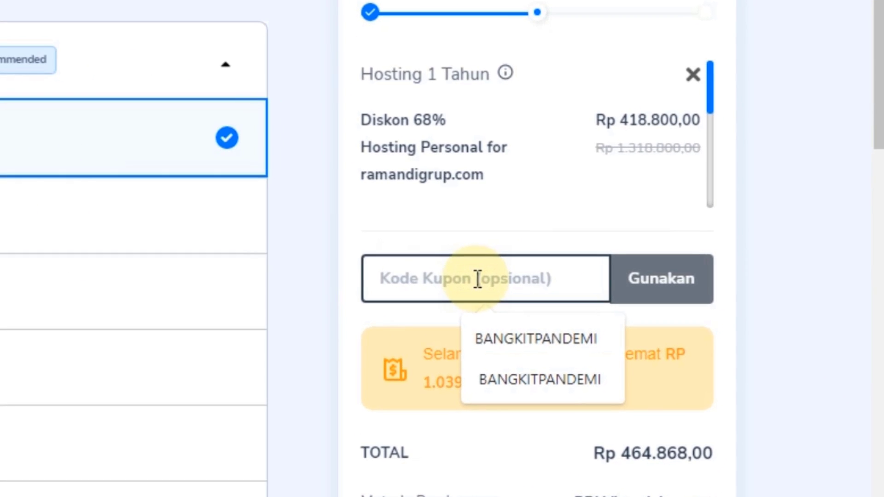
click(336, 306)
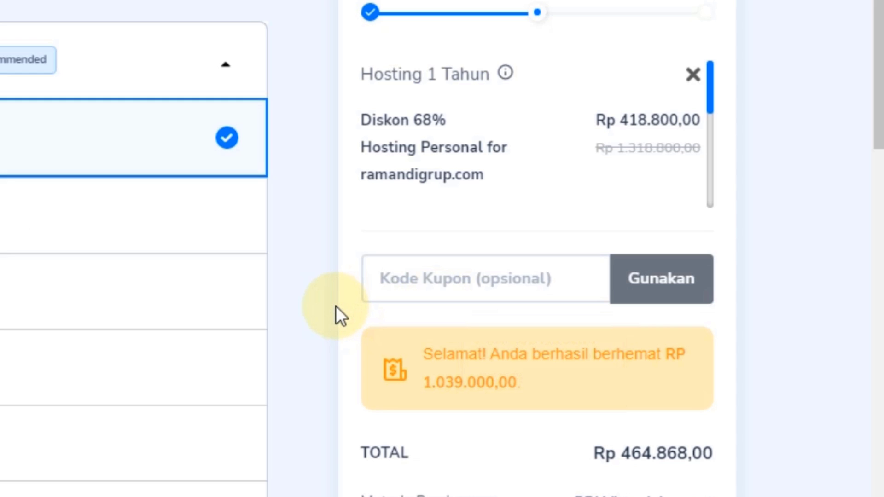
click(386, 276)
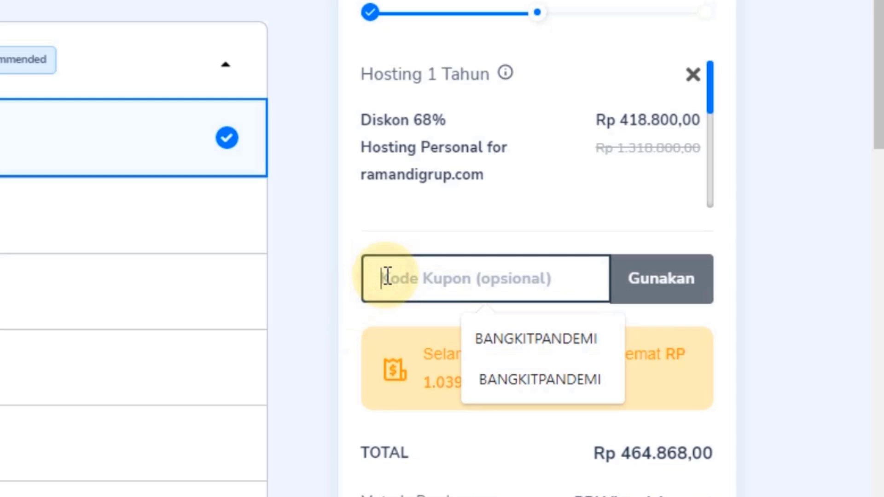
text(CPE)
key(BackSpace)
key(BackSpace)
key(BackSpace)
text(BE)
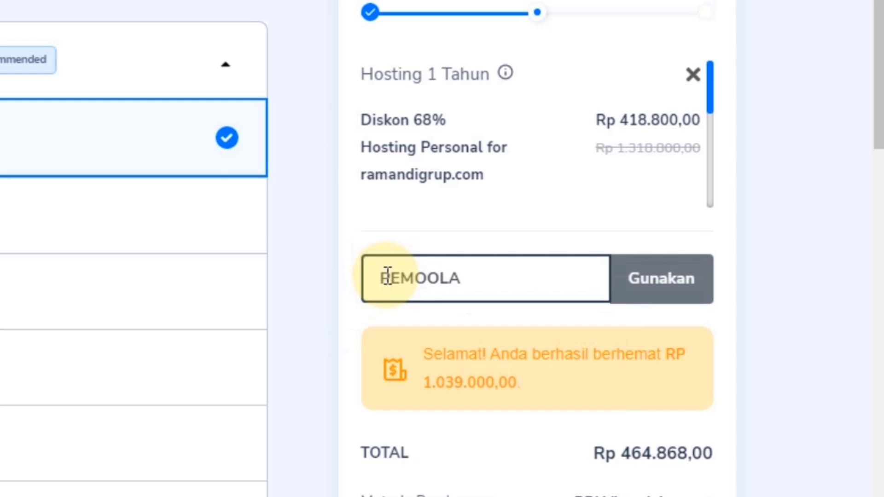
text(MOOLA)
click(668, 280)
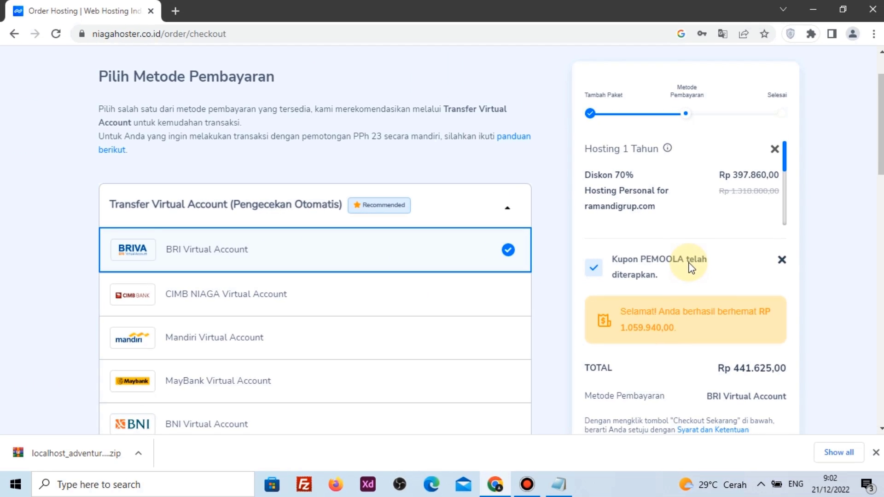
scroll(542, 273, down, 4)
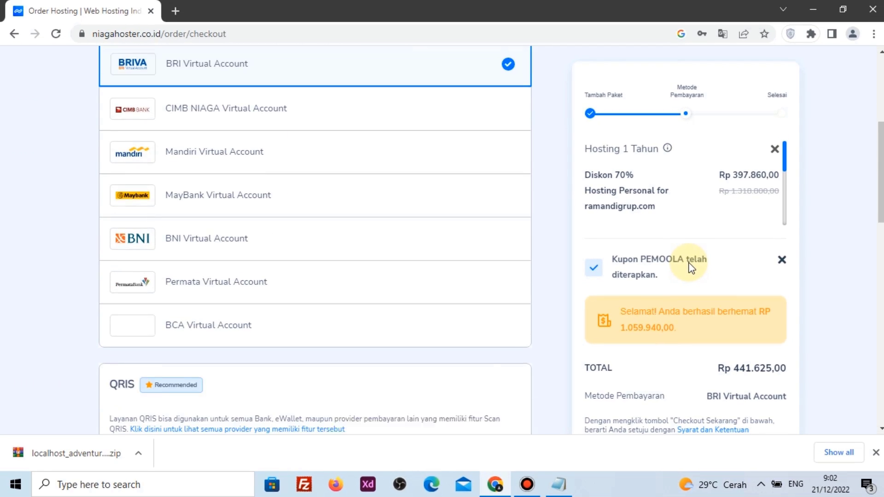
scroll(838, 277, down, 12)
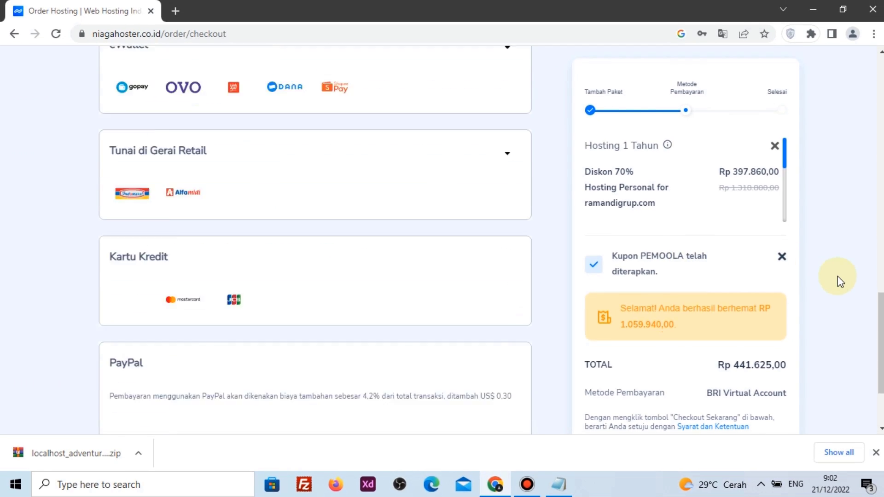
scroll(838, 276, down, 2)
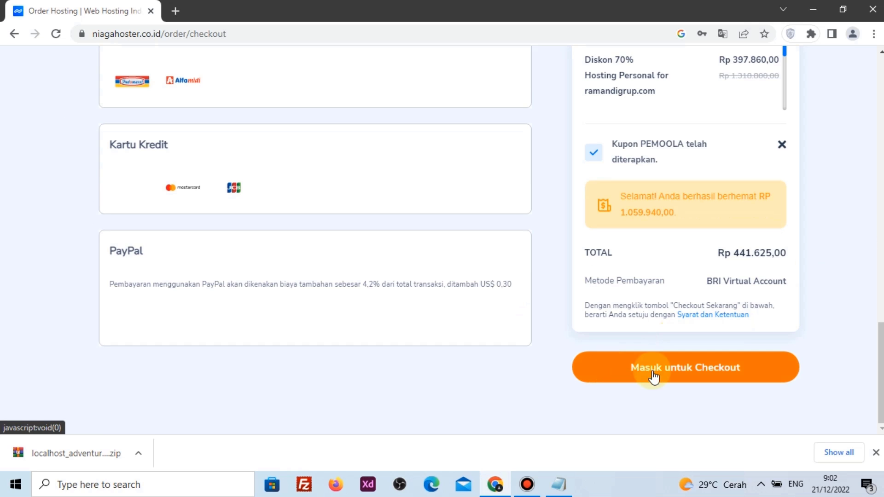
Open the checkout sign-in prompt and look over the new-account registration form
click(723, 372)
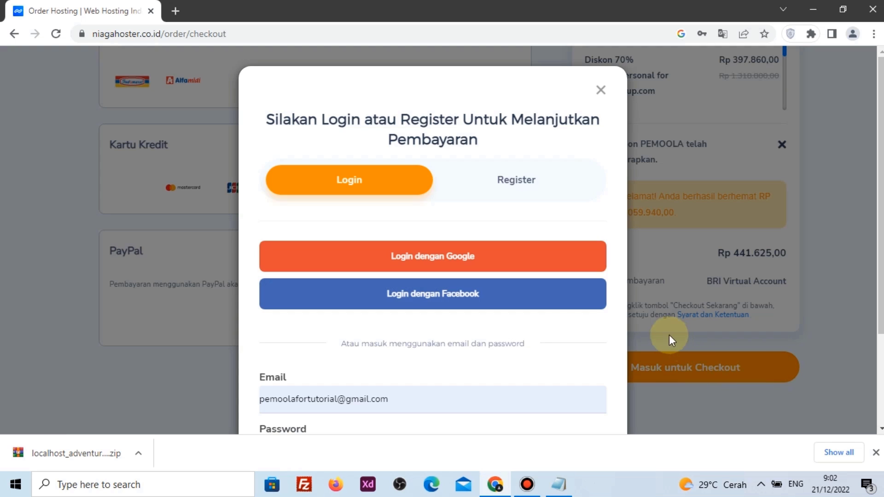
click(539, 181)
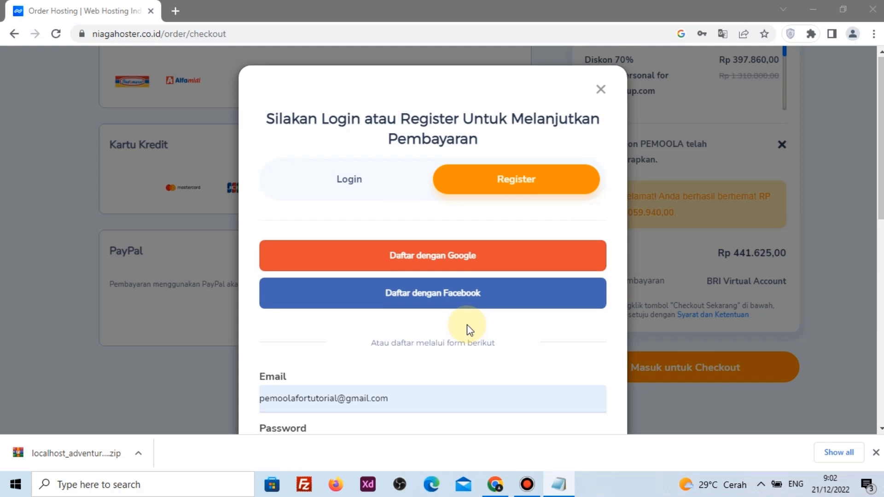
scroll(467, 325, down, 6)
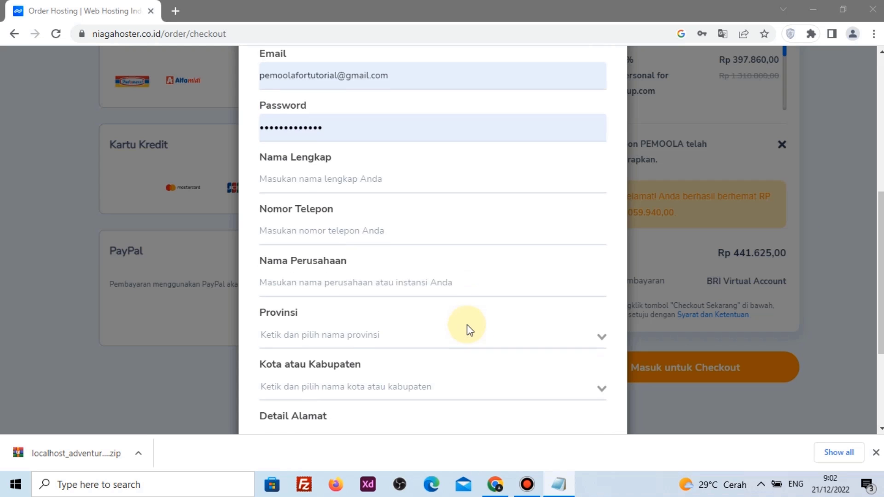
scroll(467, 325, down, 4)
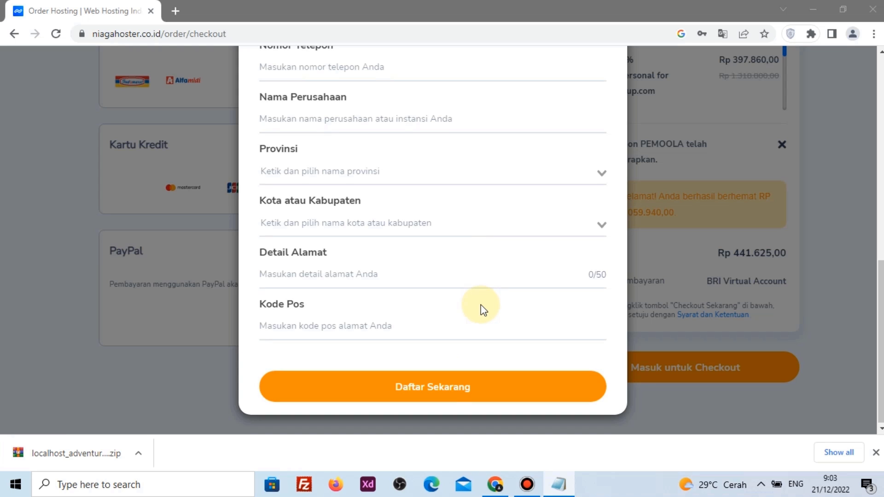
scroll(481, 306, up, 4)
scroll(480, 305, up, 5)
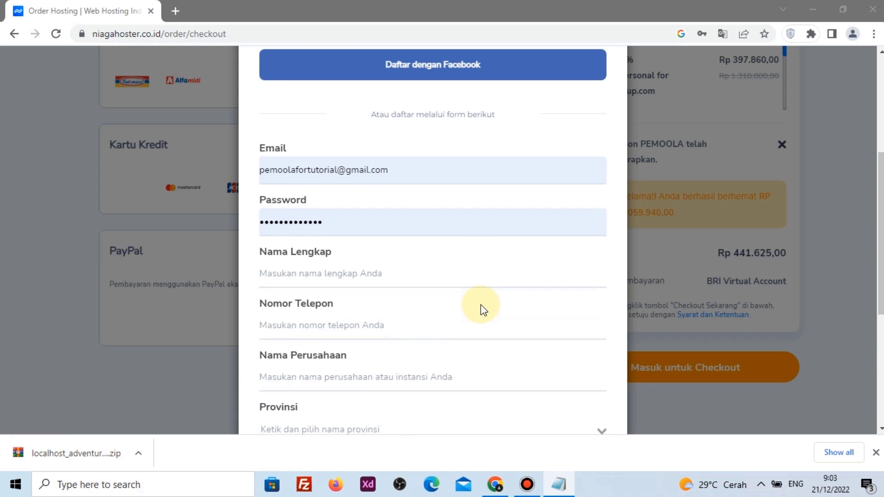
scroll(480, 309, up, 2)
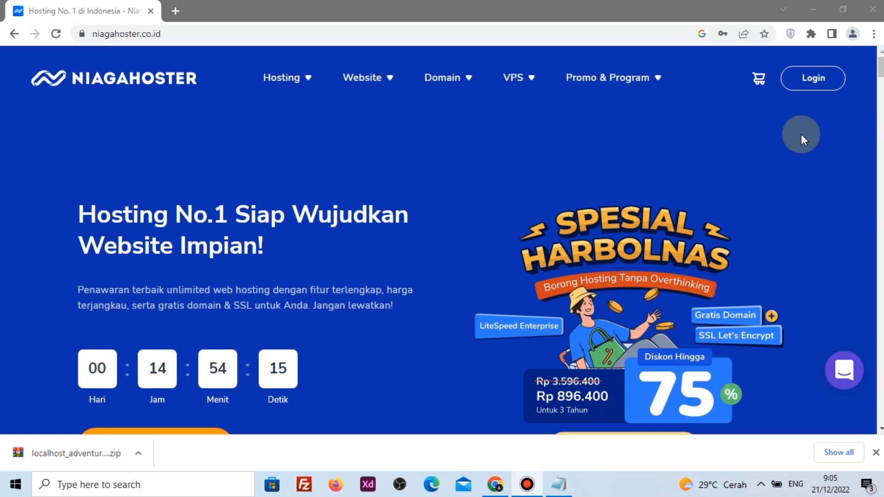
Log in to the Member Area and filter services to Cpanel Hosting
click(812, 85)
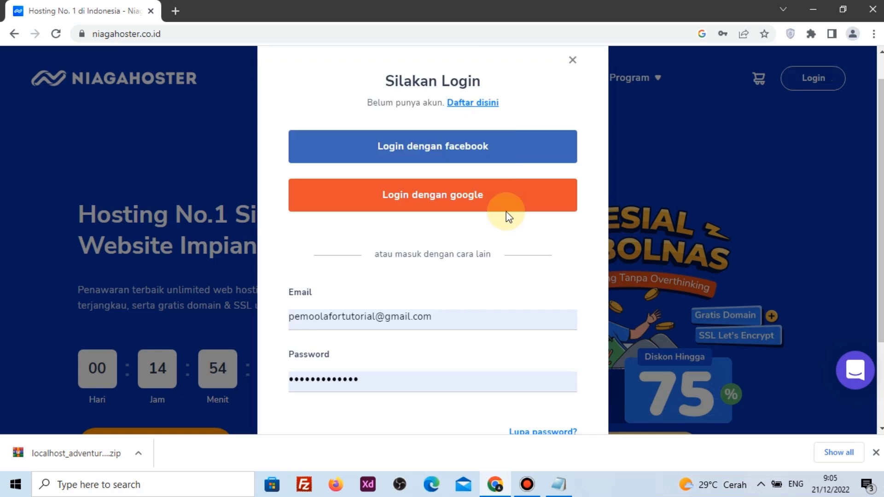
scroll(508, 217, down, 2)
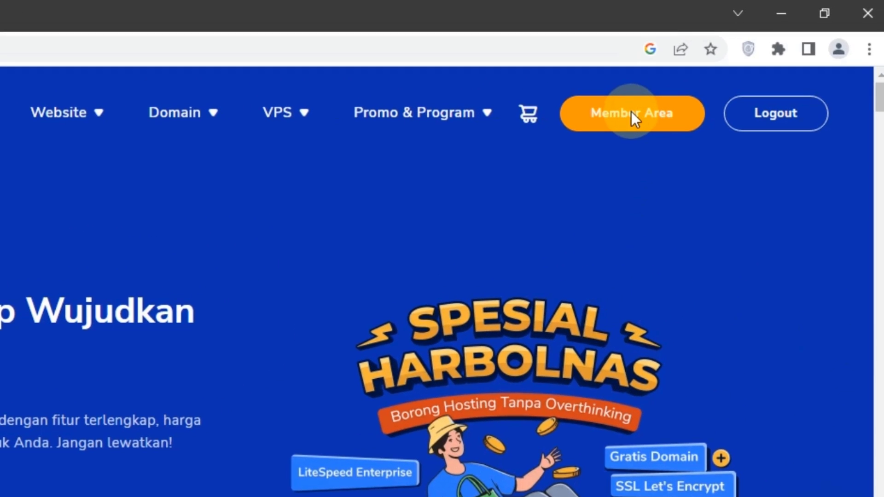
click(632, 118)
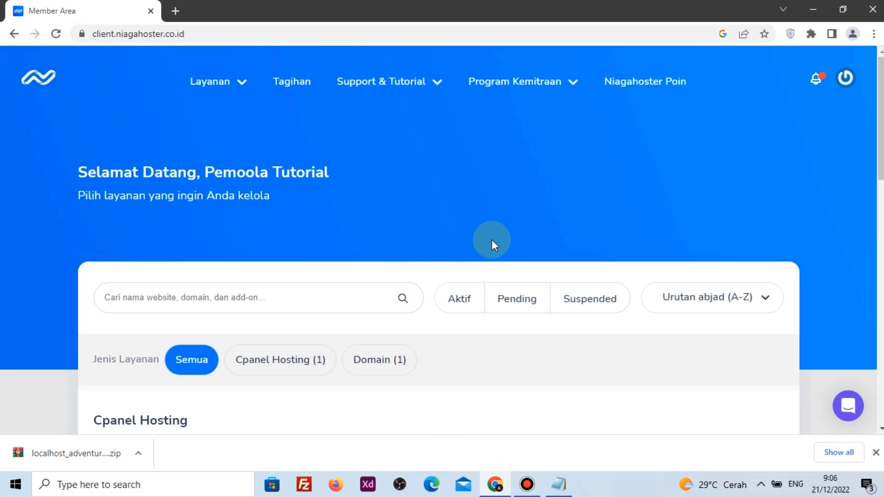
scroll(492, 240, down, 1)
click(233, 237)
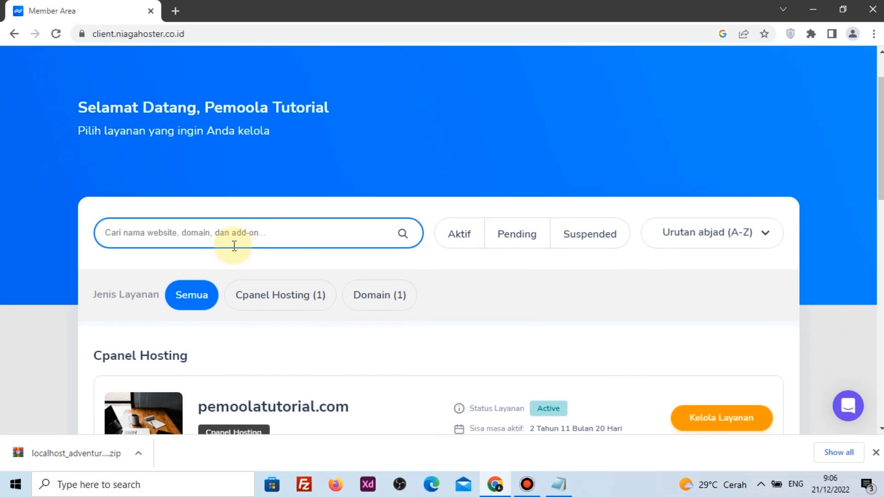
click(476, 161)
scroll(476, 161, down, 3)
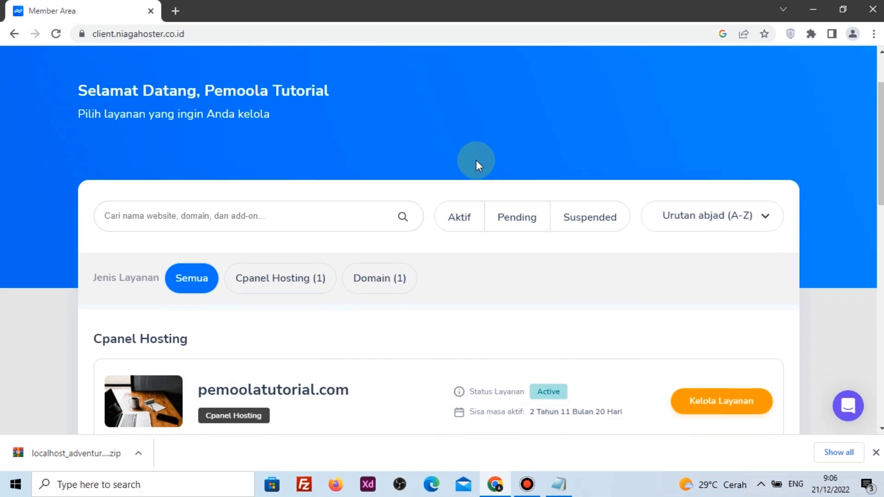
click(263, 171)
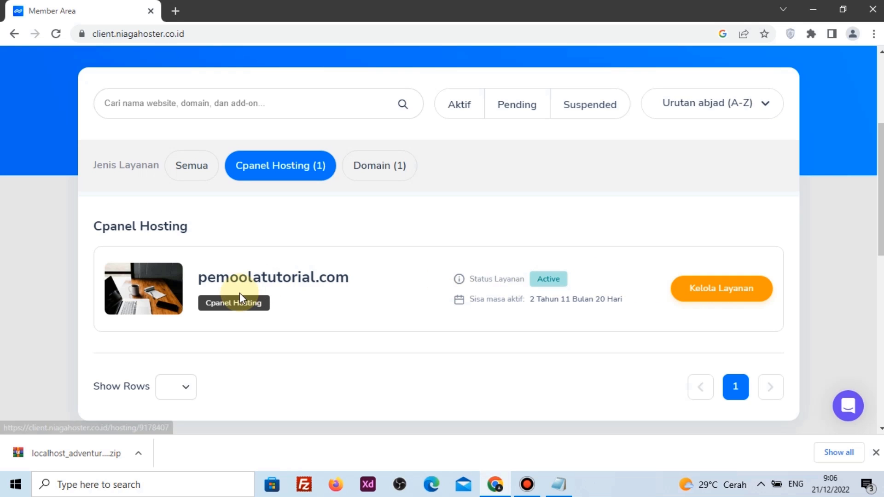
Open the pemoolatutorial.com hosting management and scroll to Quick Shortcut ke cPanel
drag(203, 304, 269, 303)
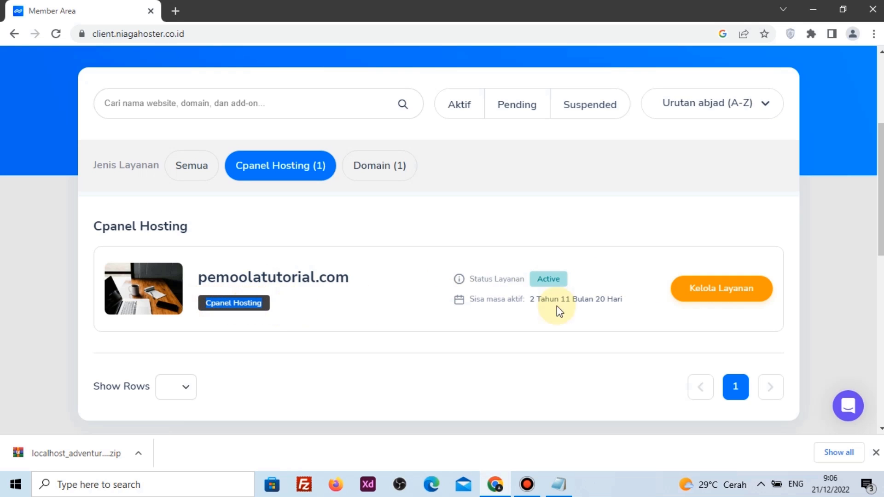
click(704, 294)
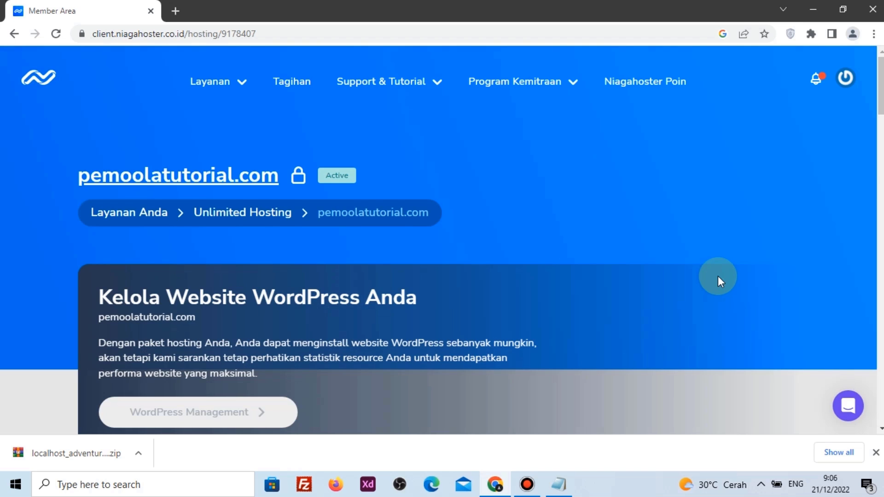
scroll(717, 275, down, 8)
scroll(721, 281, down, 8)
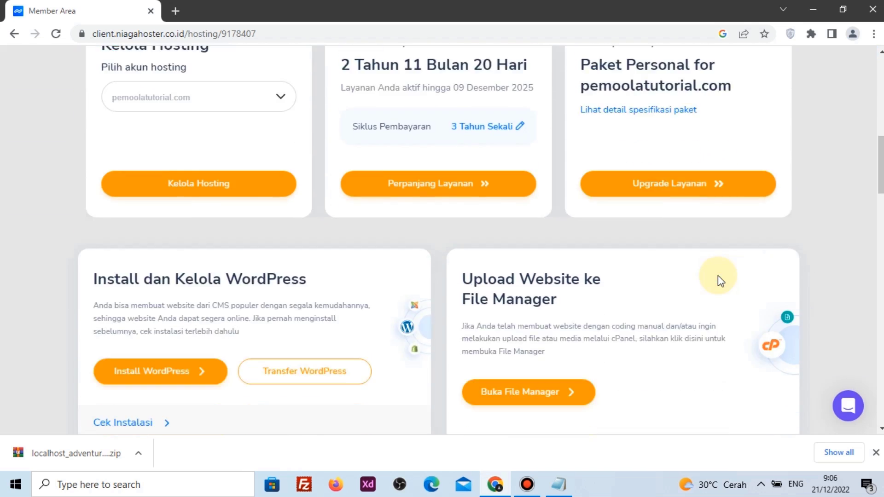
scroll(461, 277, down, 1)
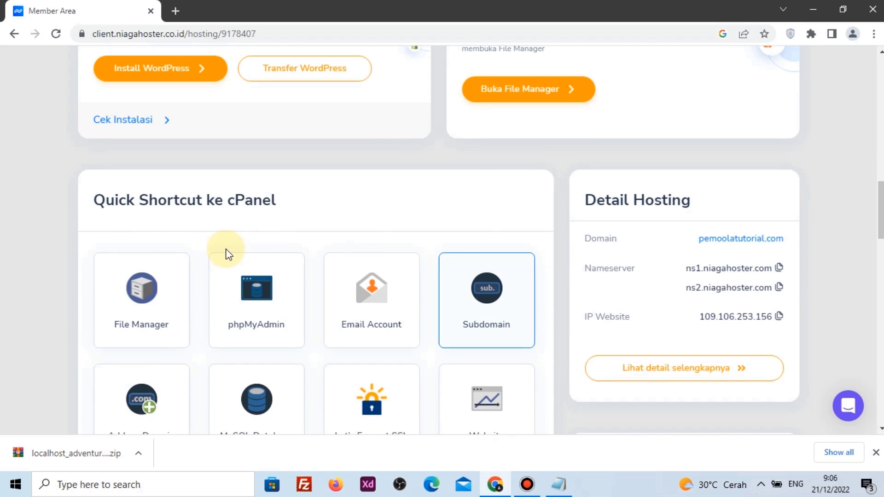
drag(100, 209, 251, 201)
click(250, 201)
scroll(270, 205, down, 7)
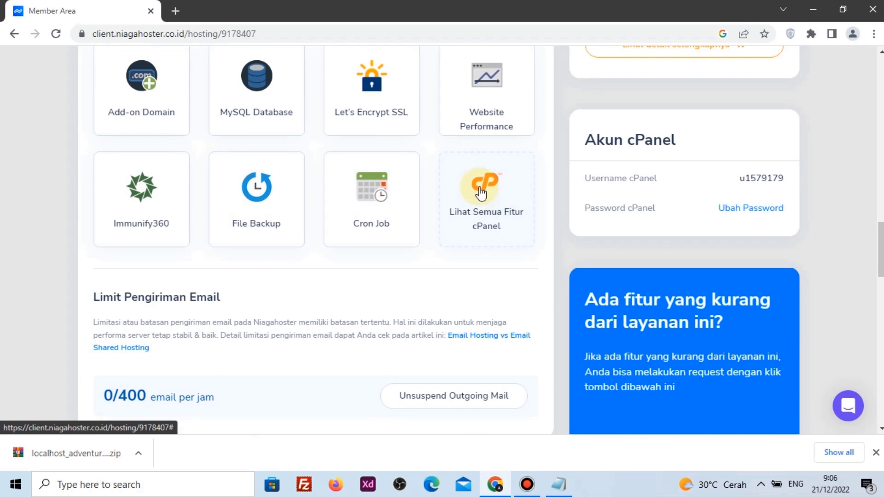
Open all cPanel tools and find Let's Encrypt SSL by searching 'SSL'
click(479, 196)
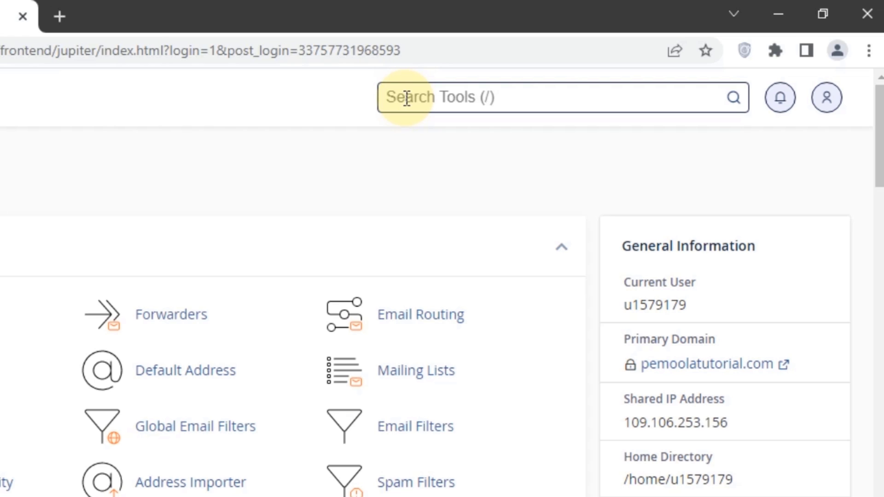
text(SSL)
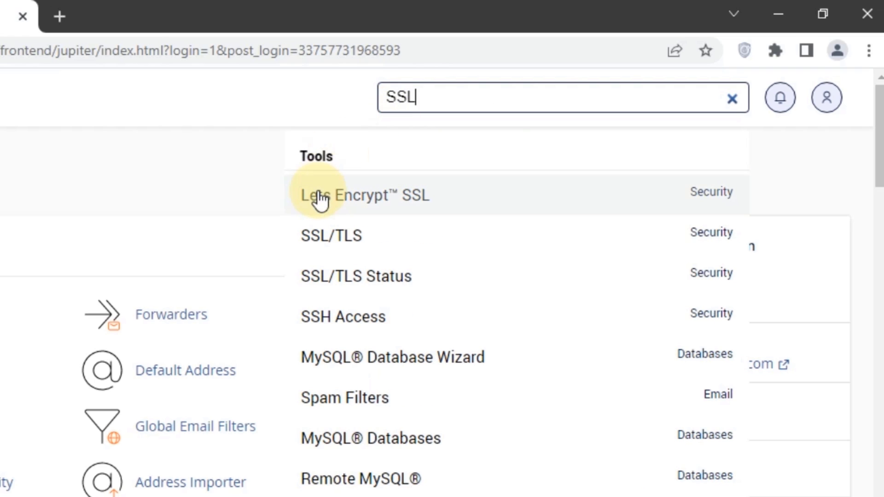
click(387, 204)
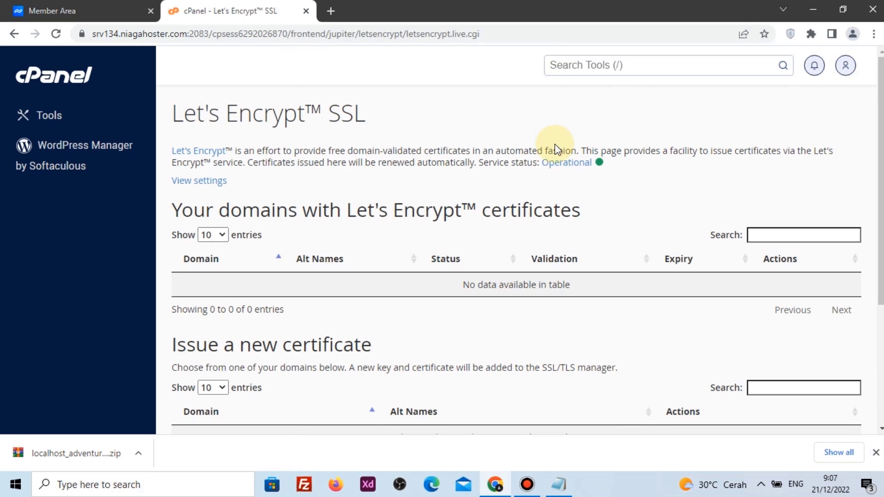
scroll(463, 200, down, 3)
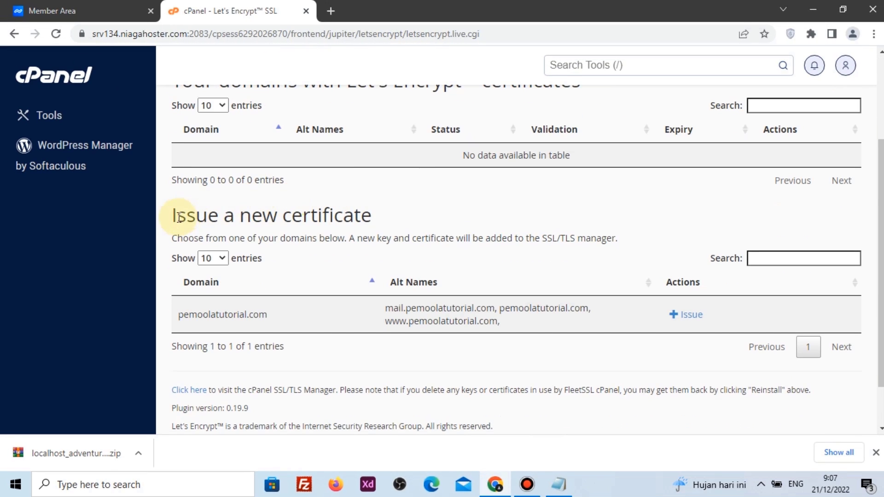
drag(173, 216, 373, 224)
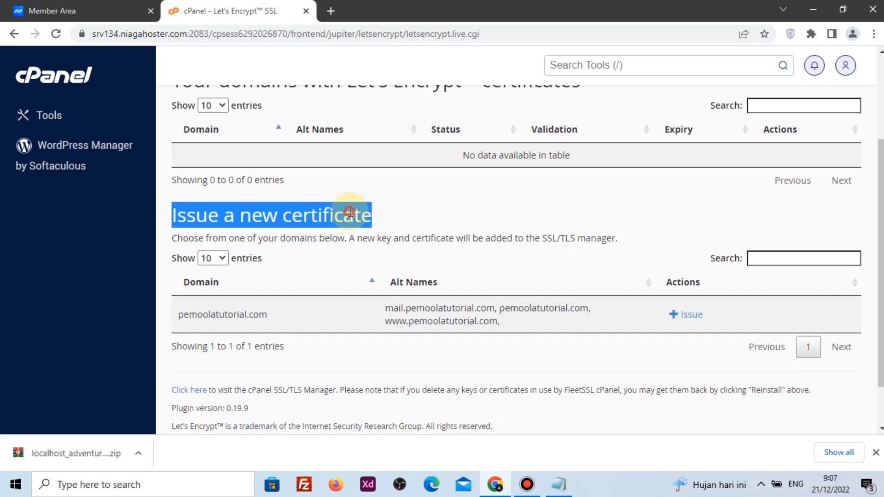
click(350, 214)
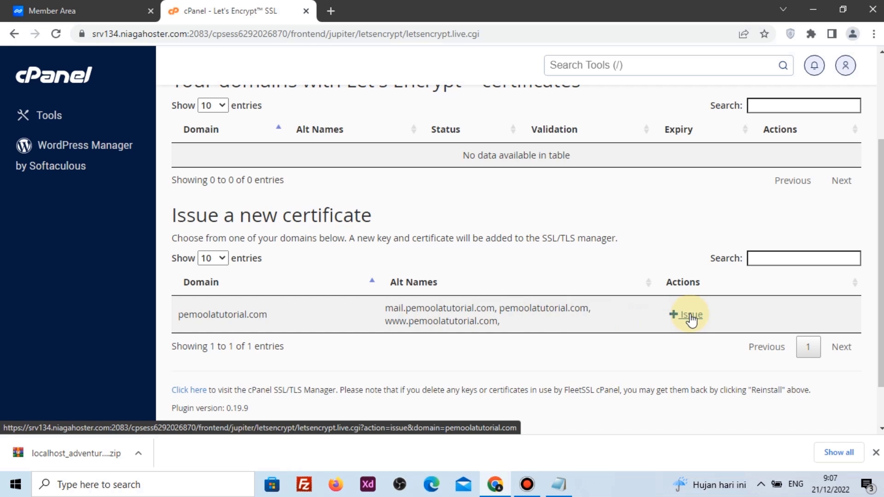
Issue the certificate for pemoolatutorial.com with http-01, then search tools for 'SOFT'
click(690, 317)
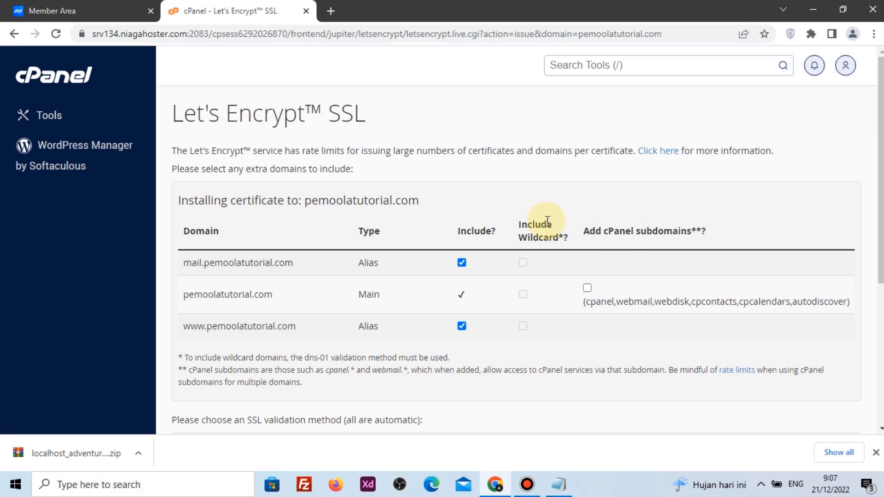
scroll(479, 220, down, 4)
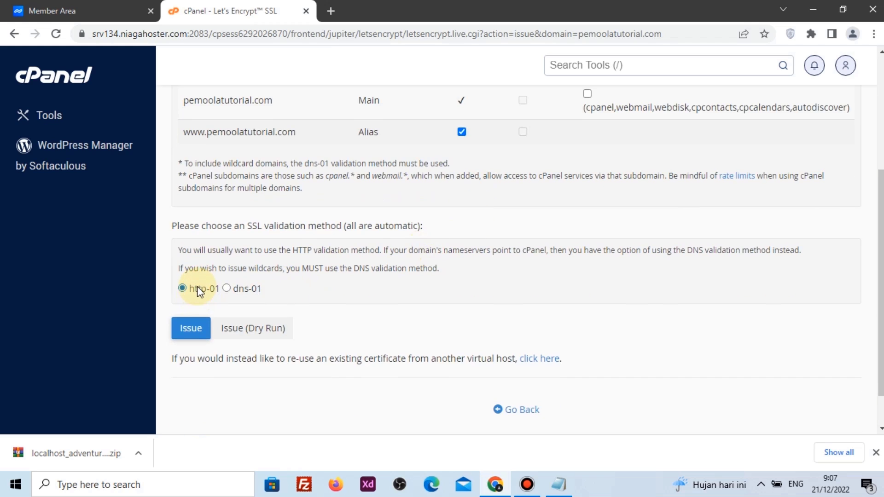
click(197, 290)
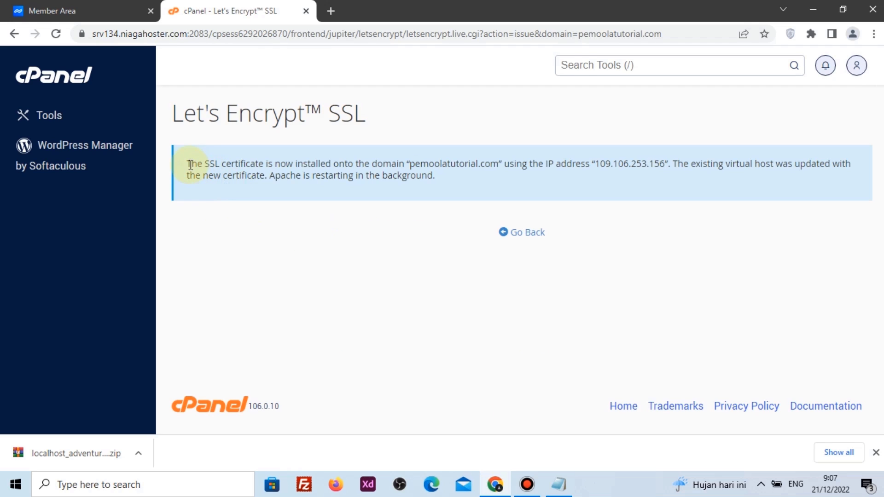
drag(190, 165, 440, 181)
click(440, 182)
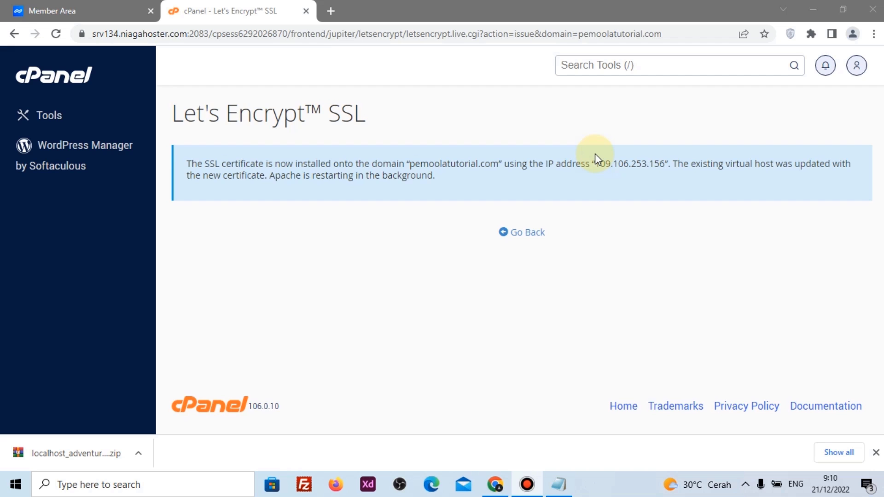
click(596, 63)
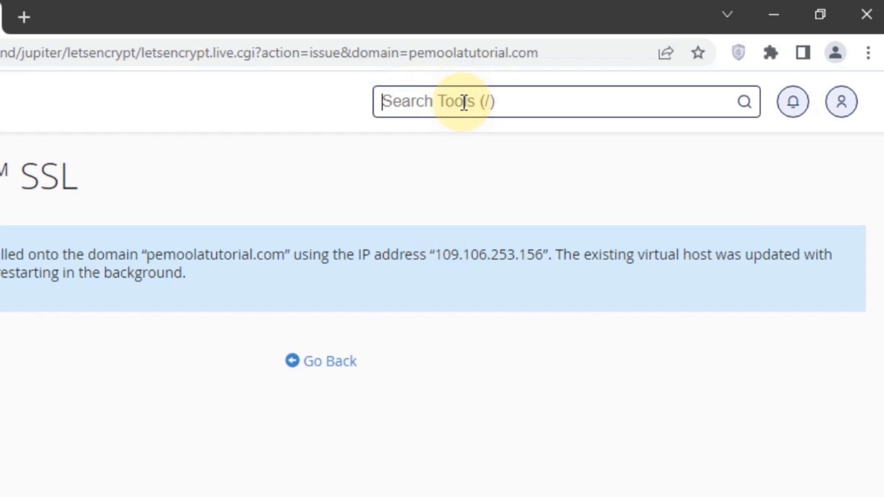
text(SOFT)
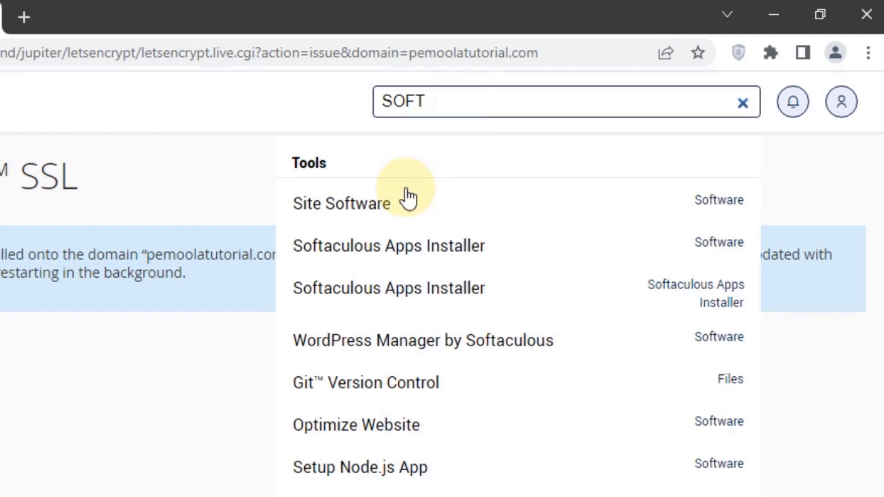
Open the Softaculous WordPress installation form
click(454, 252)
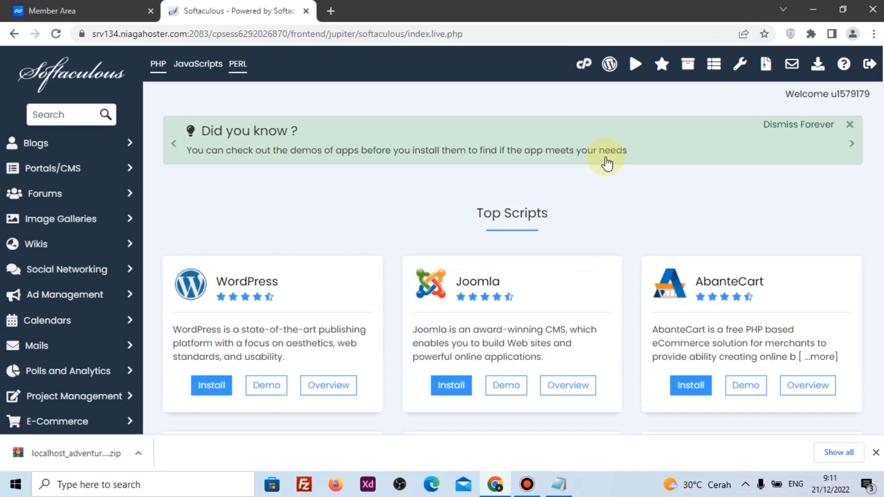
scroll(387, 253, down, 3)
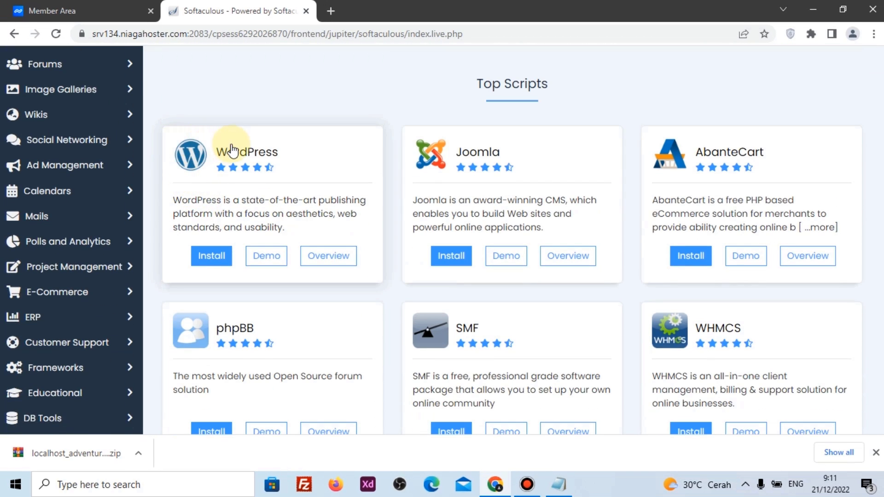
click(210, 257)
click(210, 260)
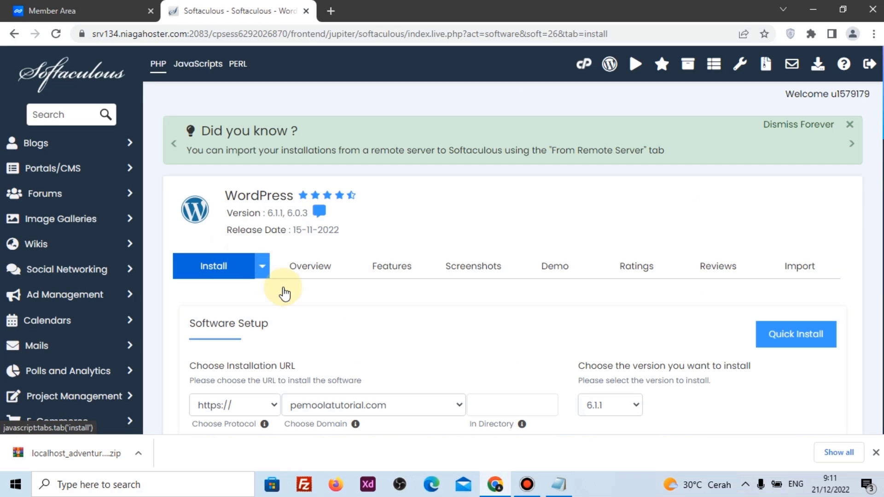
scroll(316, 313, down, 3)
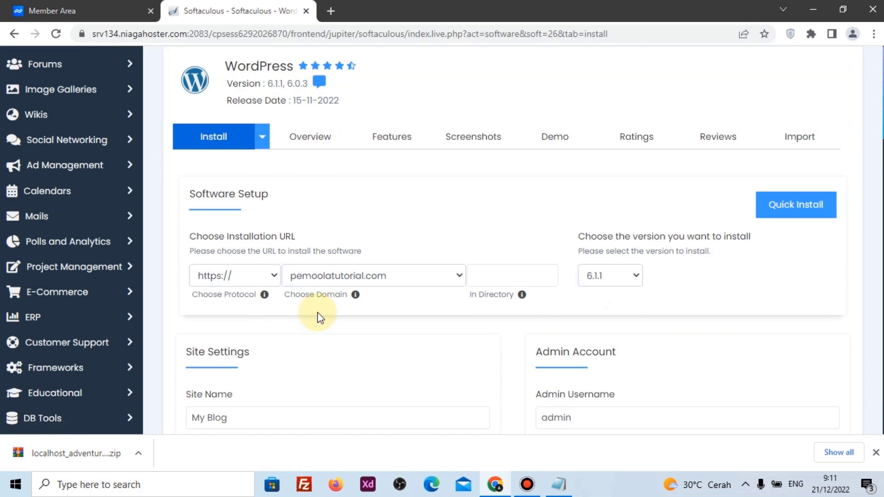
click(230, 278)
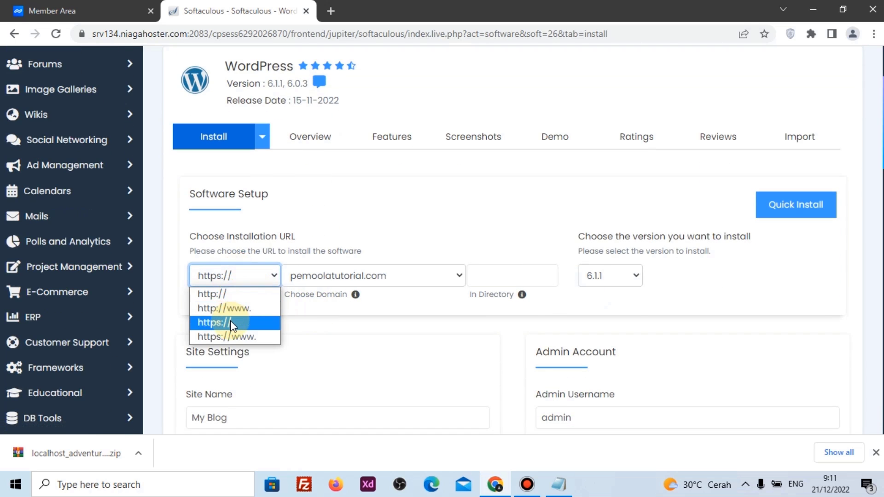
click(230, 321)
click(314, 281)
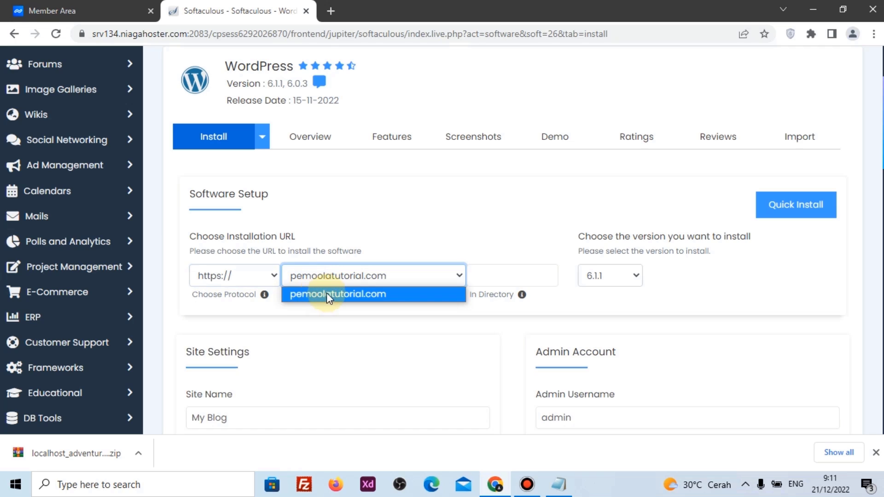
click(326, 294)
click(497, 274)
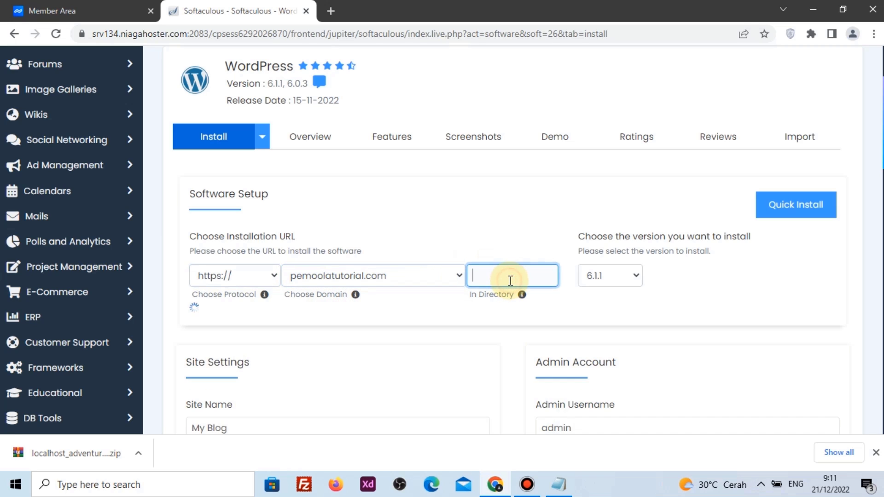
click(479, 302)
scroll(416, 306, down, 4)
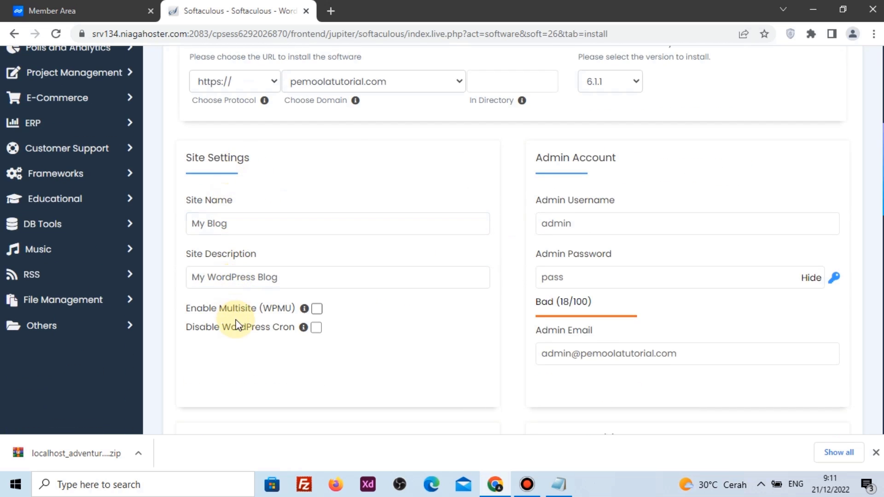
Paste a strong admin password and fill the admin e-mail from the saved suggestion
click(249, 218)
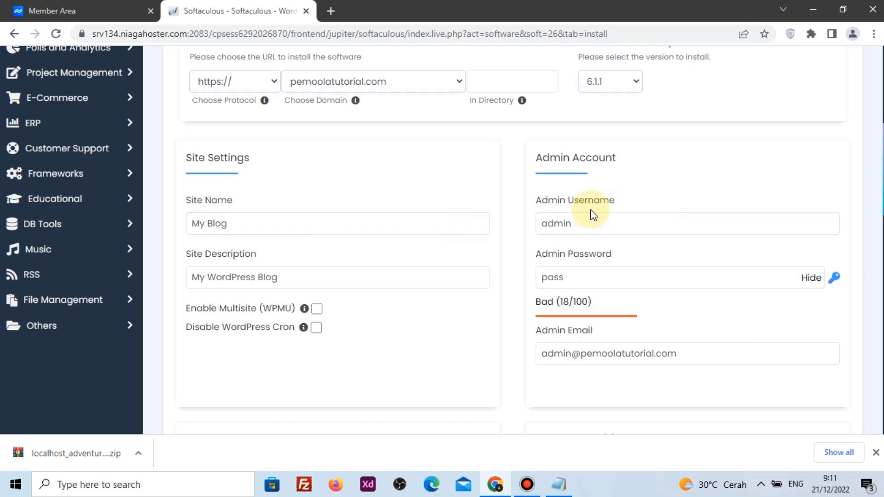
click(807, 282)
click(550, 225)
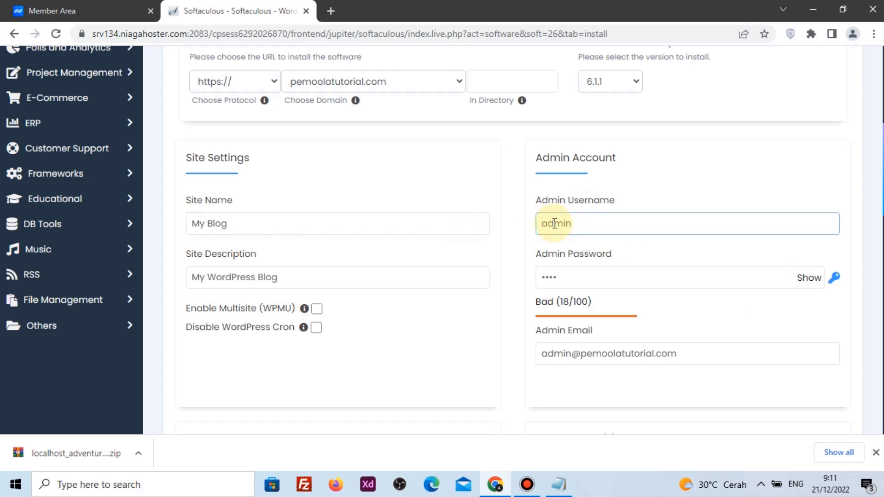
click(586, 273)
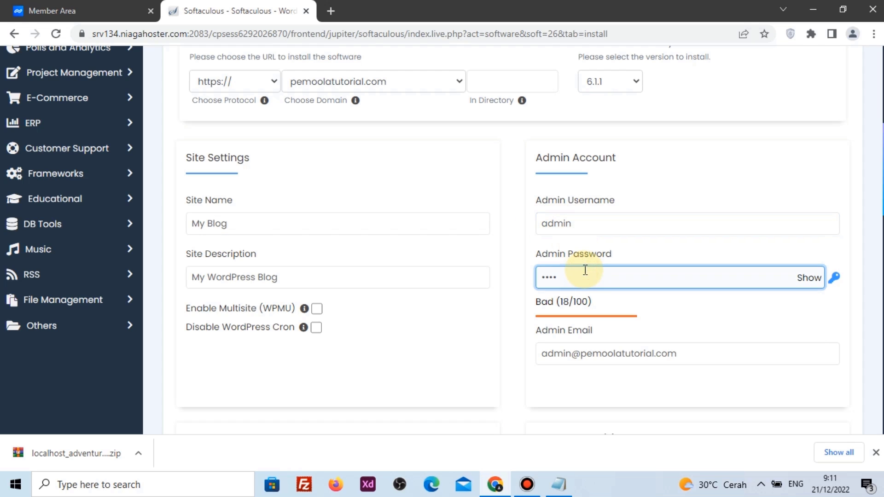
key(ctrl+v)
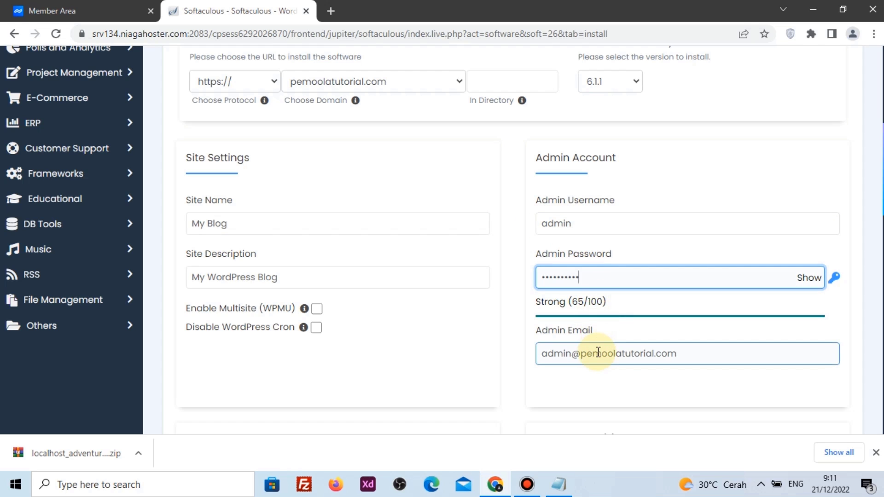
click(598, 352)
key(ctrl+a)
text(j)
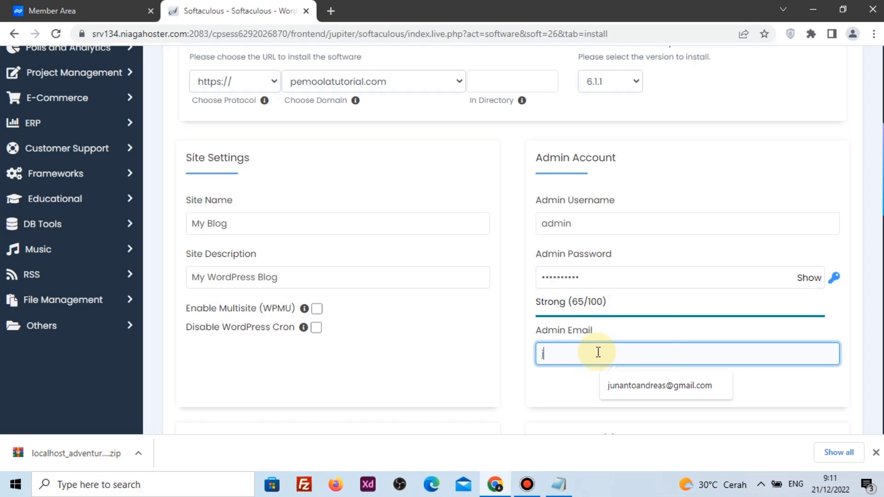
click(637, 383)
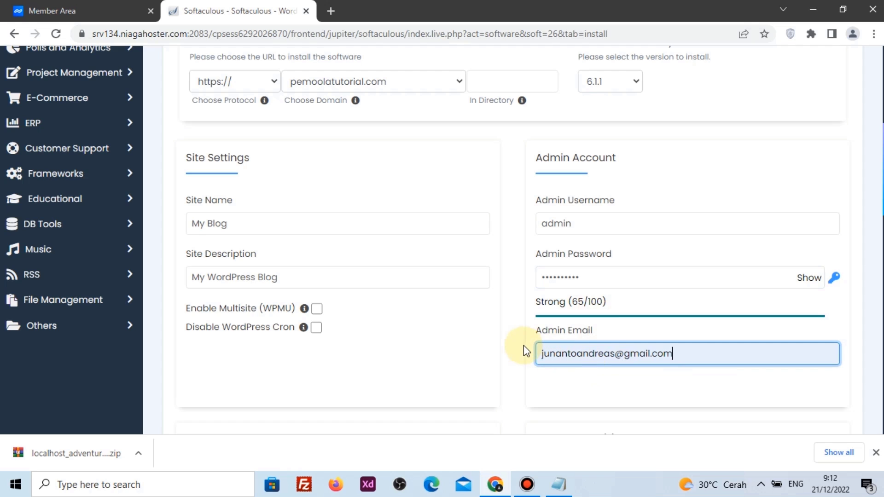
Set the site language to Indonesian
scroll(523, 345, down, 5)
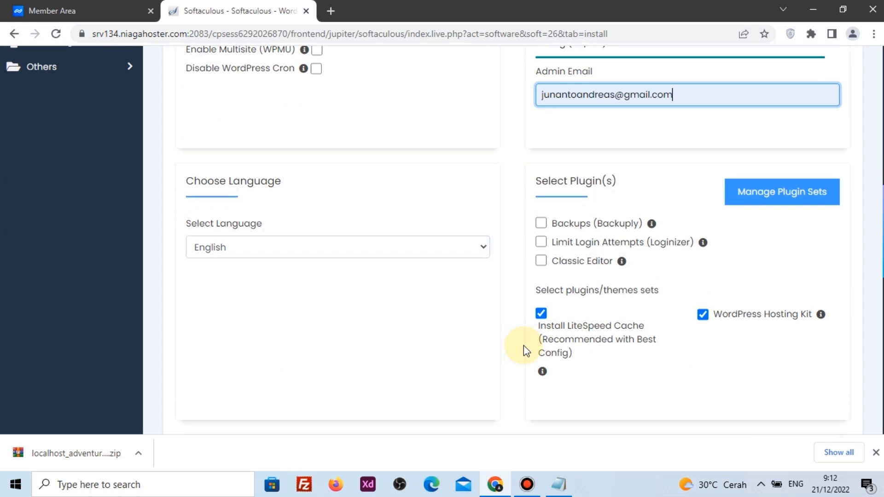
click(215, 258)
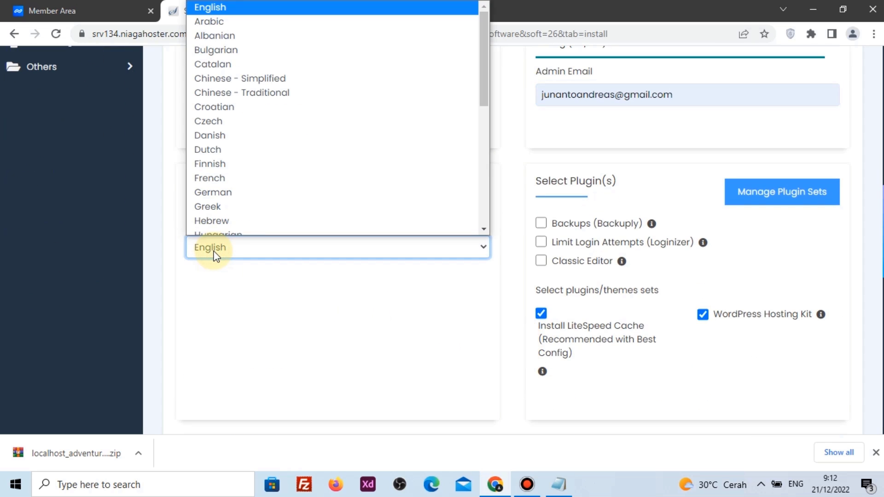
key(i)
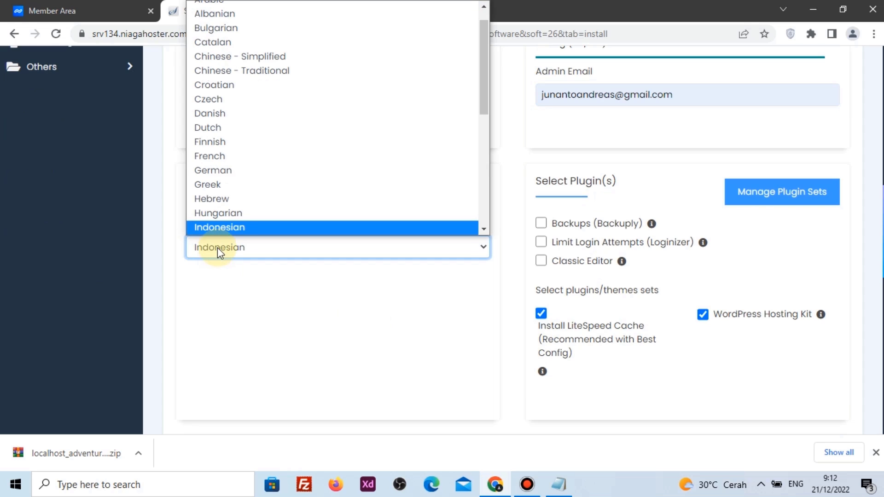
click(233, 227)
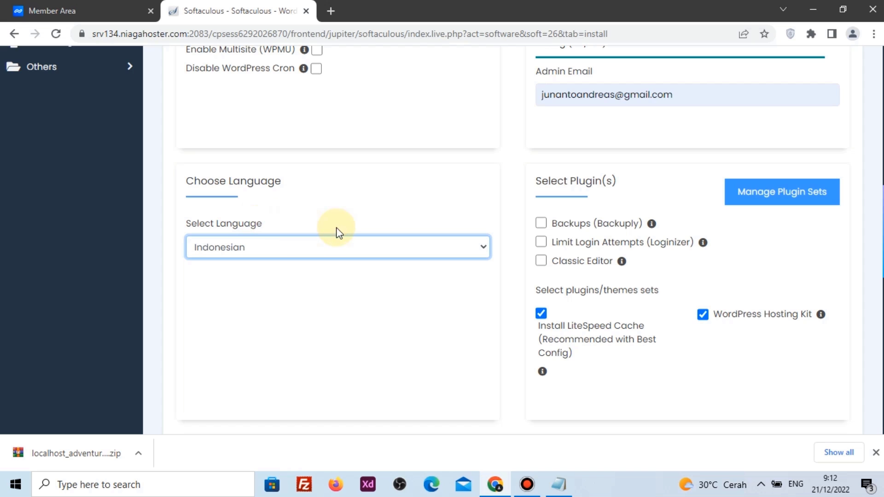
scroll(451, 261, down, 10)
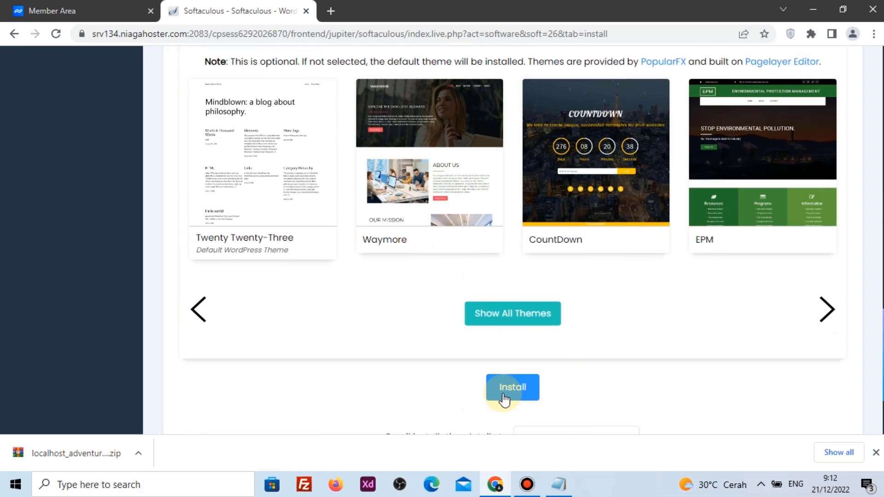
Run the WordPress install, allow overwriting existing files, and resubmit until it succeeds
click(503, 398)
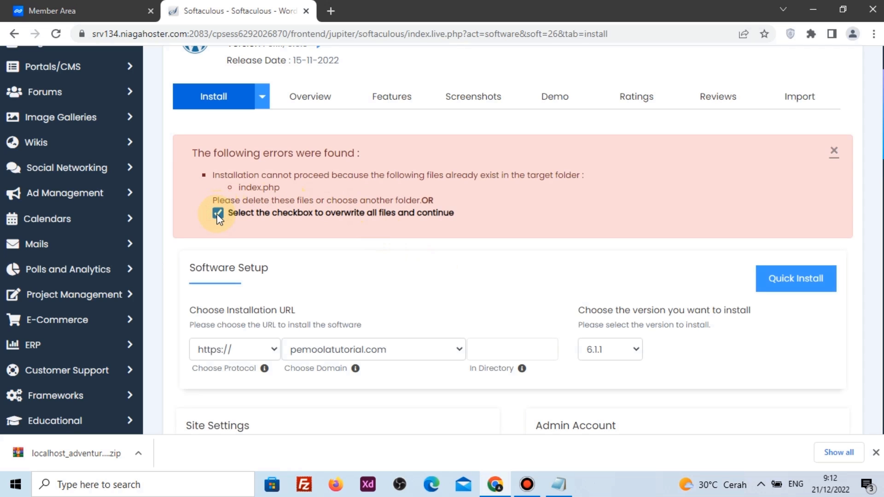
scroll(482, 272, down, 5)
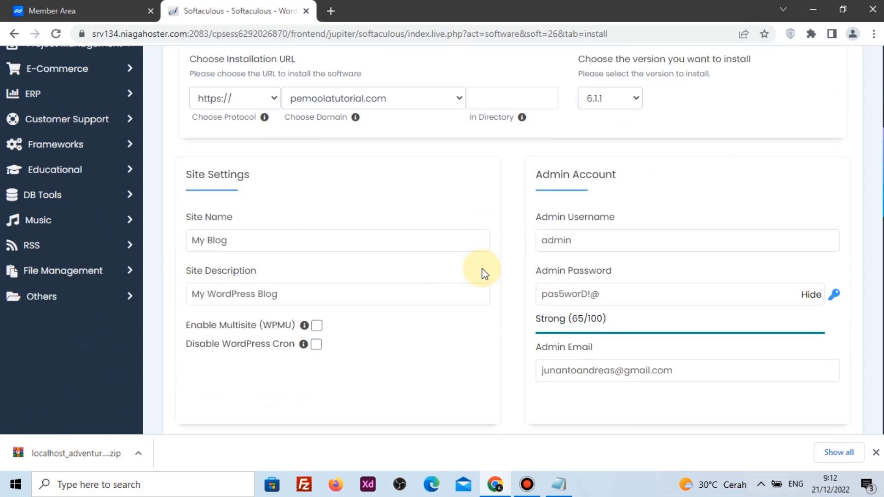
scroll(483, 273, down, 10)
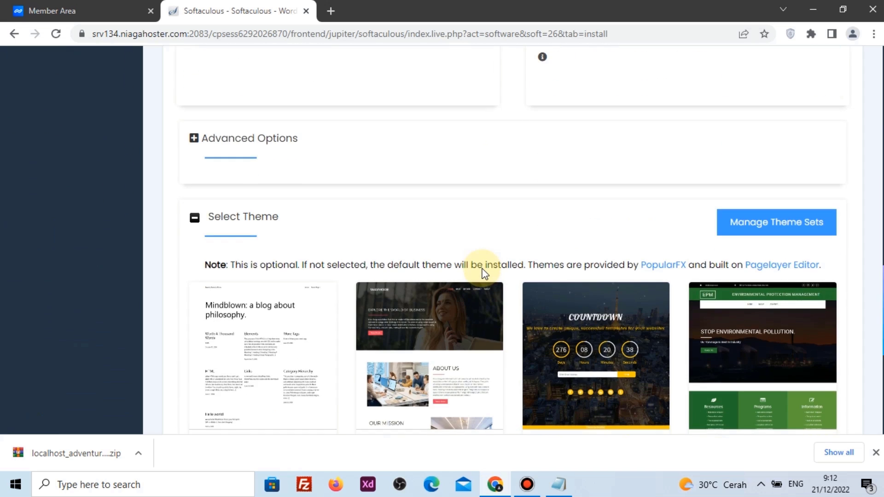
scroll(482, 273, down, 7)
click(516, 252)
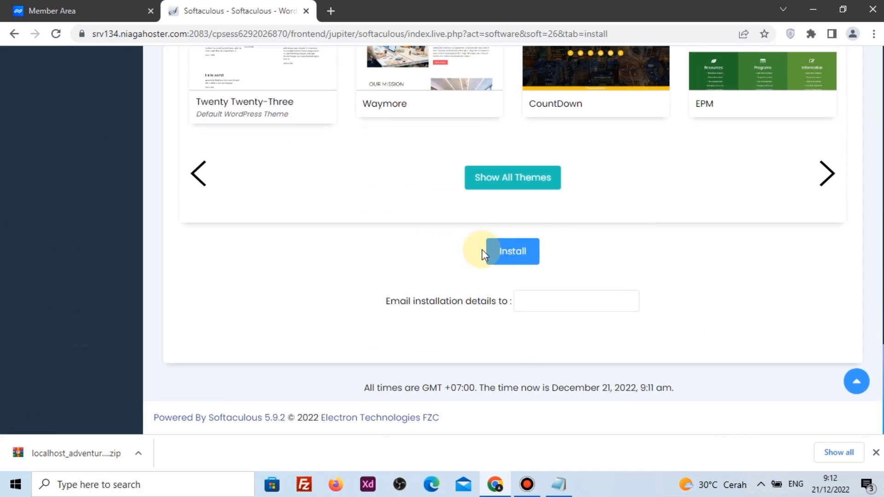
click(504, 253)
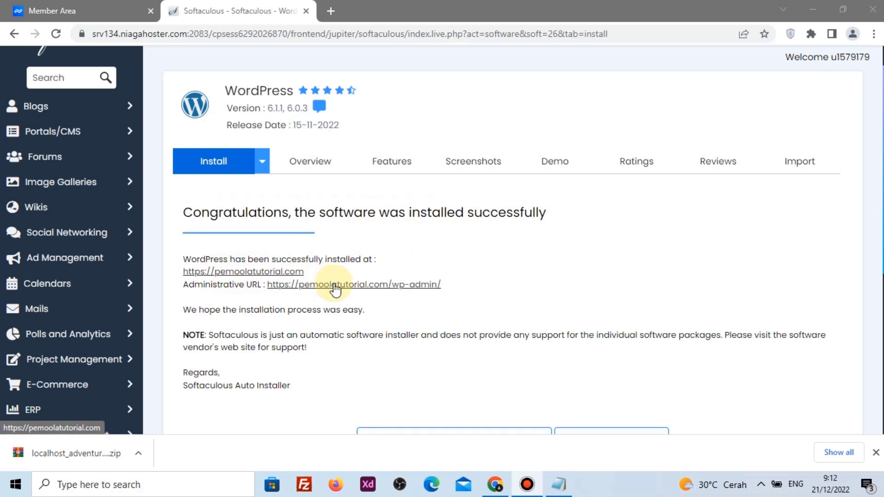
Open the new site and its wp-admin URL in separate tabs
click(284, 272)
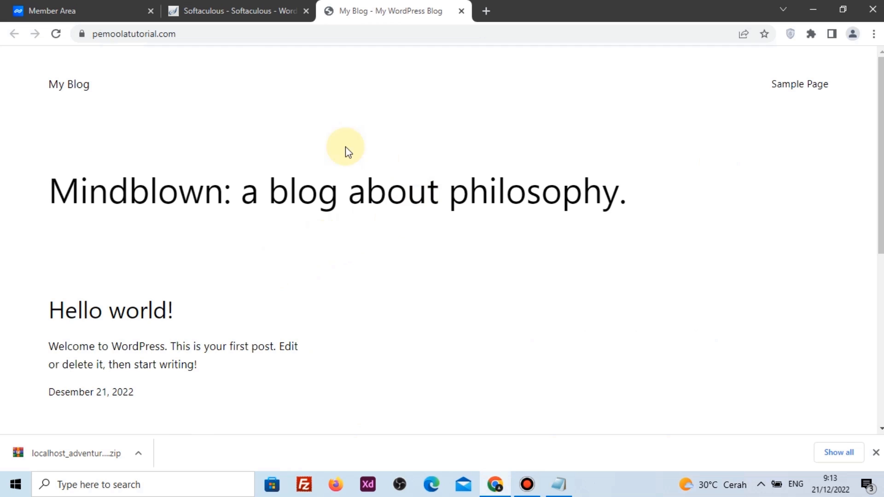
click(228, 12)
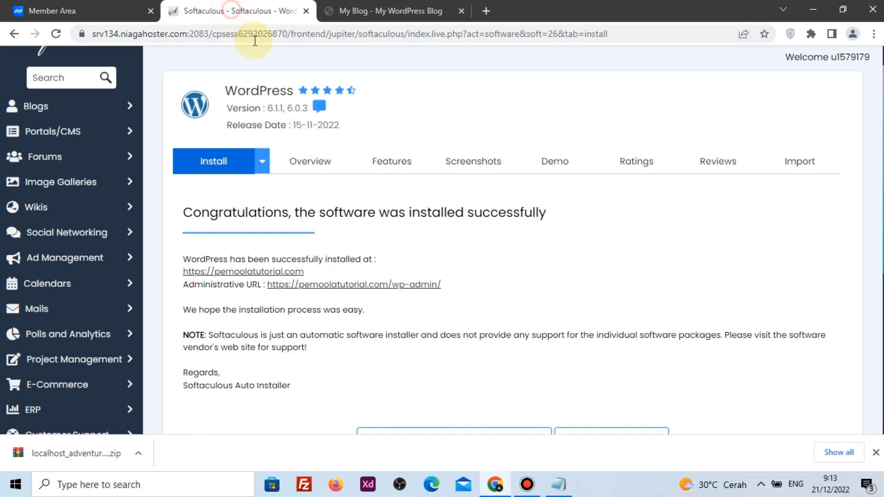
click(340, 290)
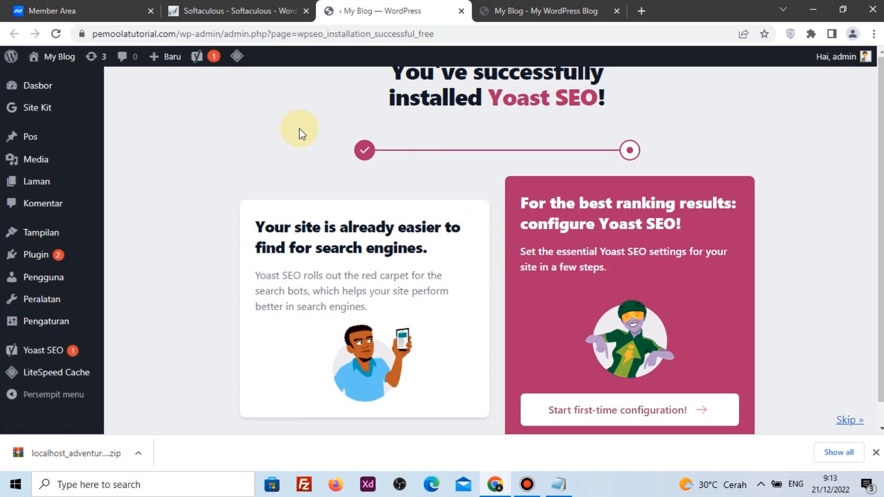
click(258, 11)
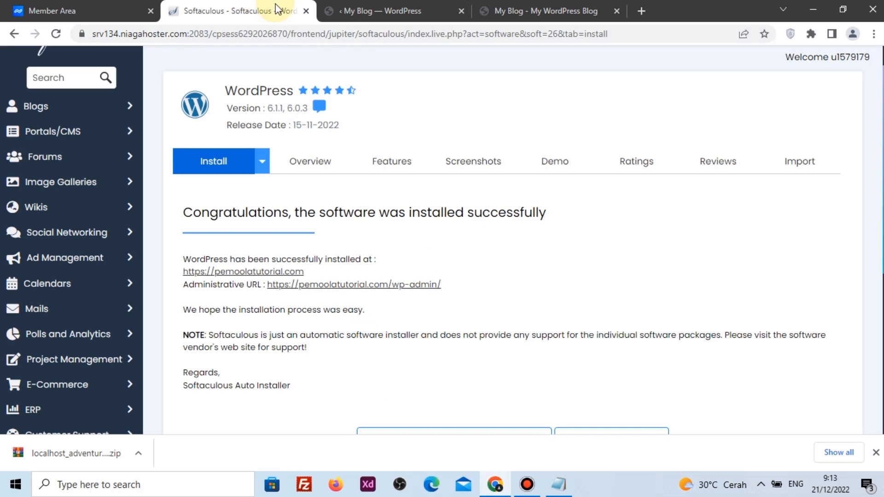
Close the Softaculous and Member Area tabs, check the homepage, and return to admin
click(304, 13)
click(120, 3)
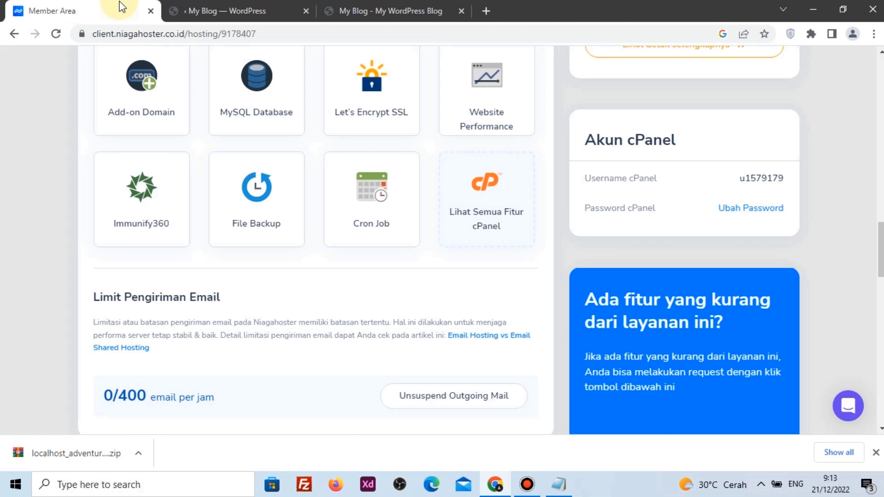
scroll(193, 118, up, 10)
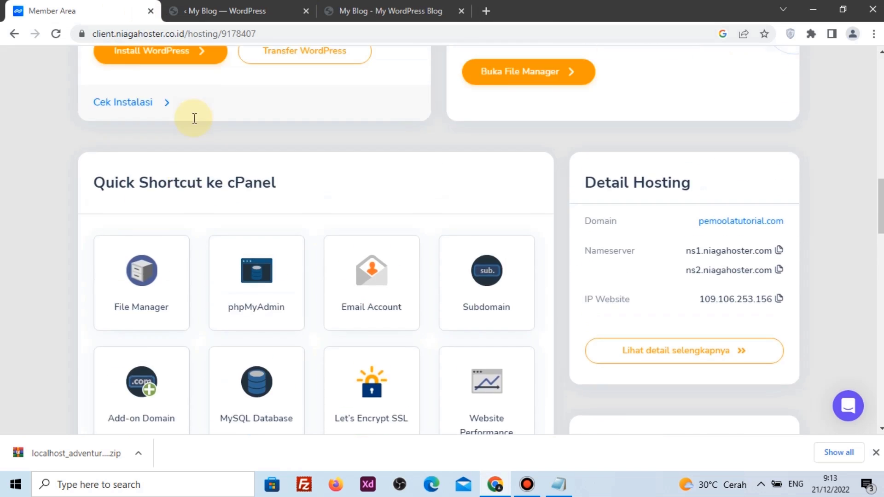
click(150, 10)
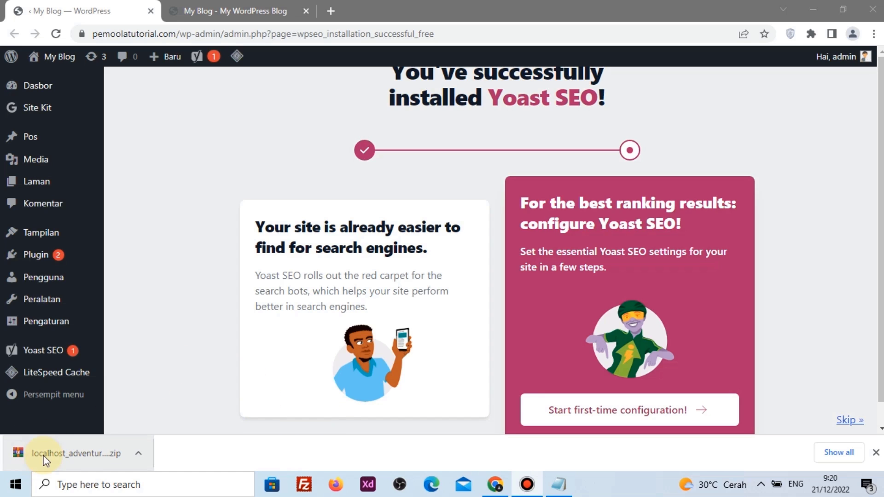
mouse_move(69, 303)
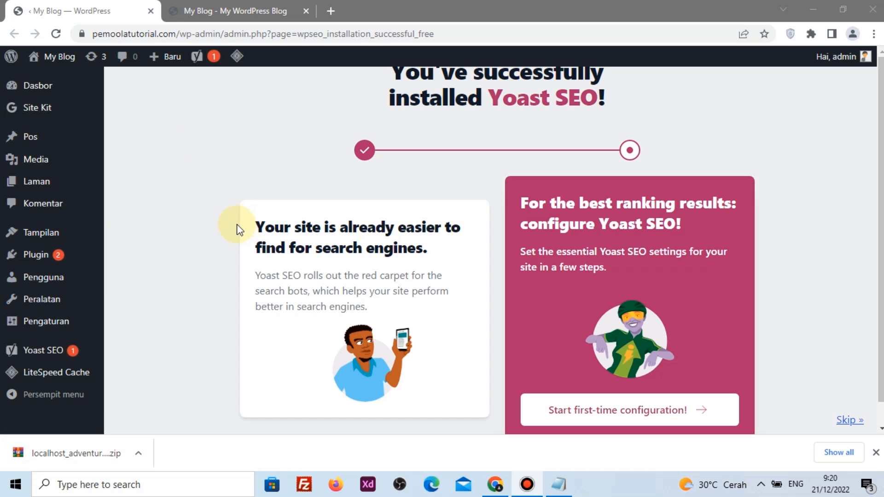
click(205, 10)
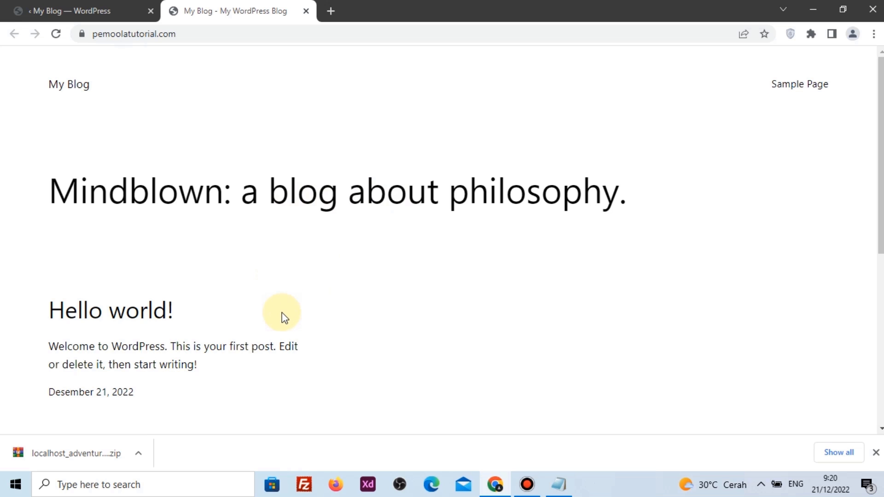
click(85, 10)
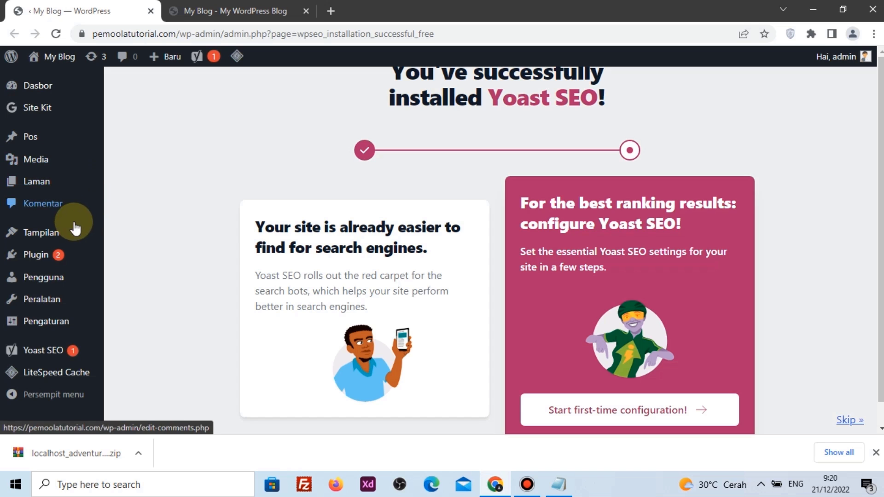
Search plugins for 'wp', then install and activate Migrasi, Pencadangan, Staging – WPvivid
mouse_move(52, 255)
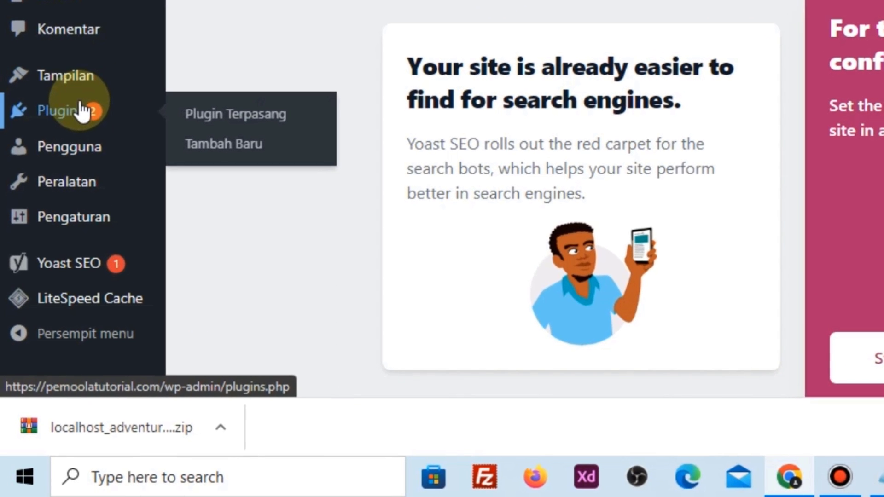
click(223, 147)
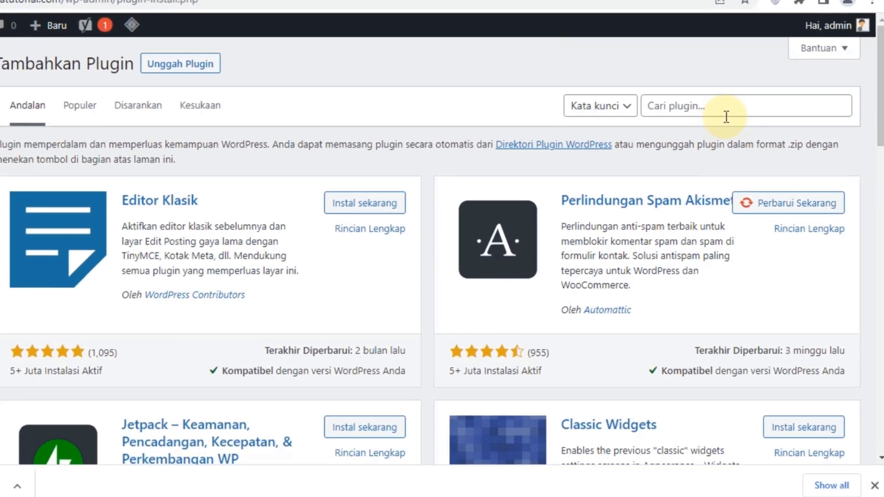
click(726, 117)
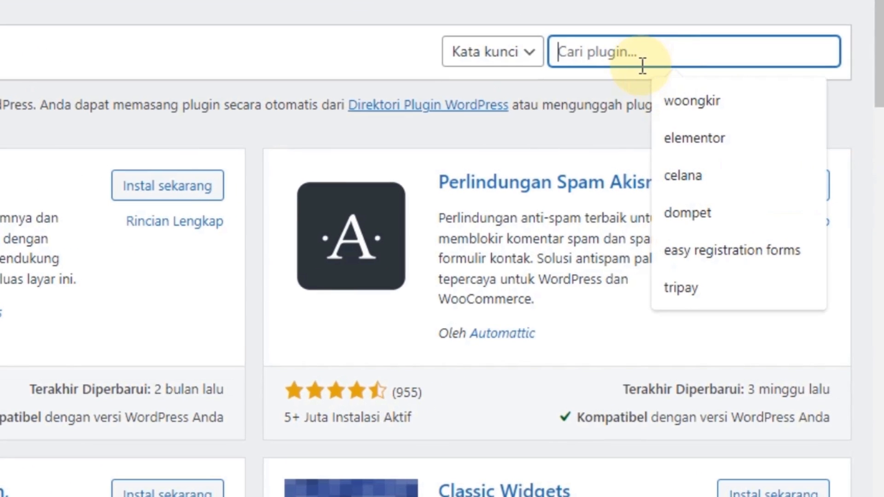
text(wpvivid)
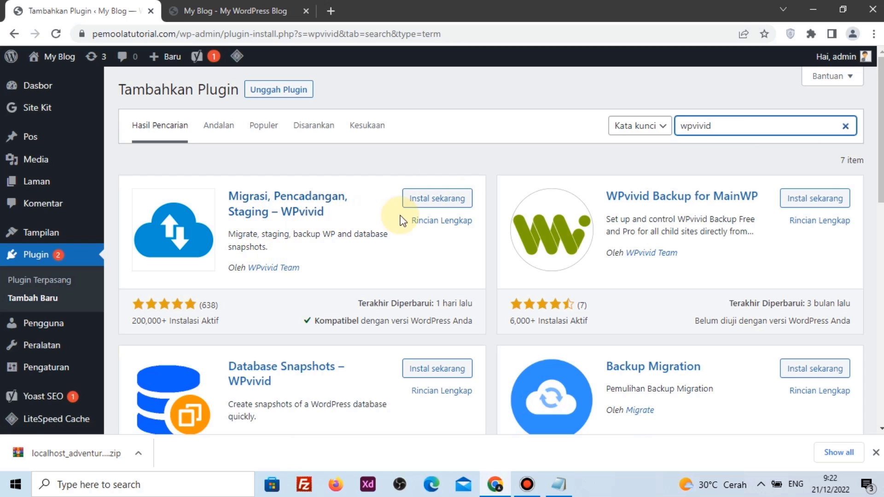
click(448, 201)
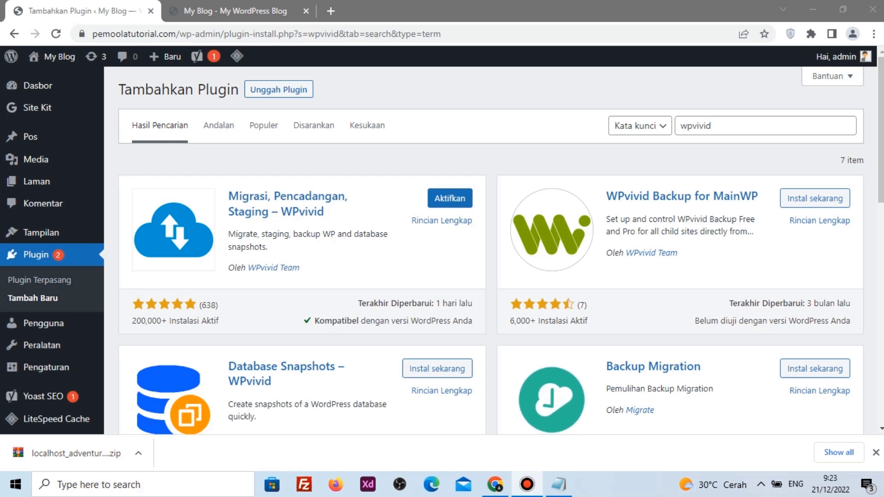
click(462, 208)
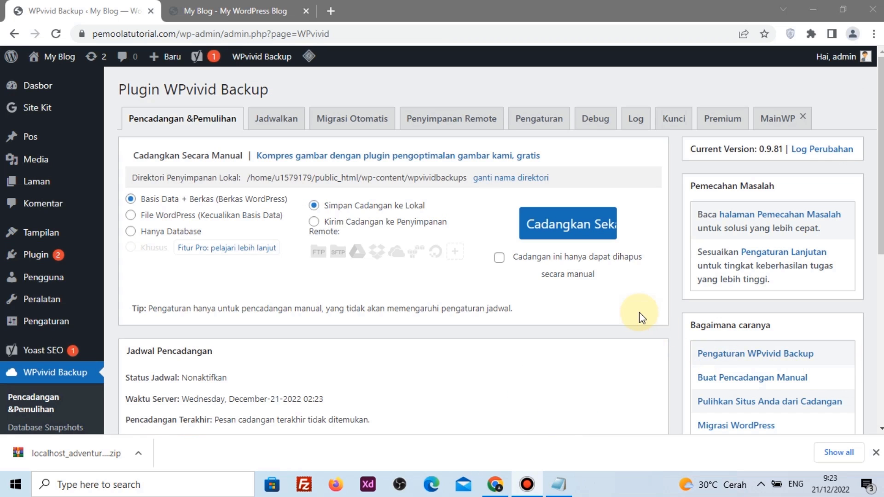
Upload the localhost_adventure_..._backup_all.zip file through WPvivid's Unggah drop zone
scroll(429, 276, down, 7)
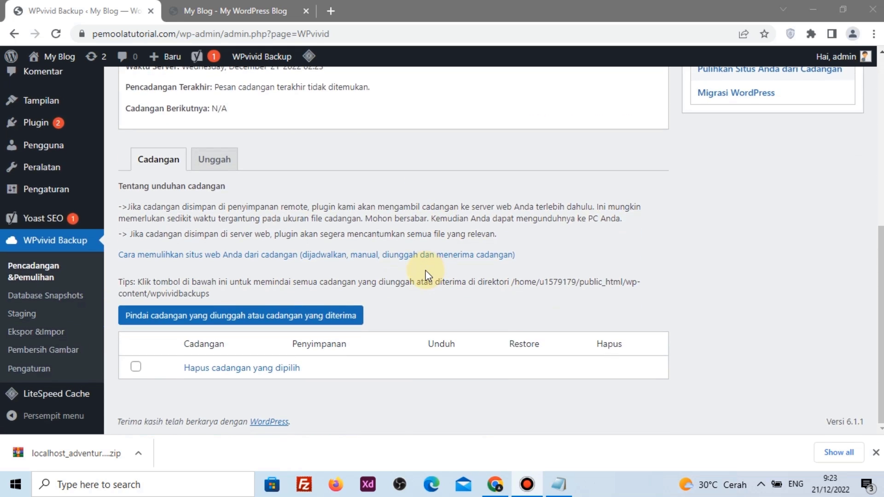
click(220, 159)
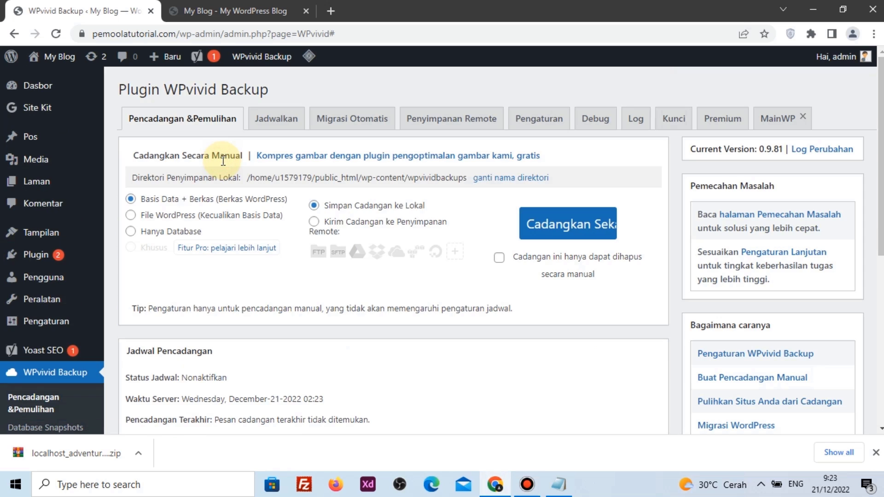
scroll(290, 193, down, 7)
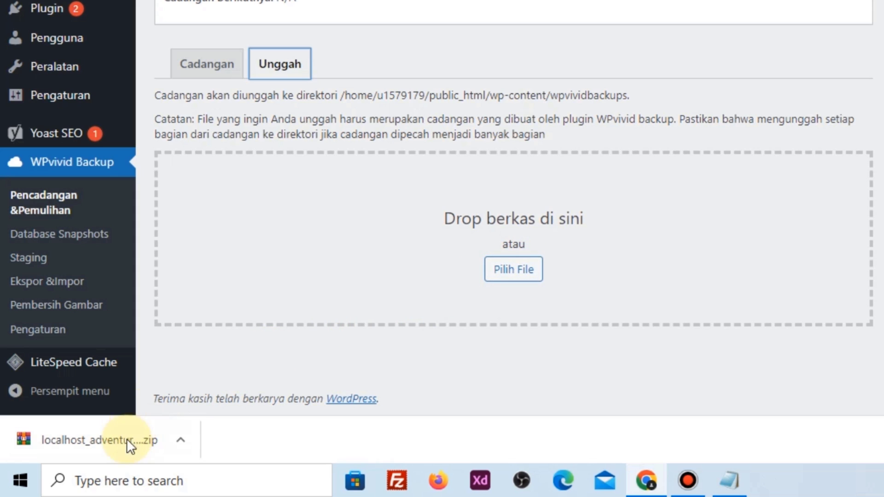
drag(127, 438, 506, 272)
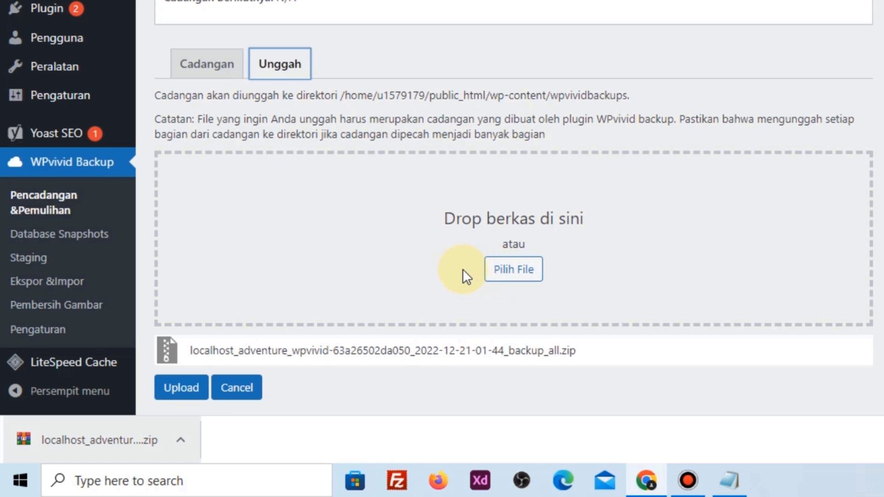
scroll(463, 277, down, 2)
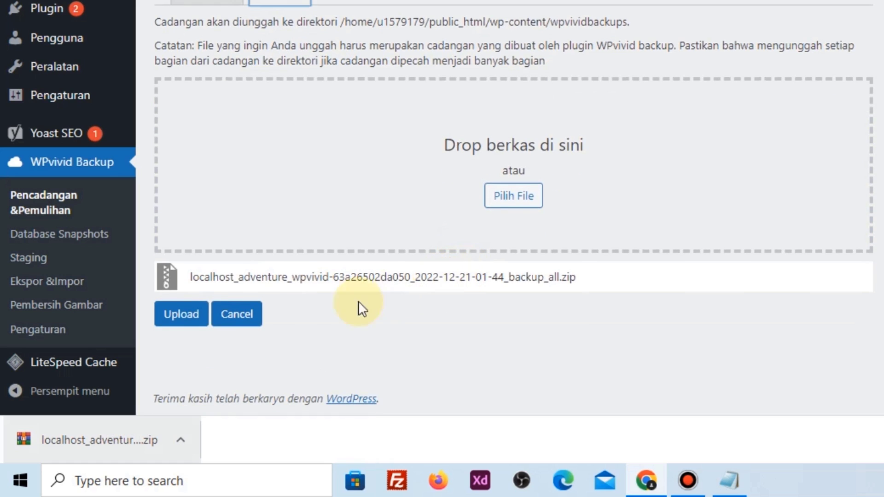
click(184, 315)
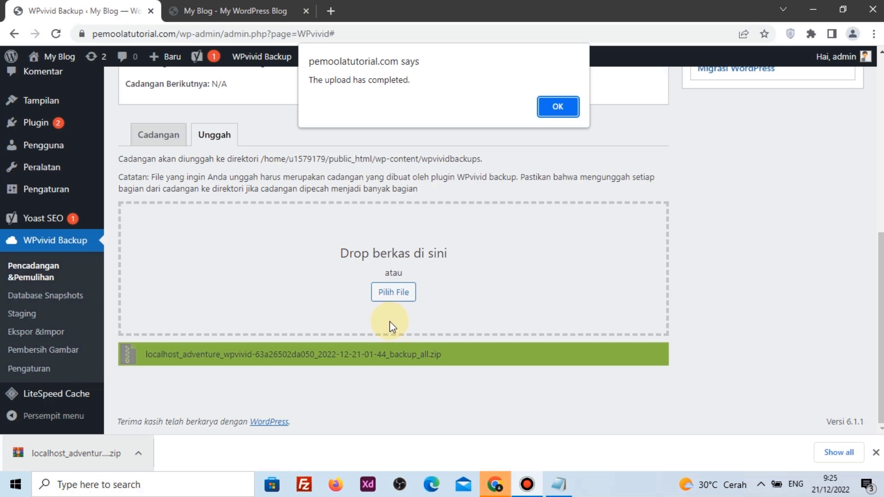
Dismiss the upload notice and start restoring the uploaded Dec-21-2022 01:44 backup, confirming the prompt
click(558, 106)
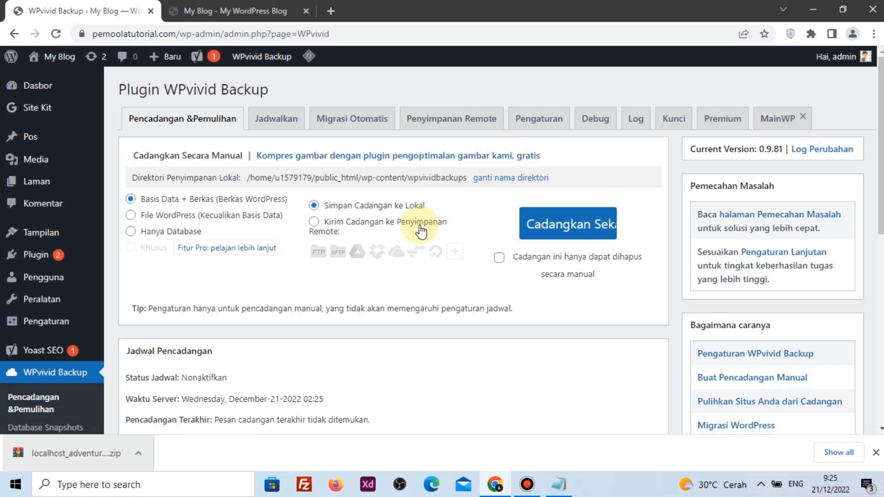
scroll(420, 230, down, 10)
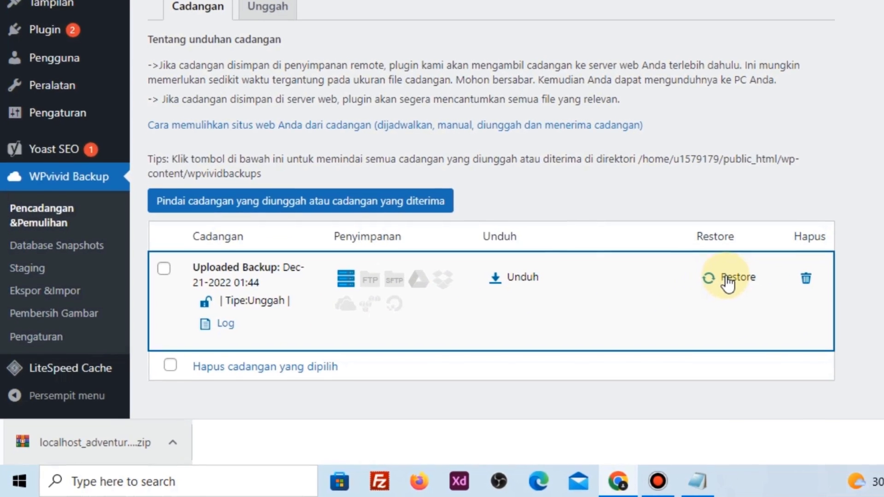
click(729, 277)
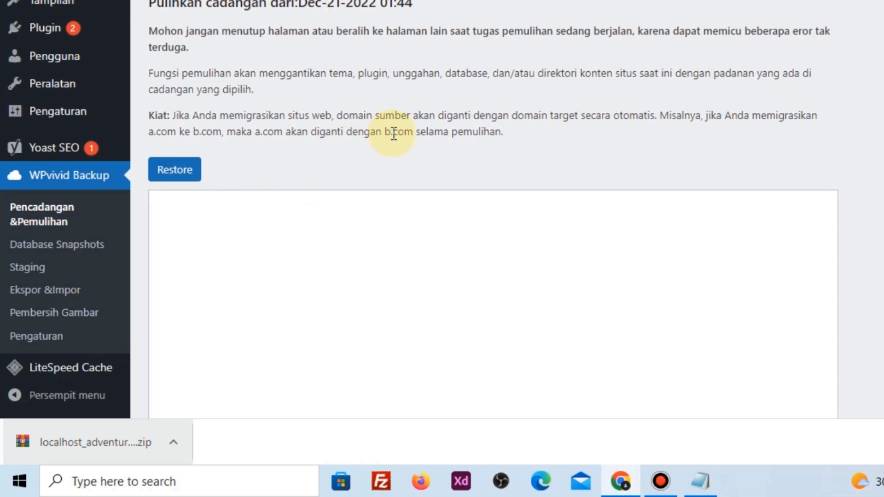
click(192, 178)
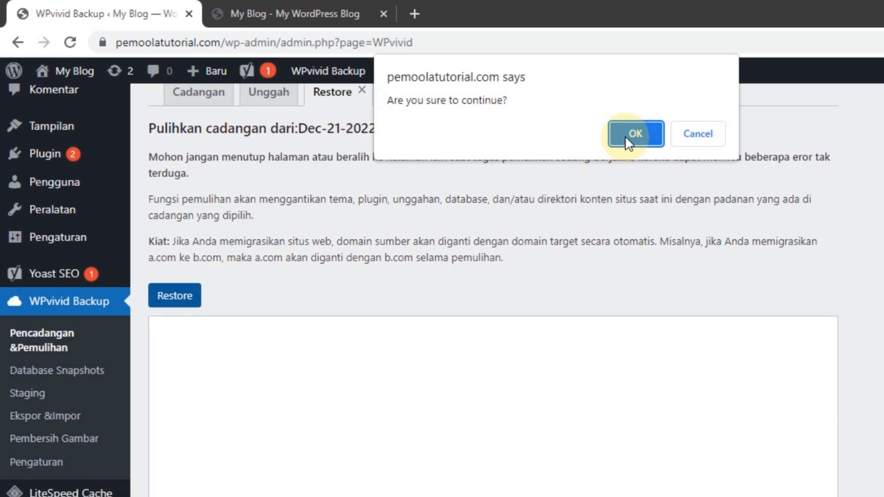
click(625, 136)
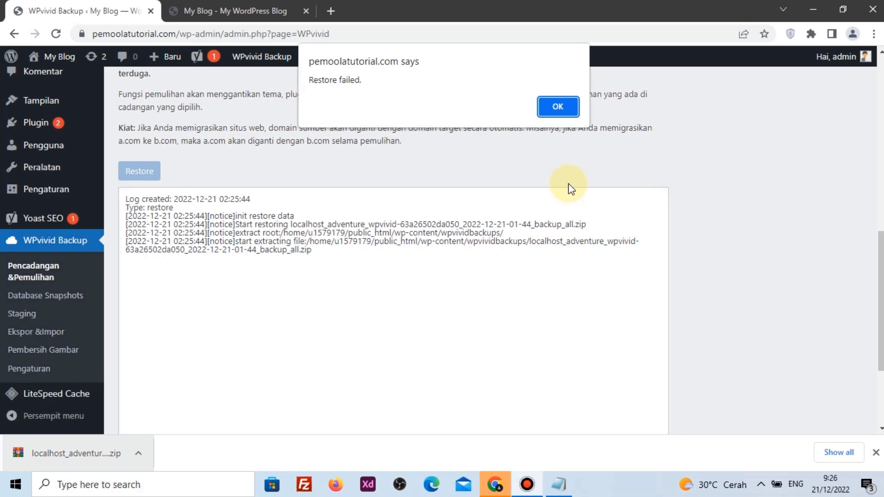
Dismiss the 'Restore failed' alert, reload WPvivid, and terminate the unfinished restore task with Akhiri
drag(332, 80, 556, 93)
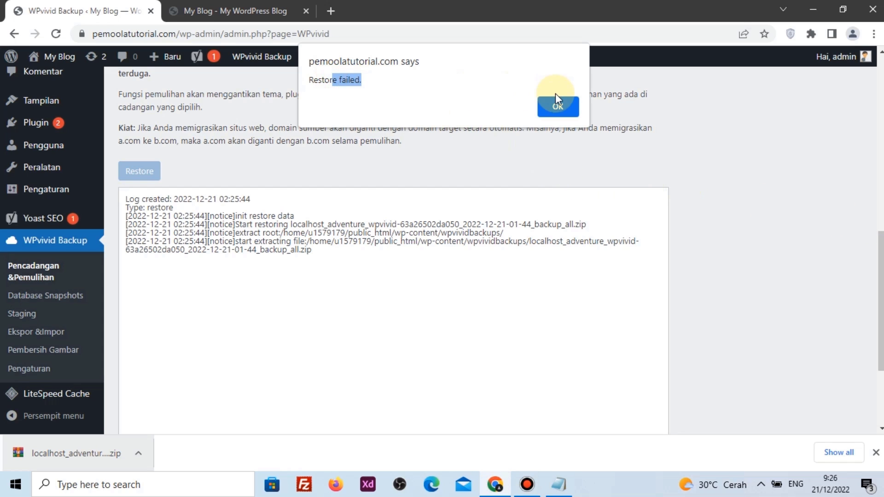
click(558, 107)
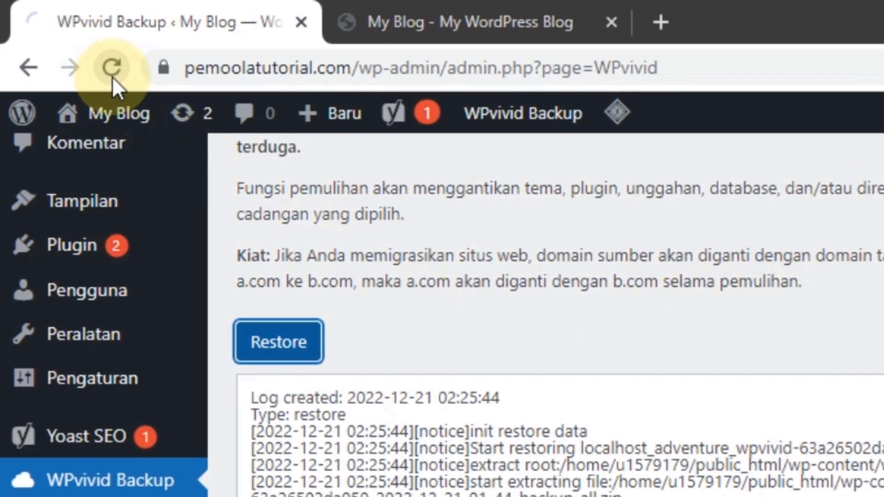
click(61, 43)
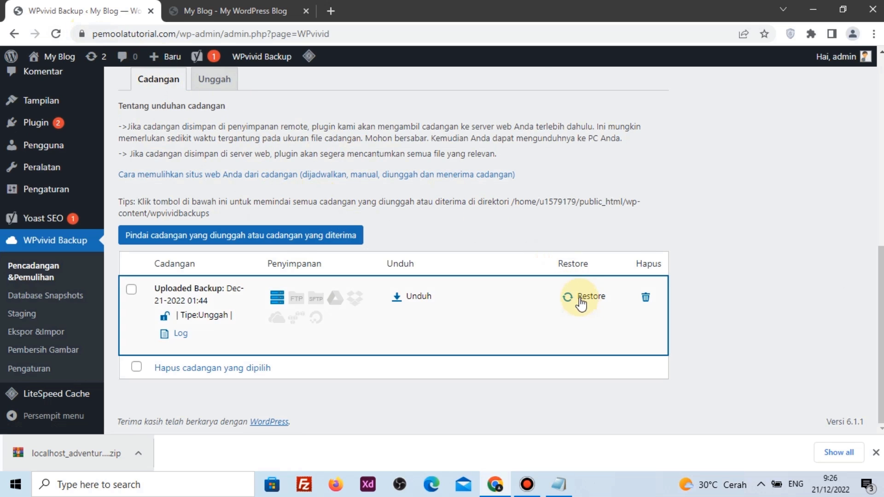
click(581, 300)
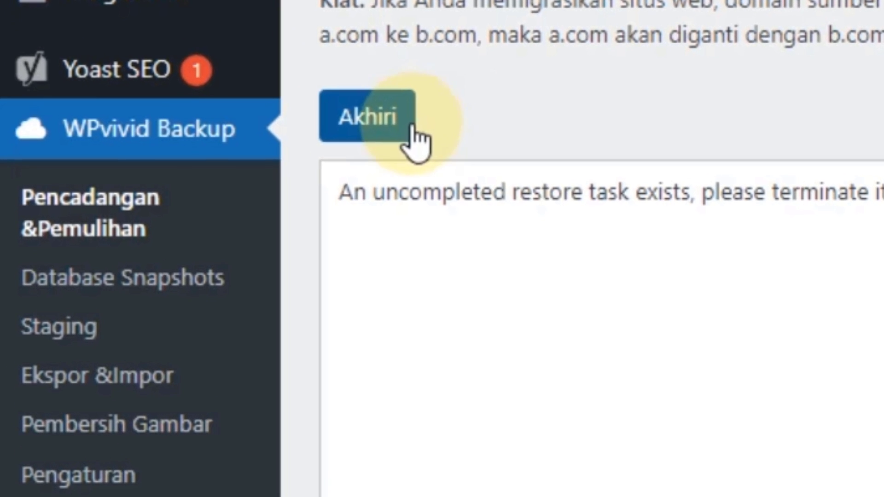
click(373, 124)
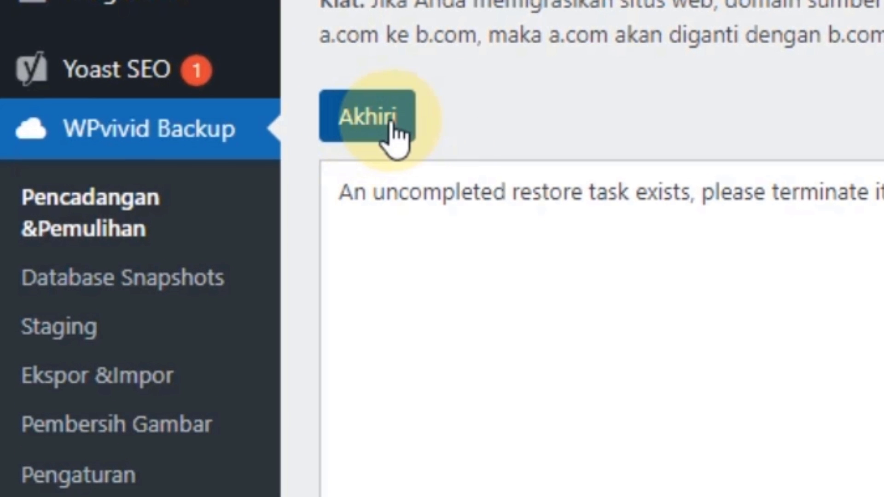
click(385, 123)
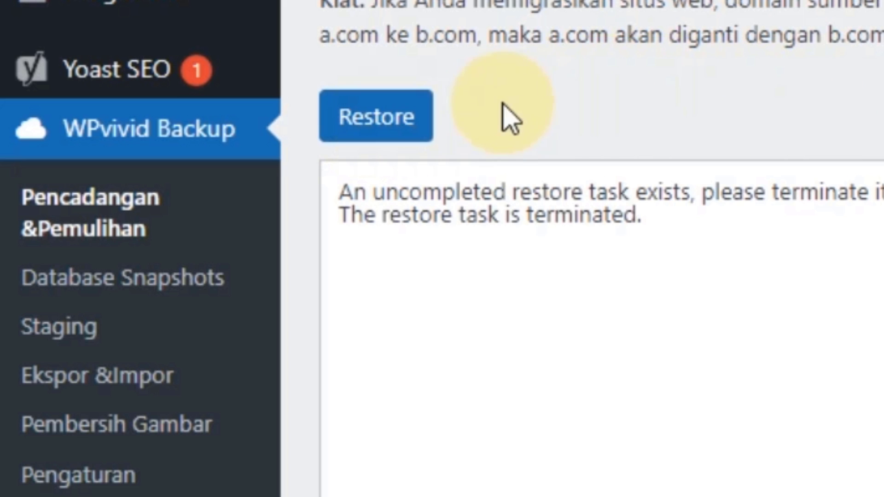
Rerun the backup restore, confirm it, and dismiss the success notice once it completes
click(418, 123)
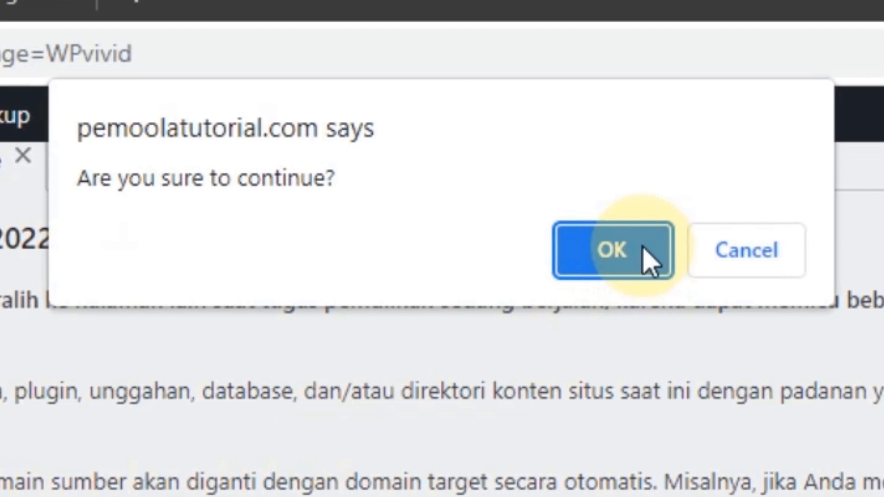
click(645, 250)
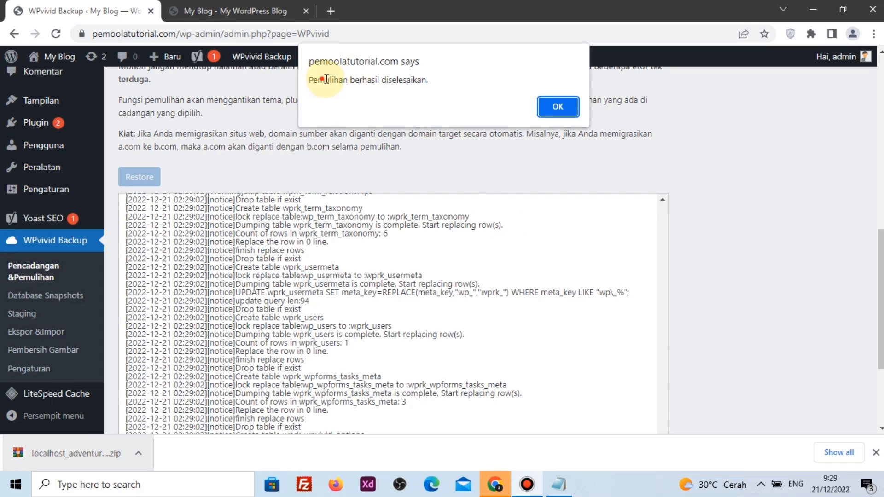
drag(326, 79, 386, 80)
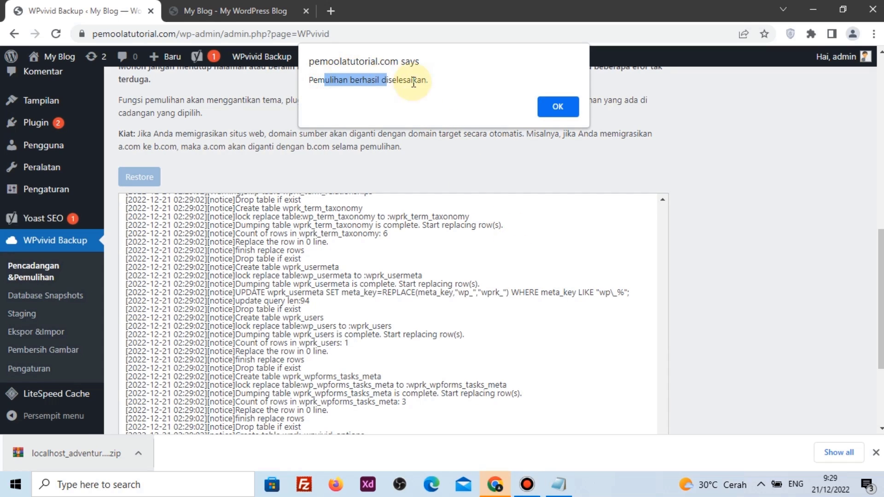
click(550, 115)
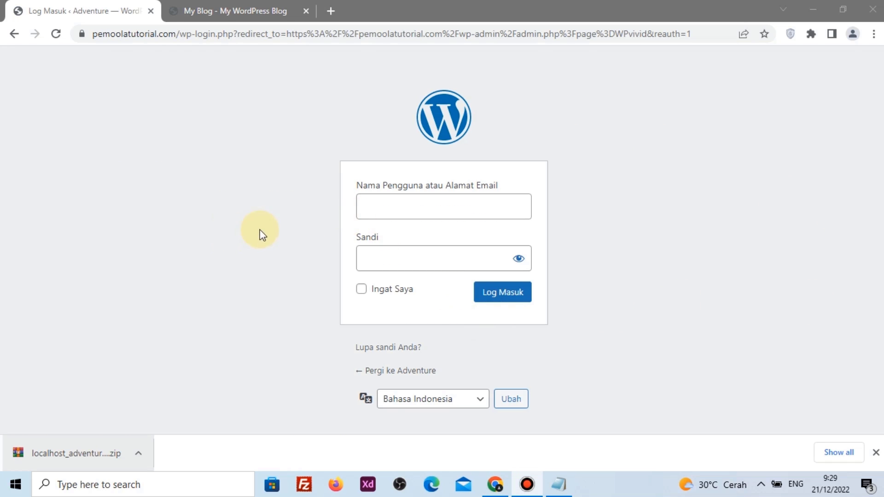
Reload the My Blog tab to confirm the restored Adventure – Wisata Bali homepage, then return to Log Masuk
click(875, 453)
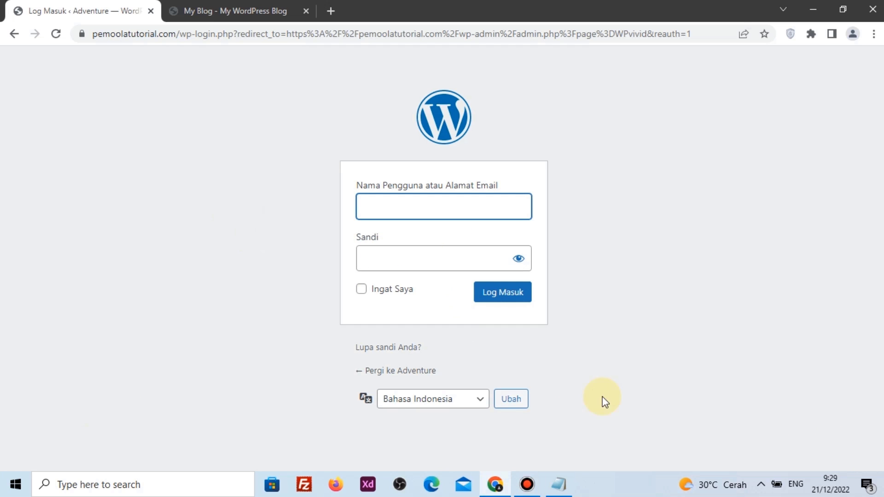
click(224, 9)
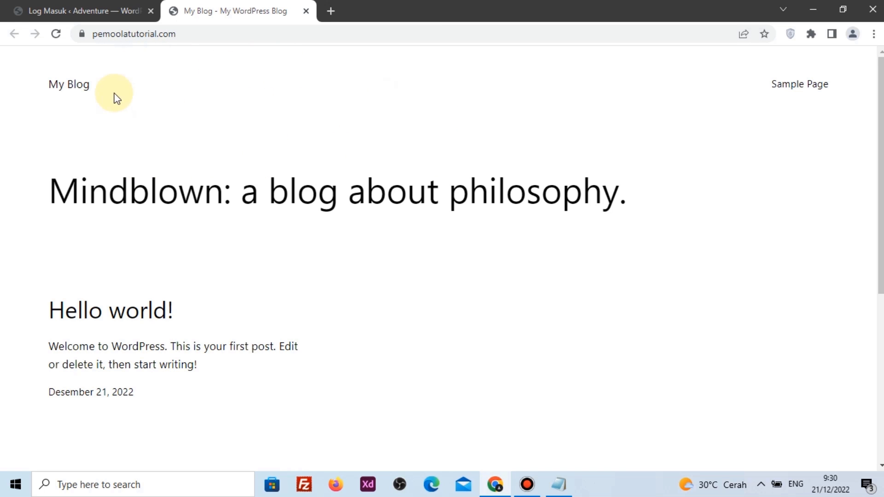
click(57, 38)
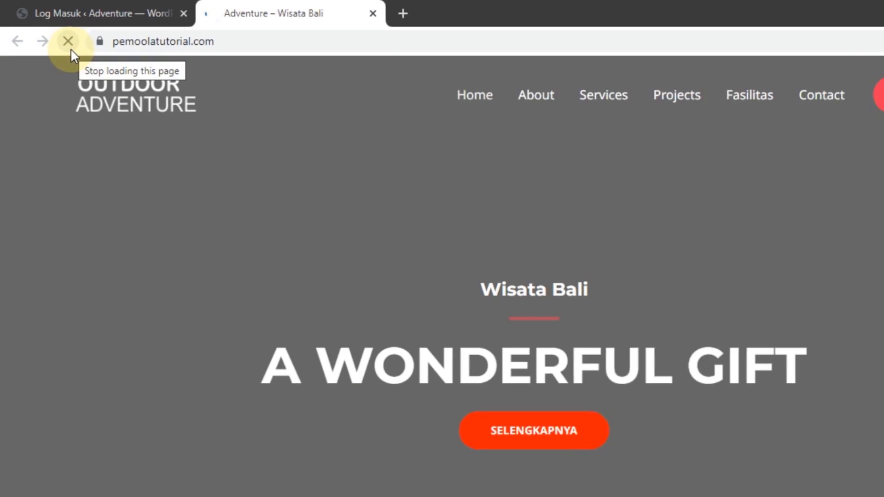
scroll(70, 208, down, 4)
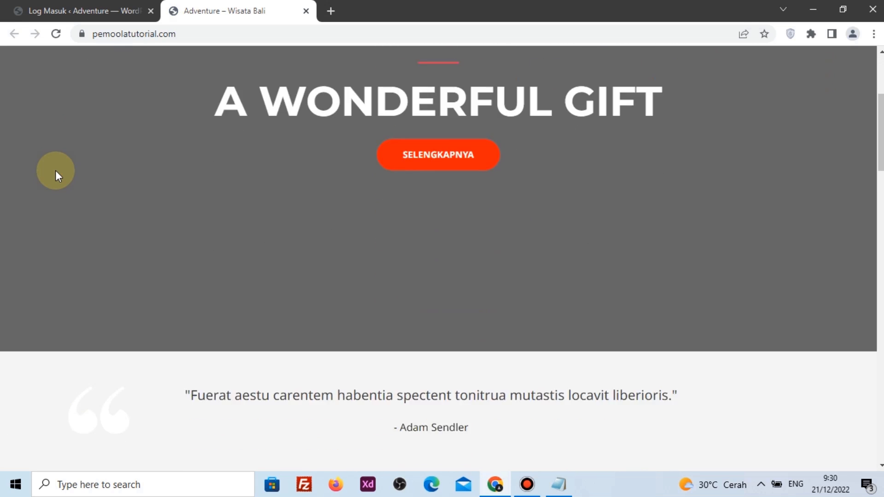
scroll(55, 170, down, 15)
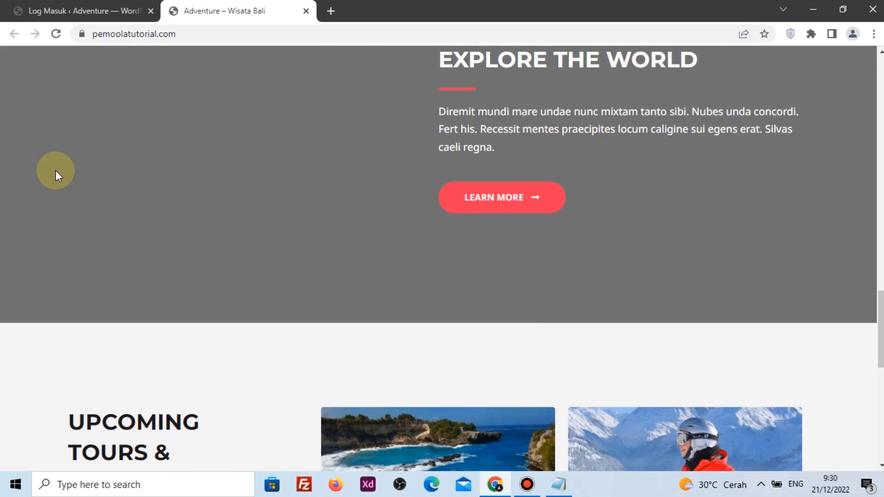
scroll(56, 170, down, 5)
scroll(55, 170, up, 20)
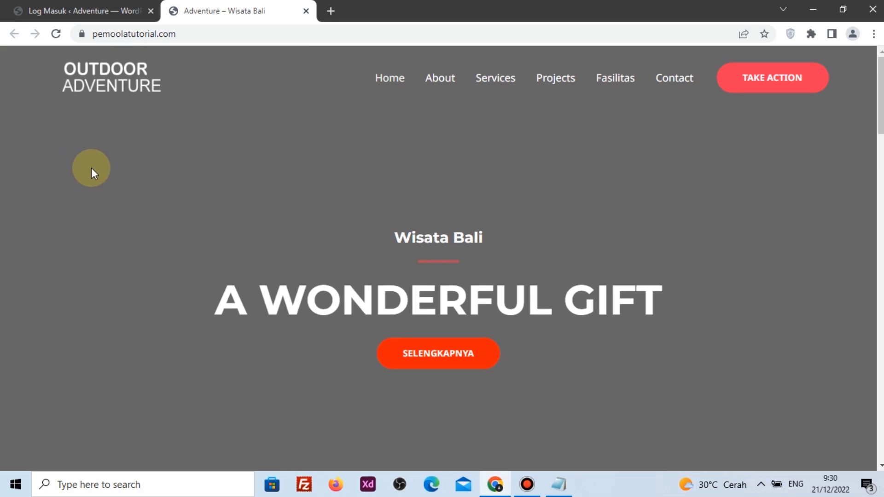
click(51, 42)
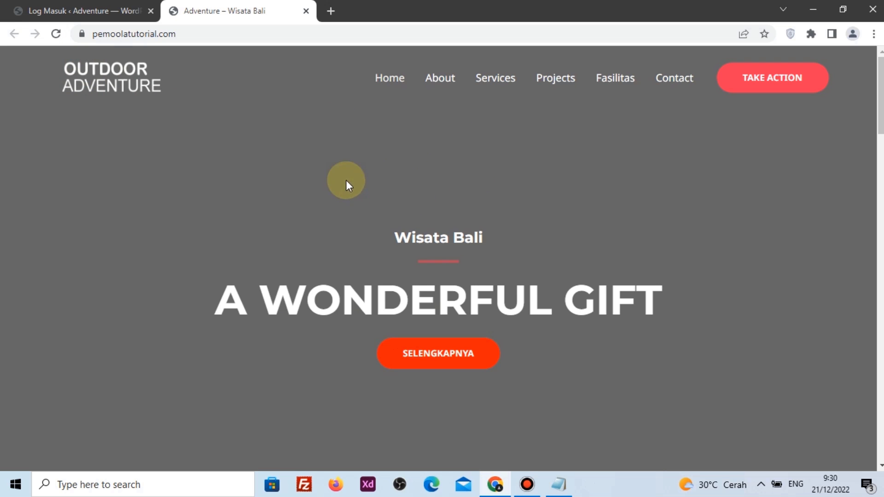
click(75, 6)
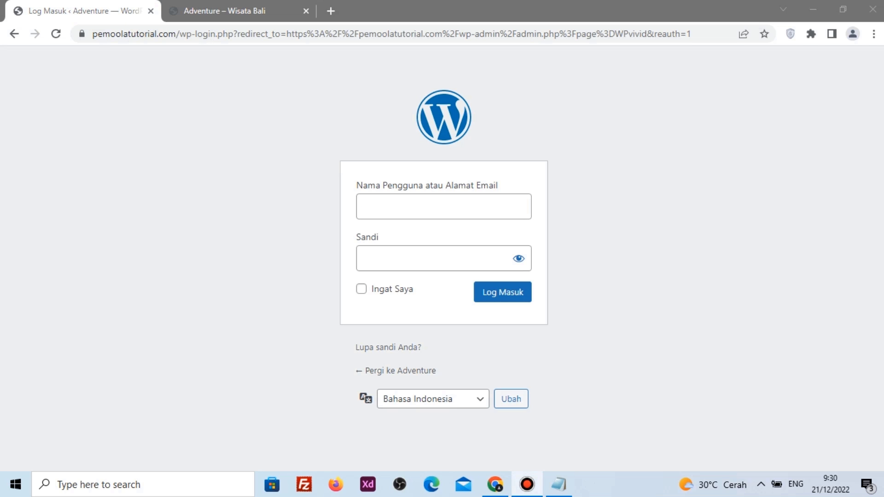
Log in with the saved username and the account password, saving the login in Chrome
click(493, 212)
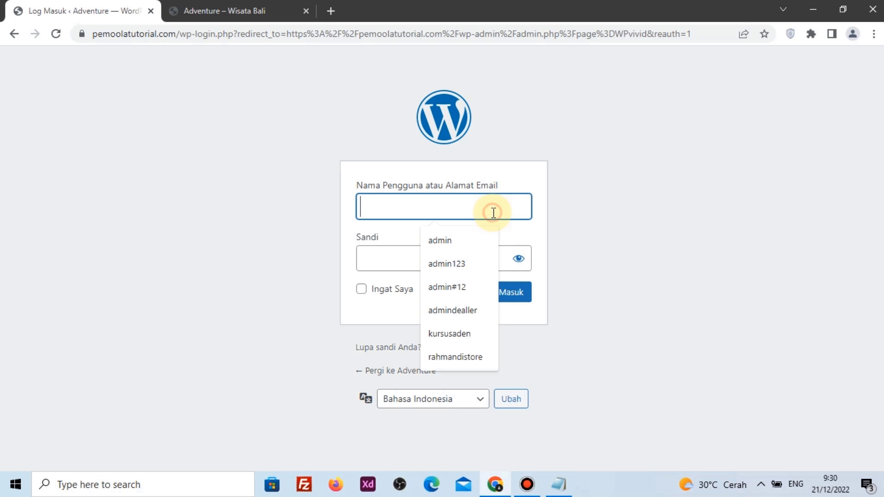
click(449, 247)
click(444, 254)
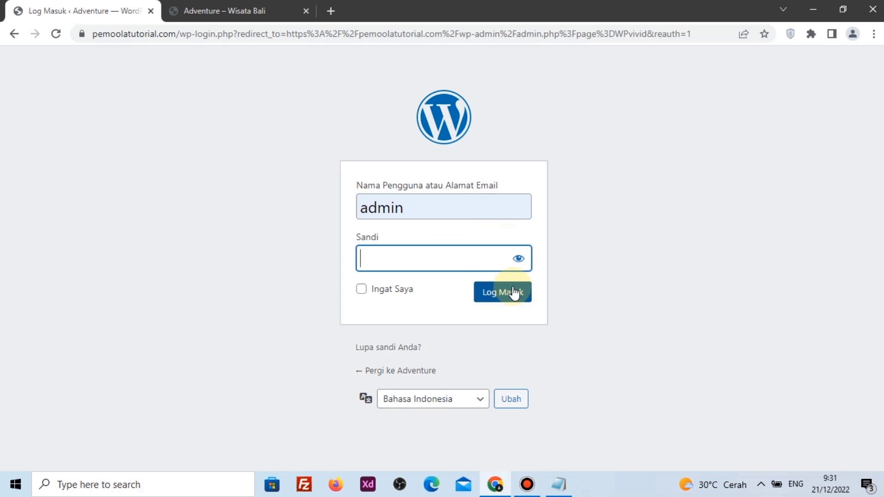
text(*****************)
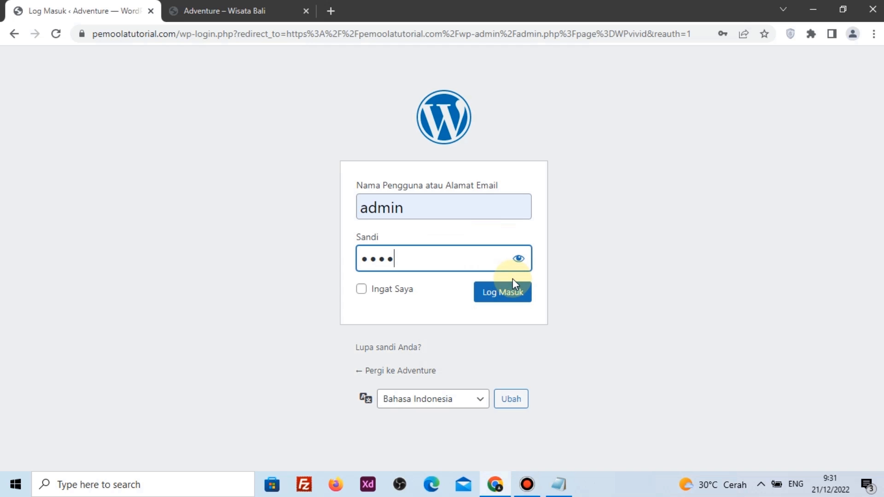
click(501, 342)
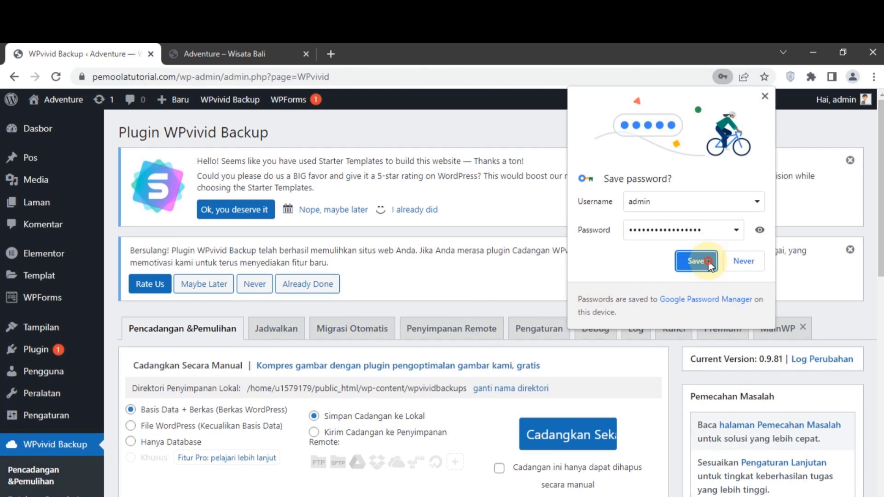
click(700, 261)
click(248, 54)
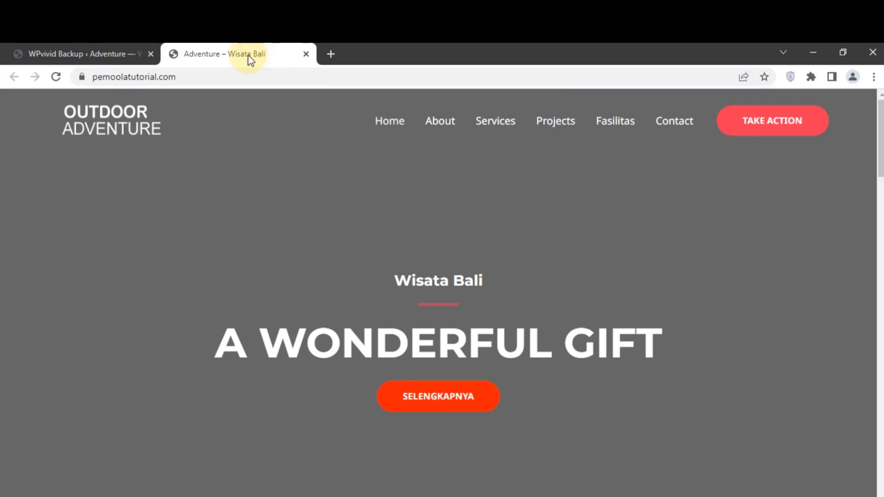
Open the homepage's Sunting dengan Elementor link in a new tab placed before the site tab
click(57, 78)
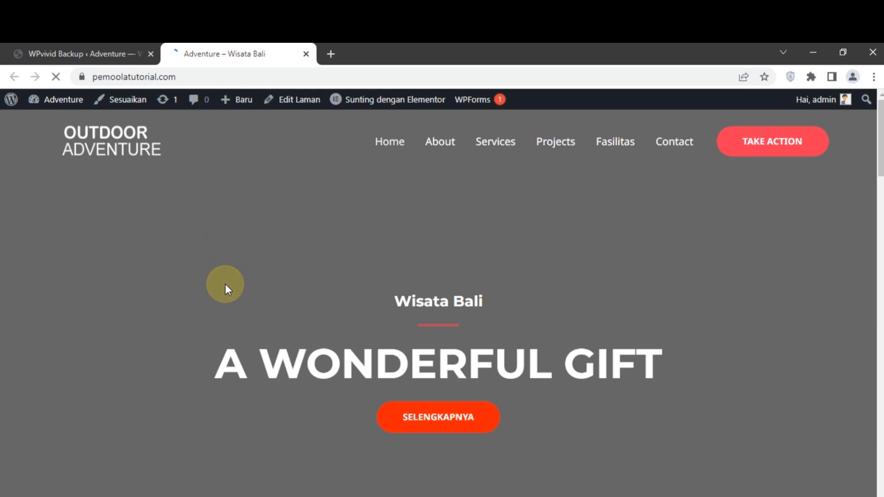
mouse_move(378, 99)
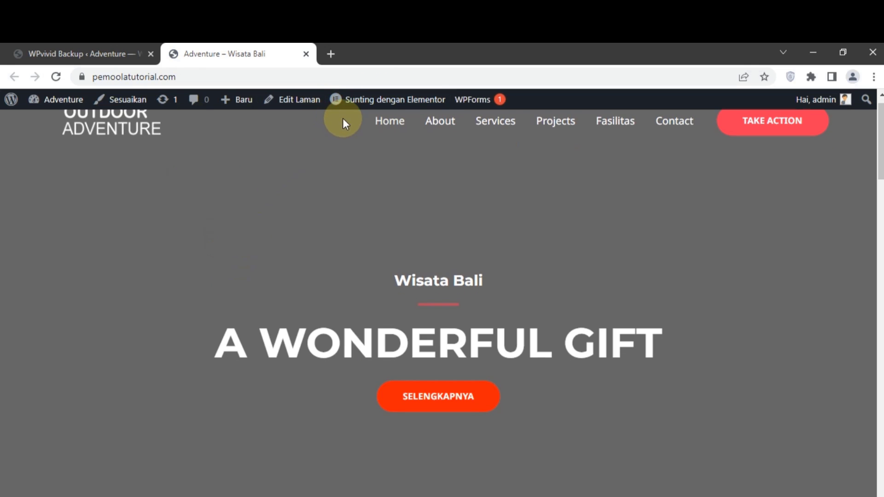
right_click(360, 101)
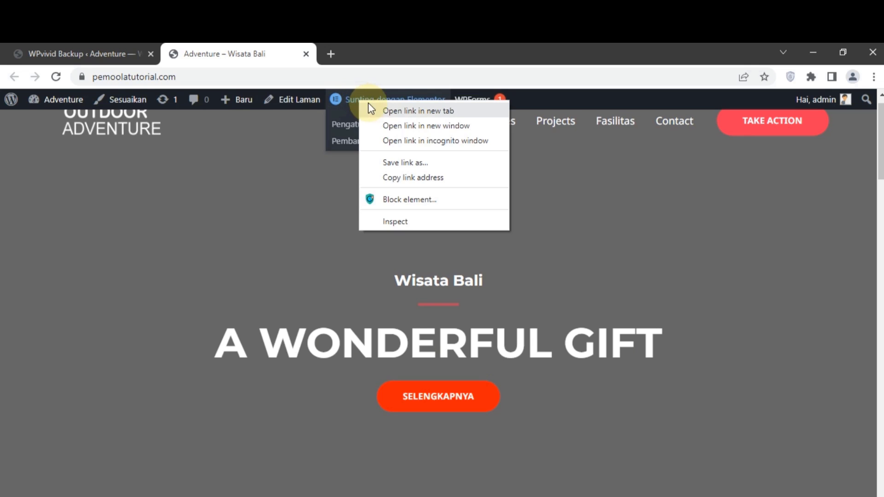
click(397, 111)
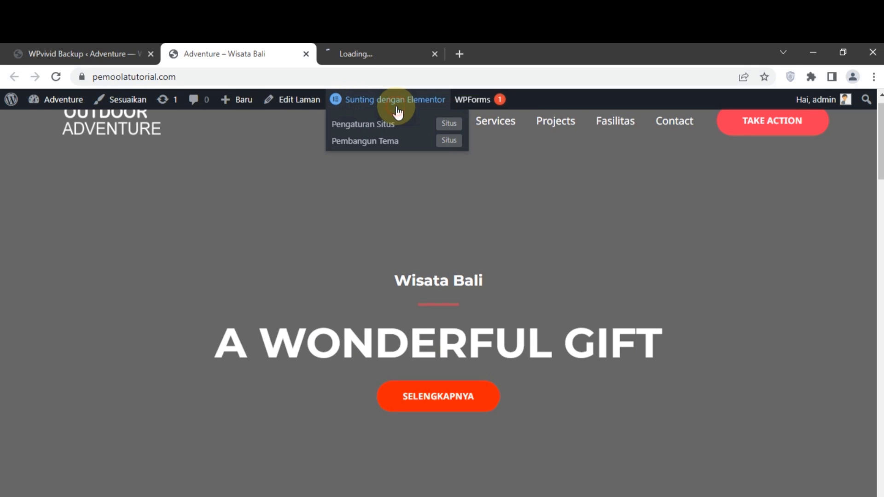
click(364, 51)
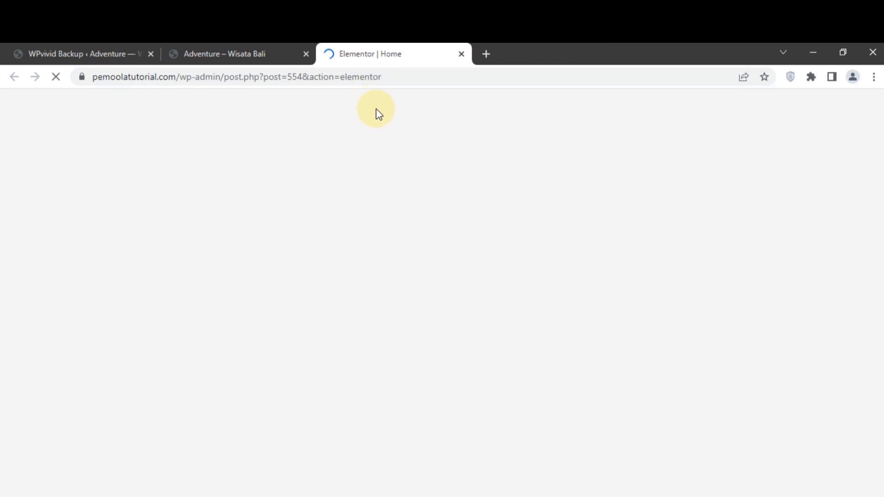
click(375, 52)
drag(376, 53, 237, 65)
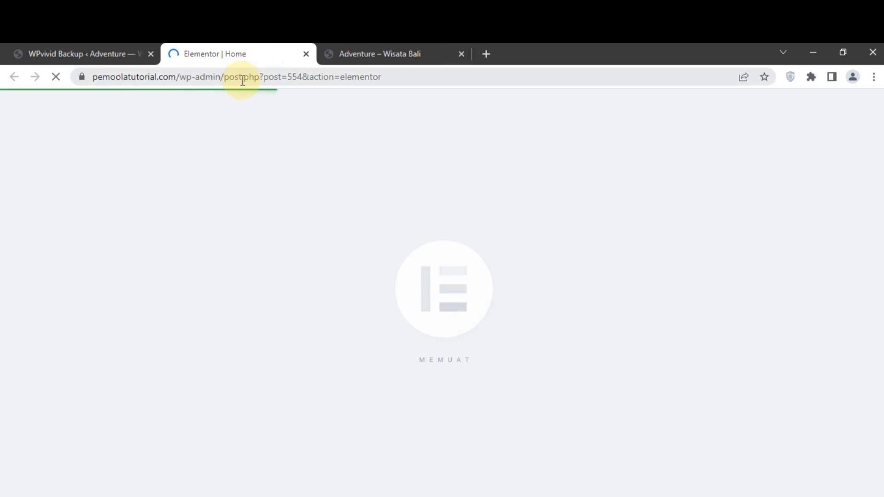
Scroll the live homepage to confirm the hero background is still plain grey
click(360, 54)
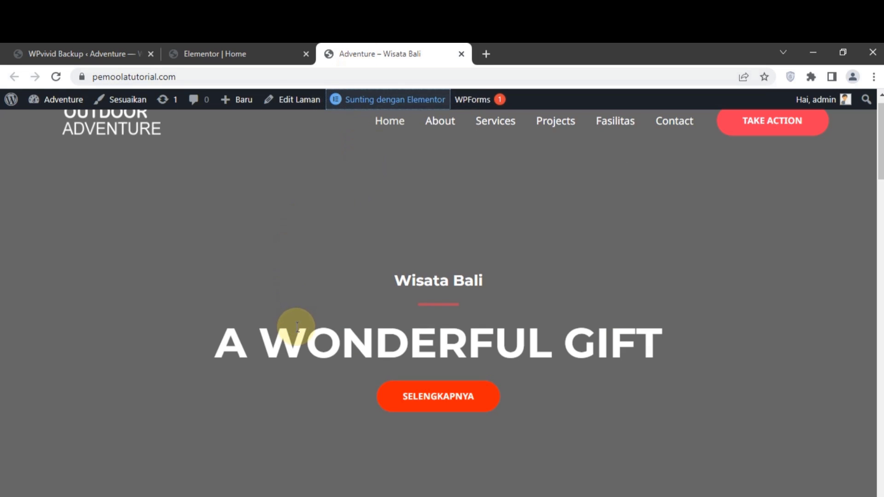
scroll(294, 328, down, 20)
scroll(296, 327, down, 15)
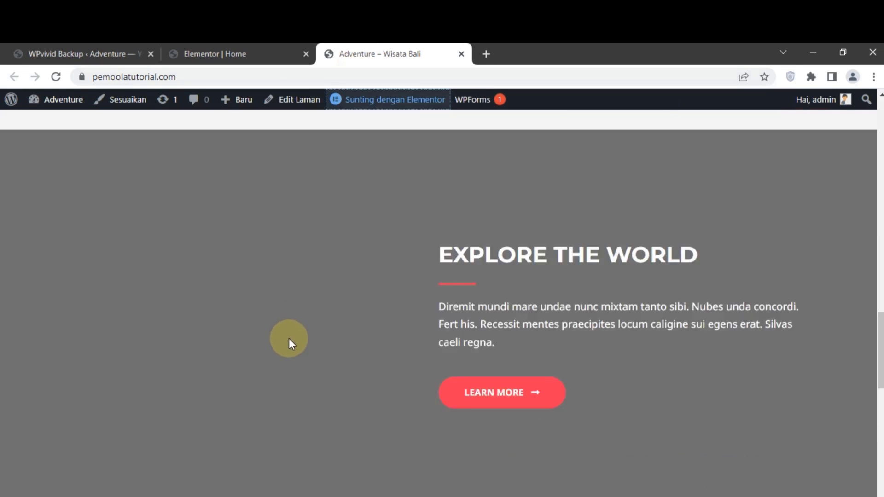
scroll(279, 292, up, 20)
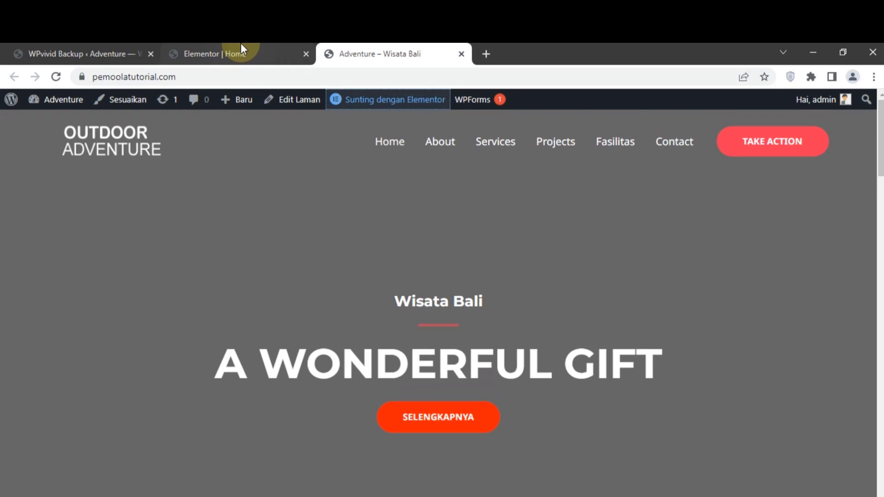
click(241, 45)
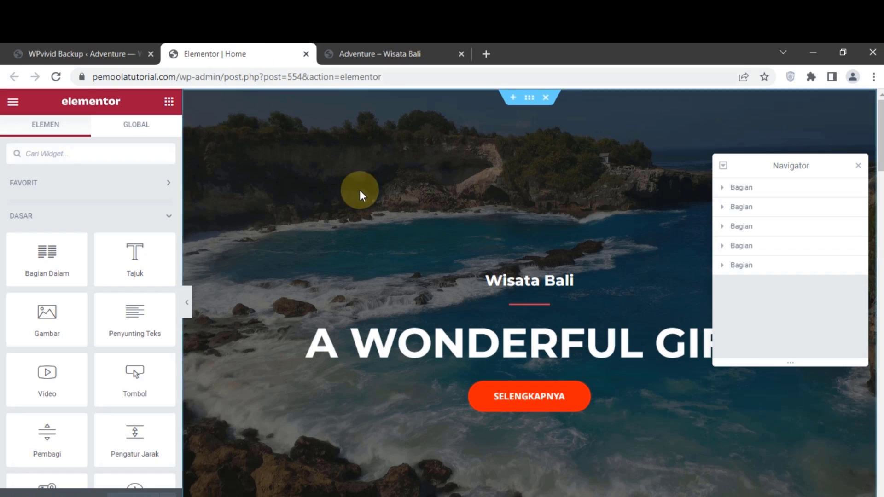
Choose bali-g6eaa95c12_1920.jpg as the hero section's Gaya background image and save with Perbarui
click(530, 103)
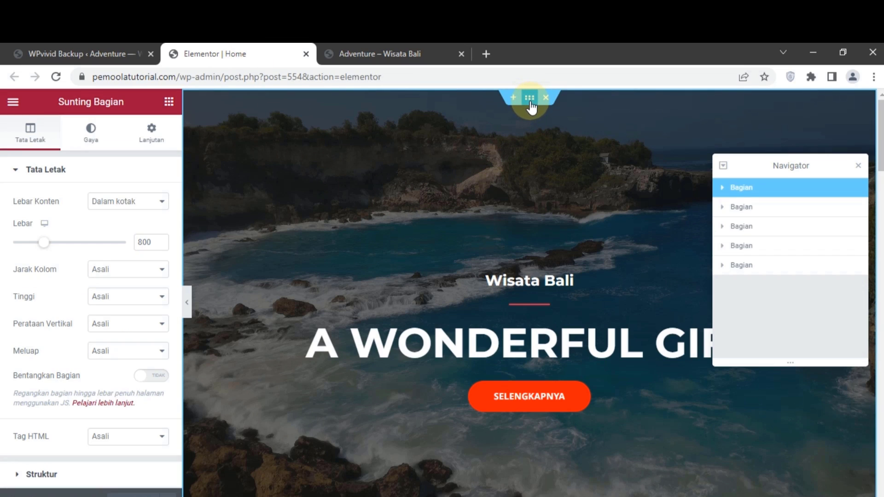
click(90, 141)
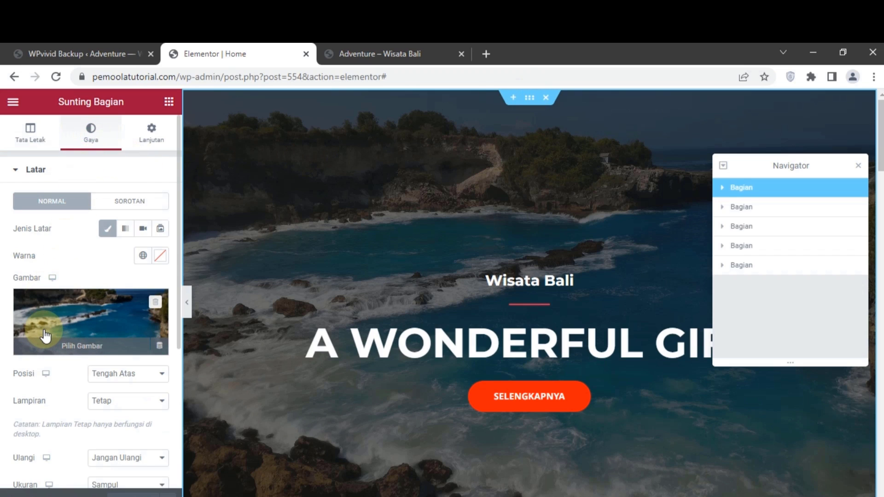
click(45, 336)
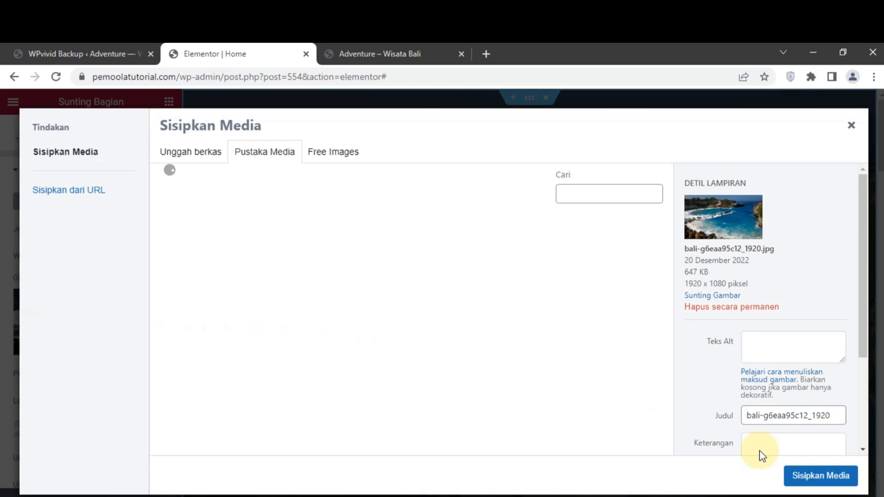
click(813, 481)
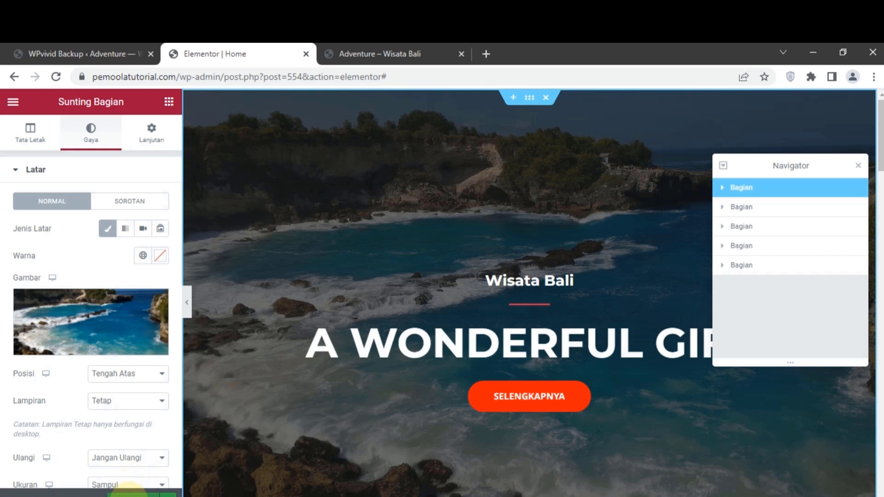
click(127, 491)
click(350, 54)
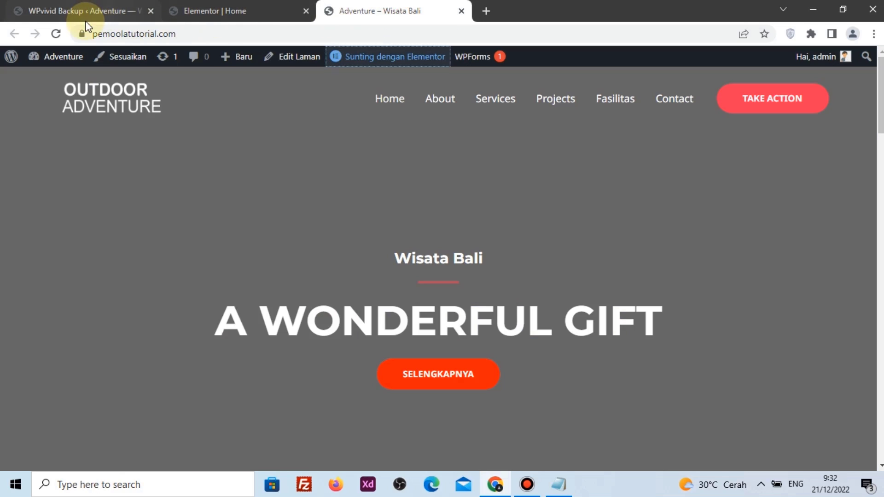
Reload the homepage to verify the Bali coastline hero, then close the Elementor editor tab
click(59, 34)
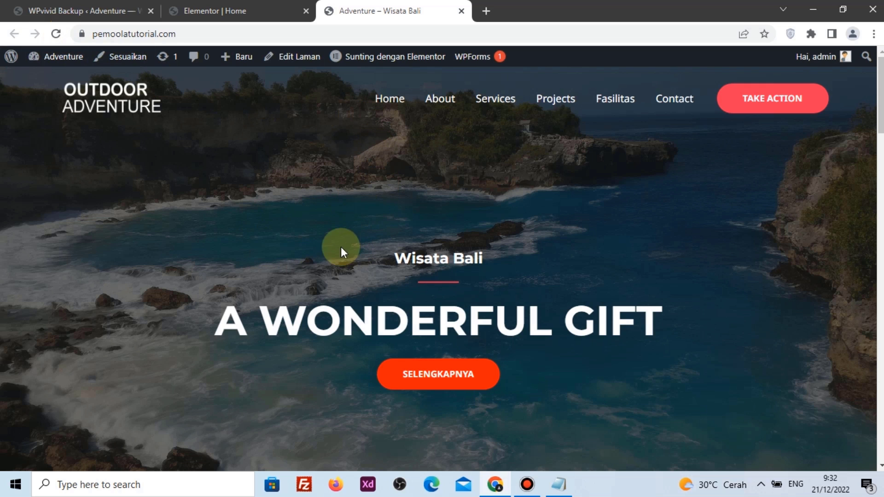
scroll(311, 243, down, 10)
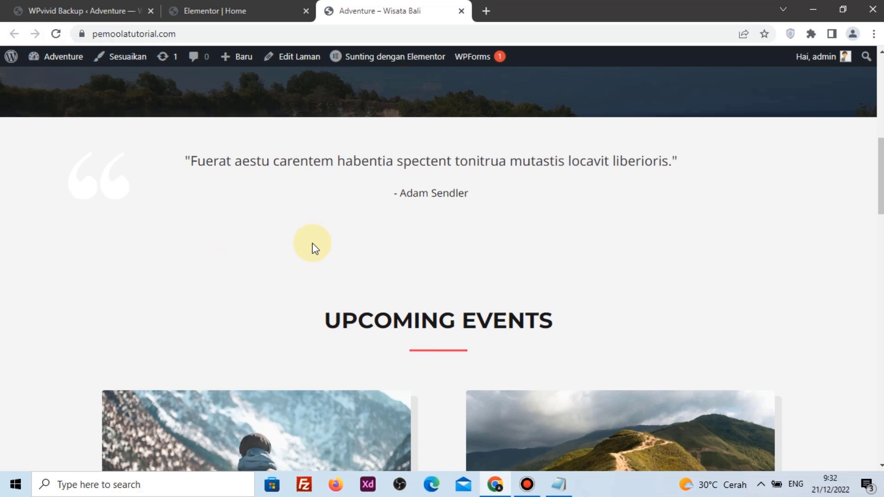
scroll(313, 244, down, 15)
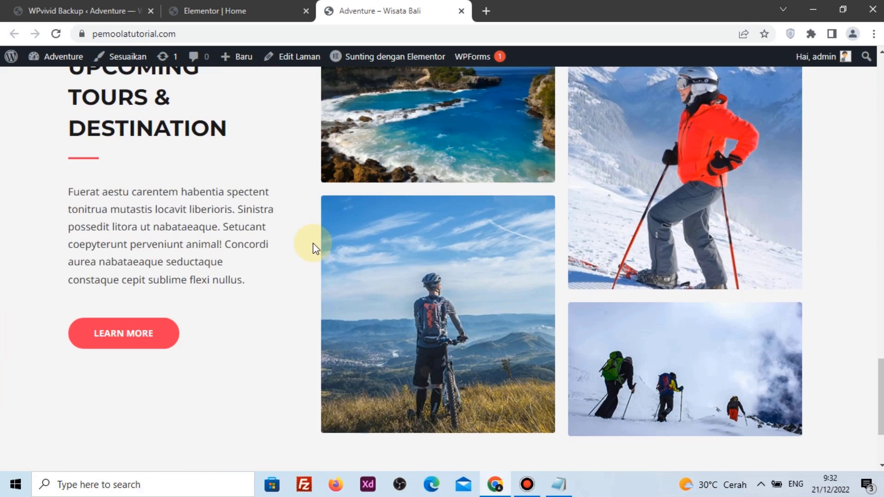
scroll(313, 244, down, 3)
scroll(311, 244, up, 12)
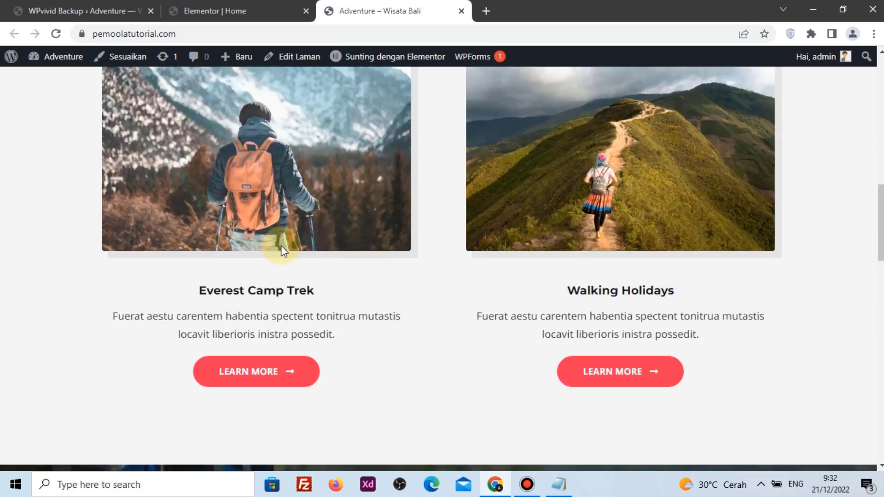
scroll(281, 245, up, 10)
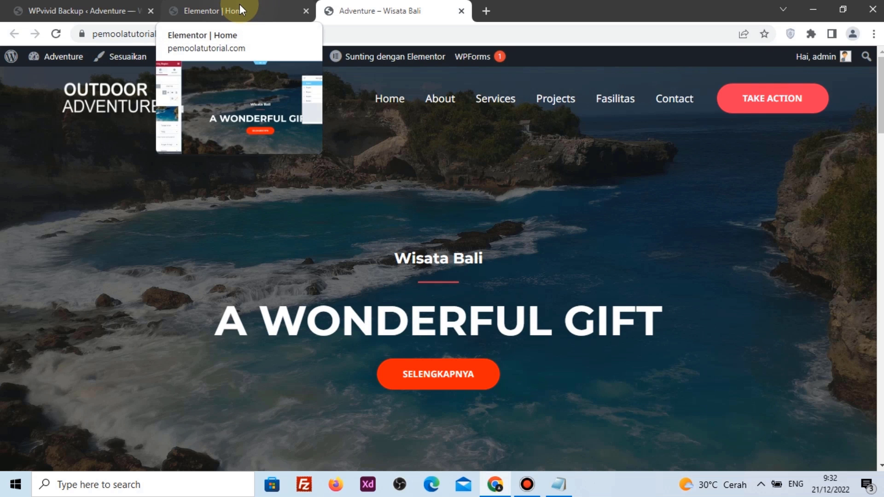
click(294, 8)
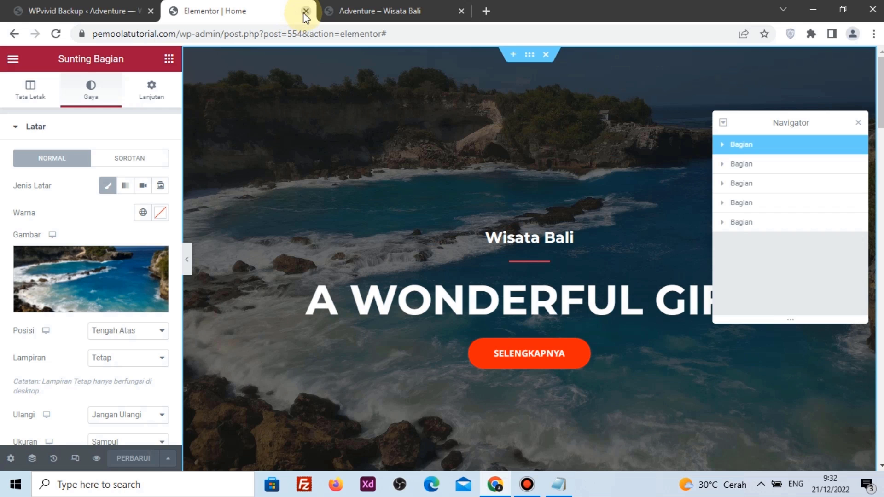
click(306, 11)
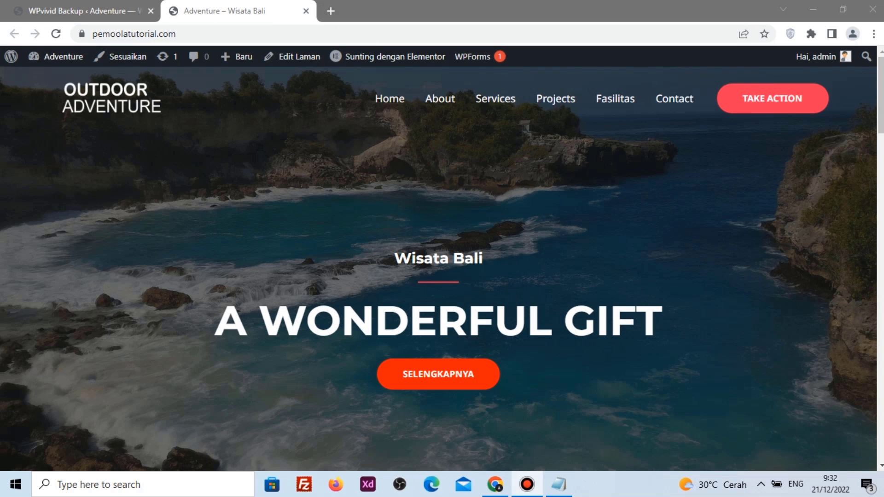